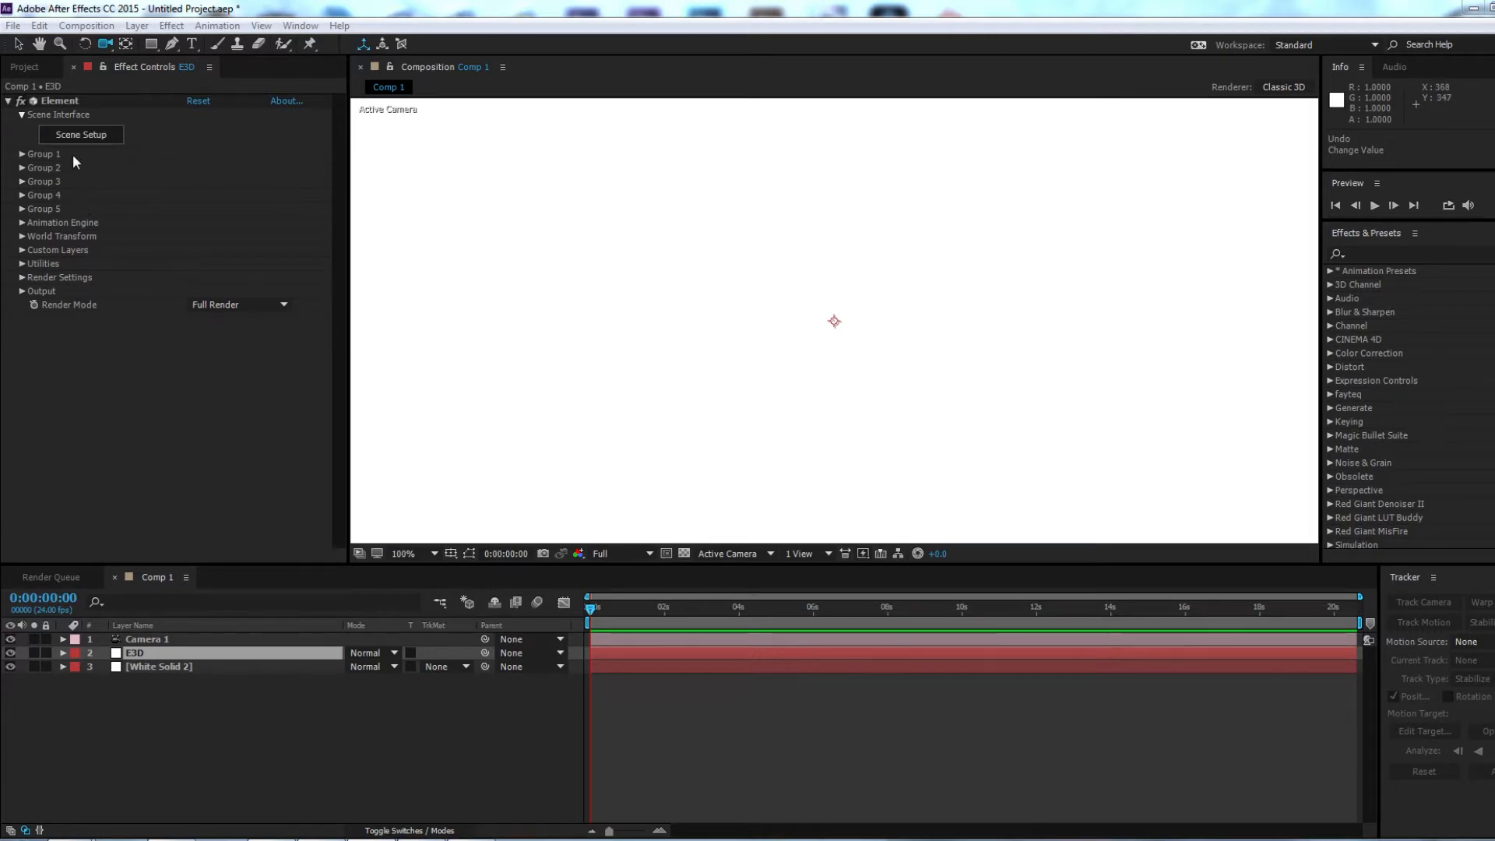
left_click(81, 135)
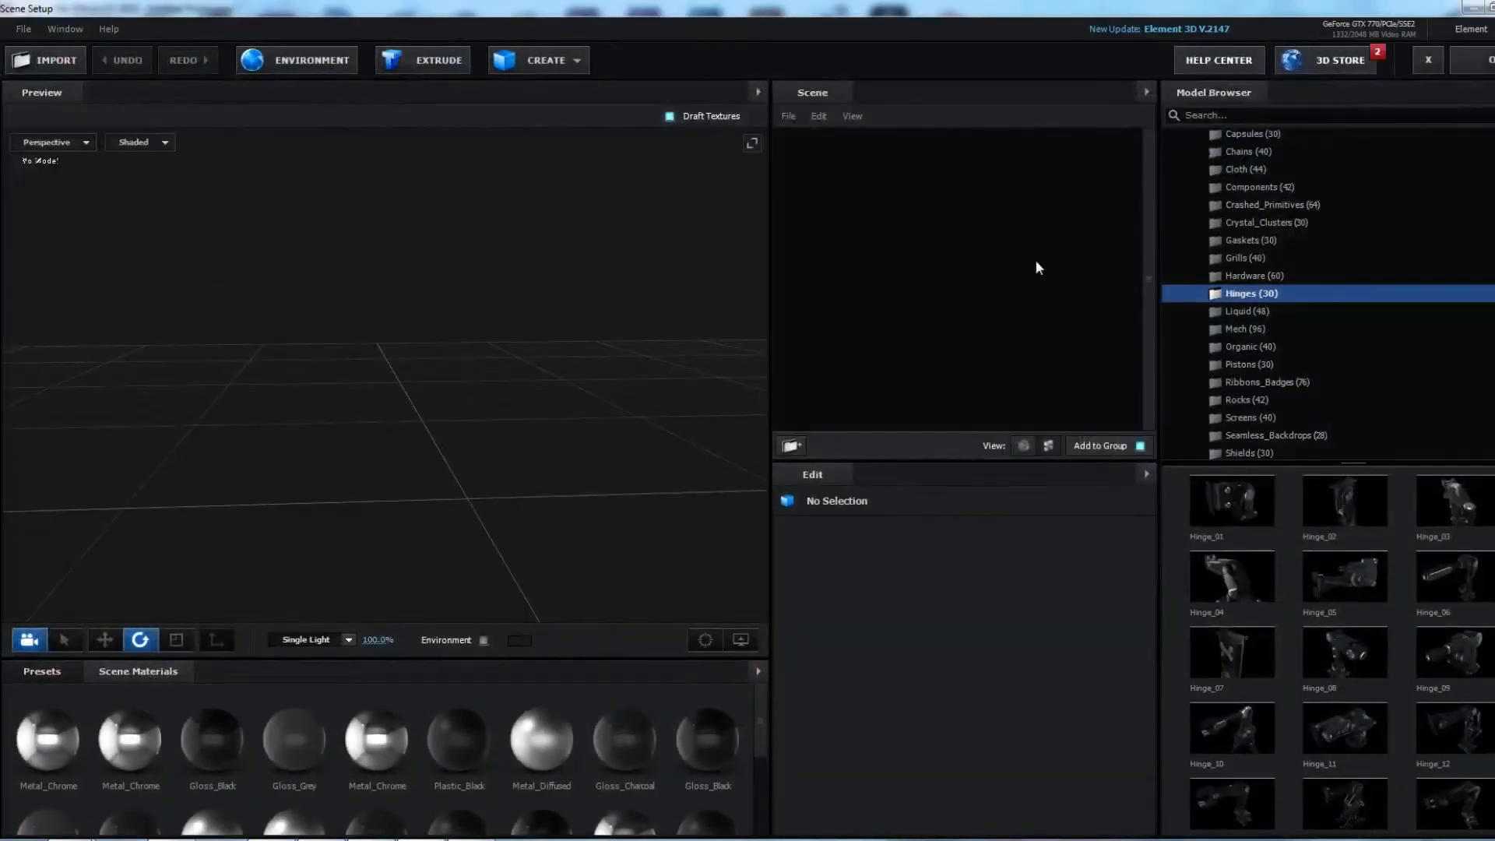
left_click(1486, 60)
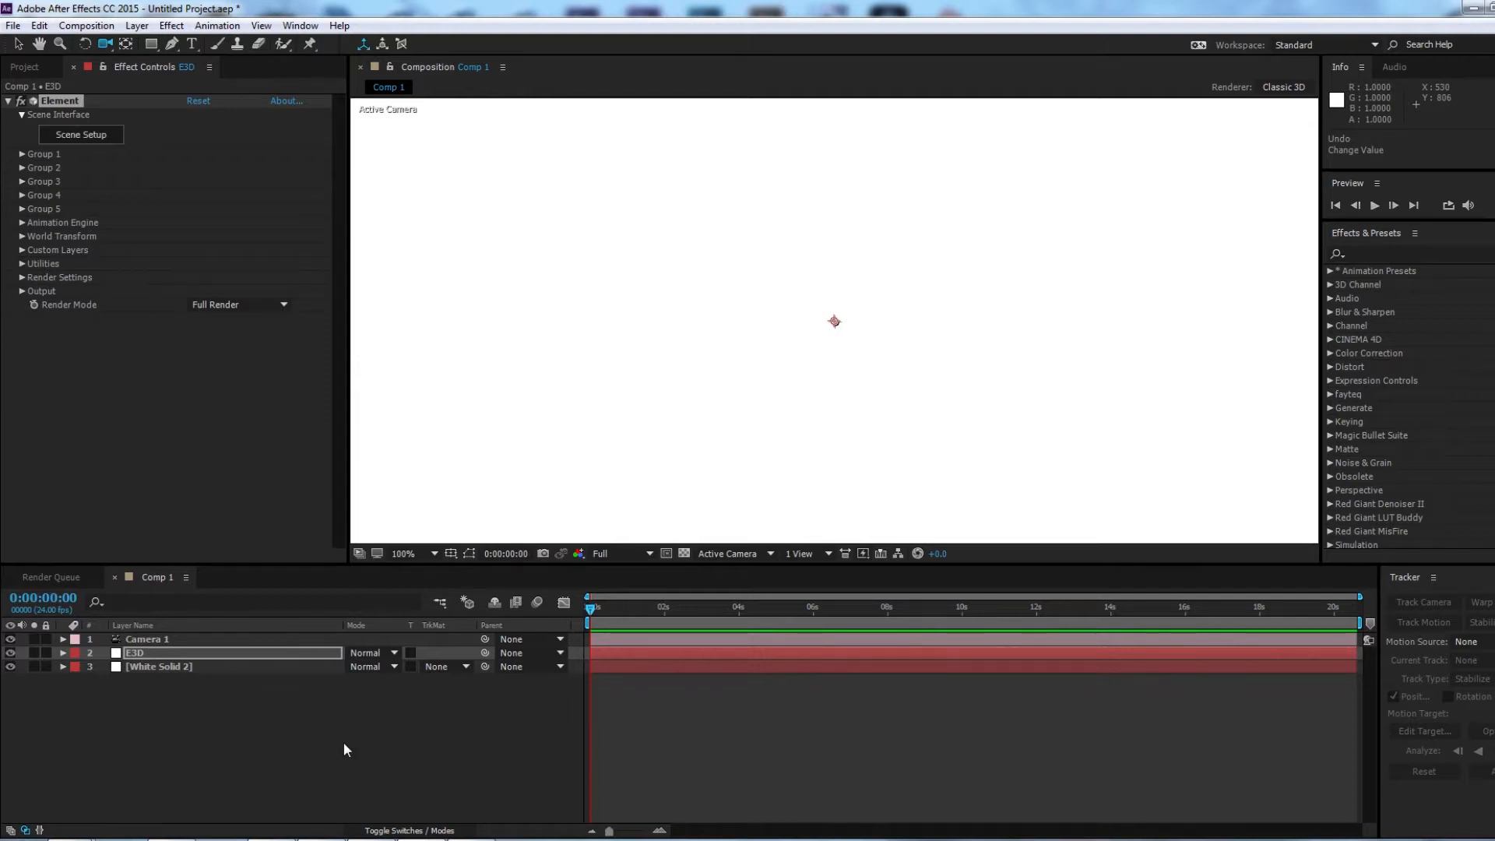
left_click(138, 639)
left_click(149, 653)
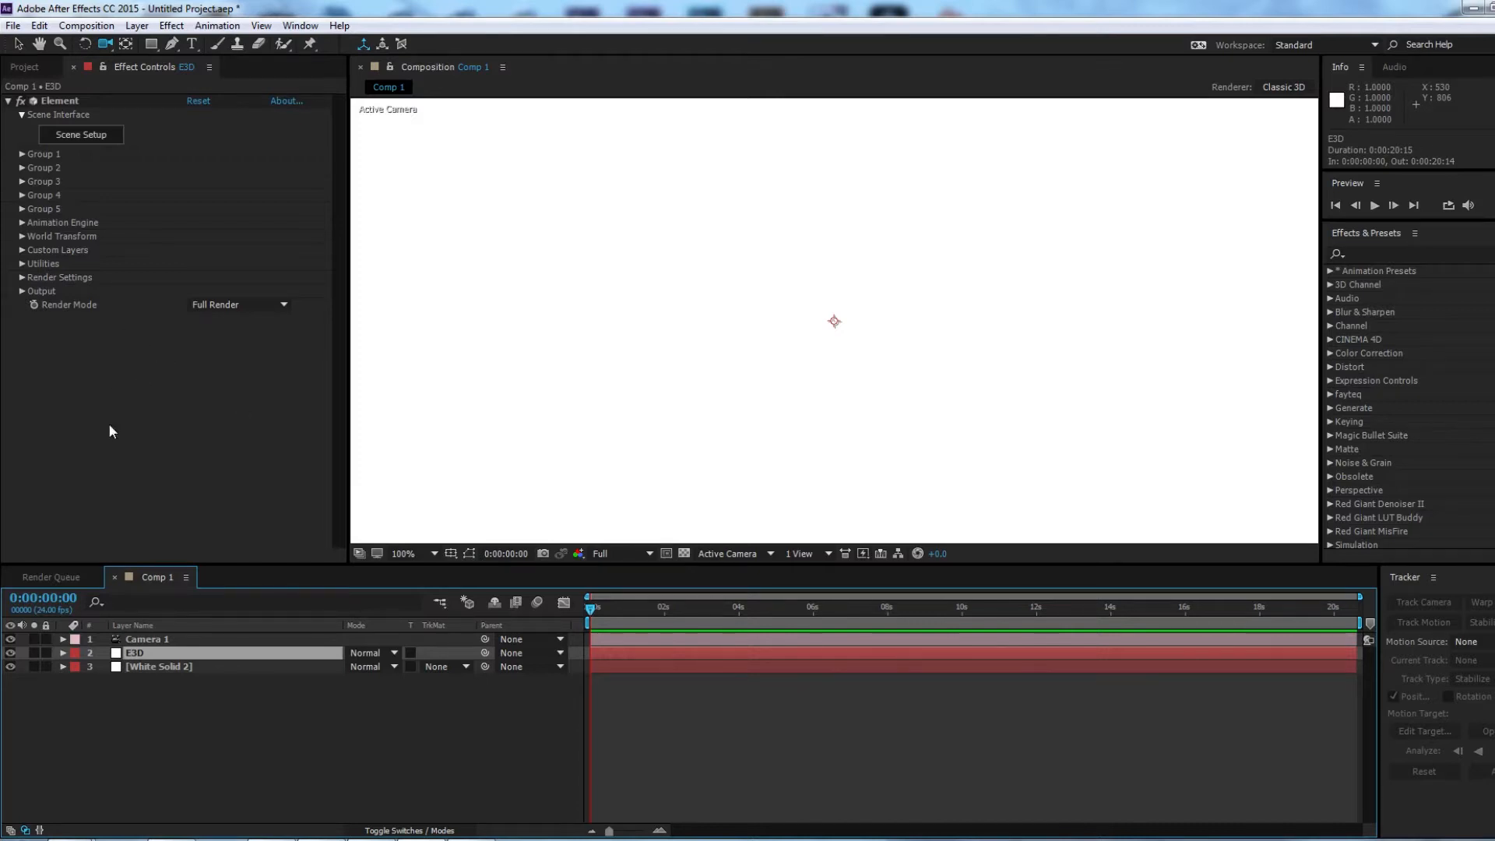
left_click(154, 666)
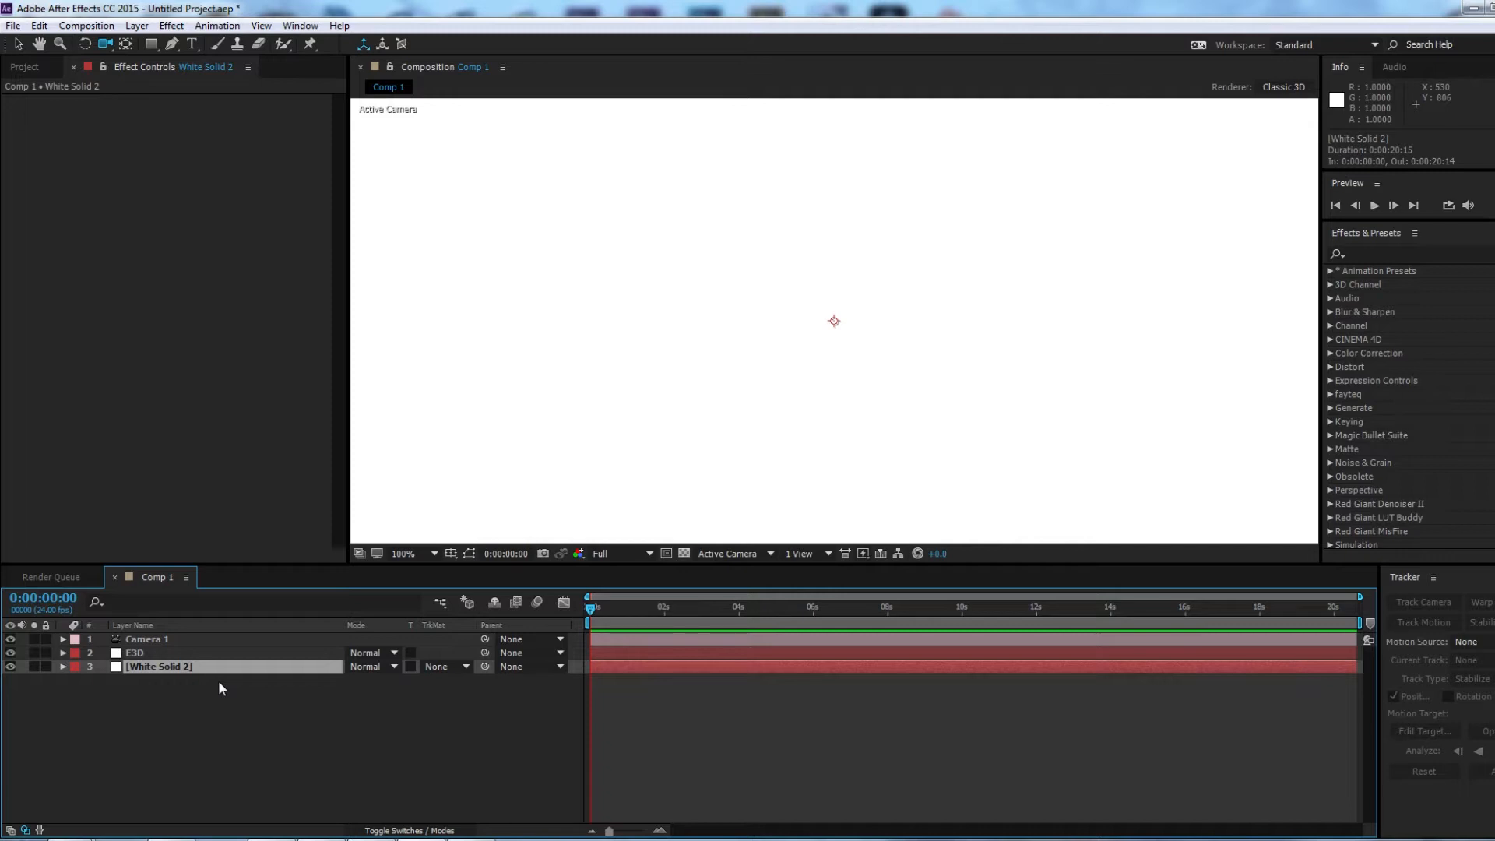
Add the Hinge_05 model to the E3D layer's Element scene.
left_click(139, 652)
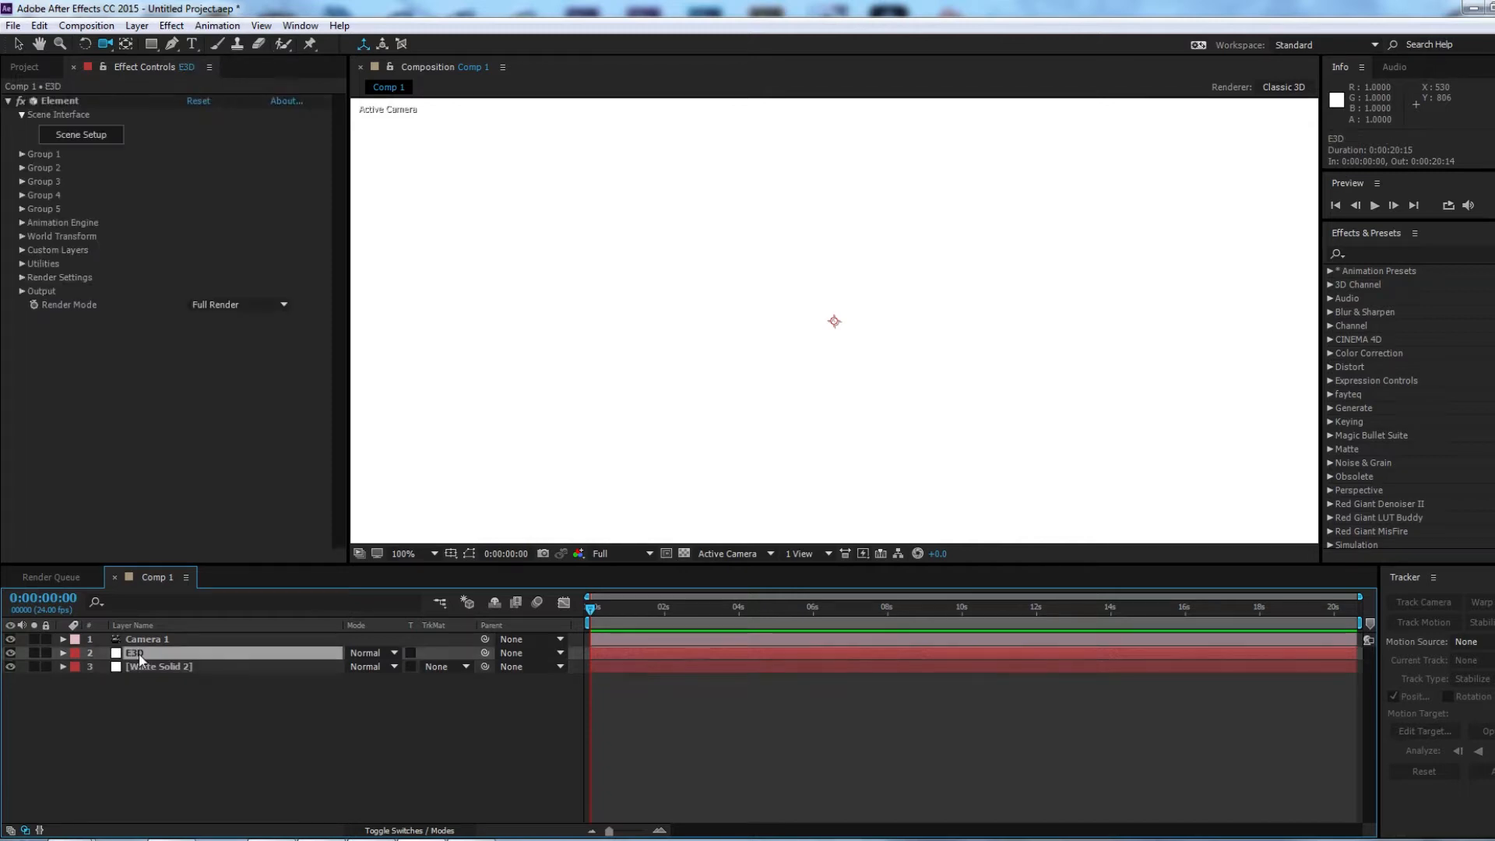
left_click(100, 136)
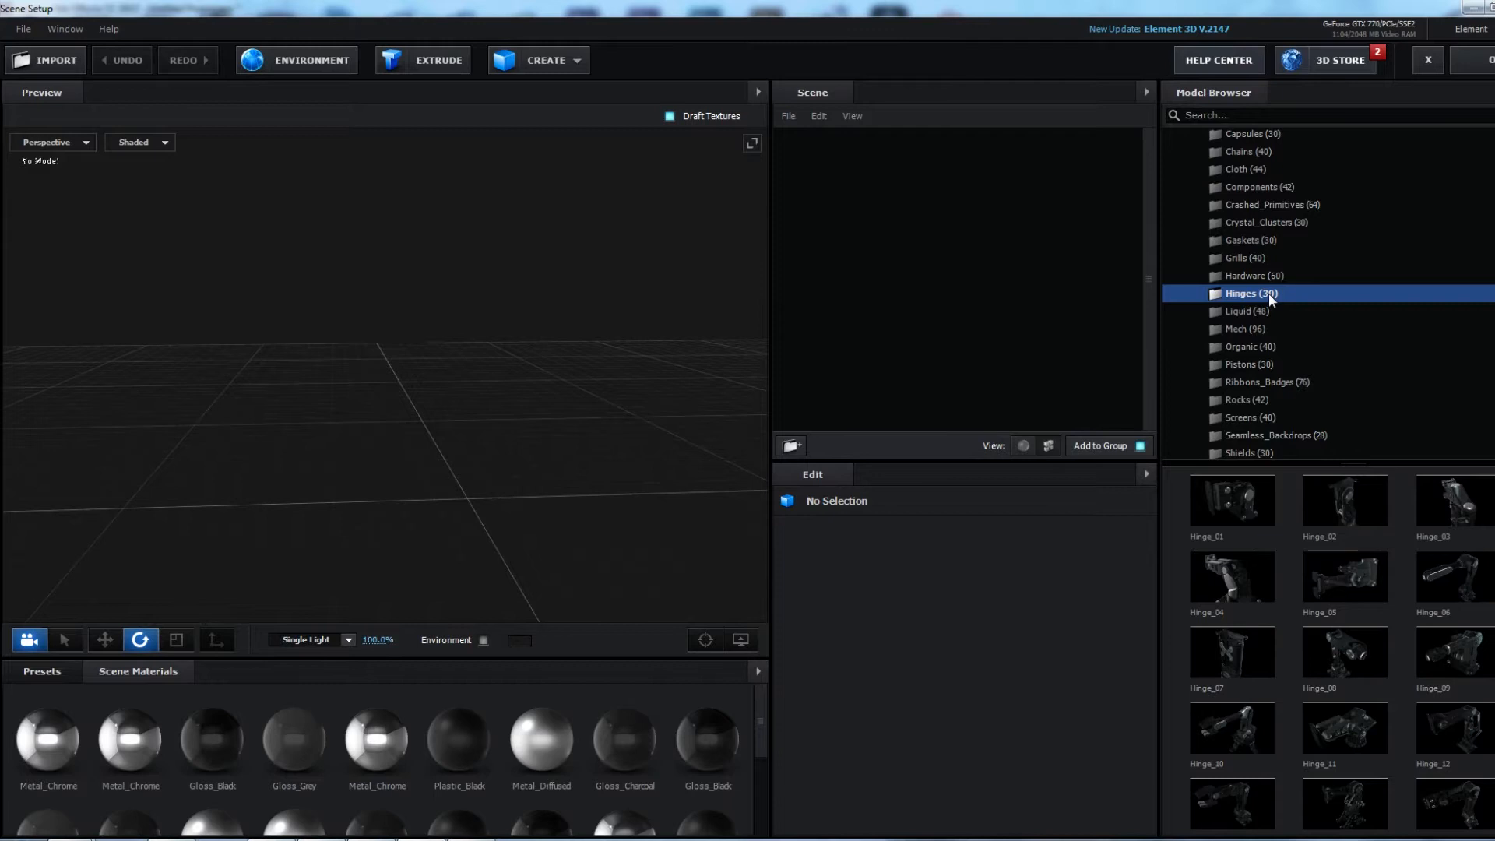
left_click(1344, 576)
left_click_drag(376, 492, 263, 471)
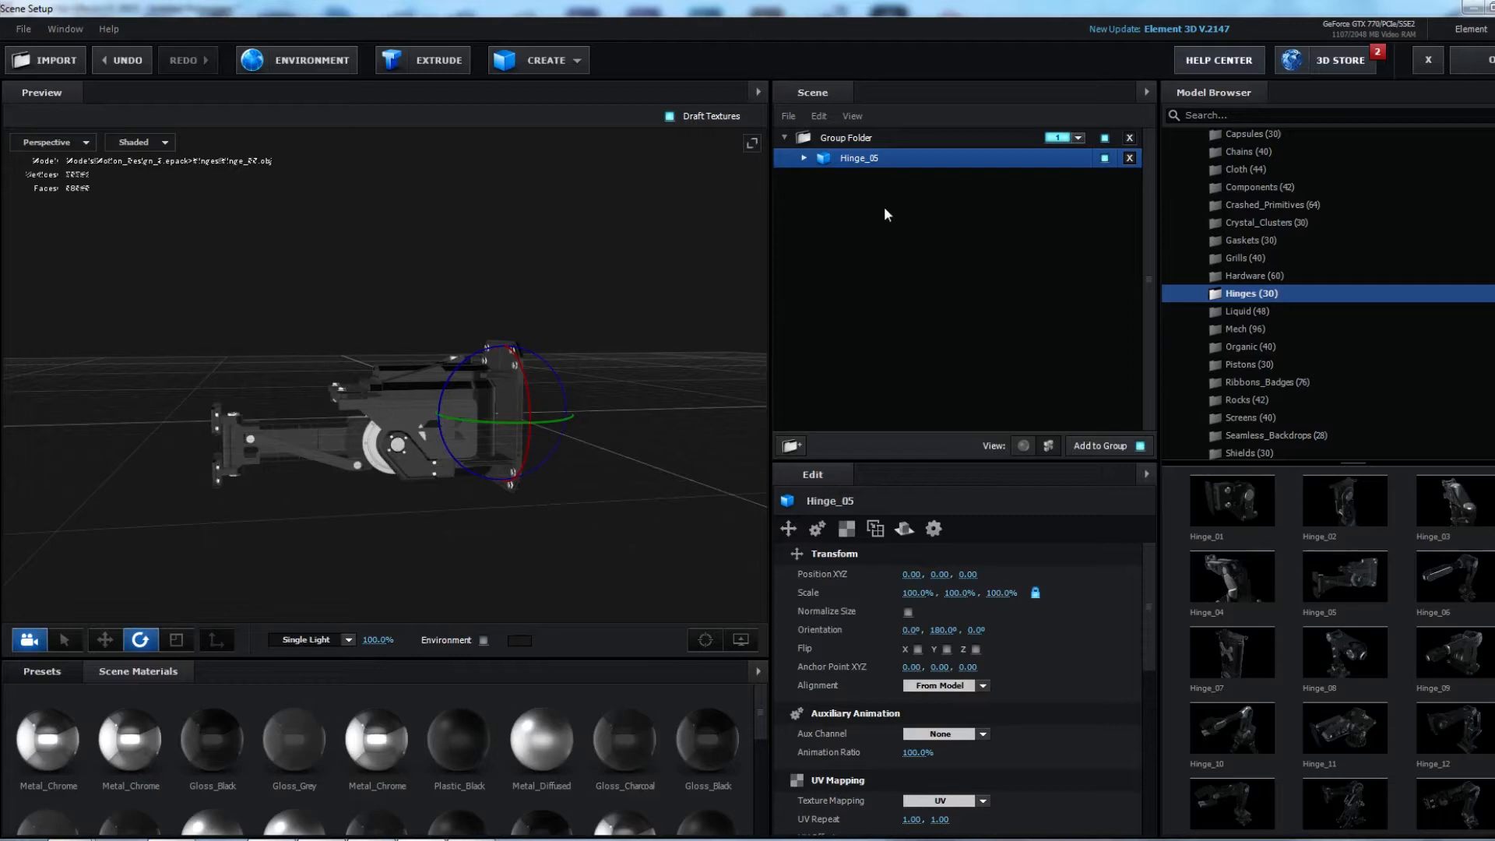
Expand Hinge_05 in the scene list and compare its materials view with its separate-parts view.
left_click(804, 158)
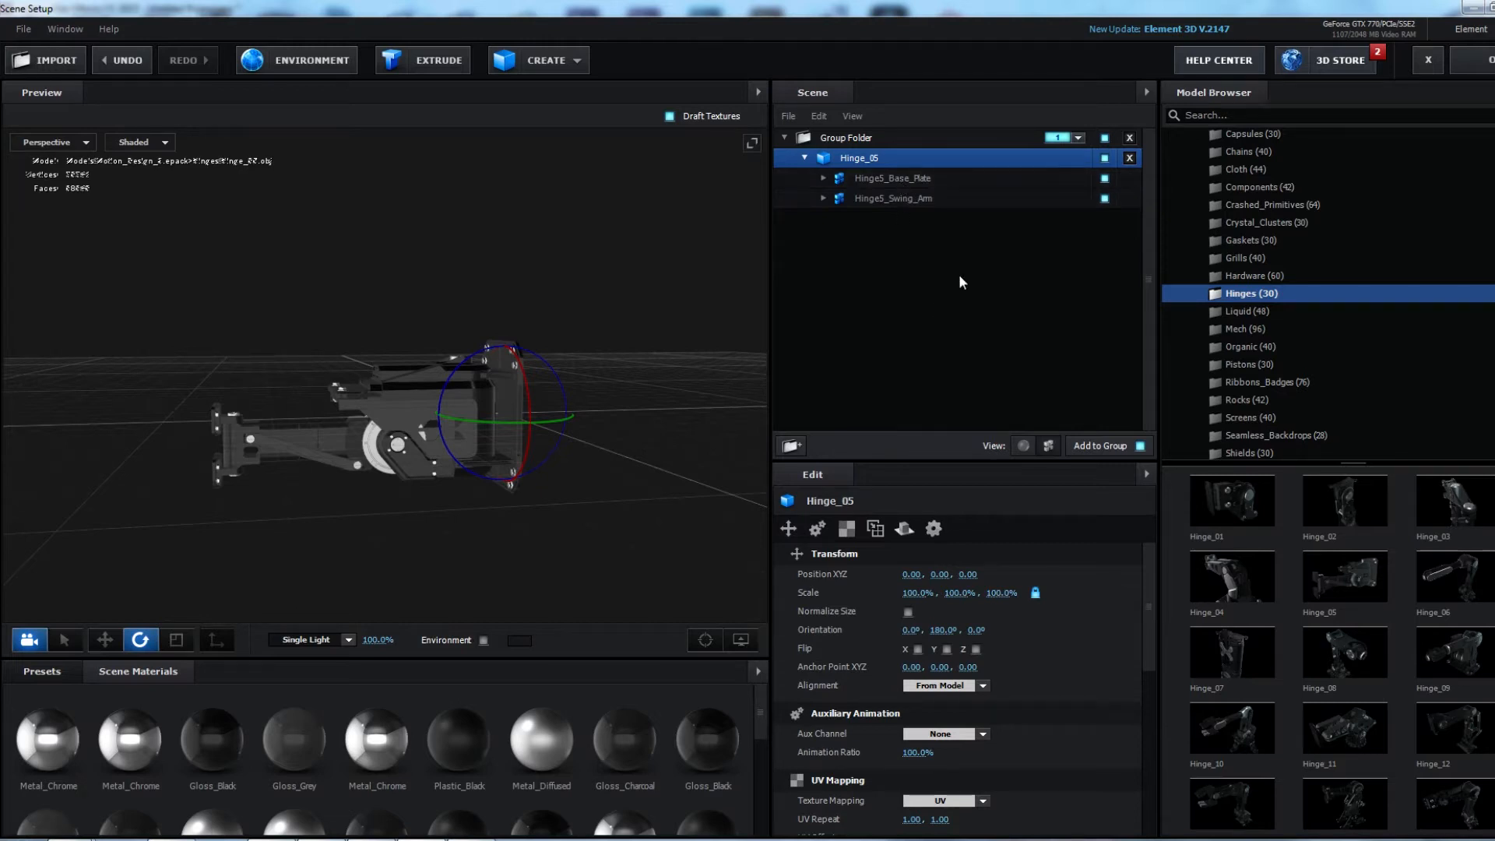
left_click(1023, 447)
left_click(805, 158)
left_click(805, 158)
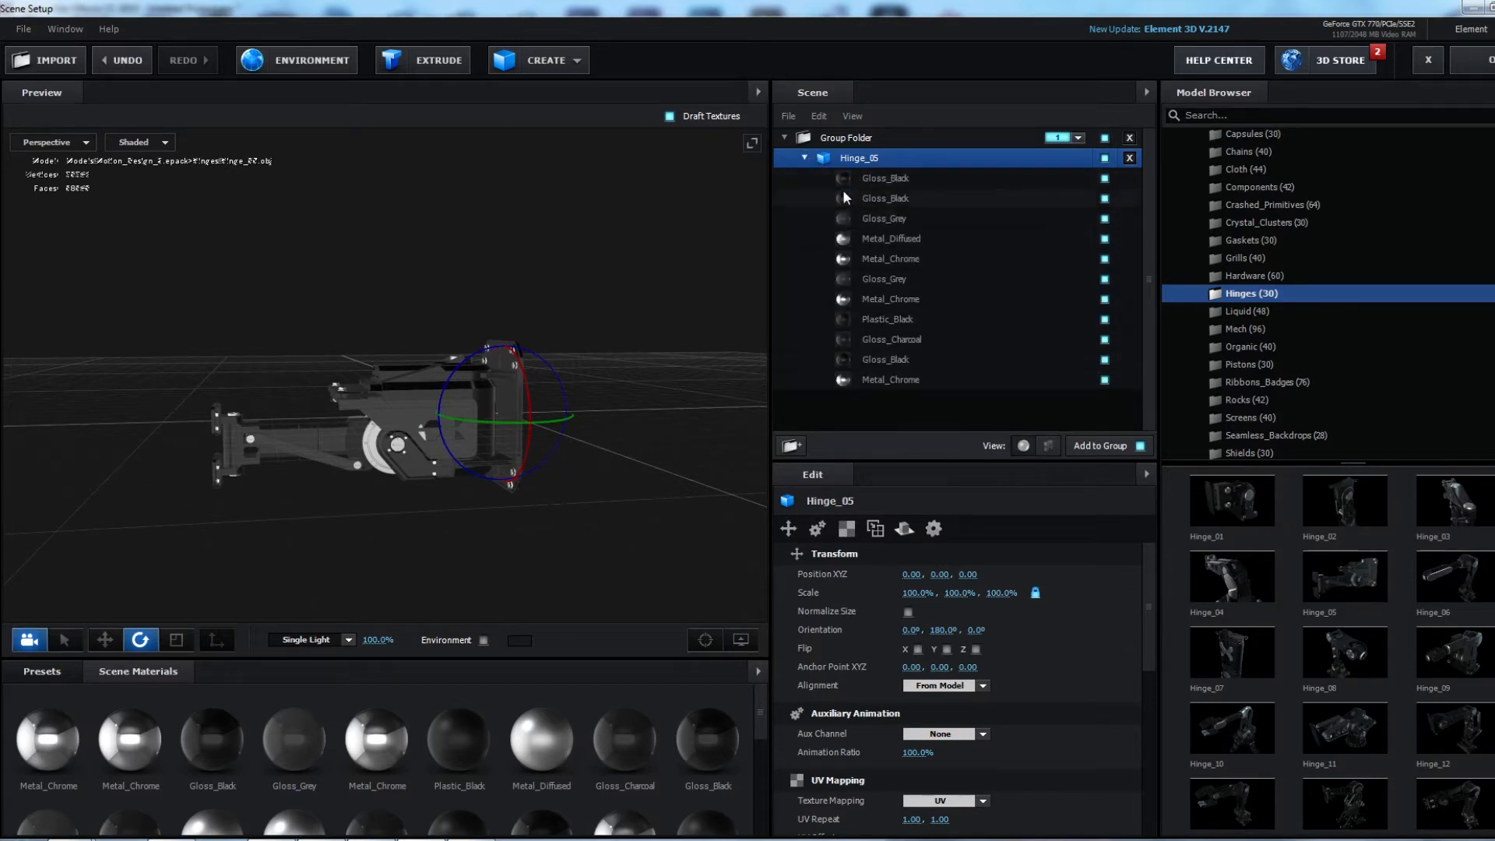
left_click(1048, 445)
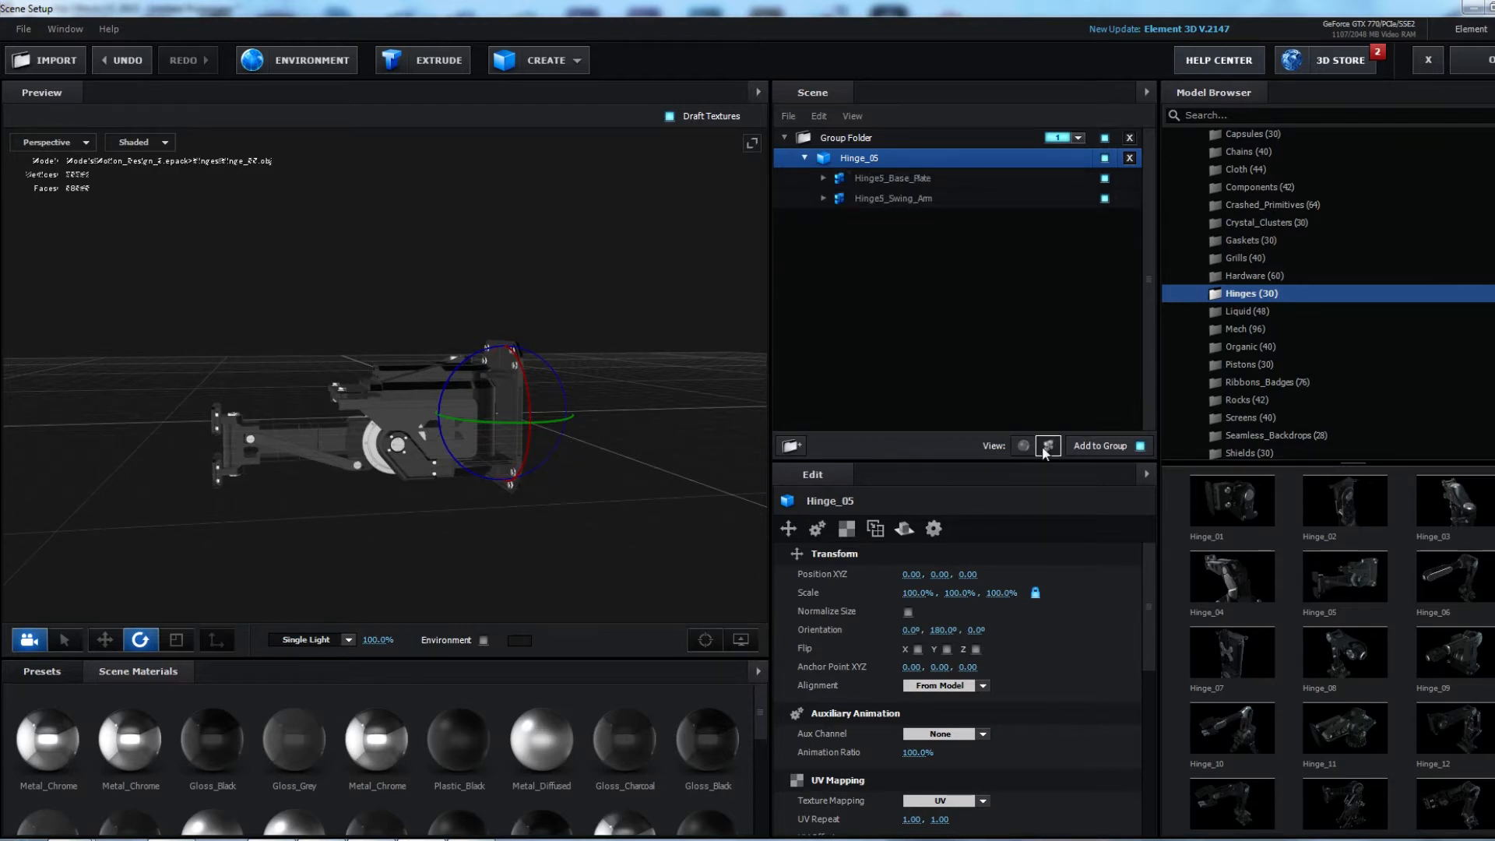
left_click(1024, 447)
left_click(1046, 448)
Try rotating Hinge5_Base_Plate about 34° and Hinge5_Swing_Arm about -35° around Z, undoing each rotation.
left_click(899, 180)
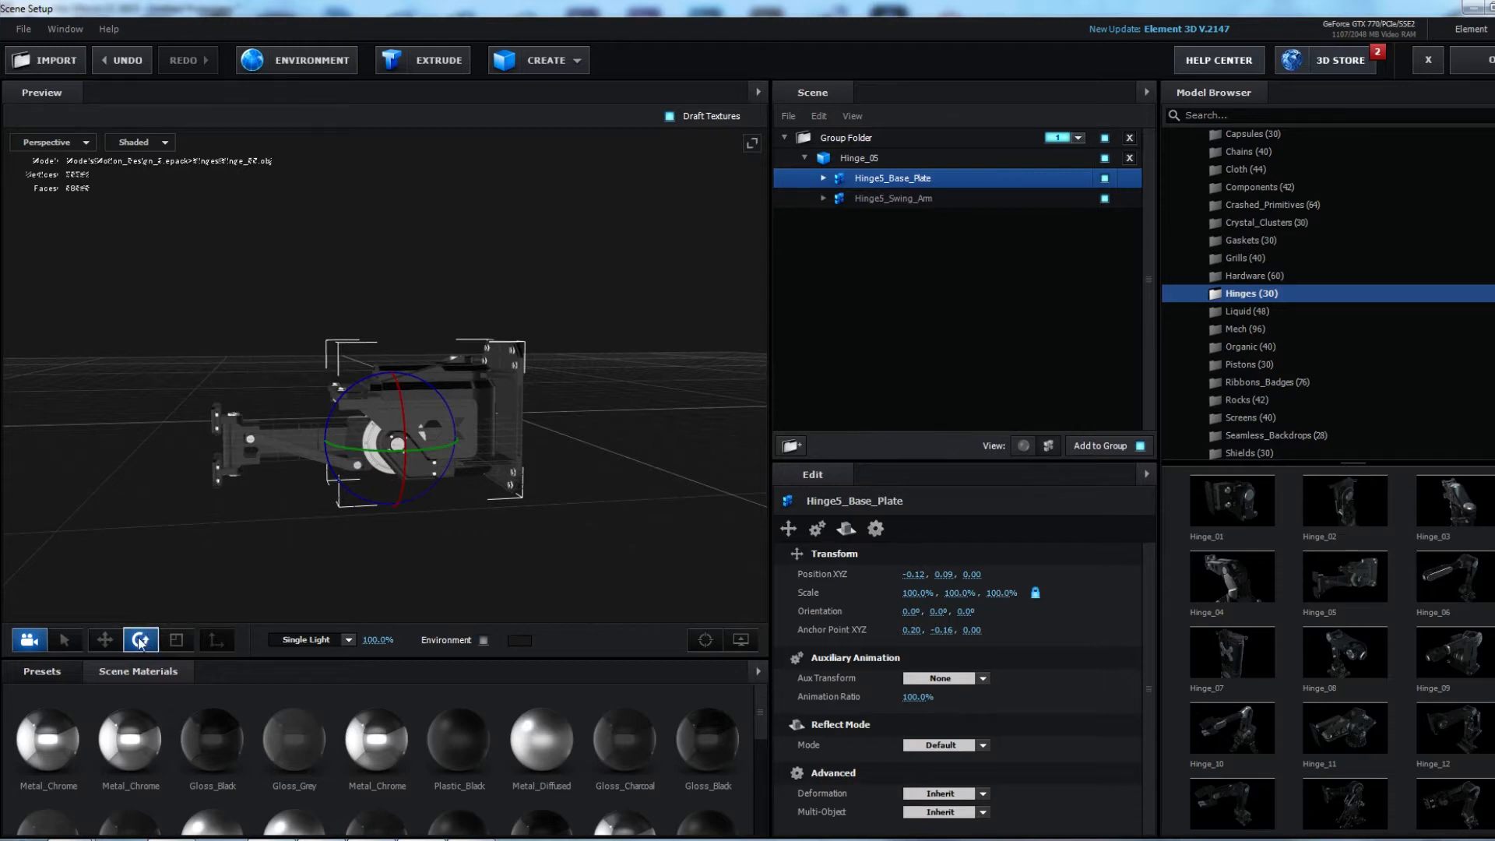
left_click_drag(337, 400, 366, 378)
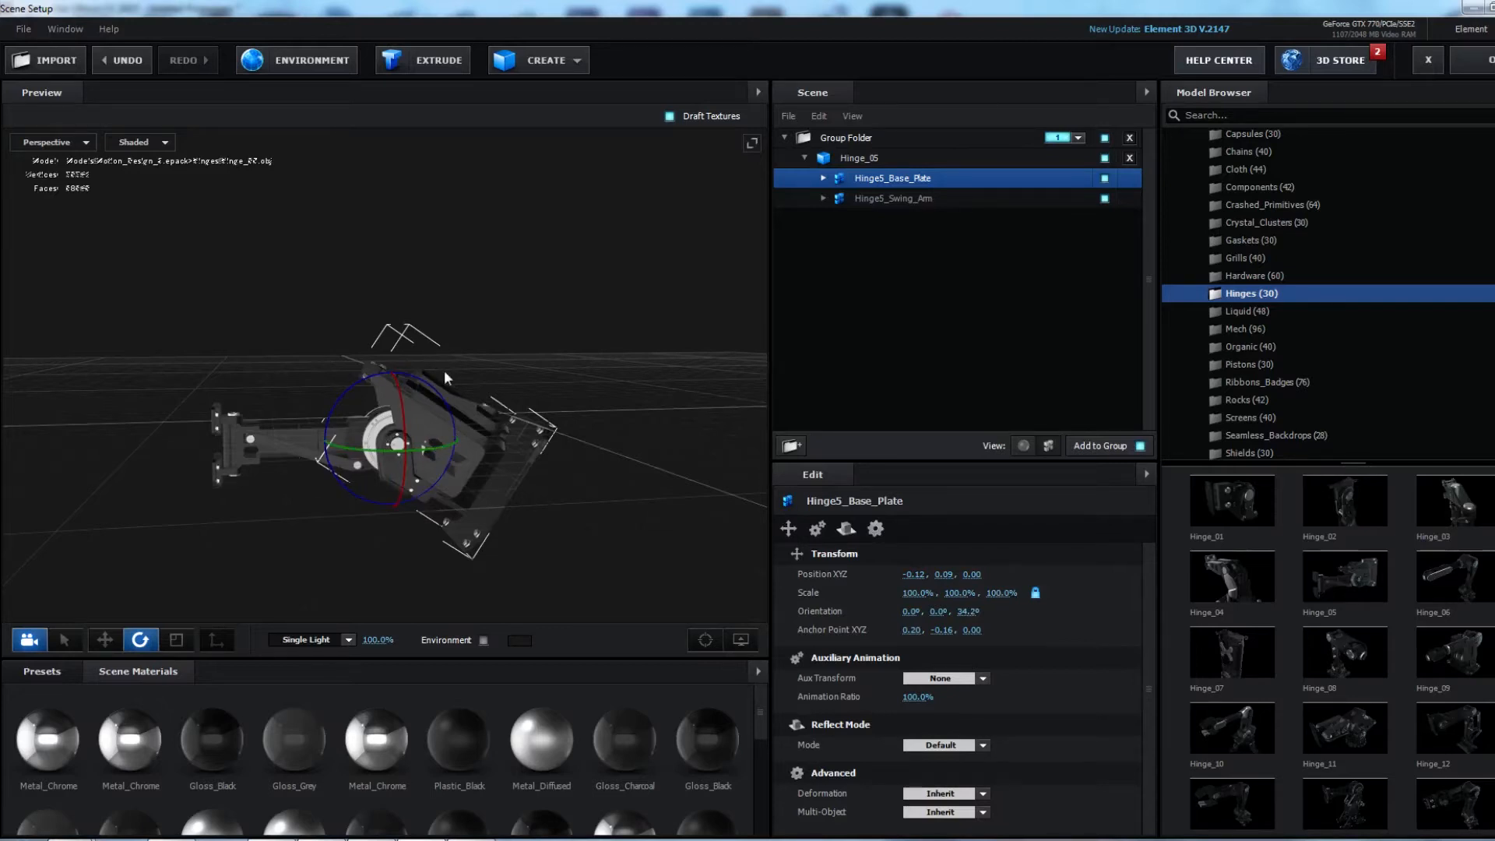
key("ctrl+z")
left_click(909, 200)
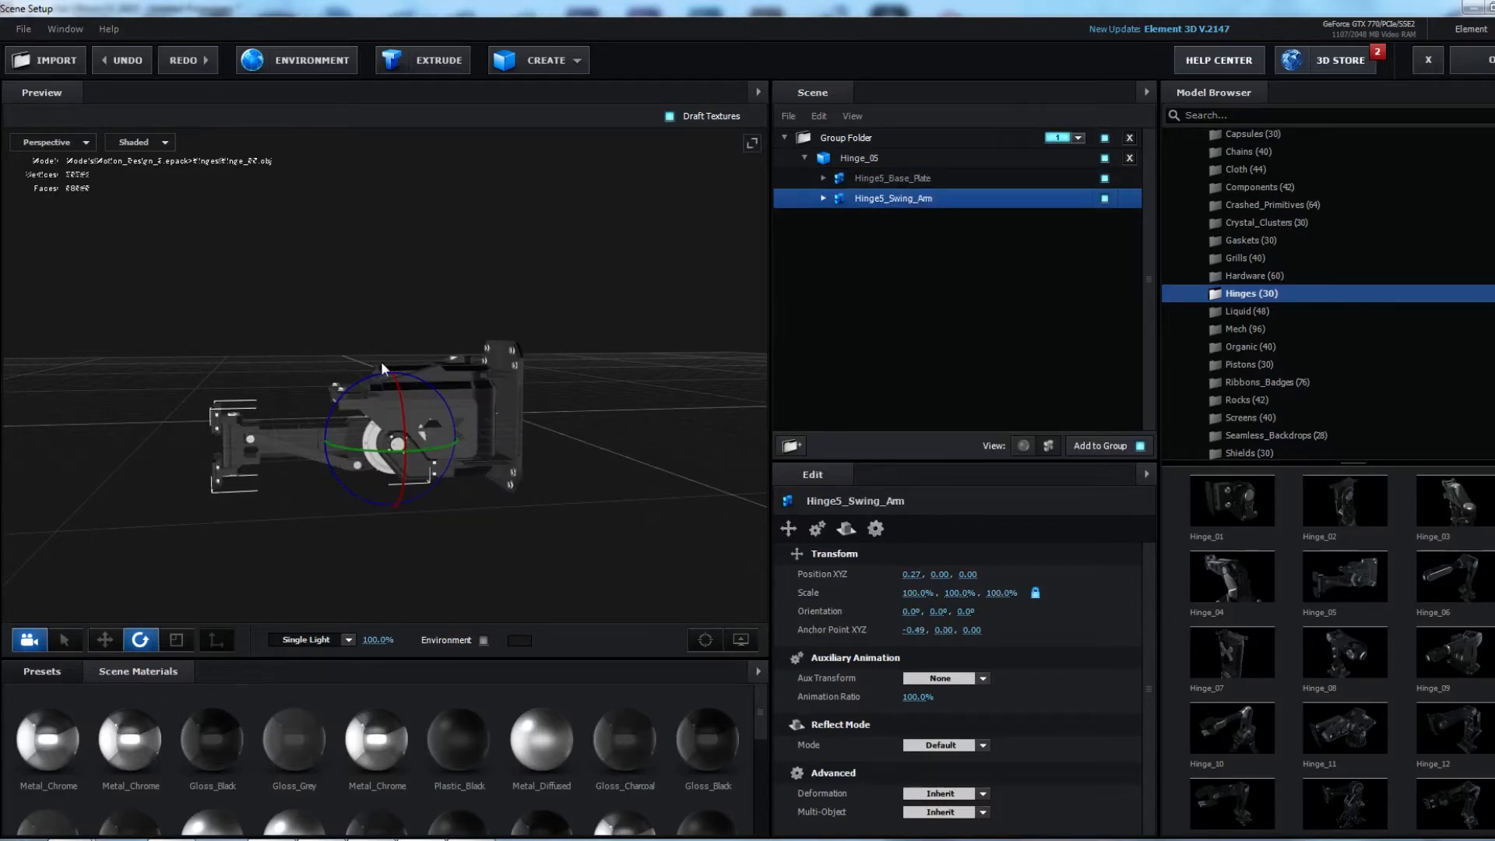
left_click_drag(383, 372, 385, 446)
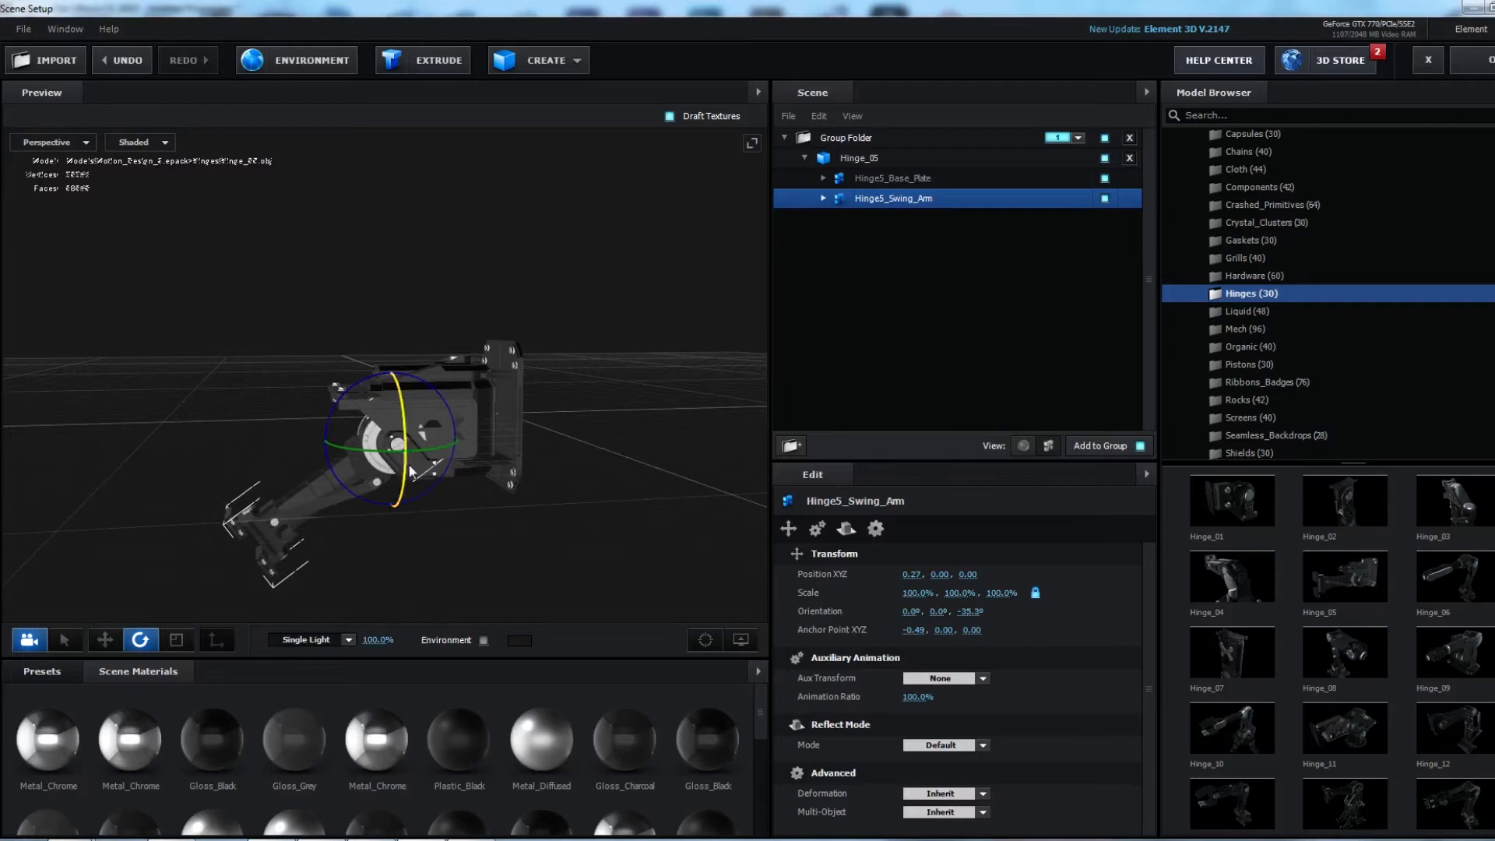
key("ctrl+z")
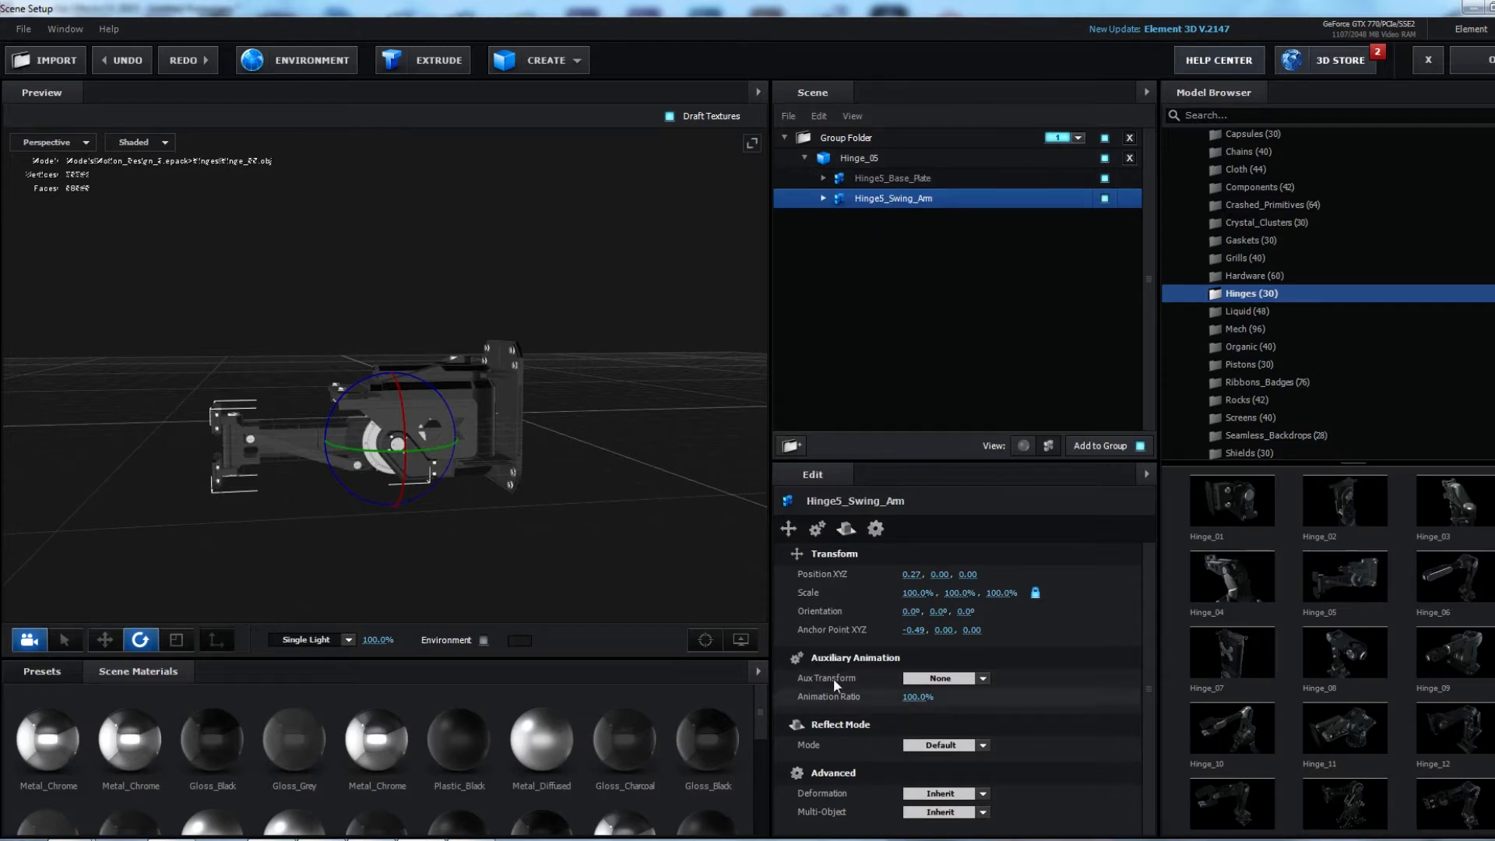
Set Hinge5_Swing_Arm's Aux Transform to Channel 1 and apply the scene to the composition.
left_click(964, 679)
left_click(958, 502)
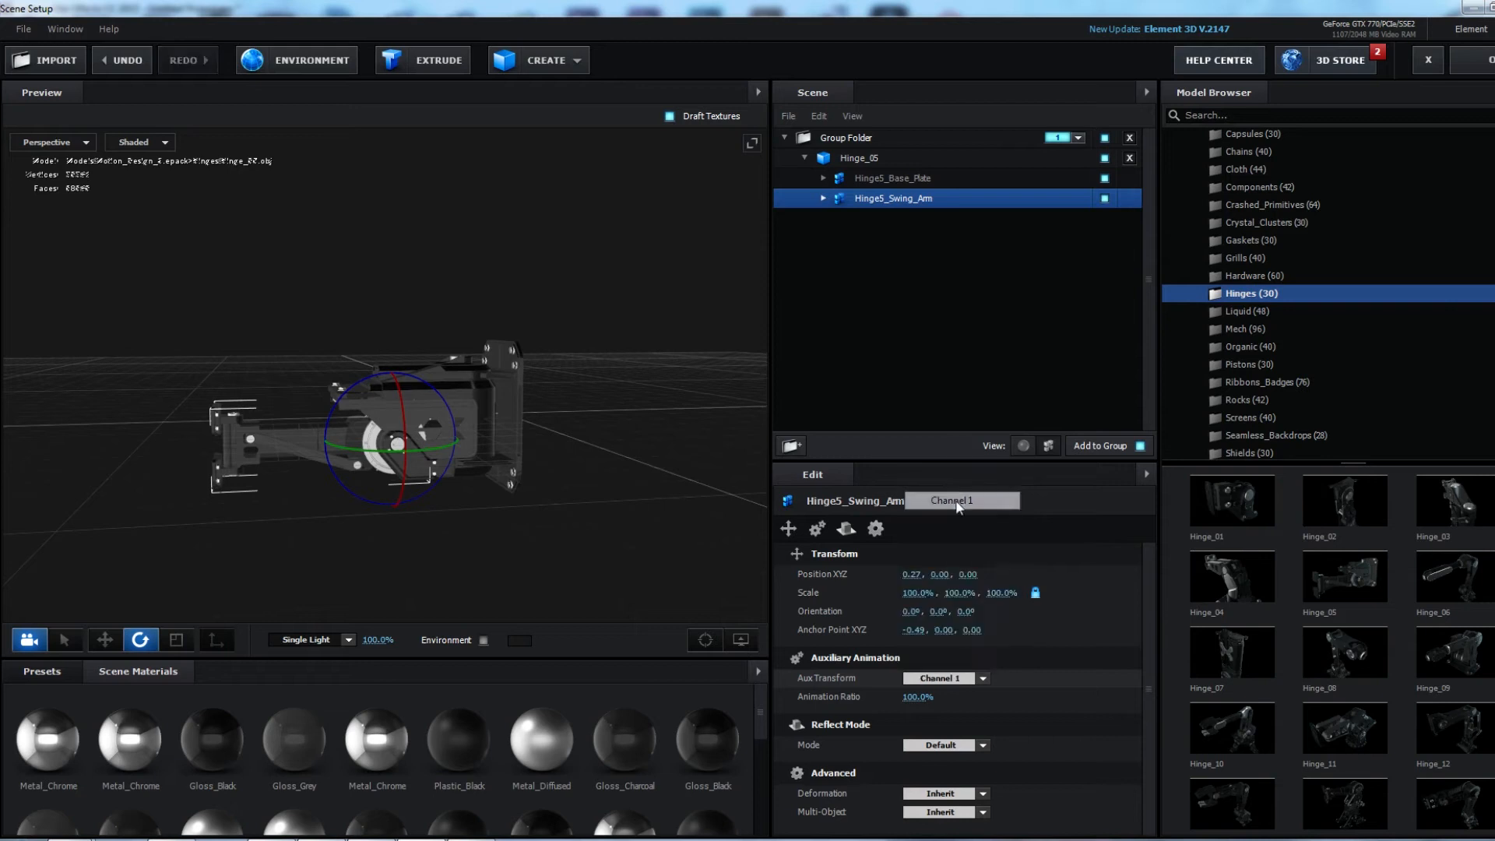
left_click(1483, 64)
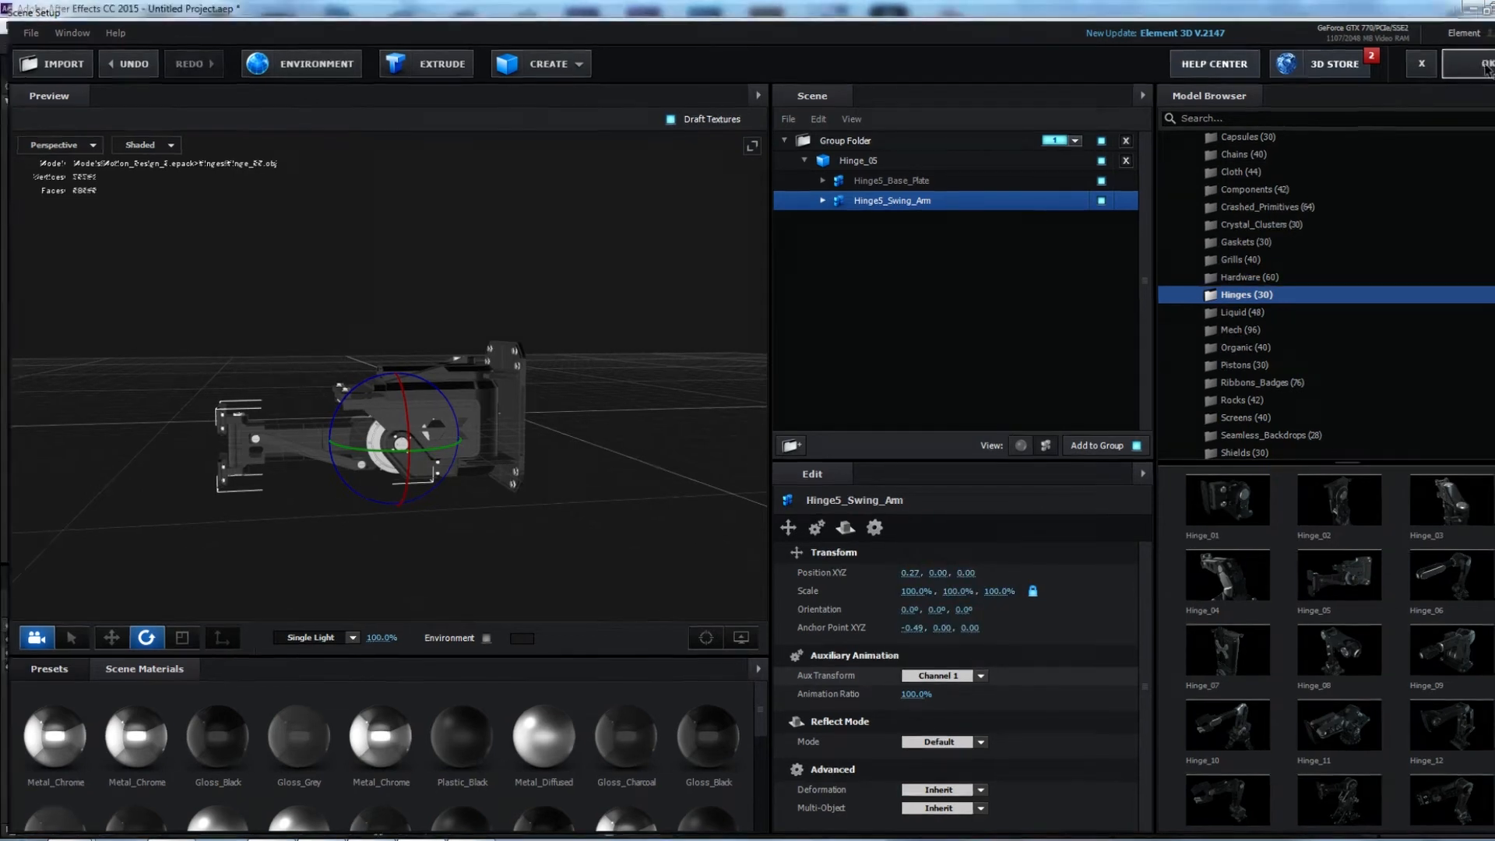
mouse_move(795, 367)
left_mouse_down()
mouse_move(811, 381)
mouse_move(787, 390)
left_mouse_up()
middle_click_drag(787, 391, 795, 366)
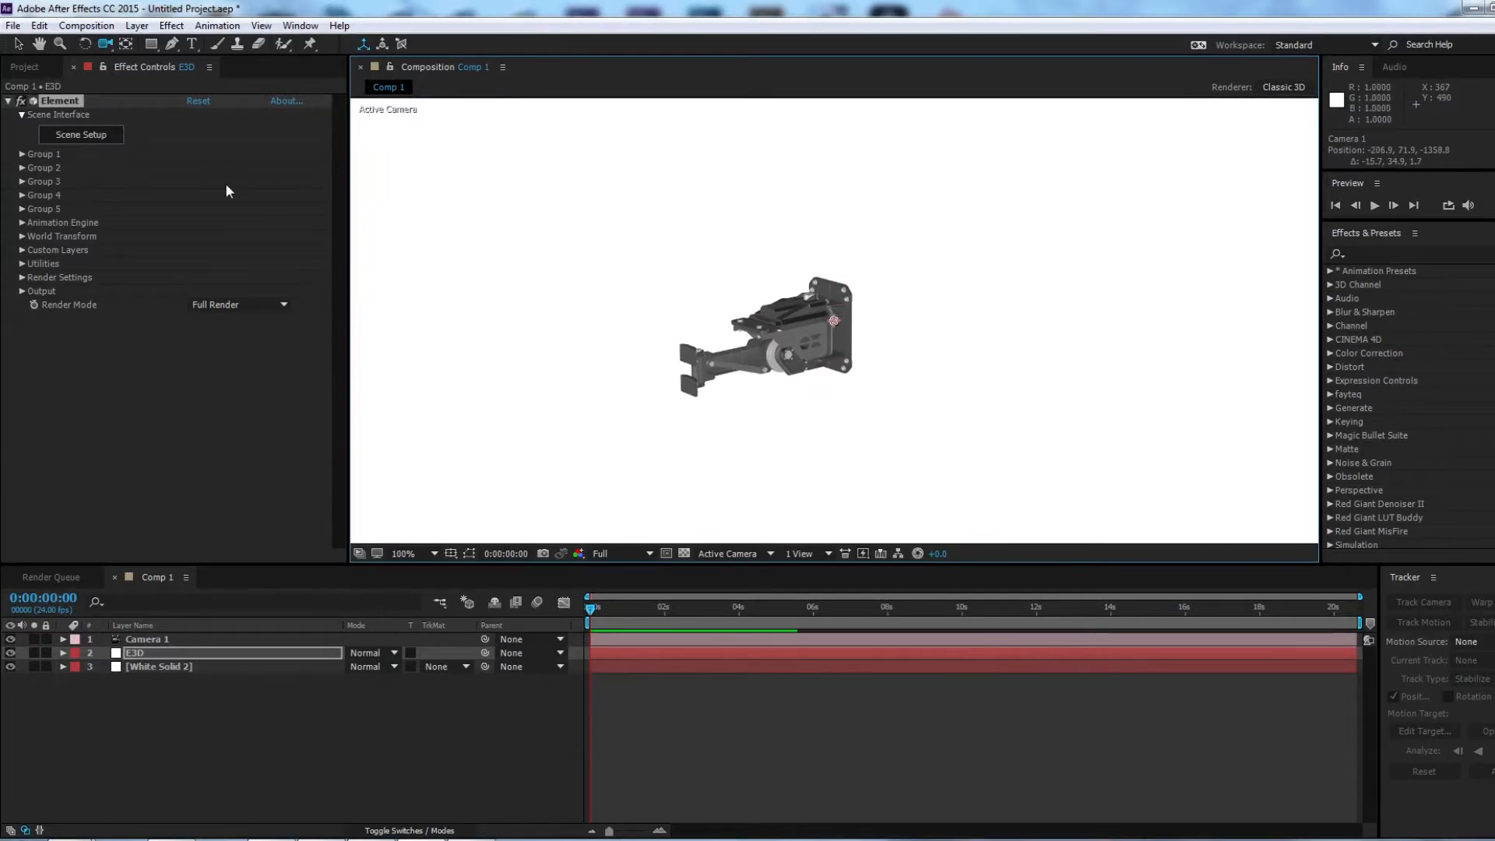
left_click(78, 135)
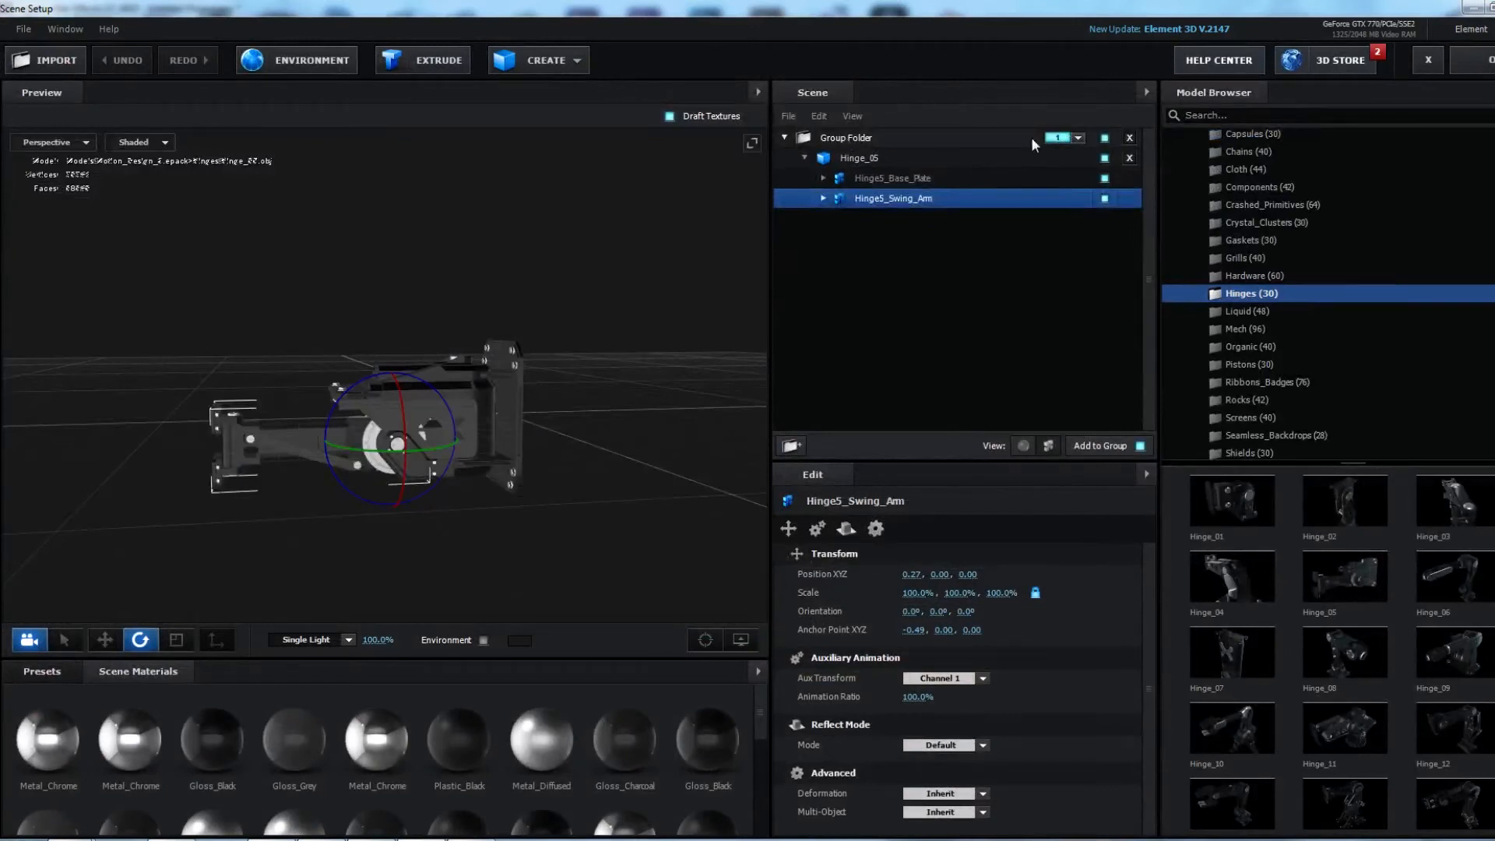
left_click(1475, 60)
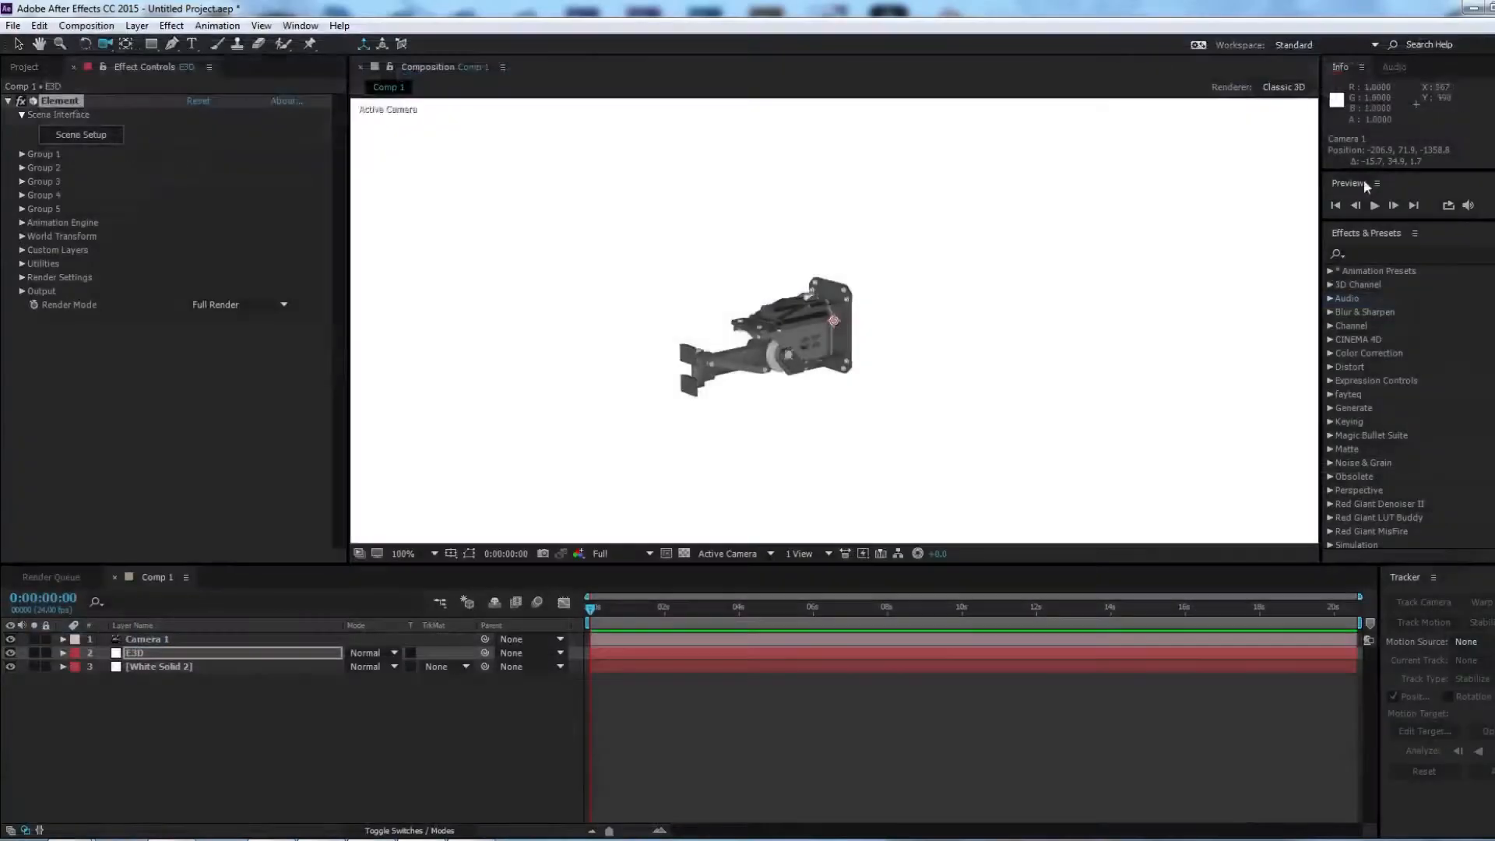
Try swinging the hinge arm with the Rotation Z of Group 1's aux Channel 1, and undo the change.
left_click(22, 153)
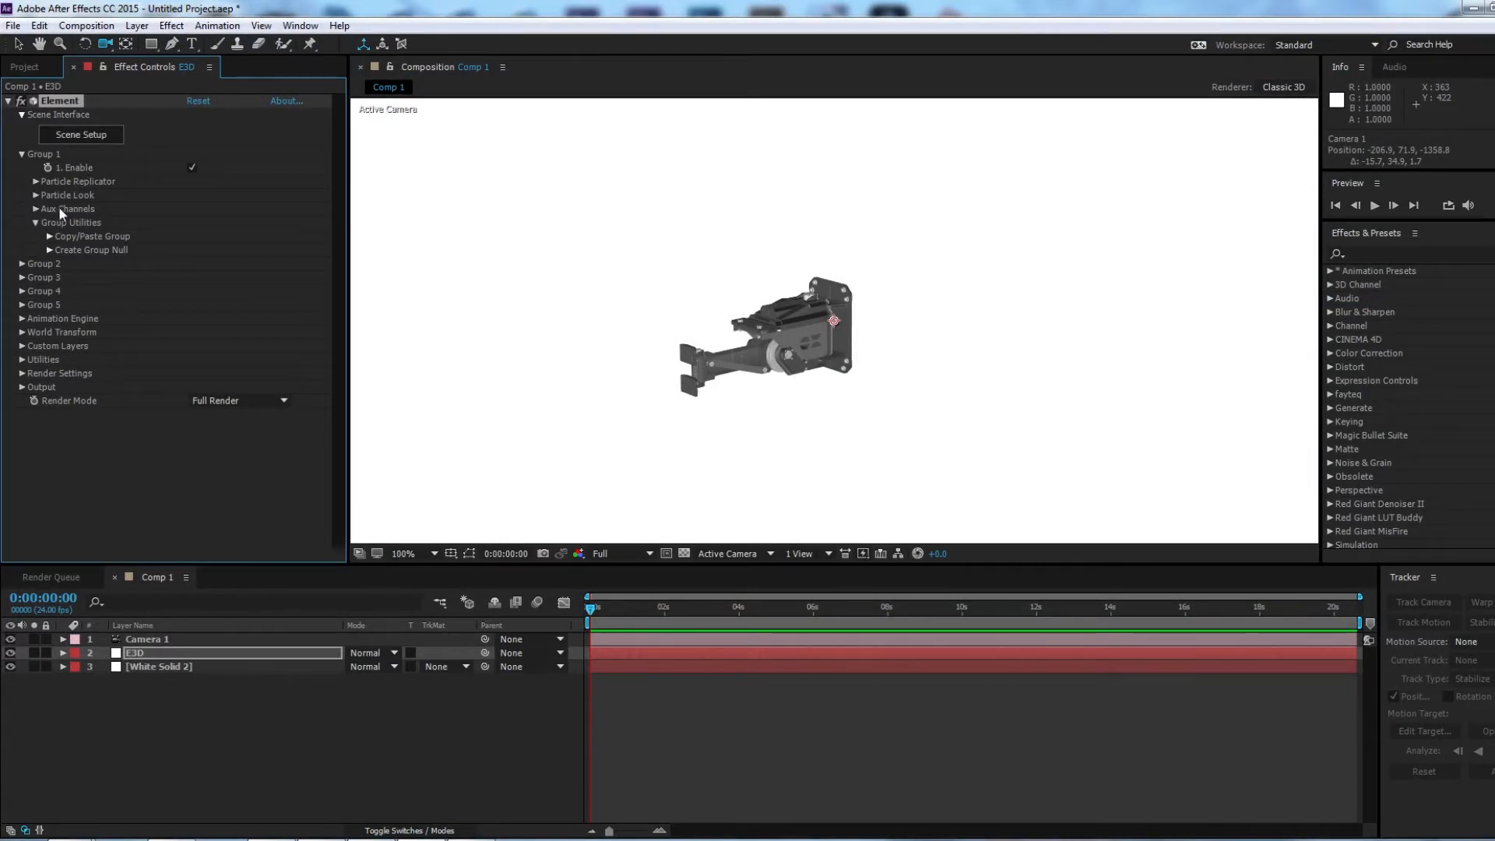
left_click(36, 209)
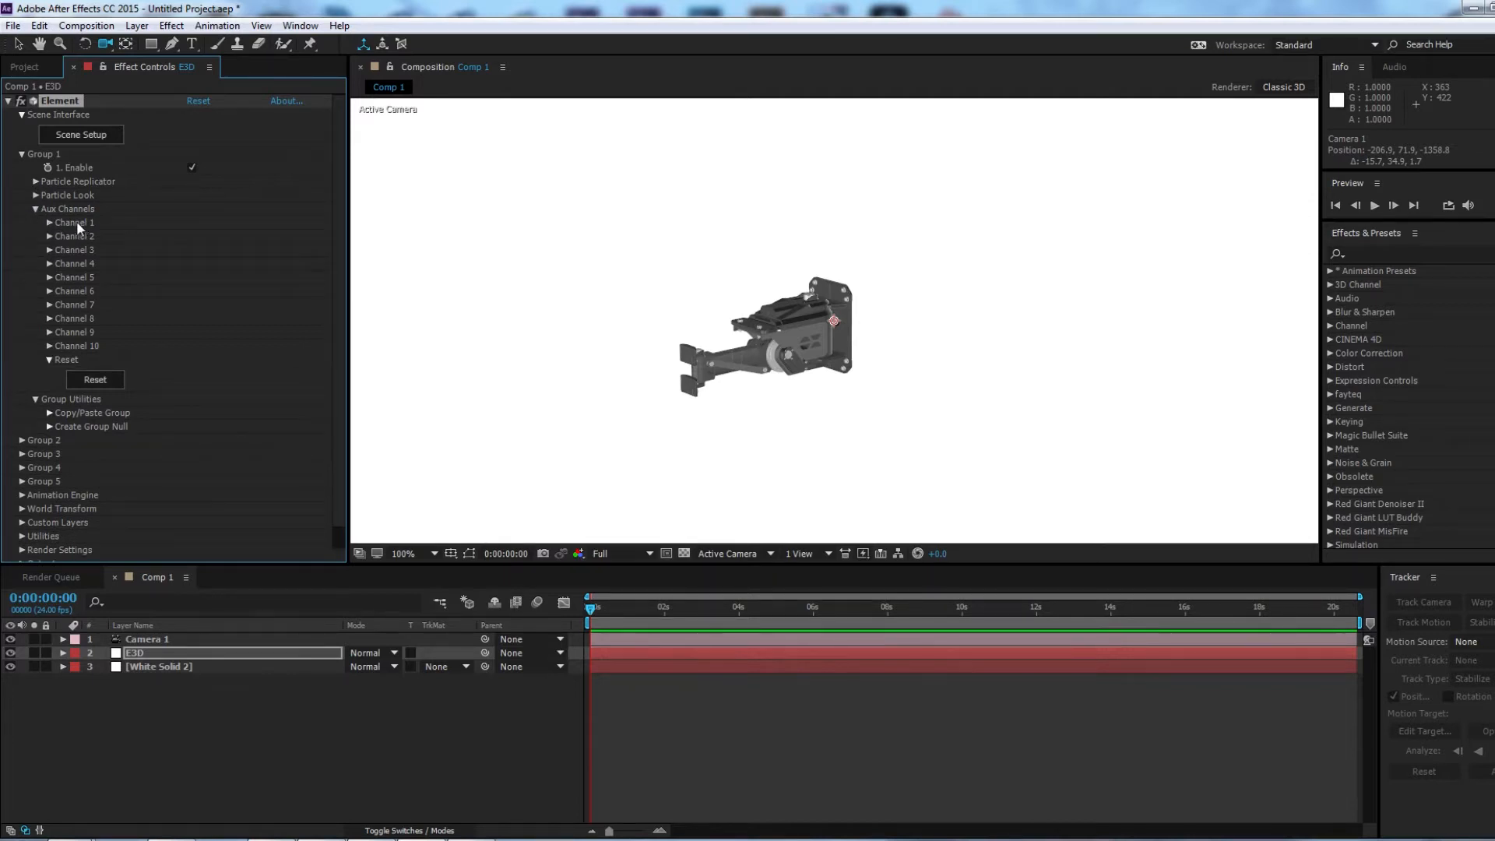
left_click(50, 223)
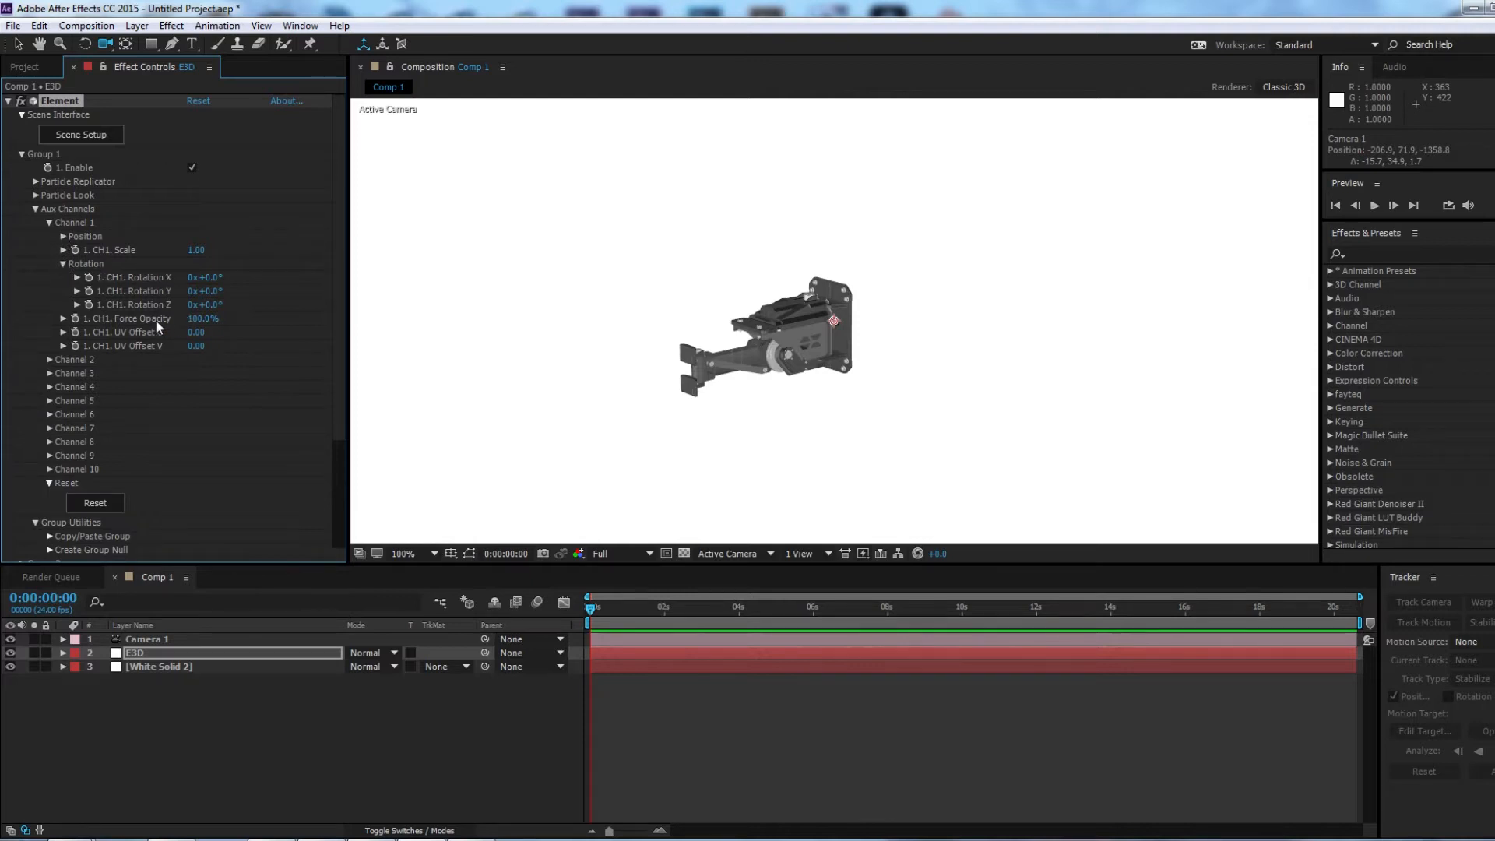
left_click_drag(201, 304, 131, 291)
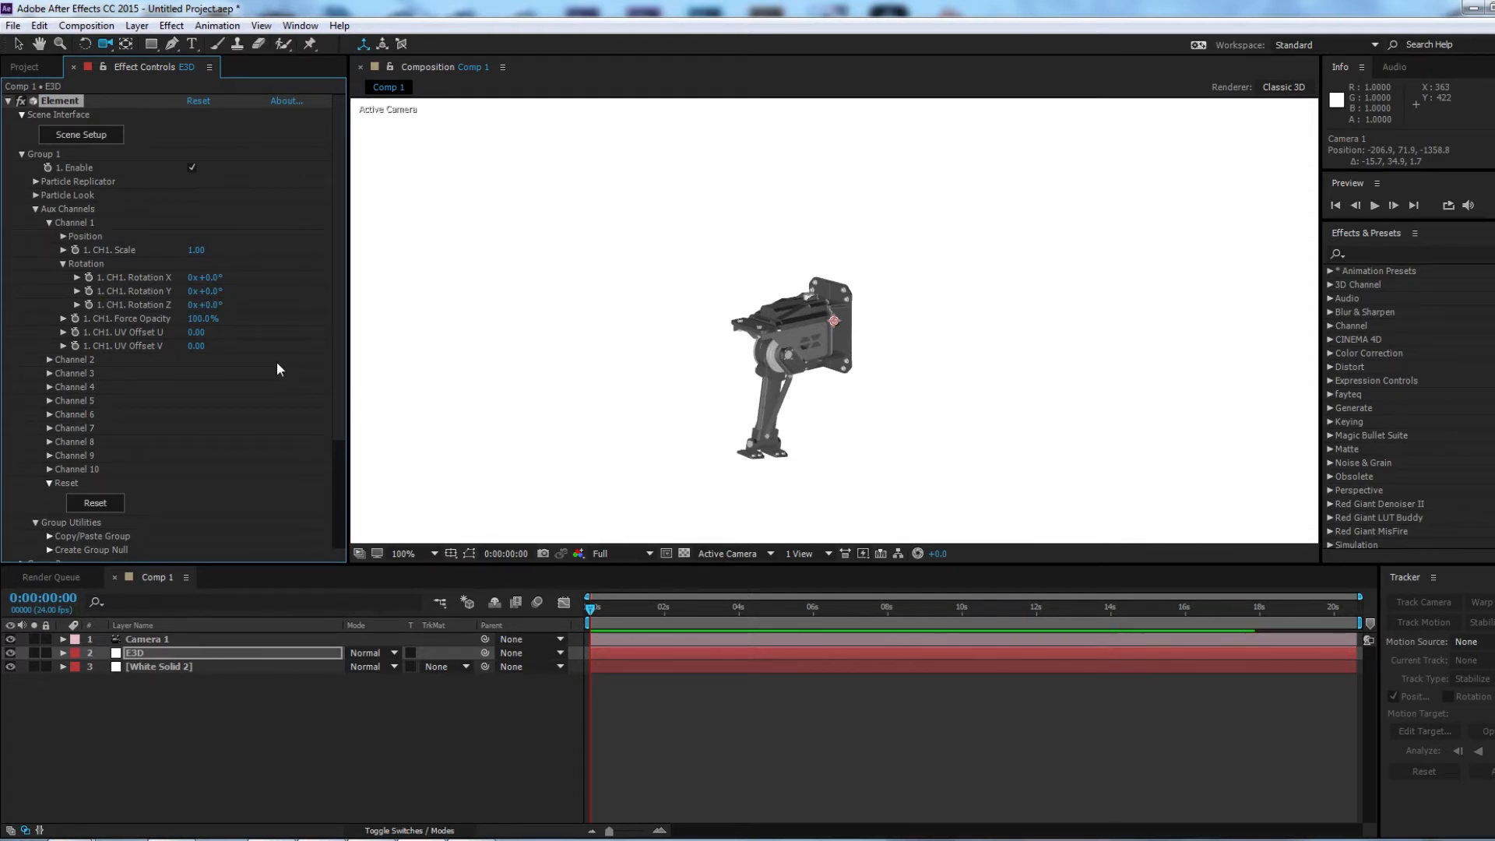
key("ctrl+z")
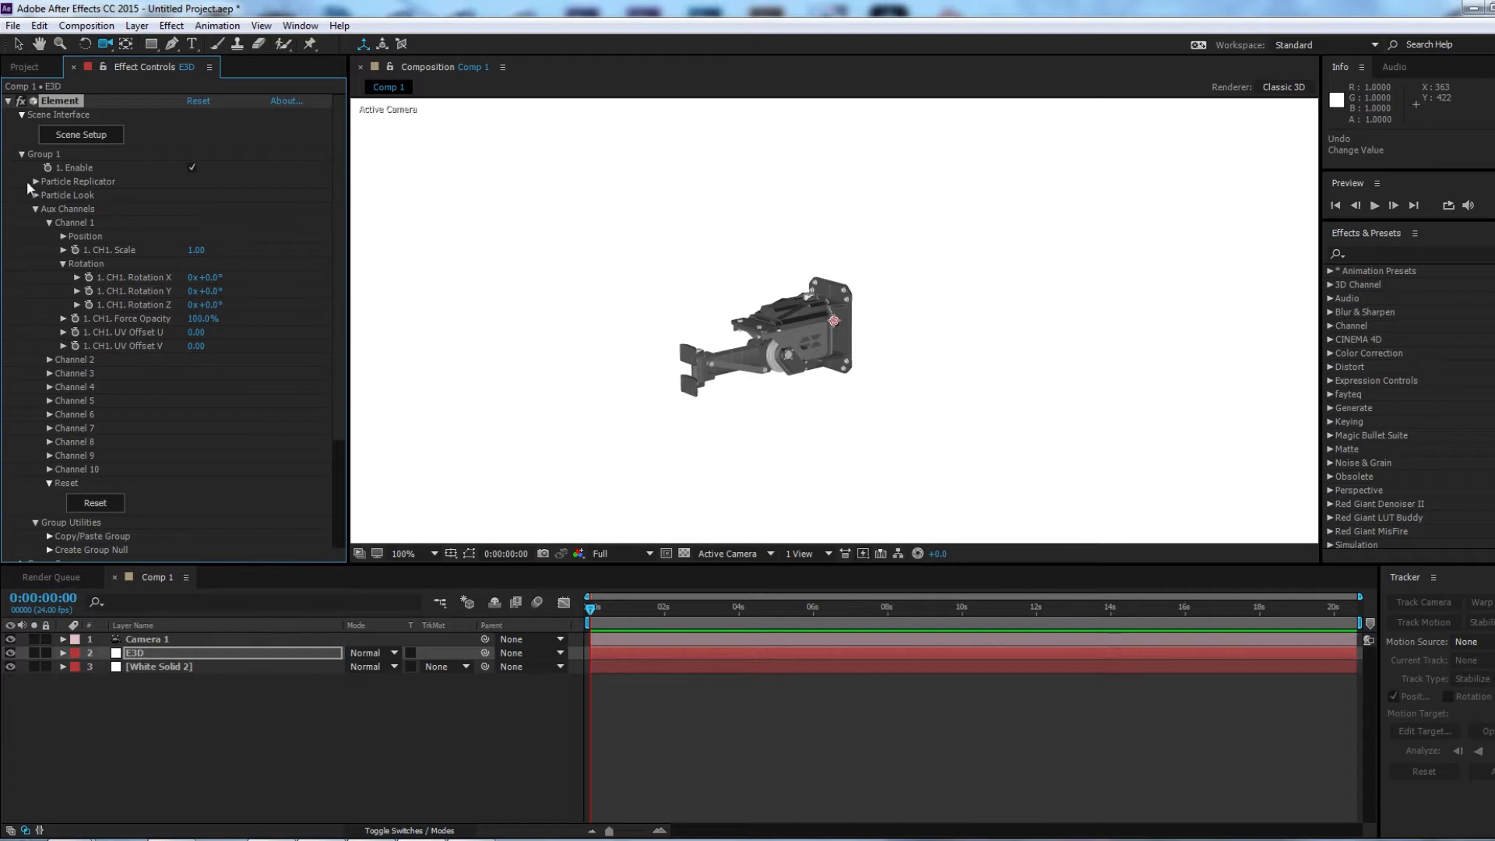
left_click(34, 208)
left_click(21, 155)
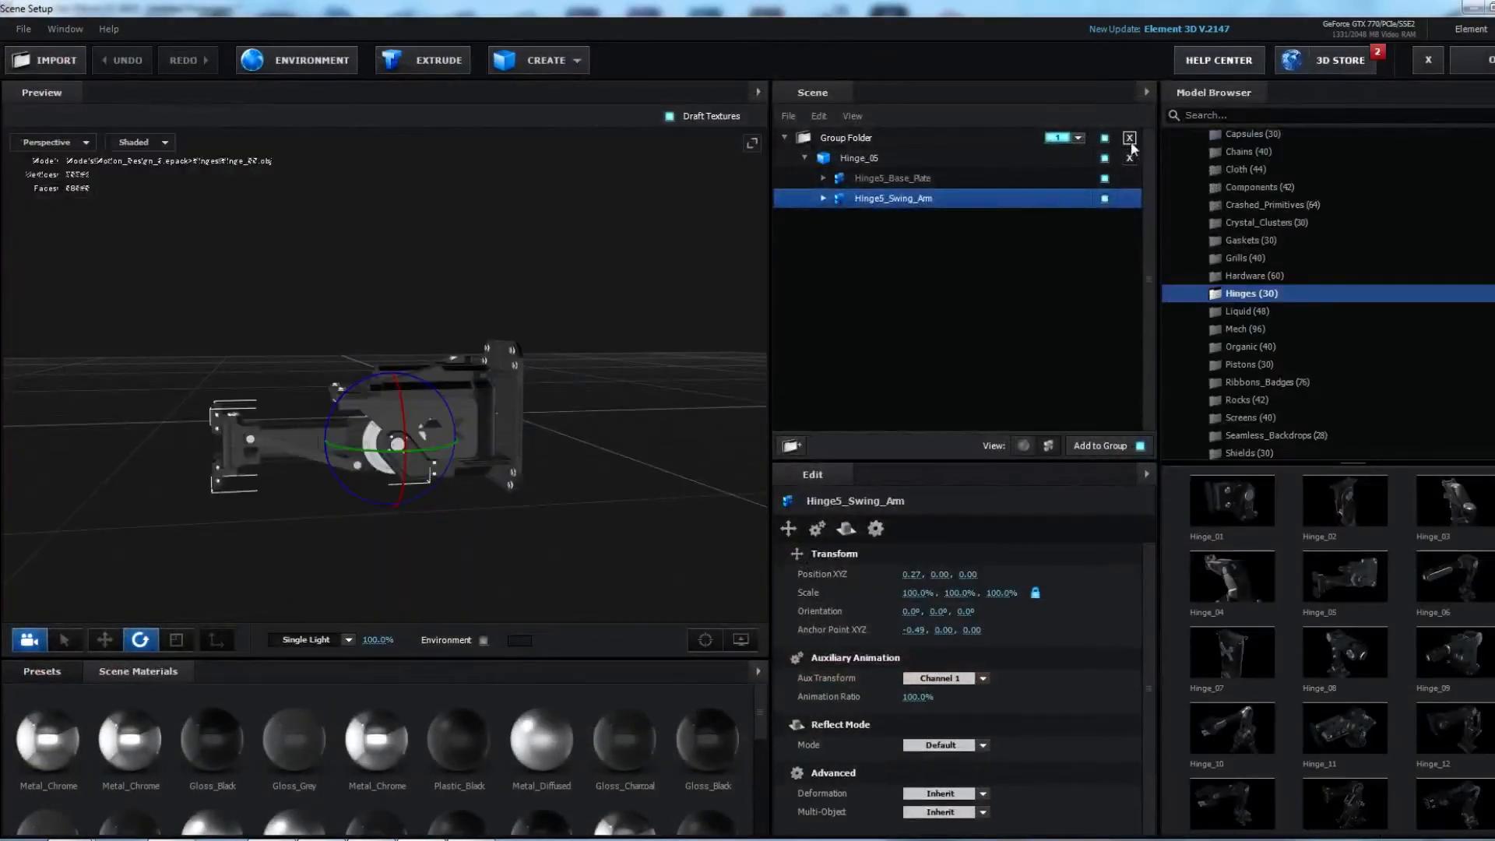
Delete the group folder containing Hinge_05 and add the Hinge_13 model to the Element scene.
left_click(1129, 138)
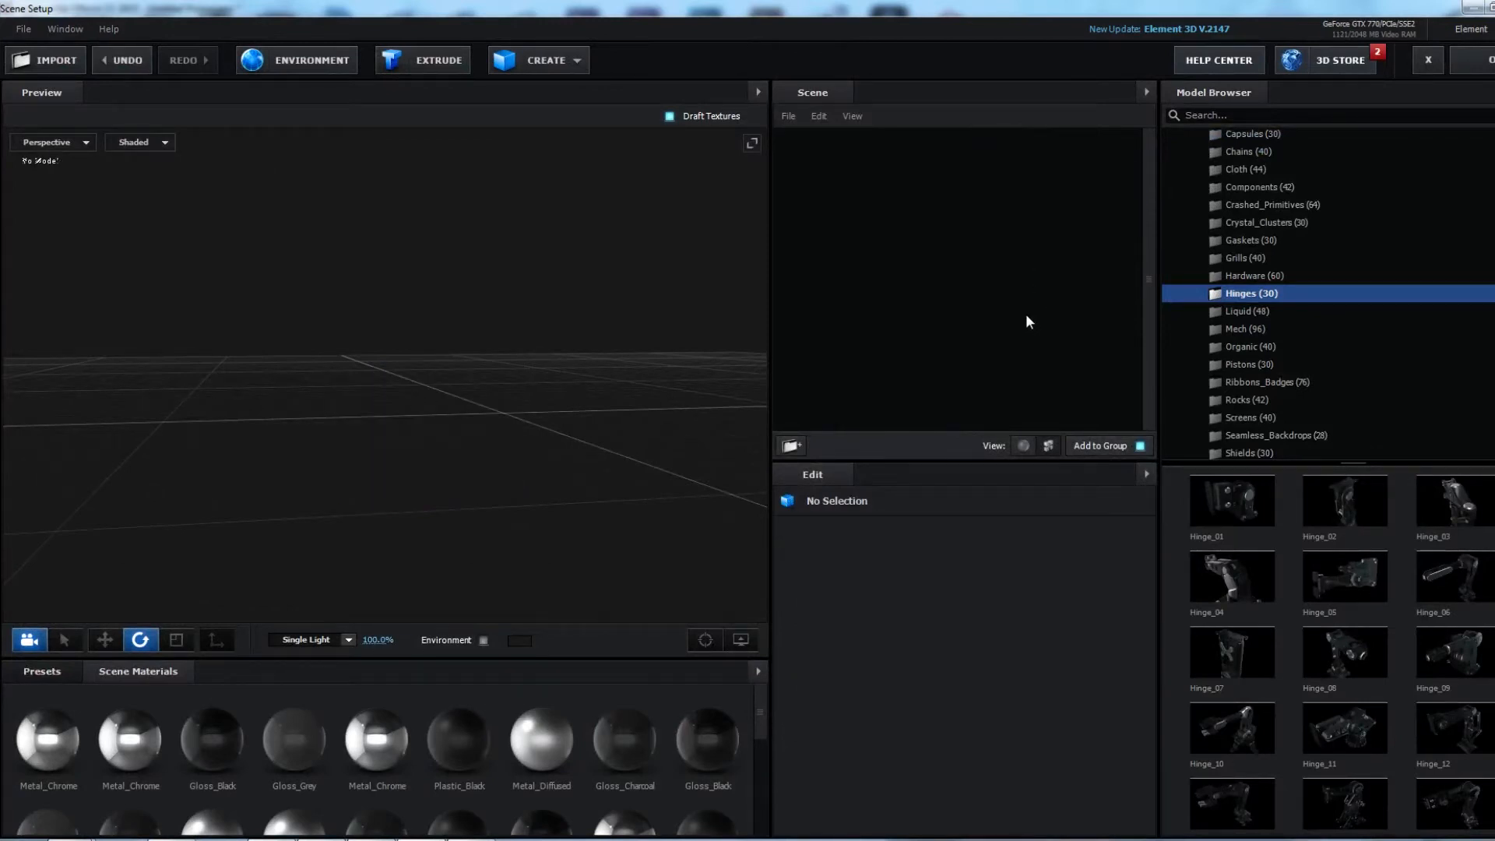
left_click(1238, 802)
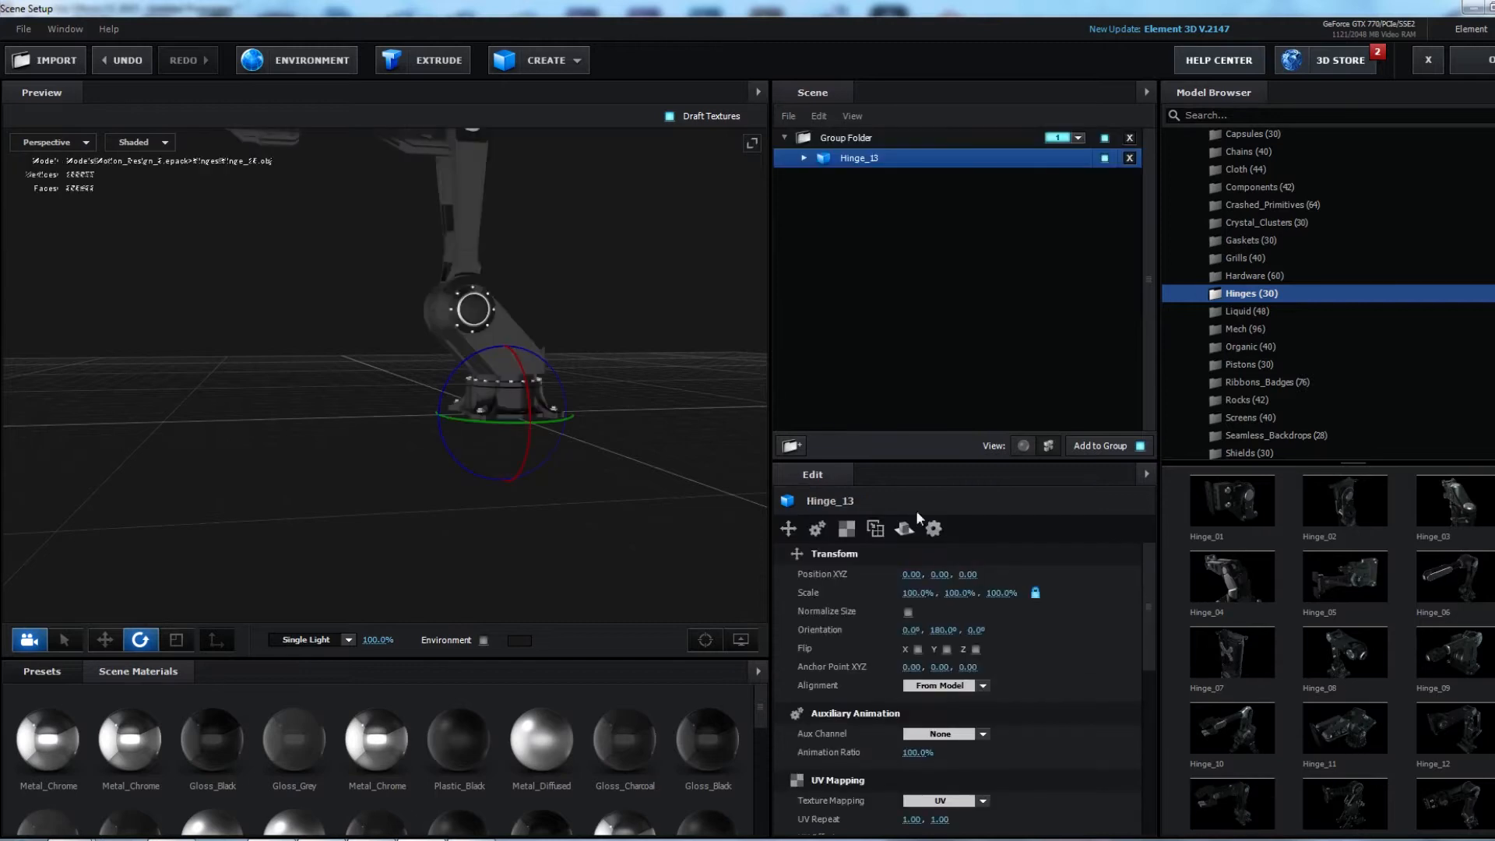
left_click_drag(399, 260, 403, 357)
middle_click_drag(430, 299, 415, 302)
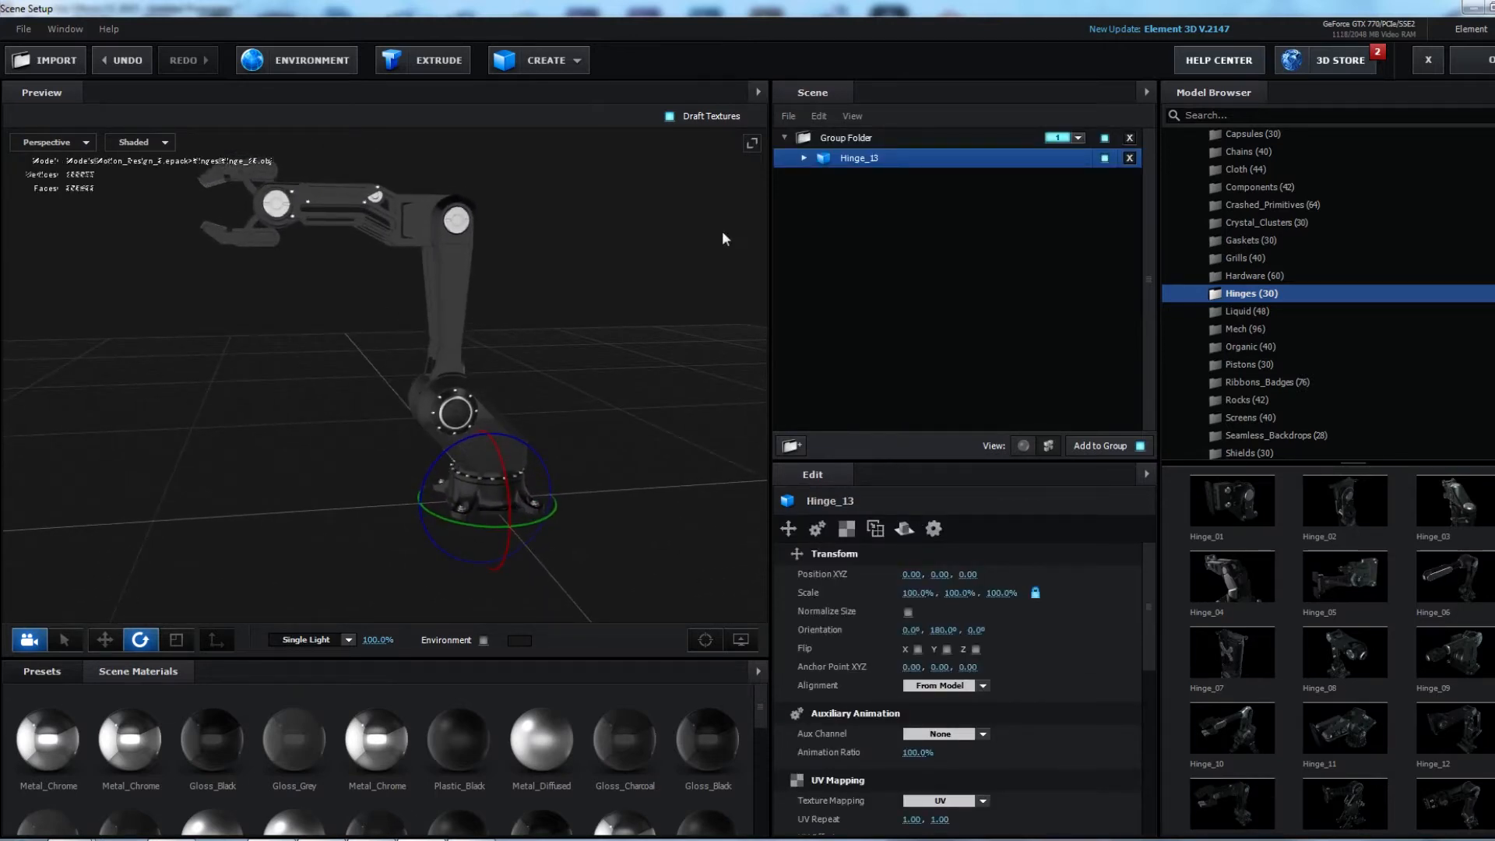
Expand Hinge_13 into its parts and try rotating Hinge13_Base_Plate about 3° around Z, undoing the rotation.
left_click(804, 158)
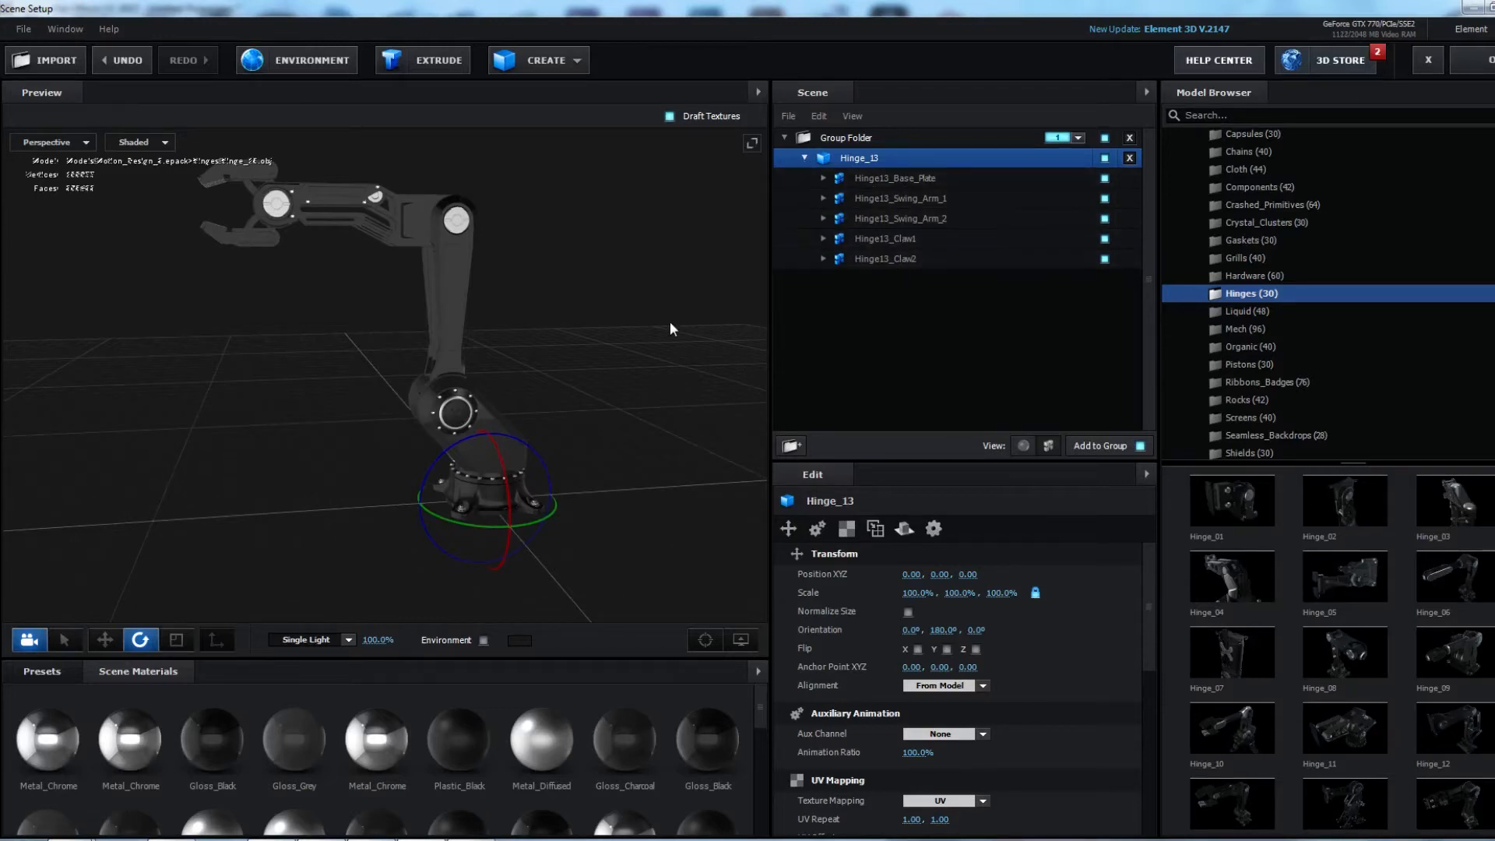
left_click(889, 180)
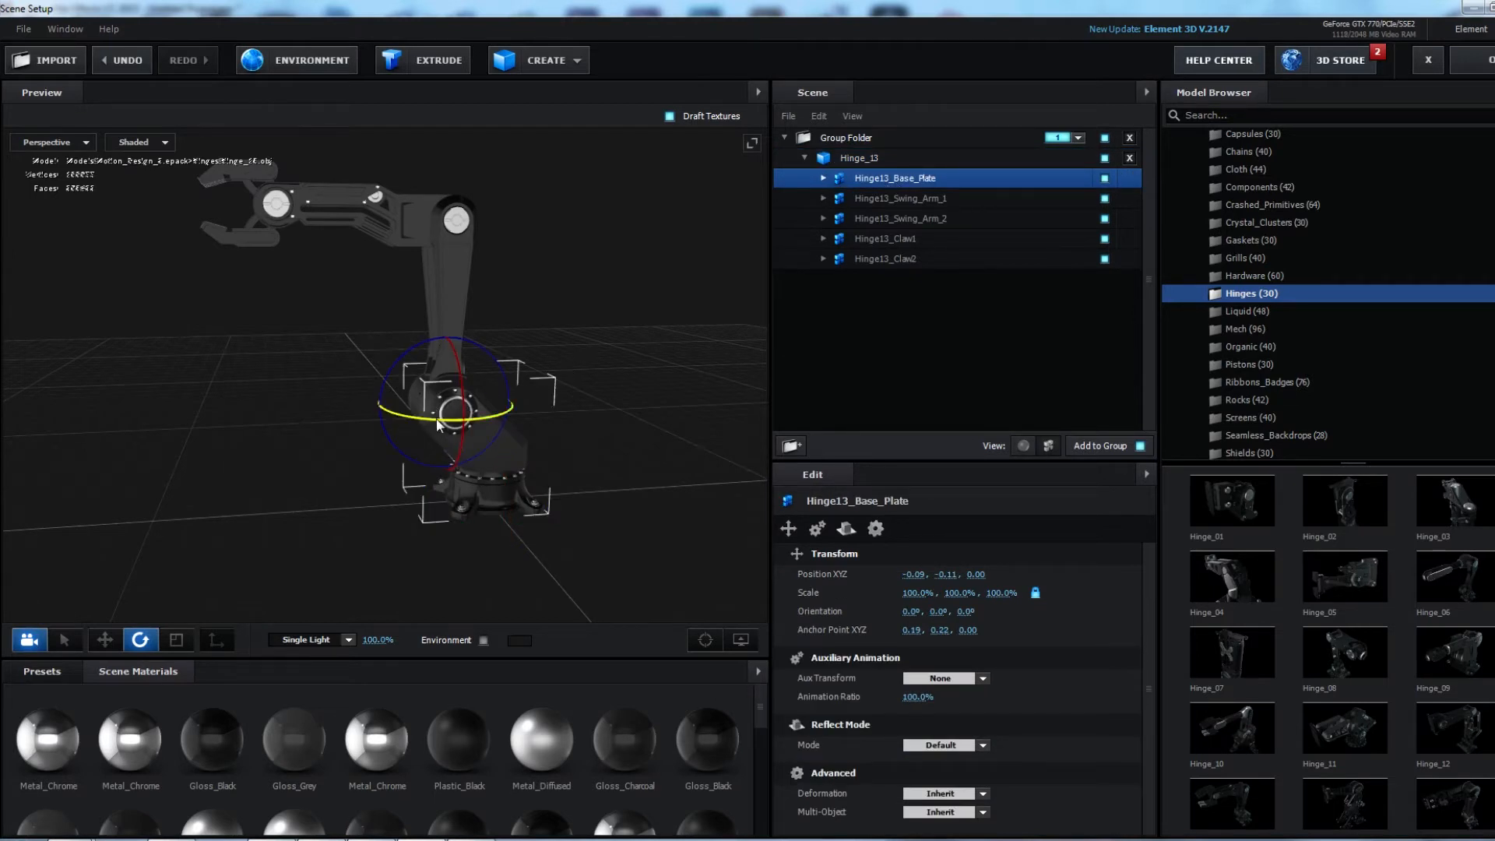
left_click_drag(489, 350, 568, 372)
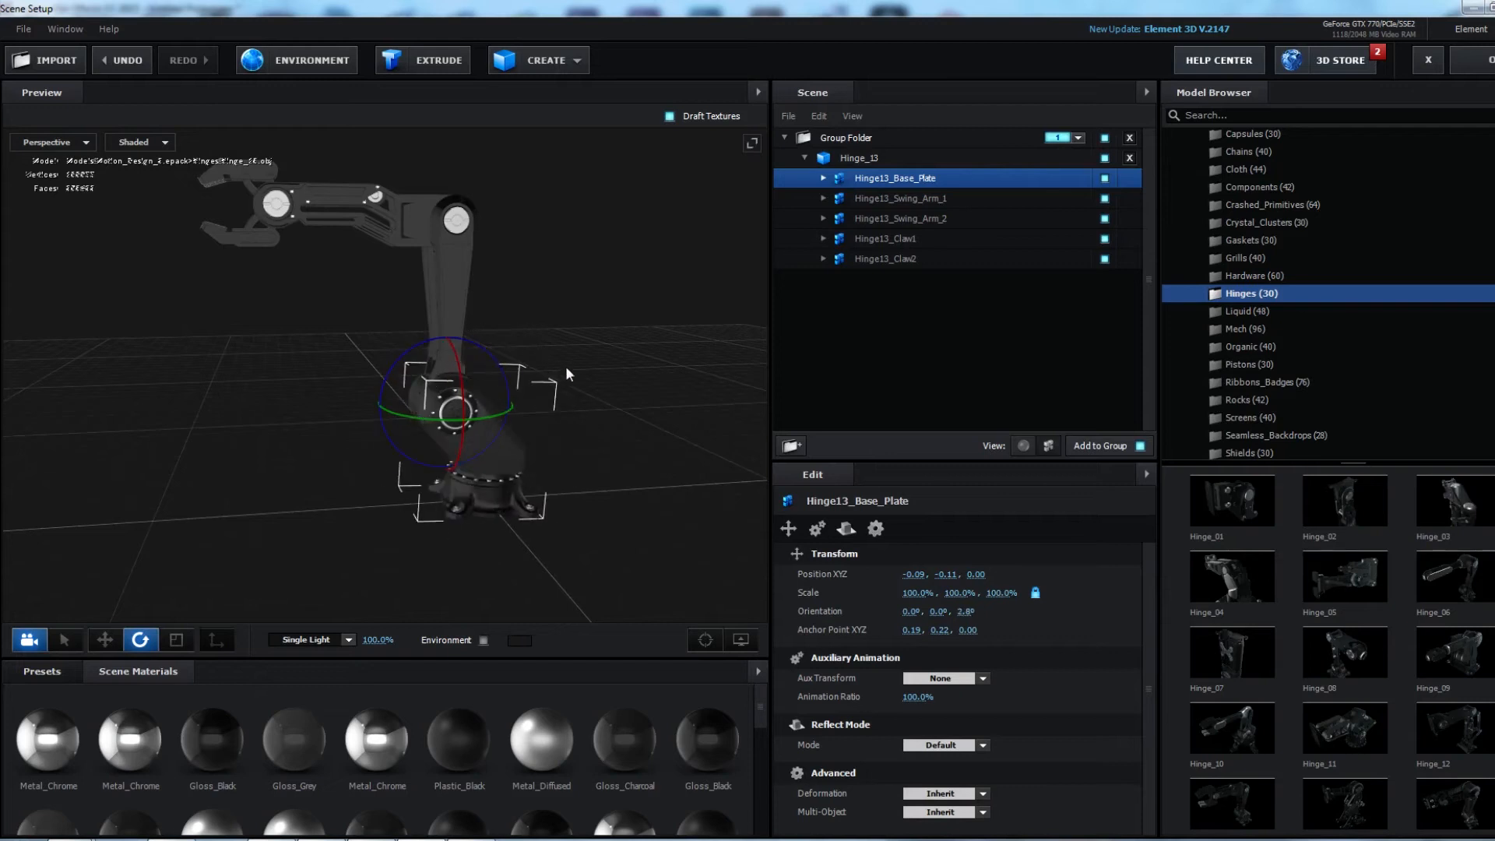
key("ctrl+z")
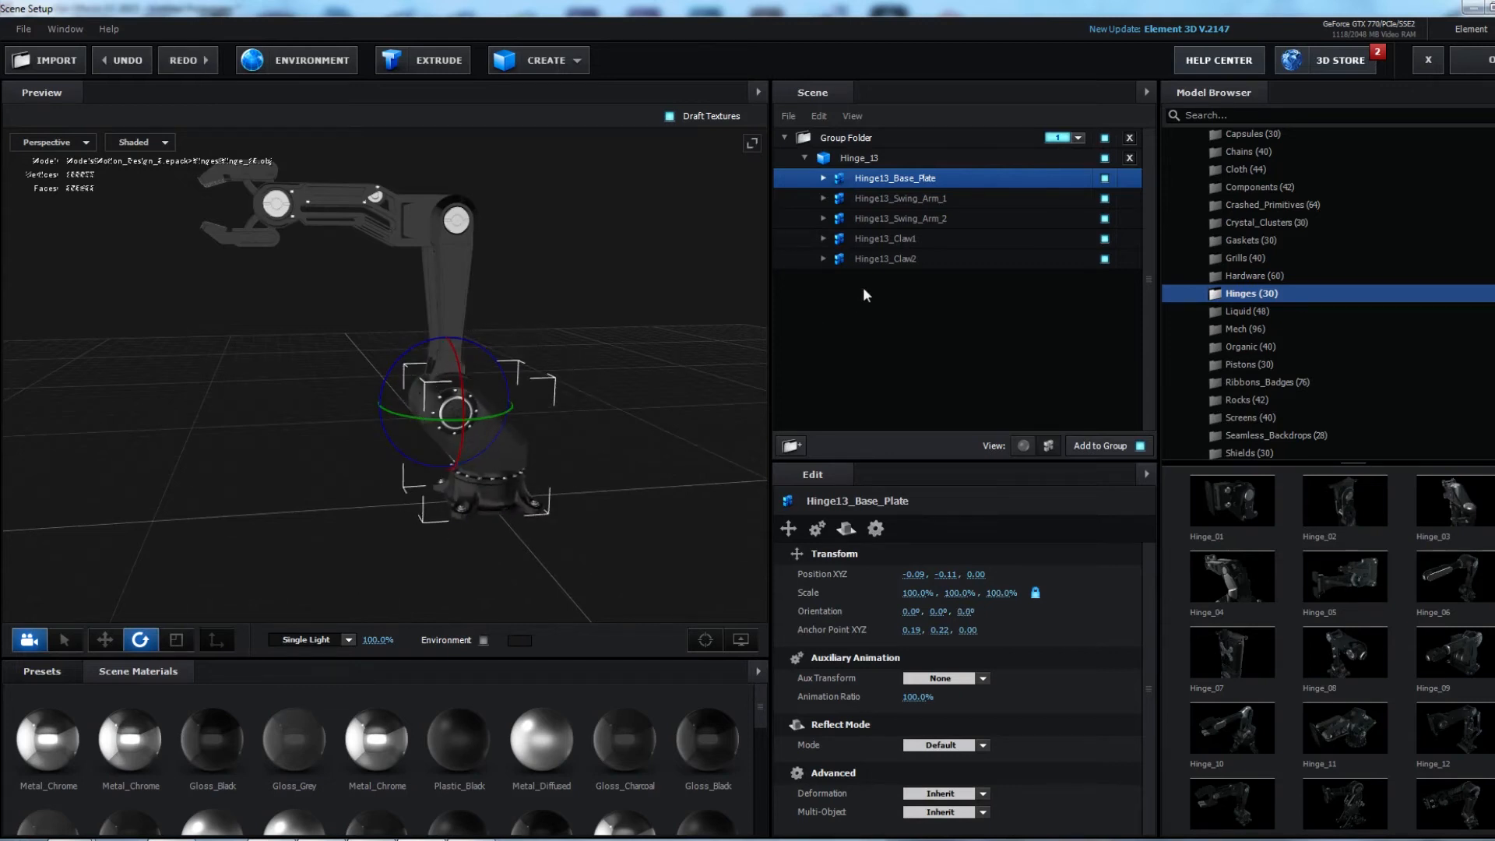
Rotate Hinge13_Swing_Arm_1 about 36° and Hinge13_Swing_Arm_2 about 52° around Z.
left_click(918, 198)
mouse_move(493, 352)
left_mouse_down()
mouse_move(451, 336)
mouse_move(525, 342)
mouse_move(471, 334)
mouse_move(508, 334)
left_mouse_up()
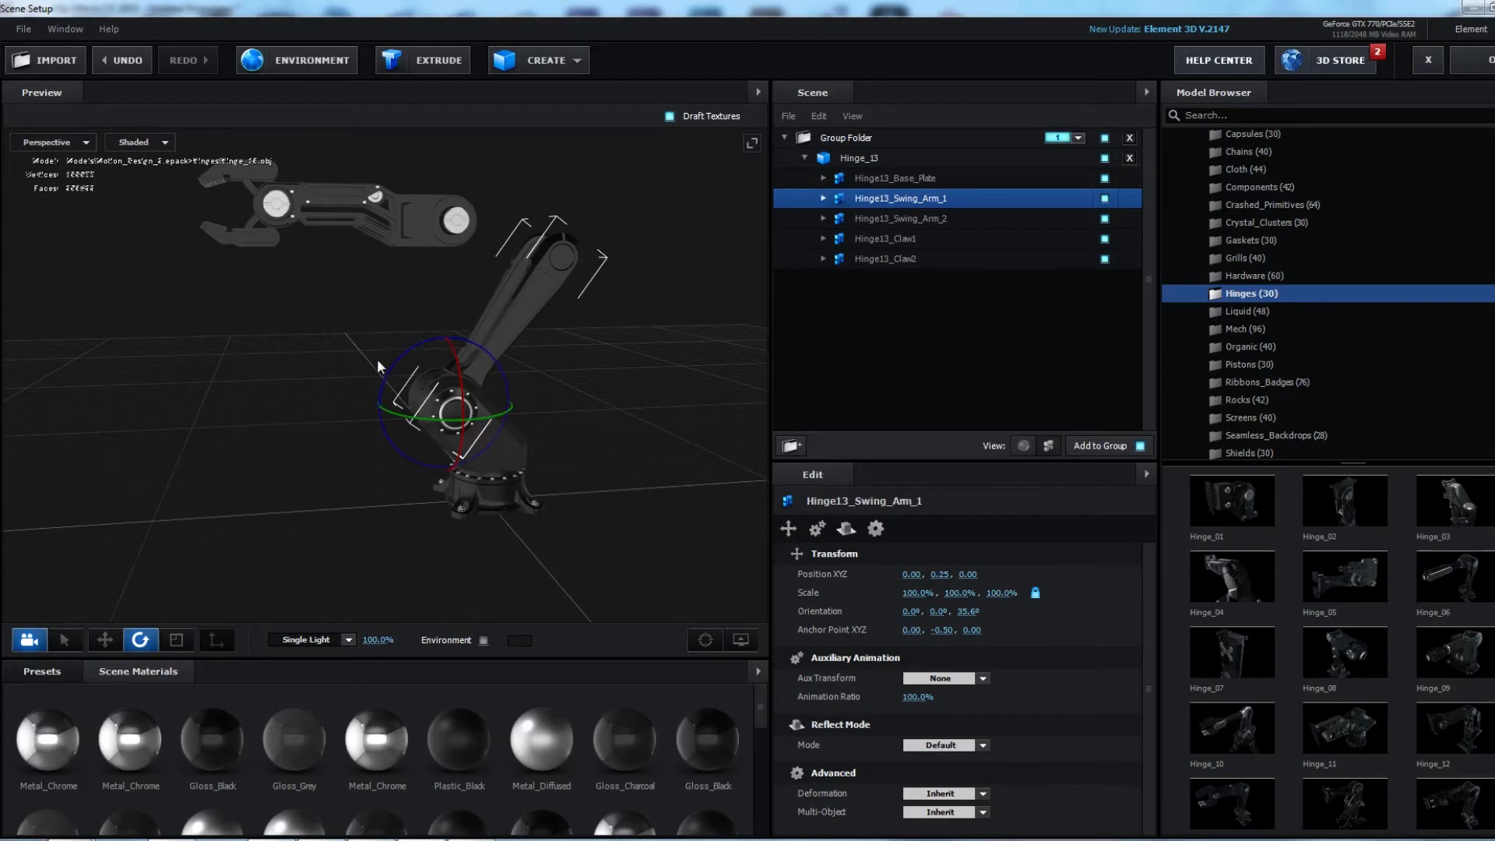
left_click(915, 219)
left_click_drag(497, 170, 517, 257)
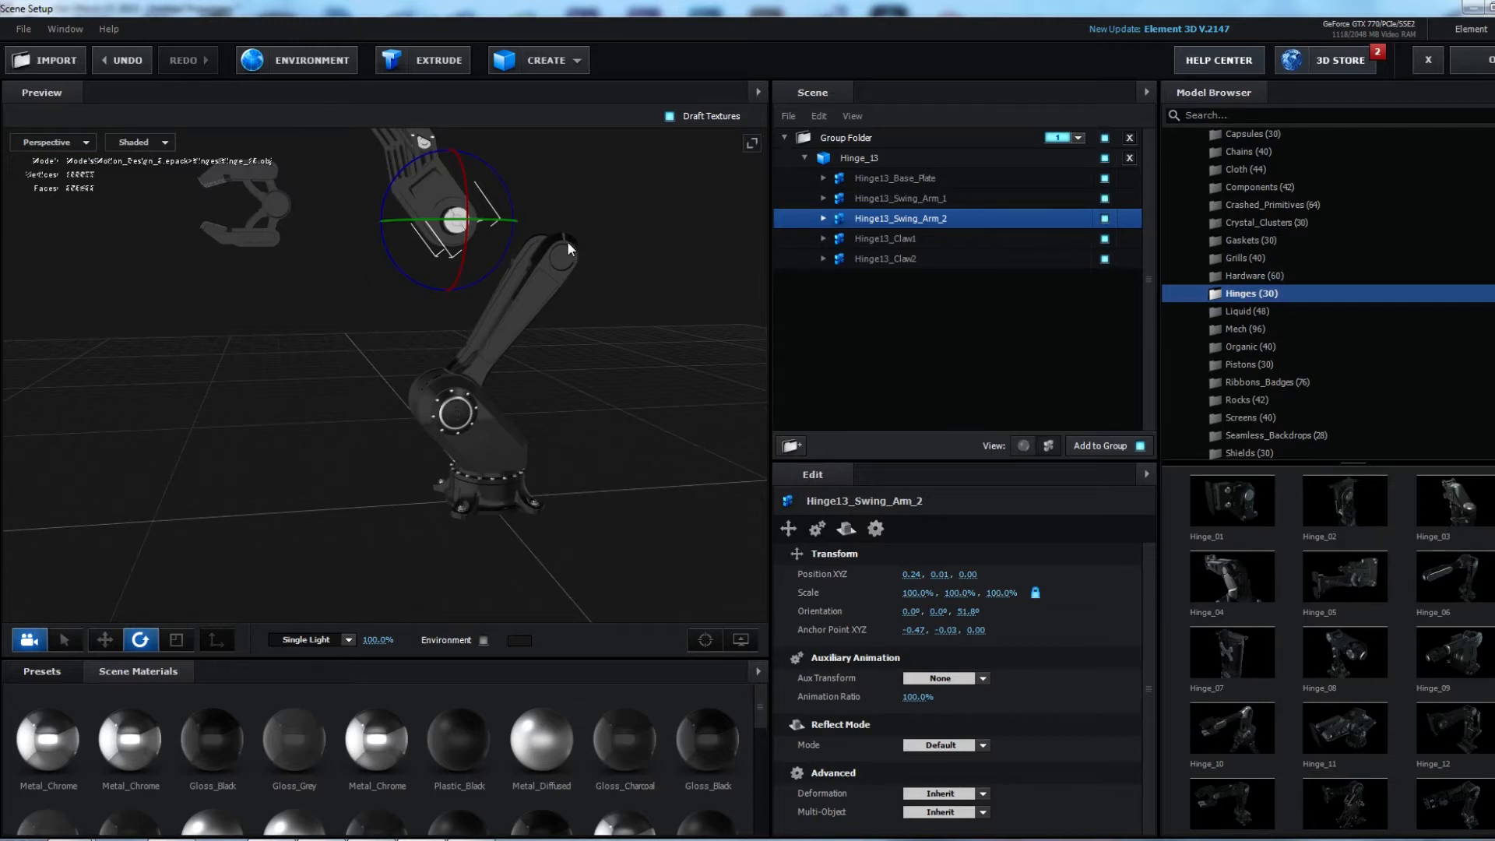
Undo the rotations of Hinge13_Swing_Arm_2 and Hinge13_Swing_Arm_1.
key("ctrl+z")
key("ctrl+z")
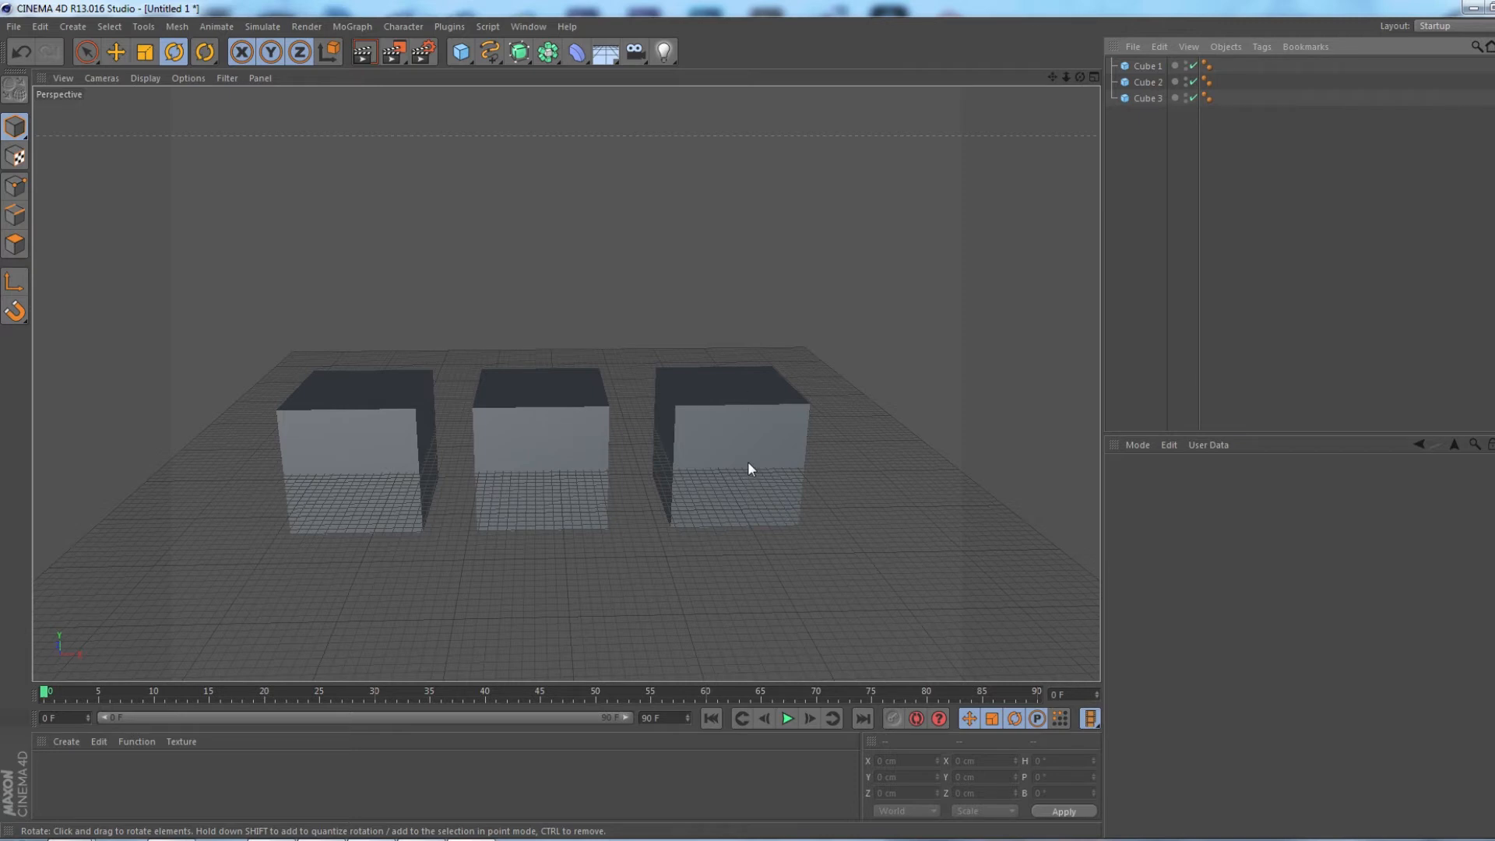
In Cinema 4D, try tilting Cube 1 about 24° in bank and undo the rotation.
left_click(1146, 66)
left_click_drag(401, 358, 461, 399)
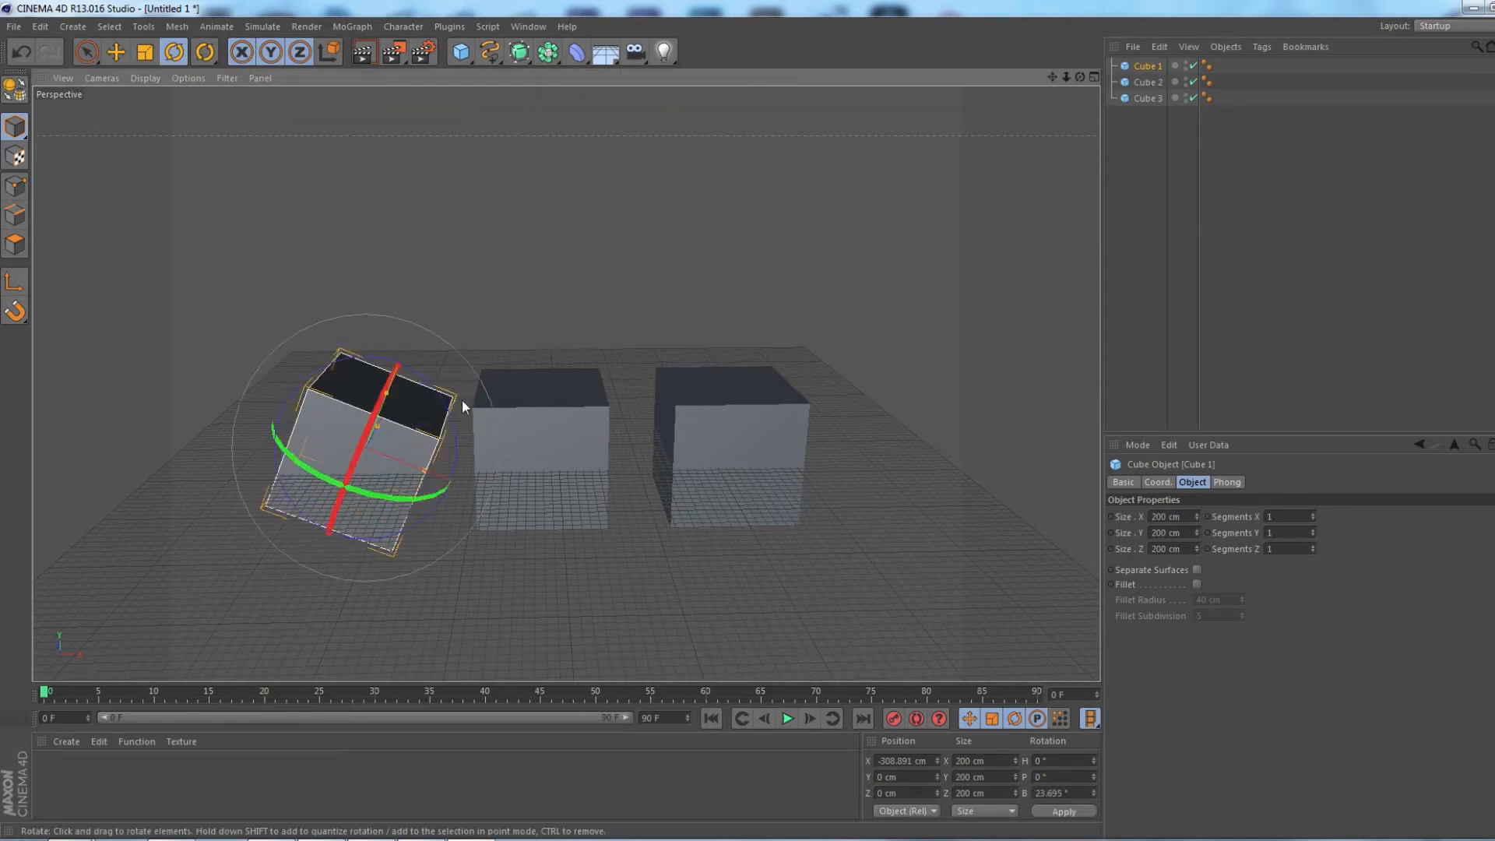
key("ctrl+z")
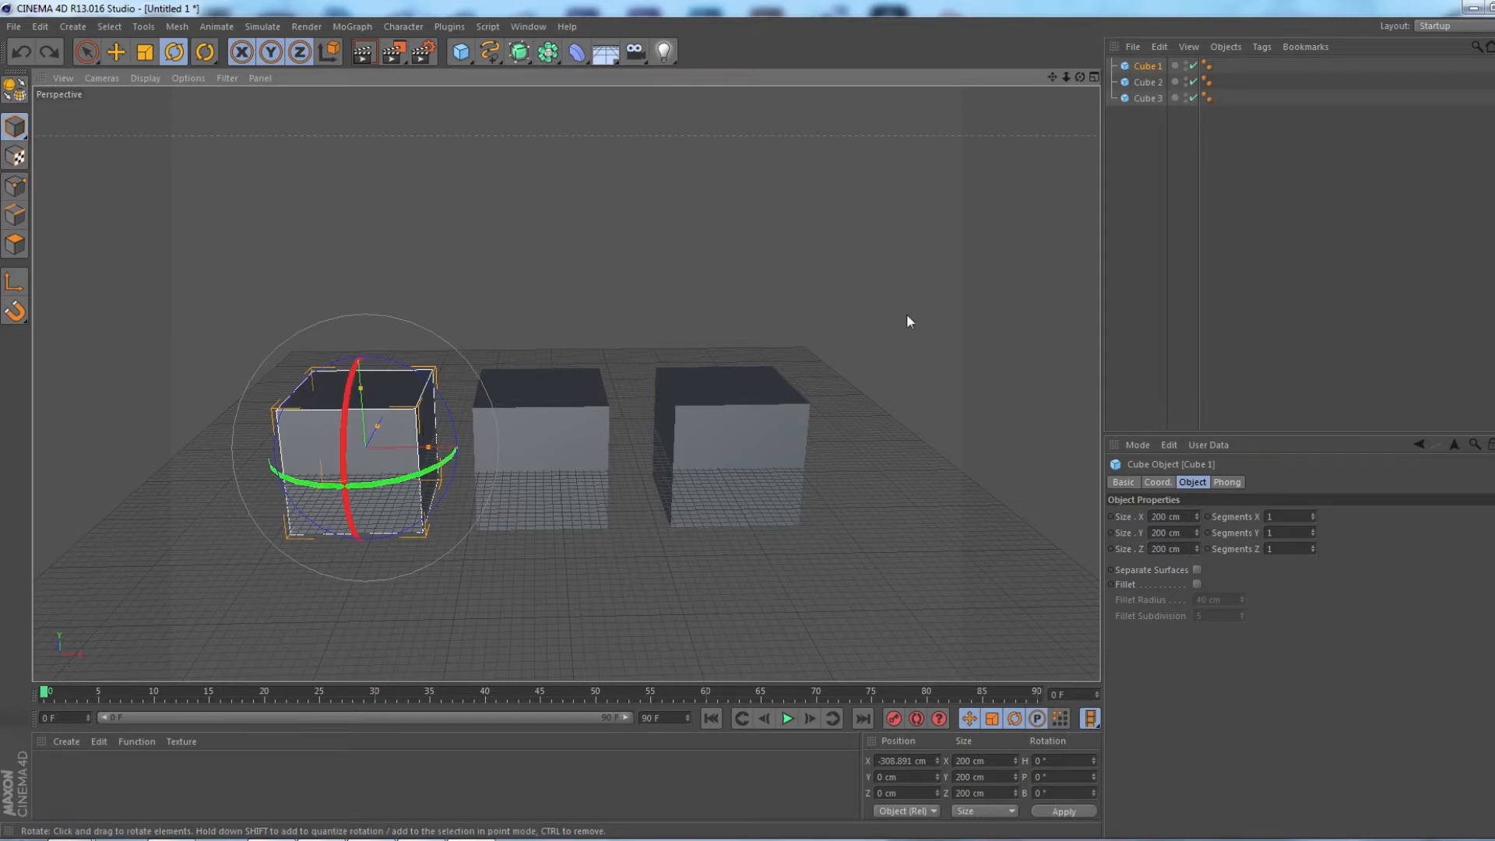
Select Cube 2 and Cube 3 together and make them children of Cube 1.
left_click(1158, 123)
left_click(1140, 82)
left_click(1142, 99, "shift")
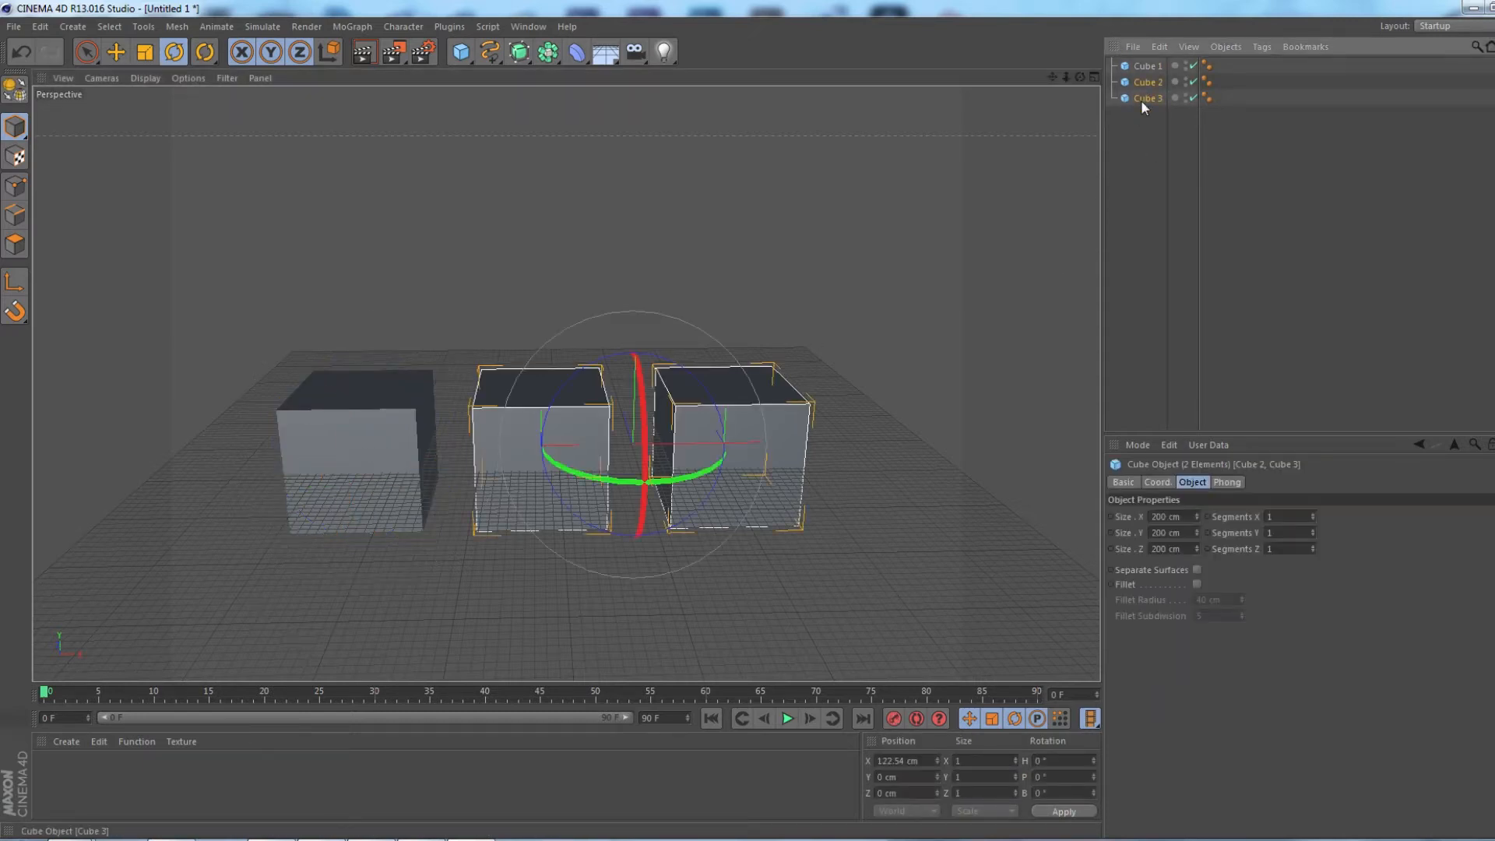
left_click_drag(1151, 67, 1151, 67)
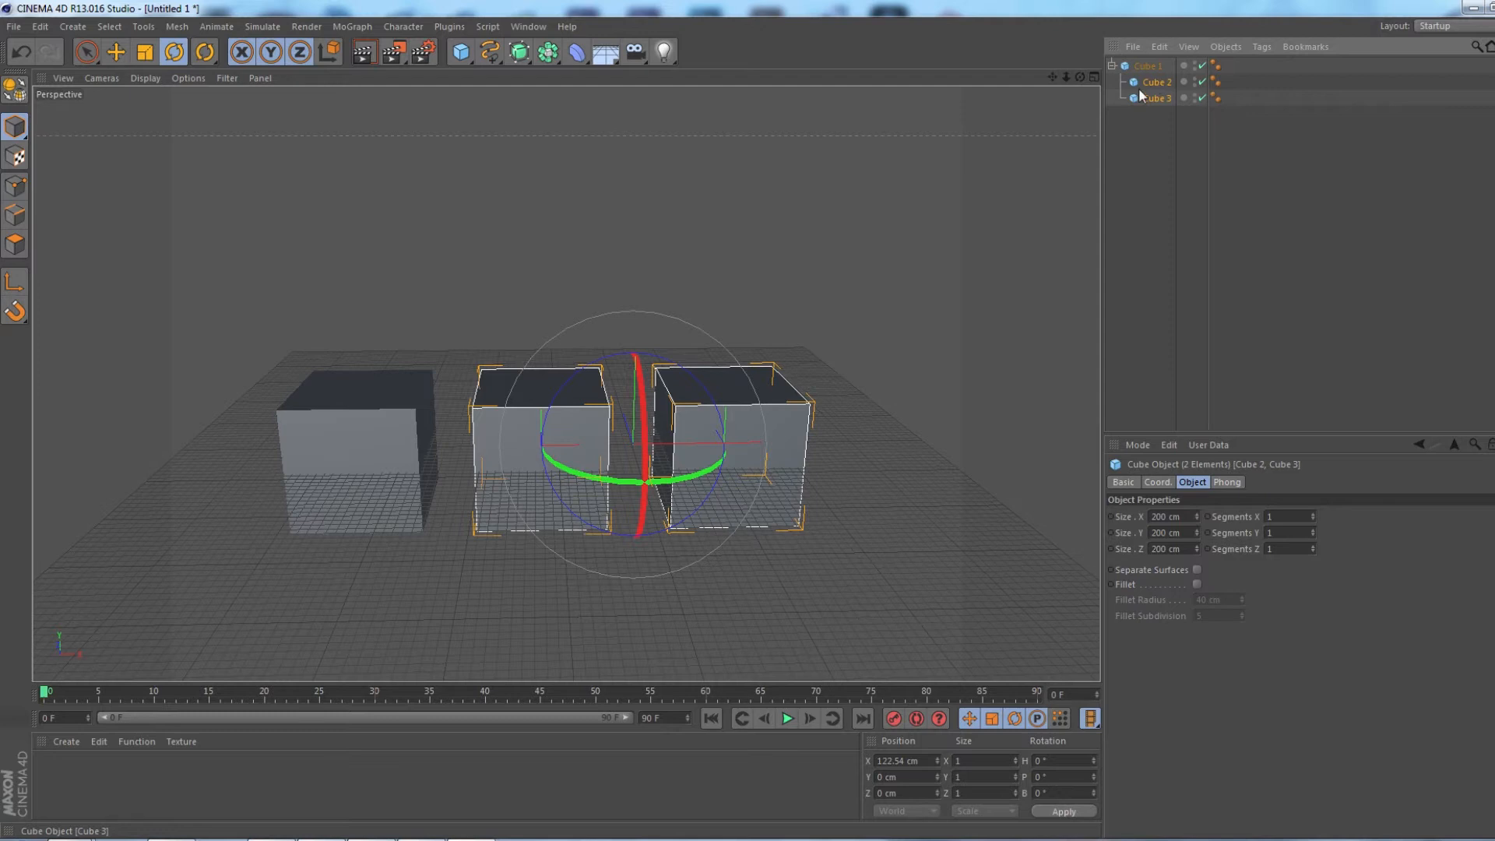
Try rotating parent Cube 1 and child Cube 2 individually, undoing each rotation.
left_click(1149, 67)
left_click_drag(428, 394, 640, 497)
key("ctrl+z")
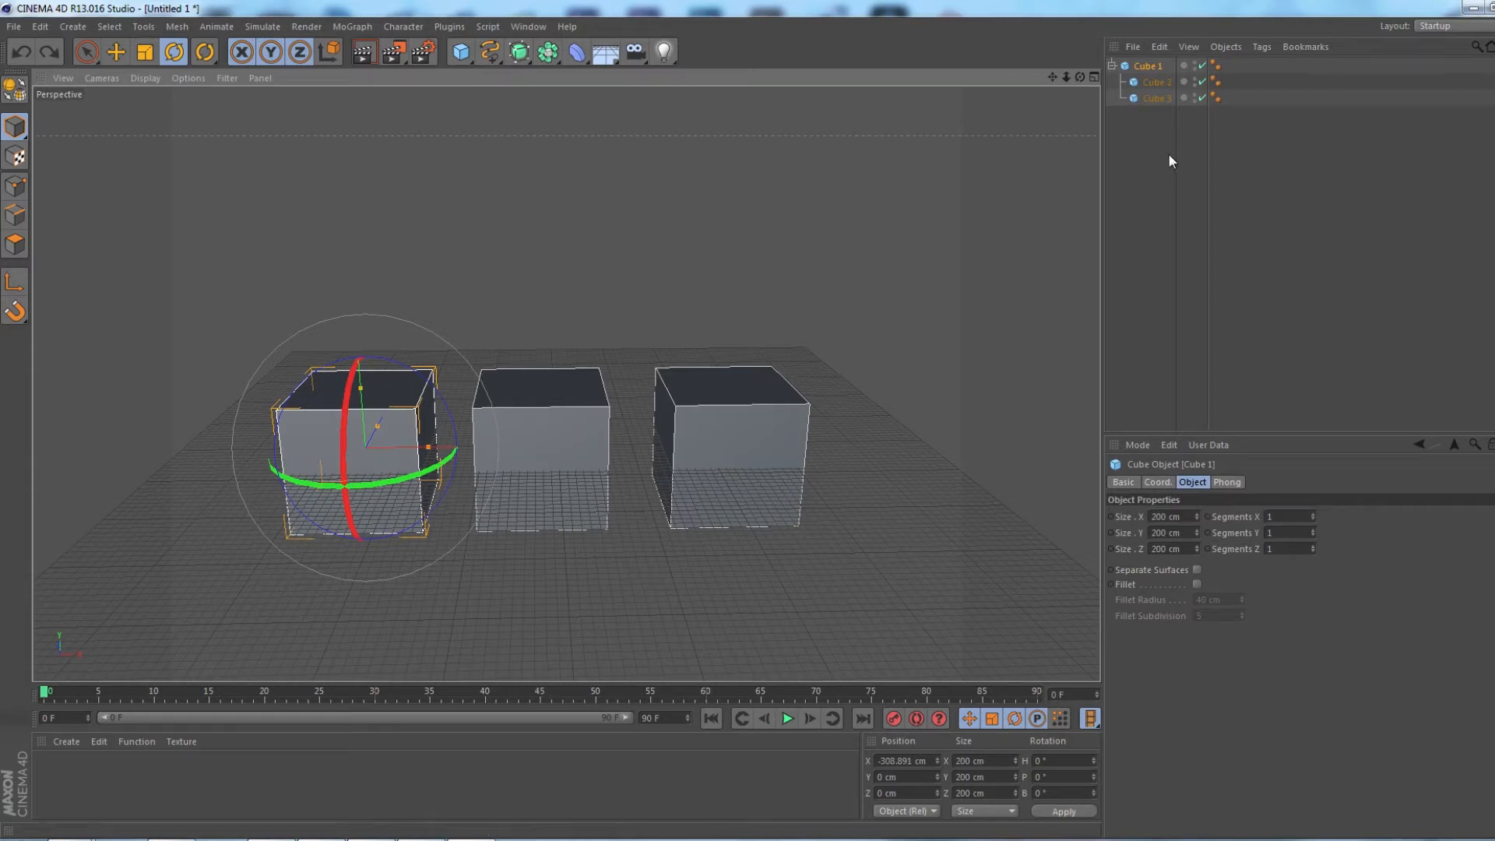
left_click(1157, 83)
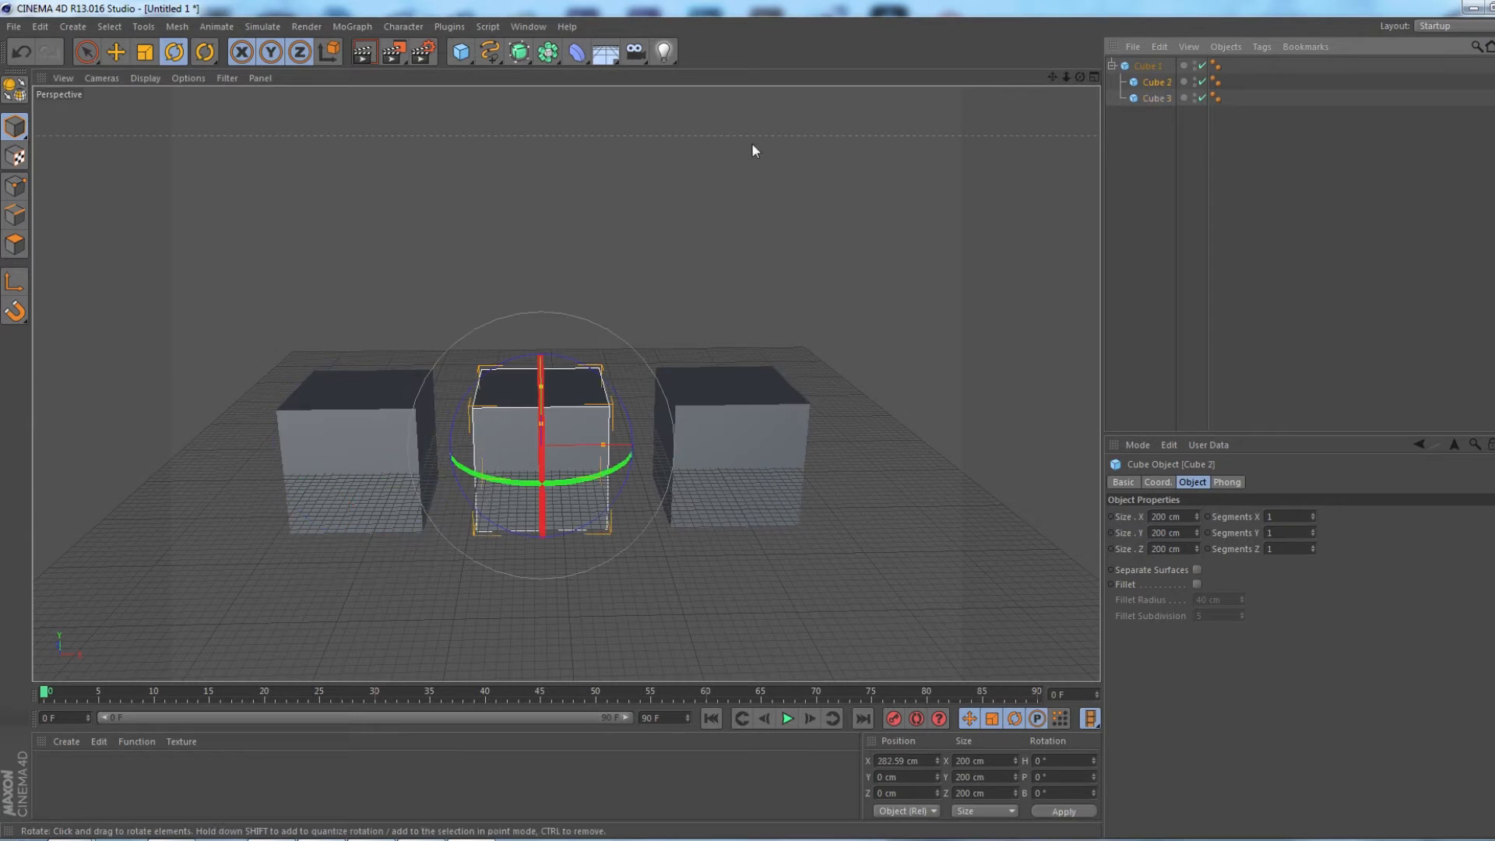
mouse_move(610, 394)
left_mouse_down()
mouse_move(580, 370)
mouse_move(607, 397)
mouse_move(591, 393)
left_mouse_up()
key("ctrl+z")
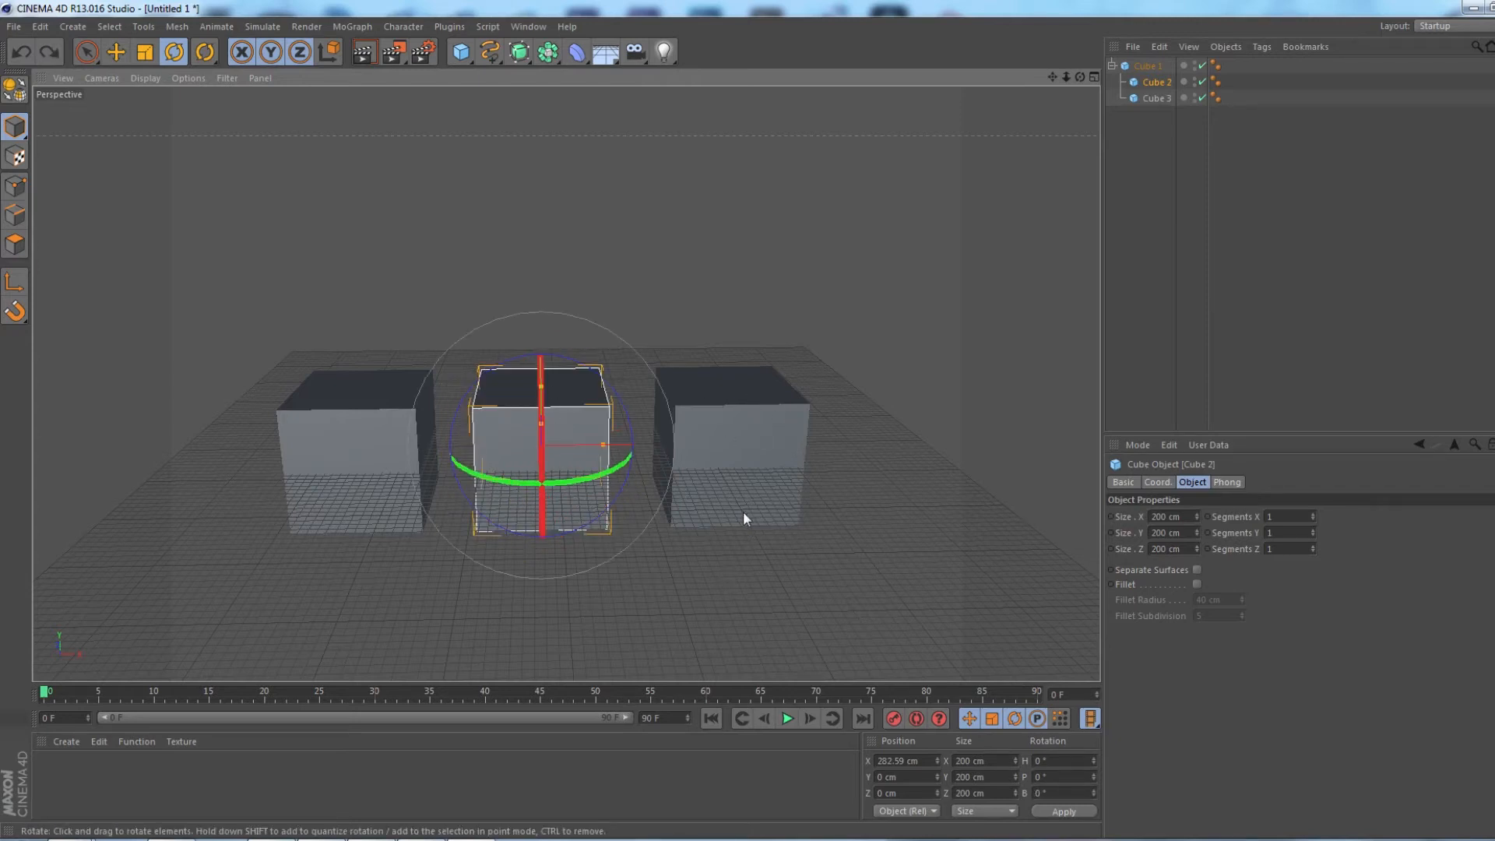
Make Cube 3 a child of Cube 2 and try rotating Cube 2, undoing the rotation.
left_click_drag(1157, 98, 1160, 82)
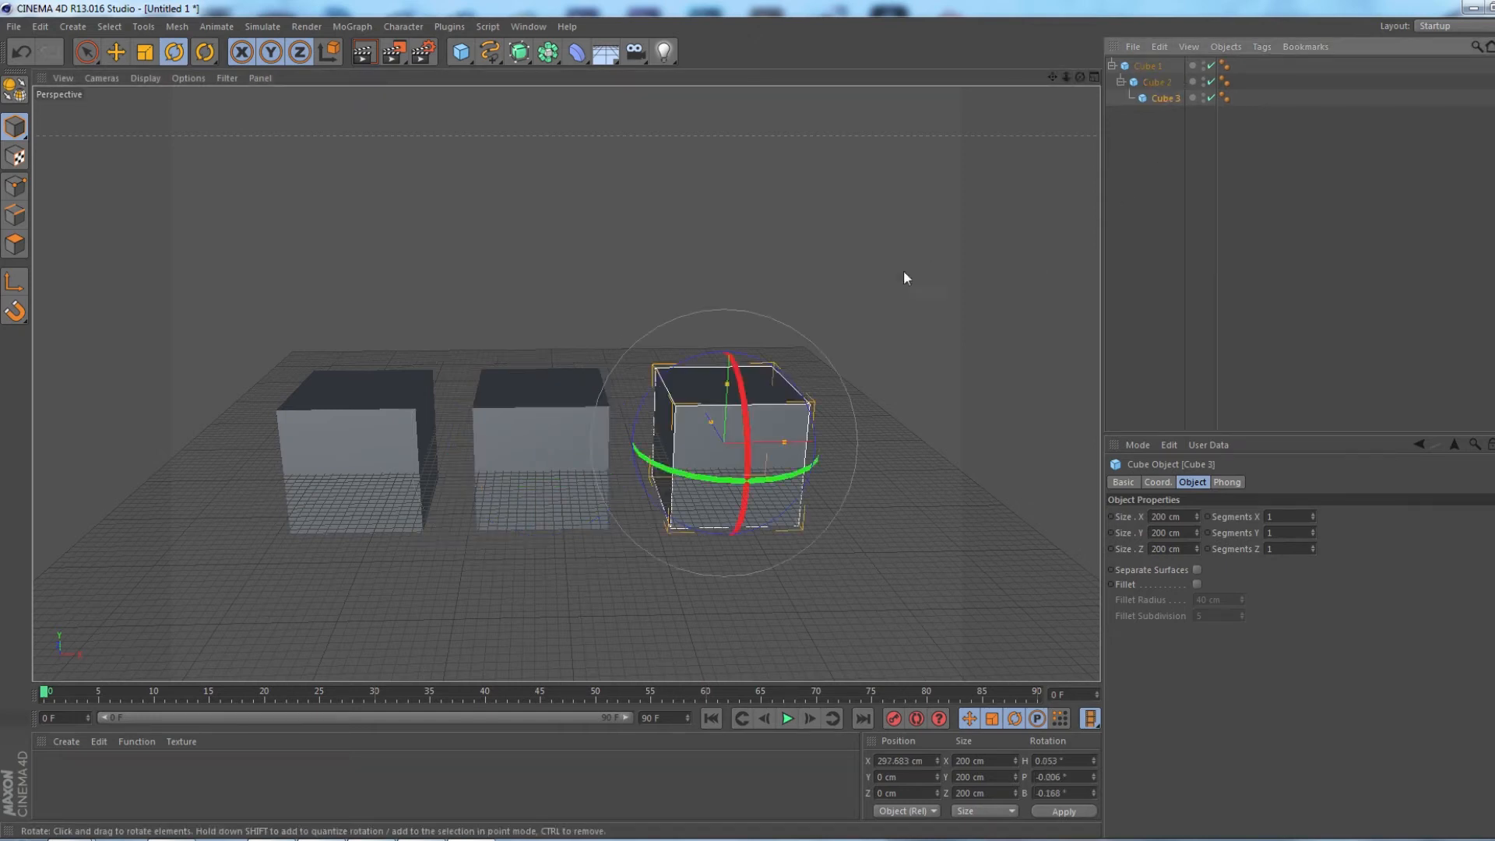
left_click(1153, 83)
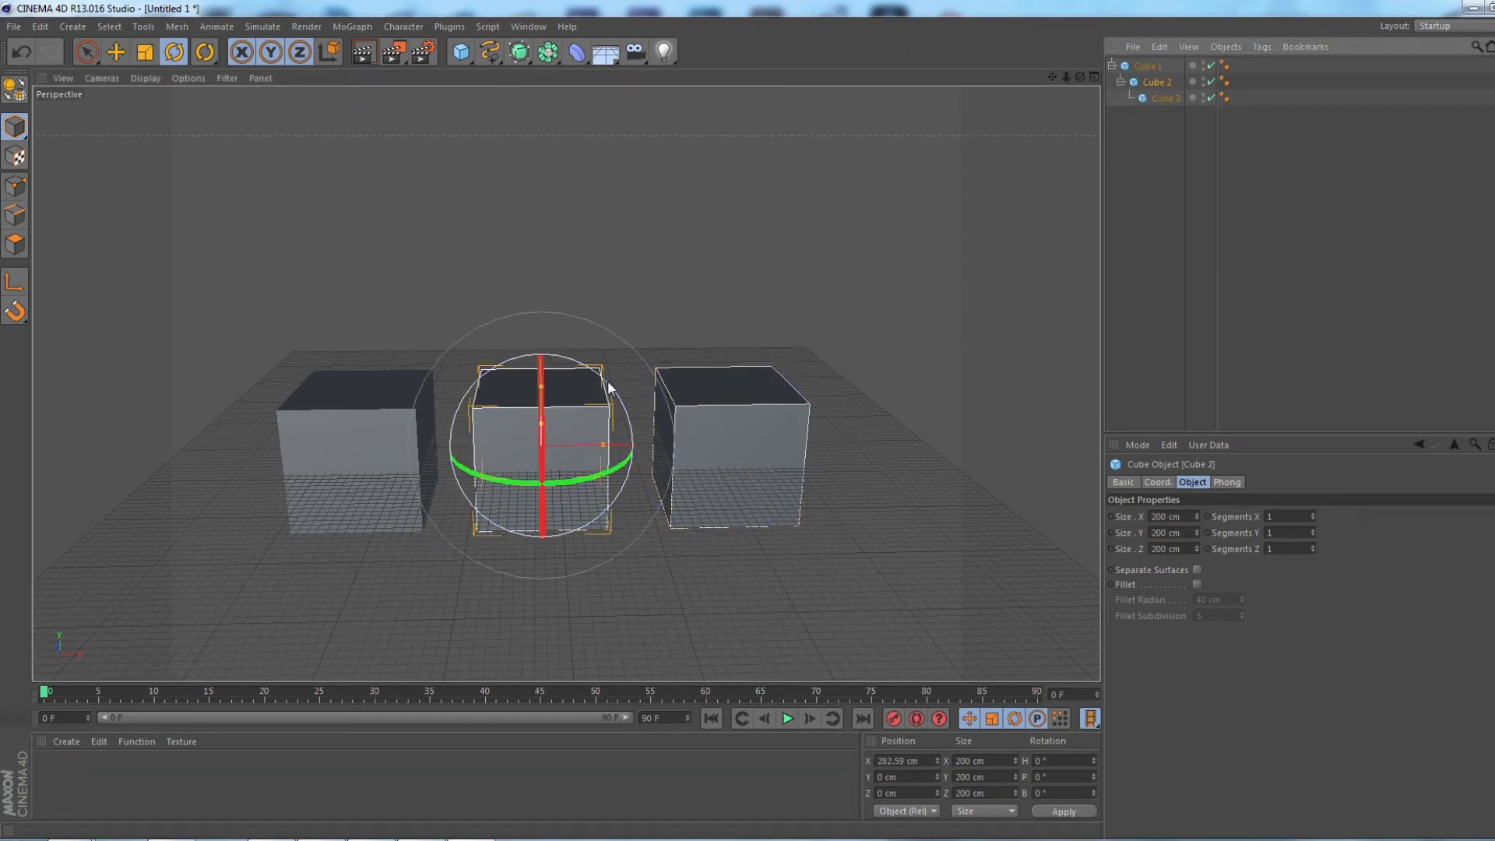
left_click_drag(609, 387, 676, 296)
key("ctrl+z")
Try rotating Cube 3 to about 36° in bank and undo the rotation.
left_click(1160, 99)
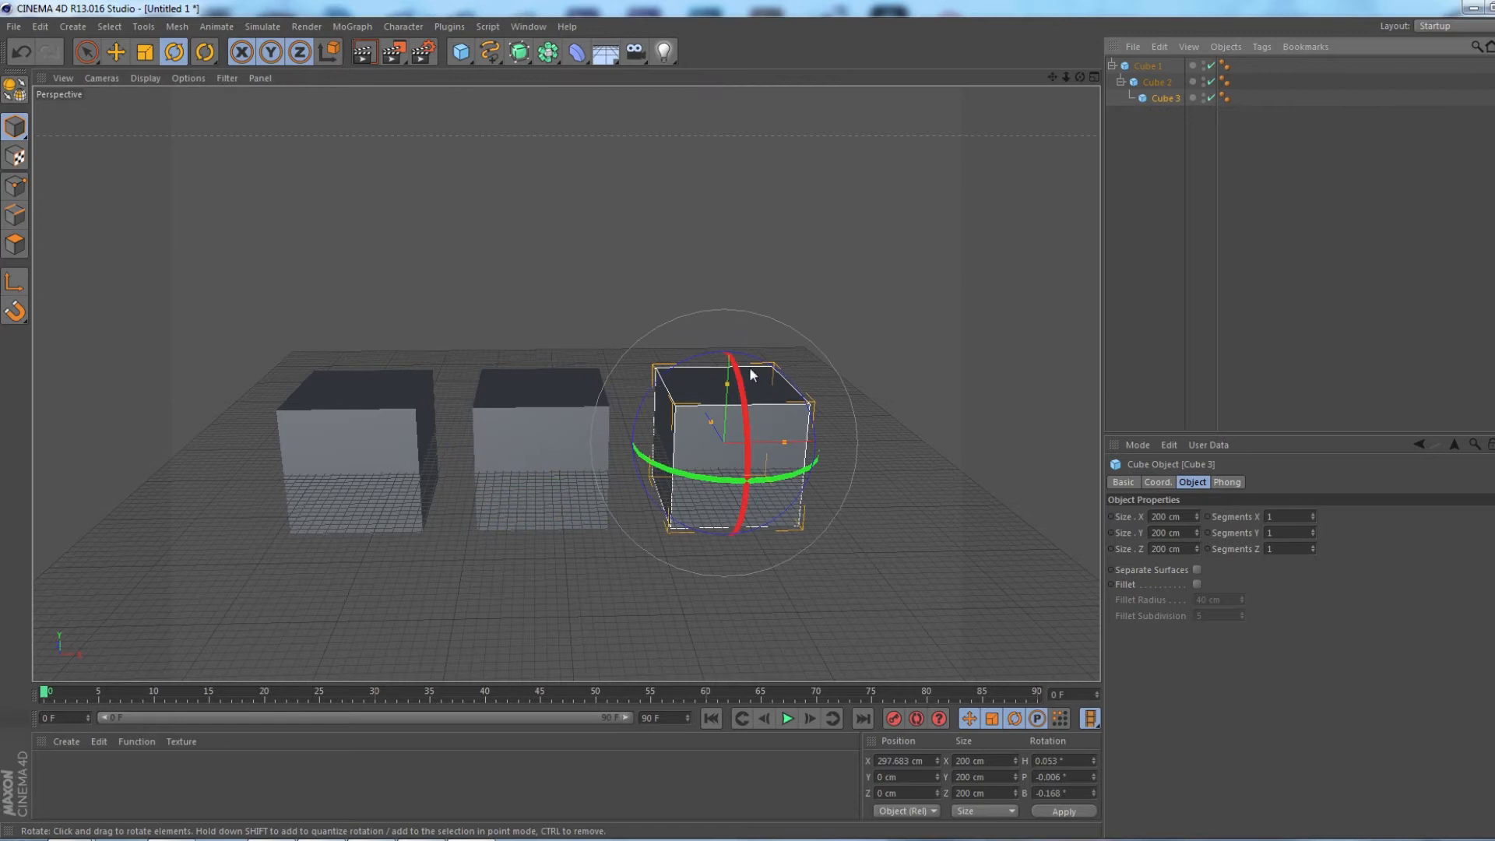
left_click_drag(761, 362, 810, 399)
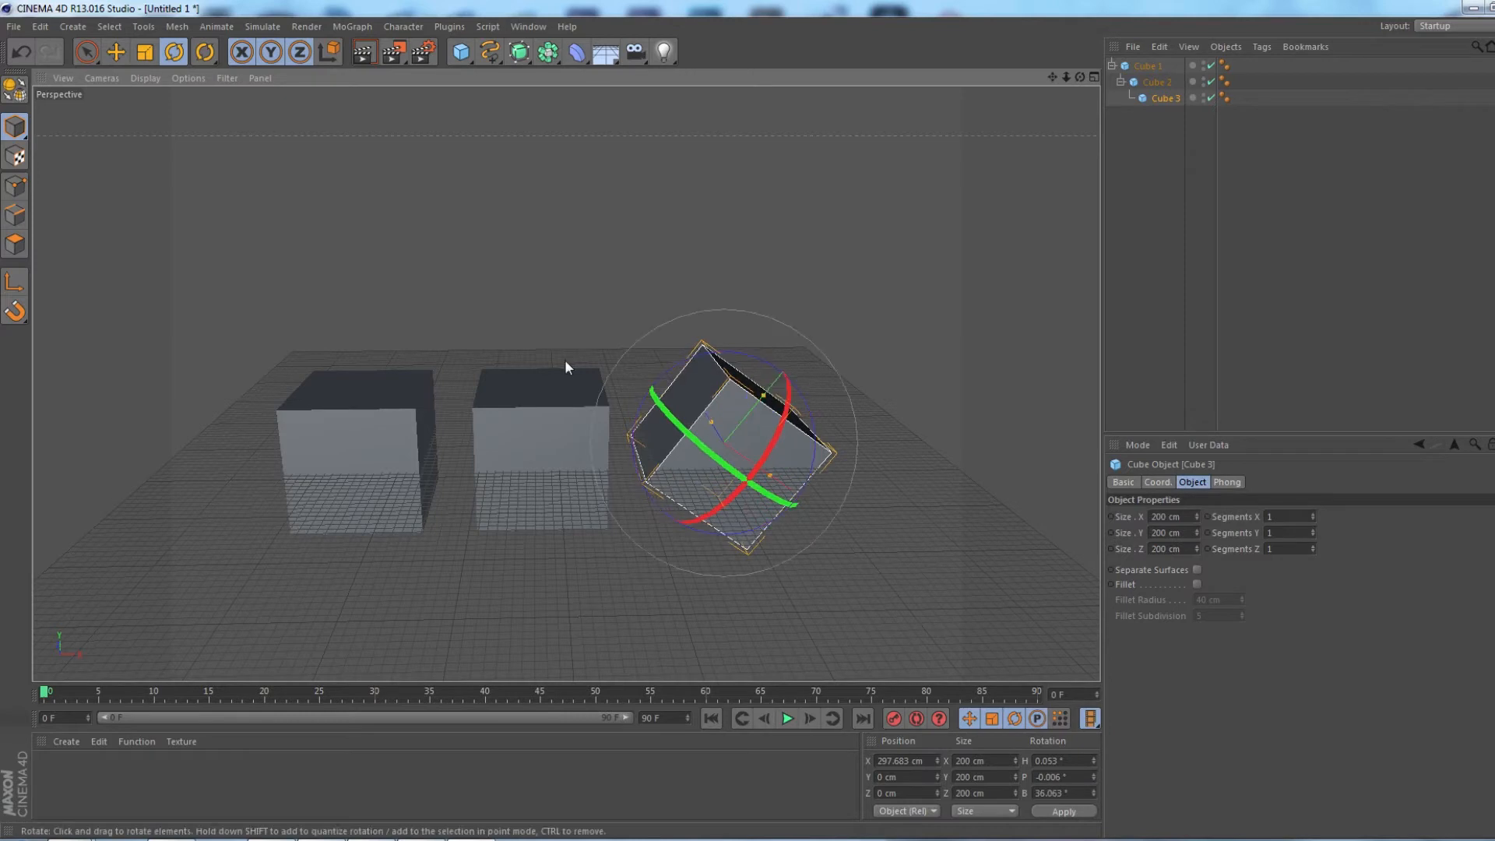
key("ctrl+z")
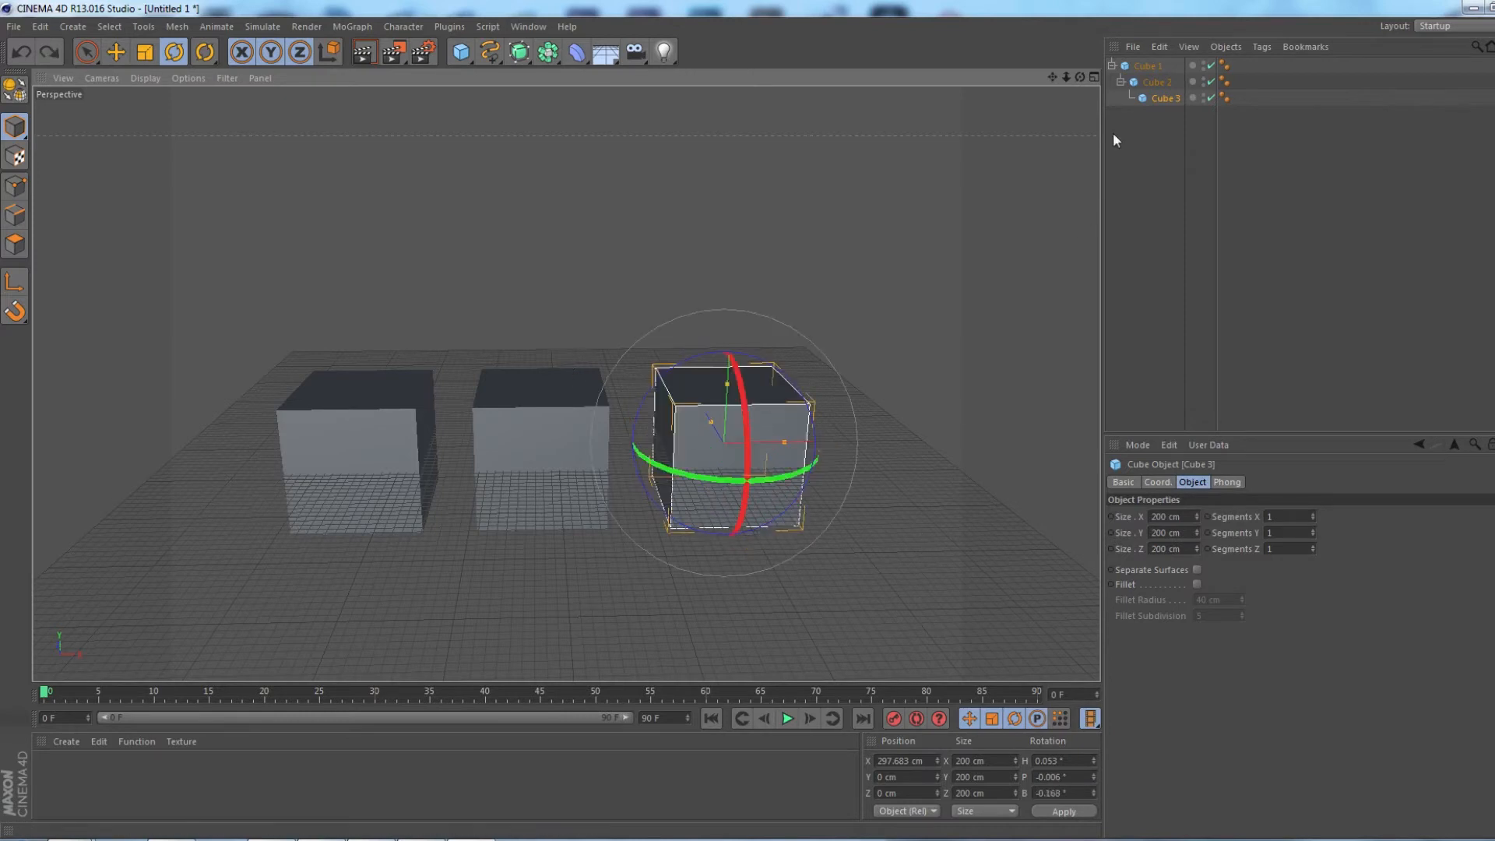
Rotate Cube 1 to a bank of about -31° and turn Cube 2 back until it sits level.
left_click(1147, 66)
left_click_drag(438, 393, 409, 344)
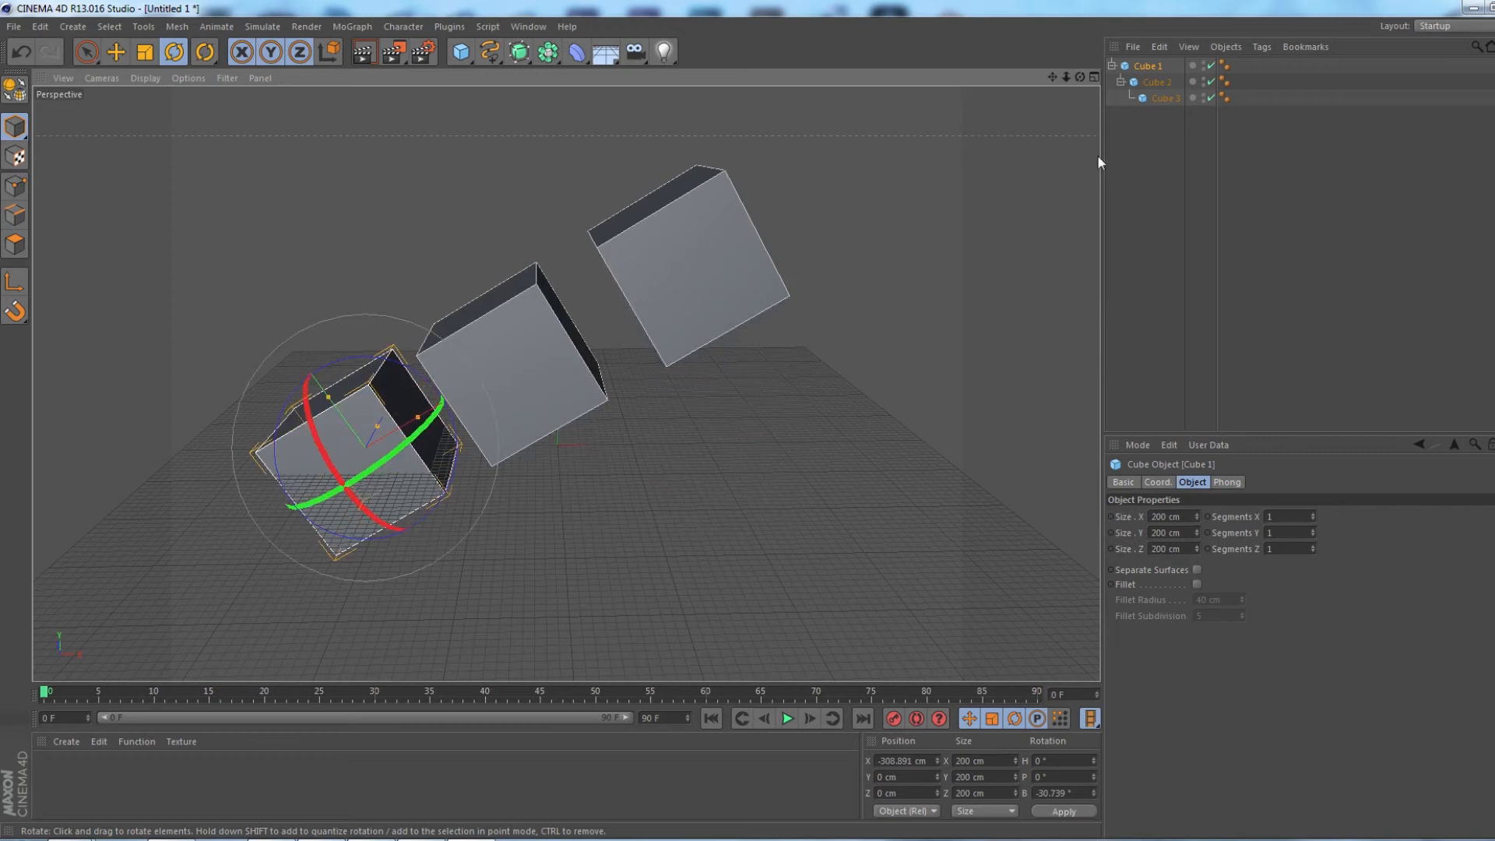
left_click(1156, 81)
left_click_drag(557, 269, 580, 316)
key("ctrl+z")
Rotate Cube 3 freely to a heading of about 81°, pitch of about 17° and bank of about 25°.
left_click(1153, 97)
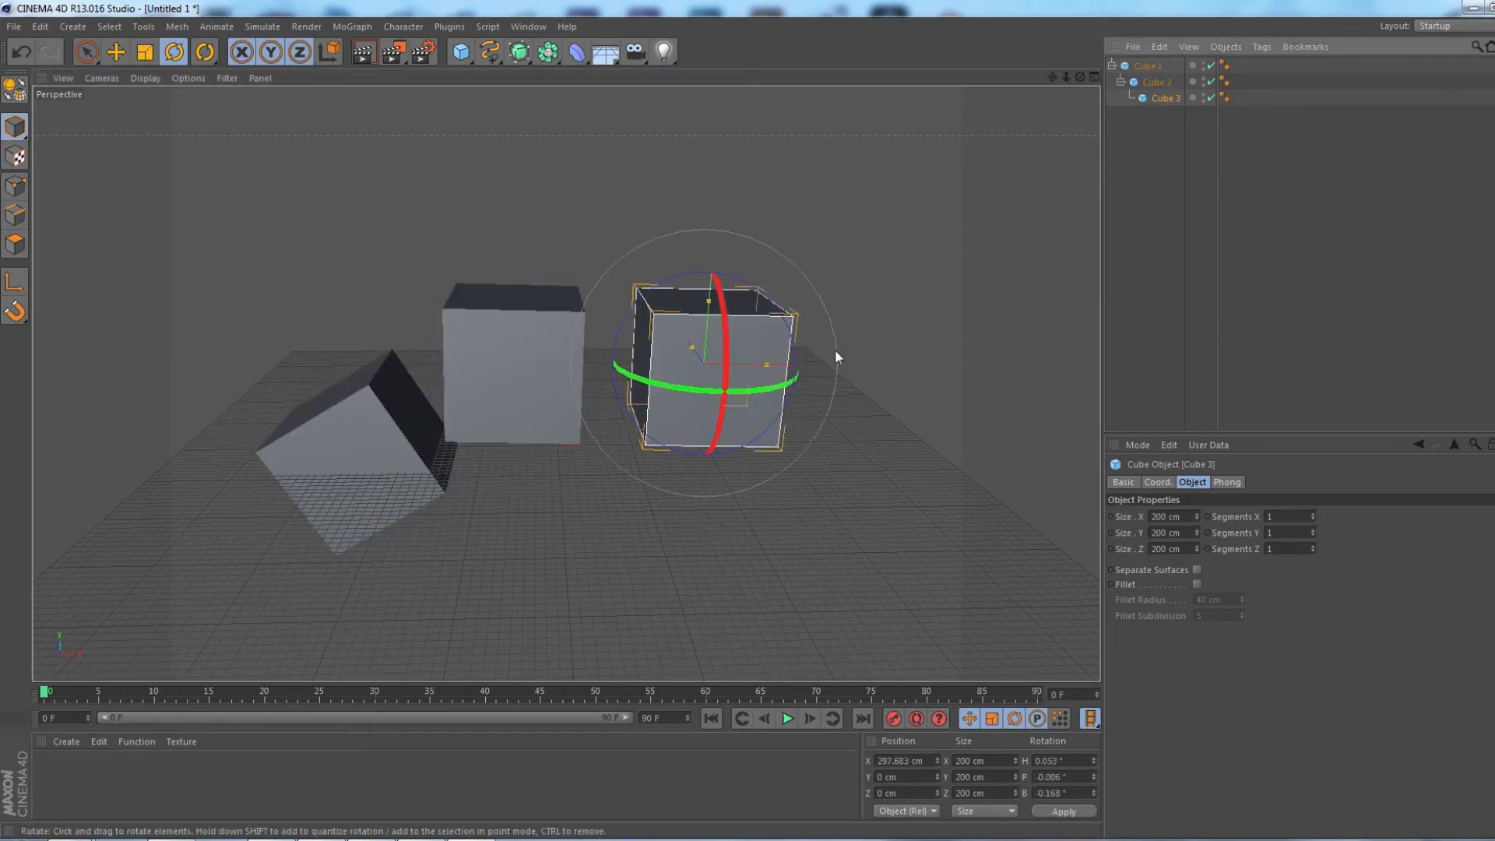
left_click_drag(788, 343, 921, 364)
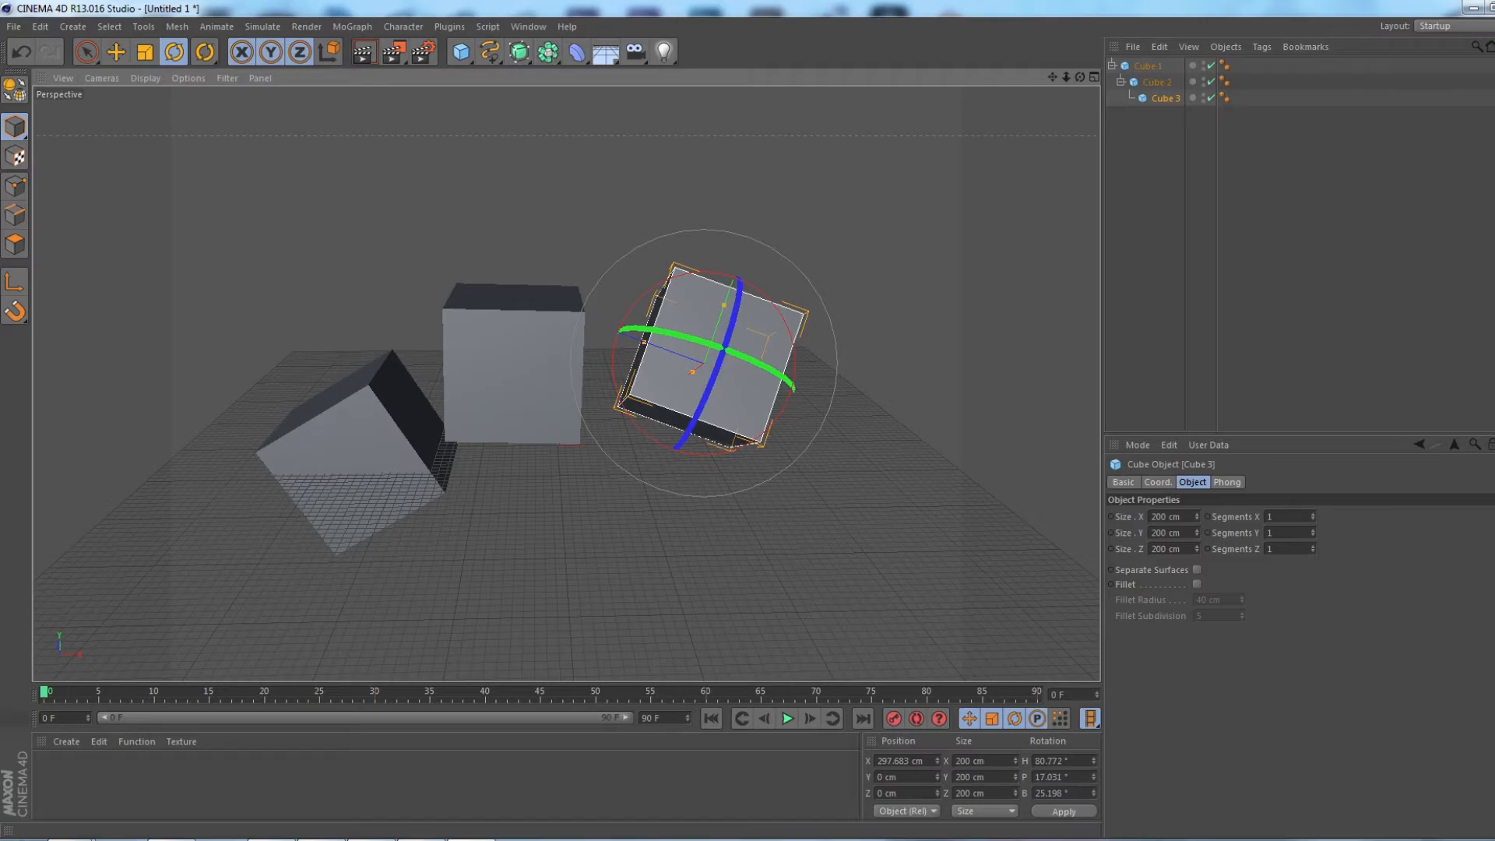
Switch back to the Element Scene Setup, collapse Hinge_13 and try rotating the whole model, undoing the rotation.
left_click(432, 838)
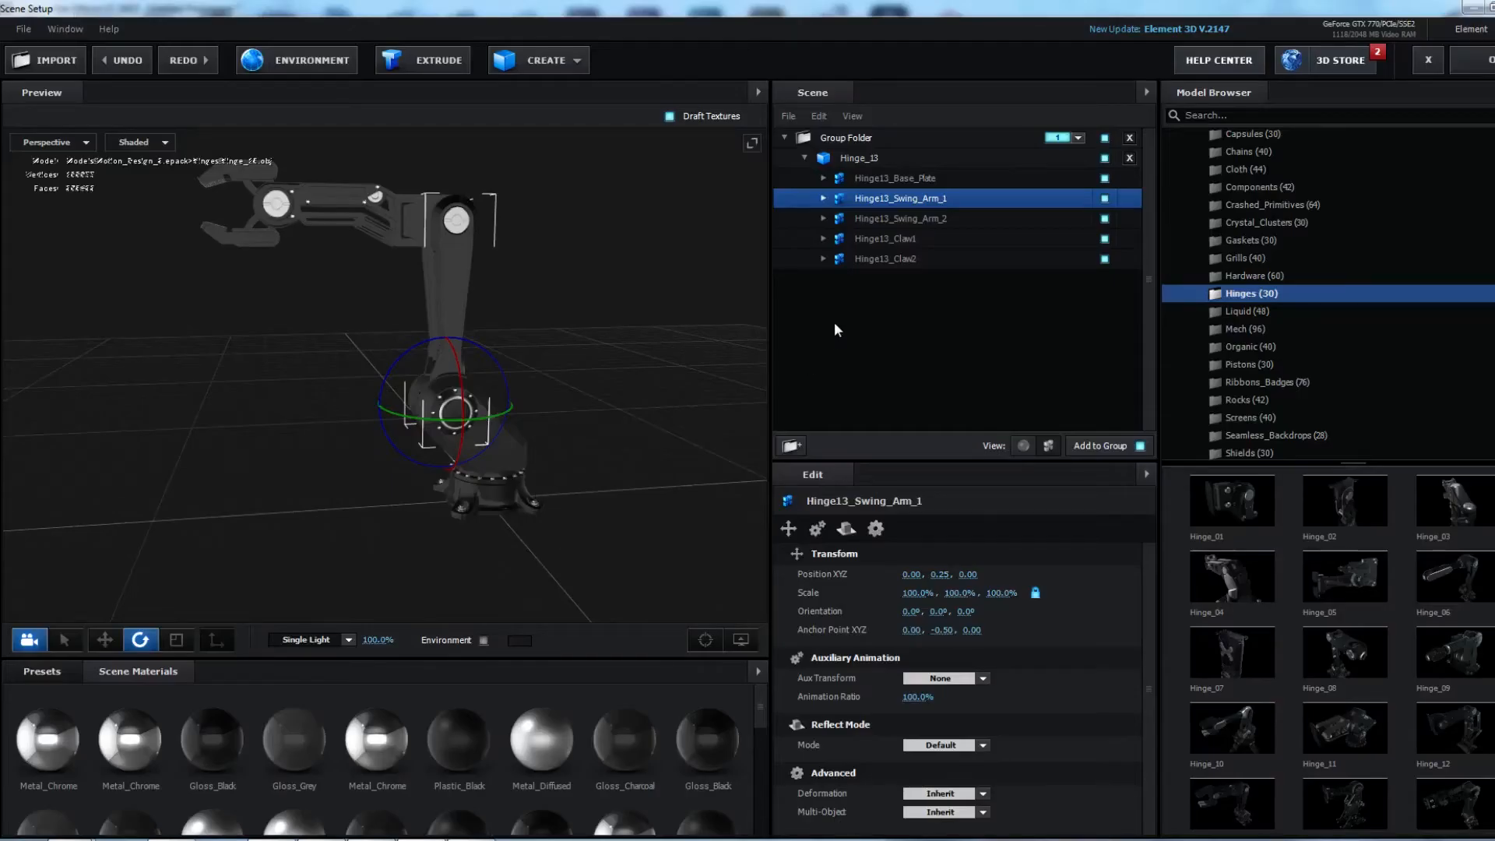
left_click(804, 159)
left_click_drag(628, 299, 466, 322)
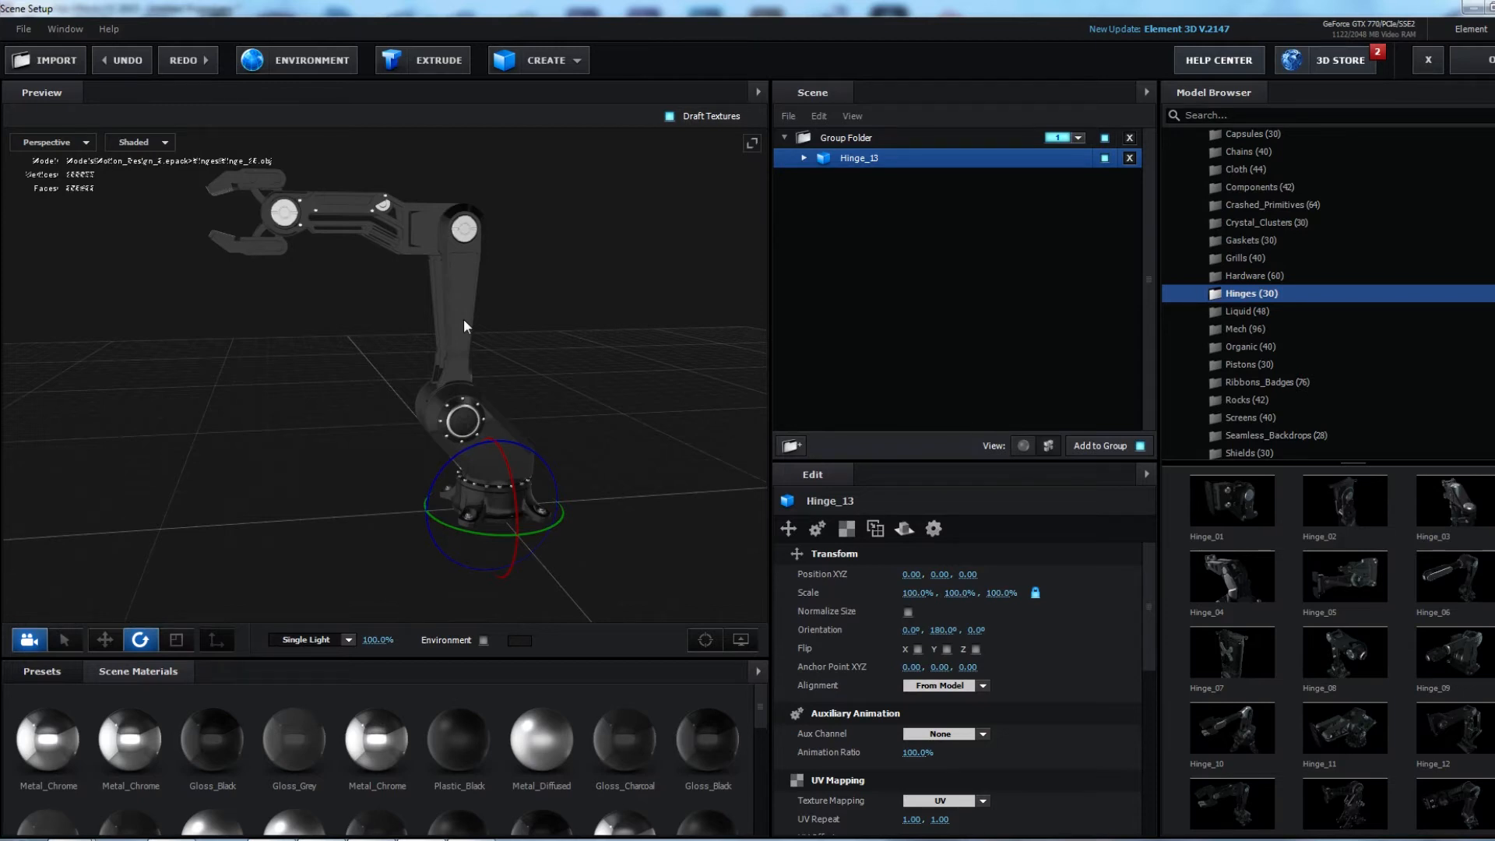
middle_click_drag(445, 351, 417, 335)
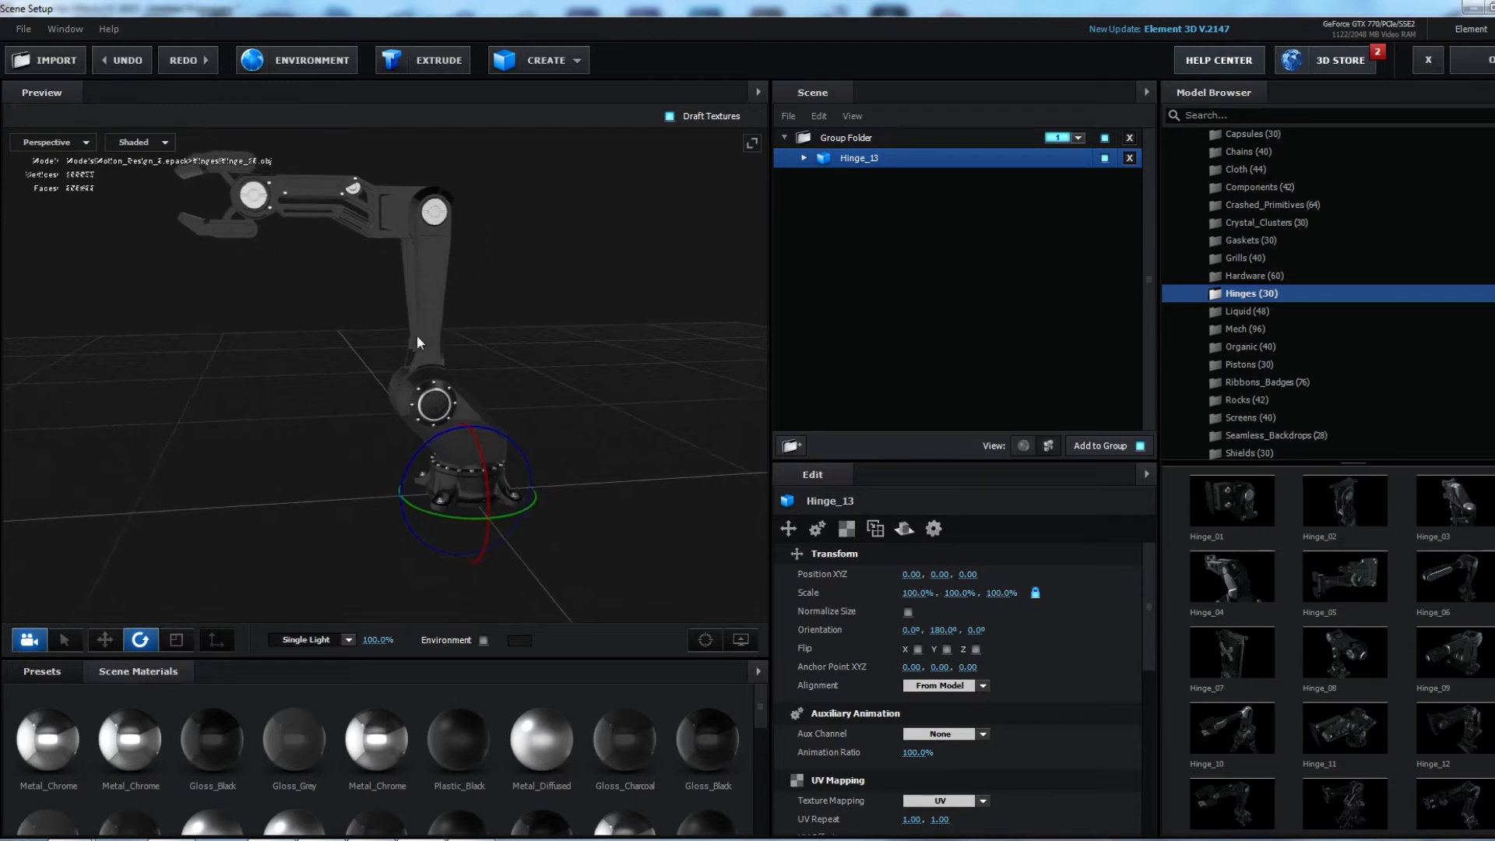
mouse_move(432, 390)
left_mouse_down()
mouse_move(425, 377)
mouse_move(429, 393)
left_mouse_up()
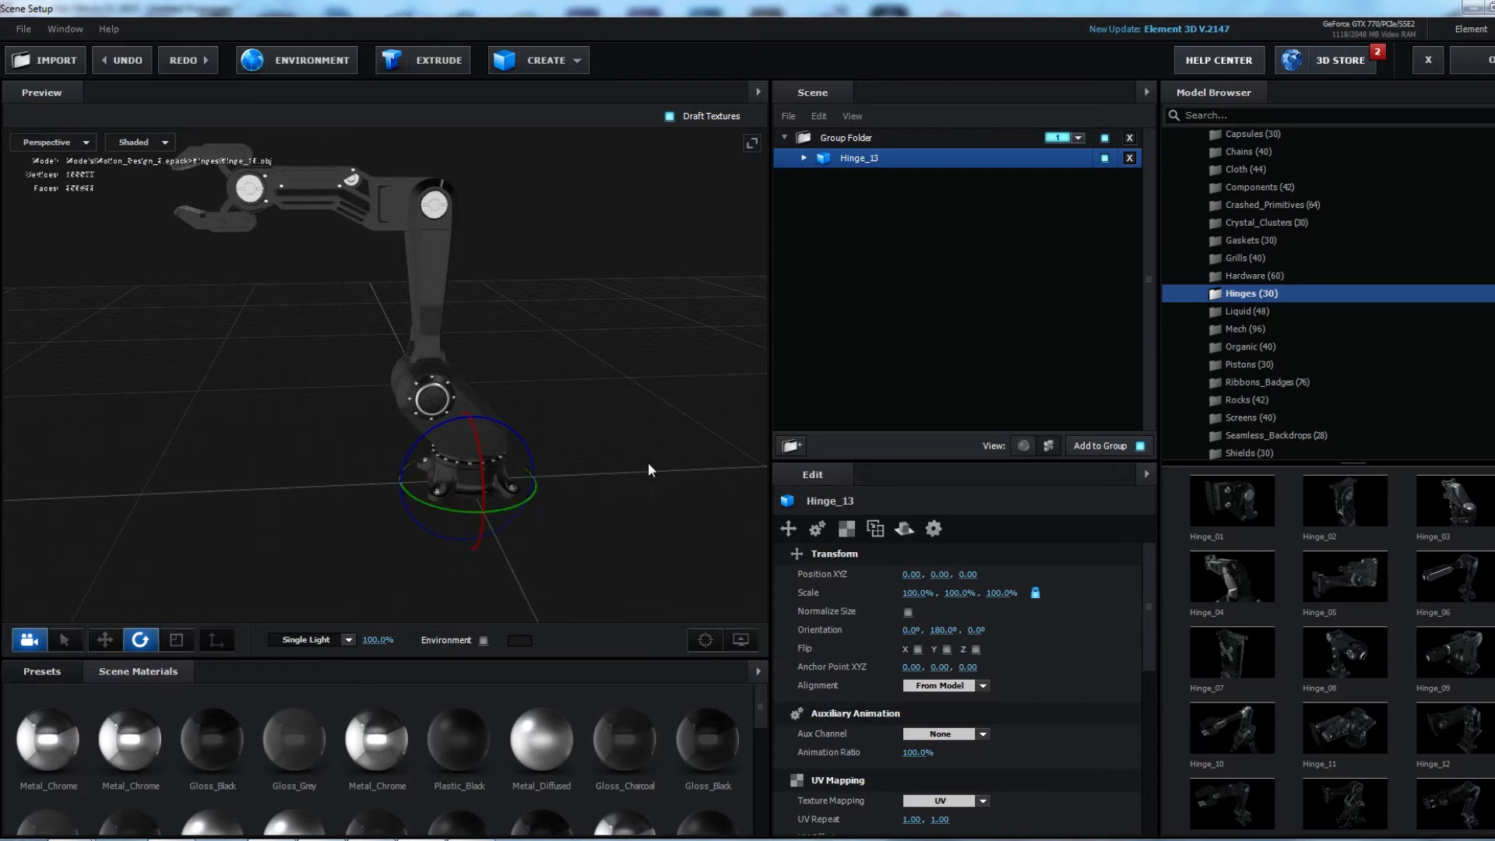
left_click_drag(426, 490, 550, 421)
key("ctrl+z")
Hide Hinge13_Swing_Arm_1, Hinge13_Swing_Arm_2, Hinge13_Claw1 and Hinge13_Claw2 inside Hinge_13, keeping only Hinge13_Base_Plate visible.
left_click(804, 159)
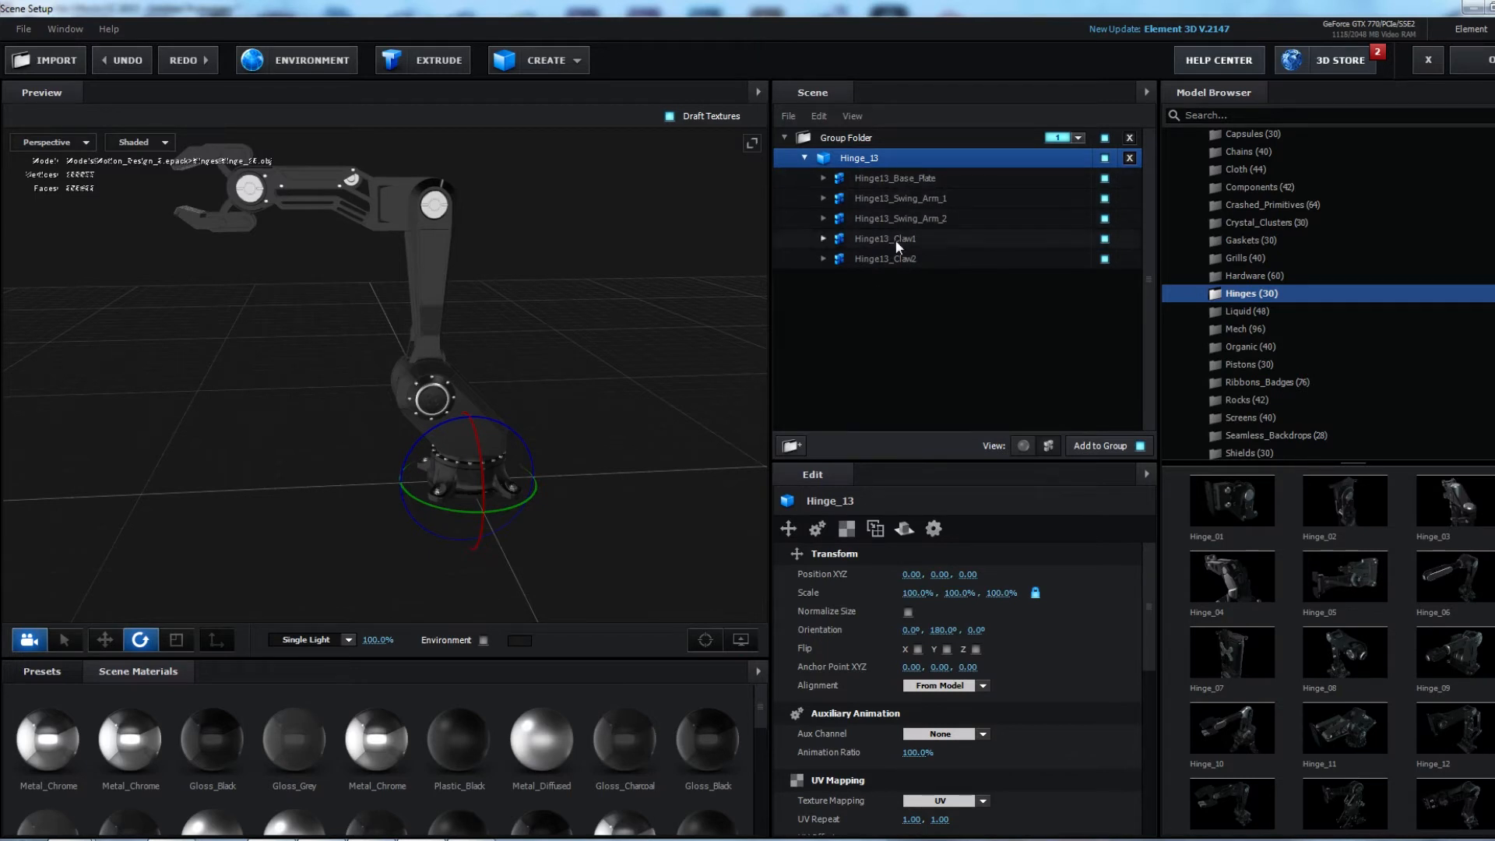
left_click(1104, 178)
left_click(1104, 179)
left_click(1105, 259)
left_click(1105, 233)
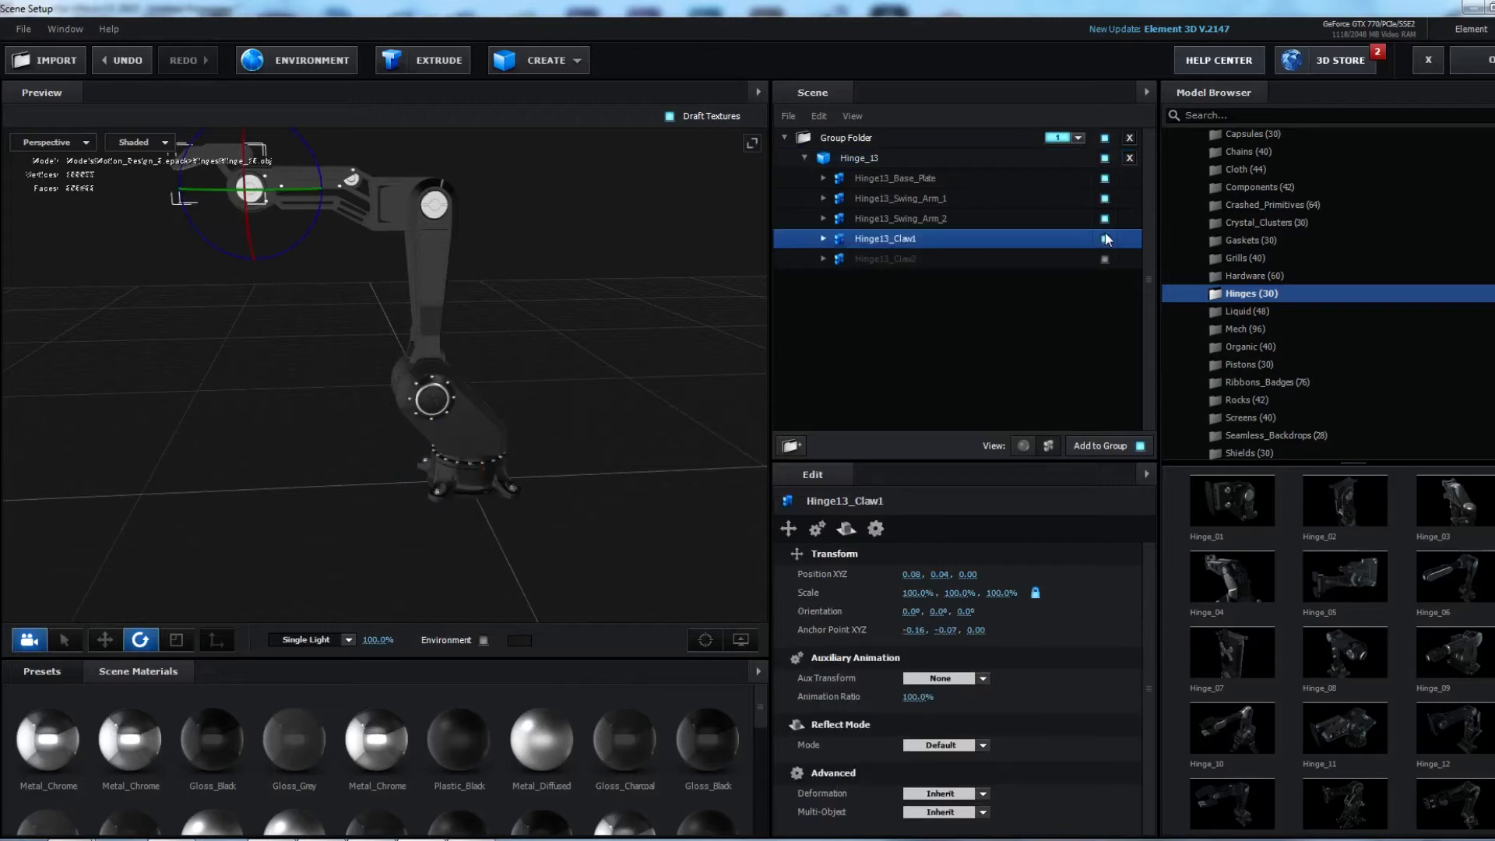
left_click(1105, 237)
left_click(1104, 218)
left_click(1104, 198)
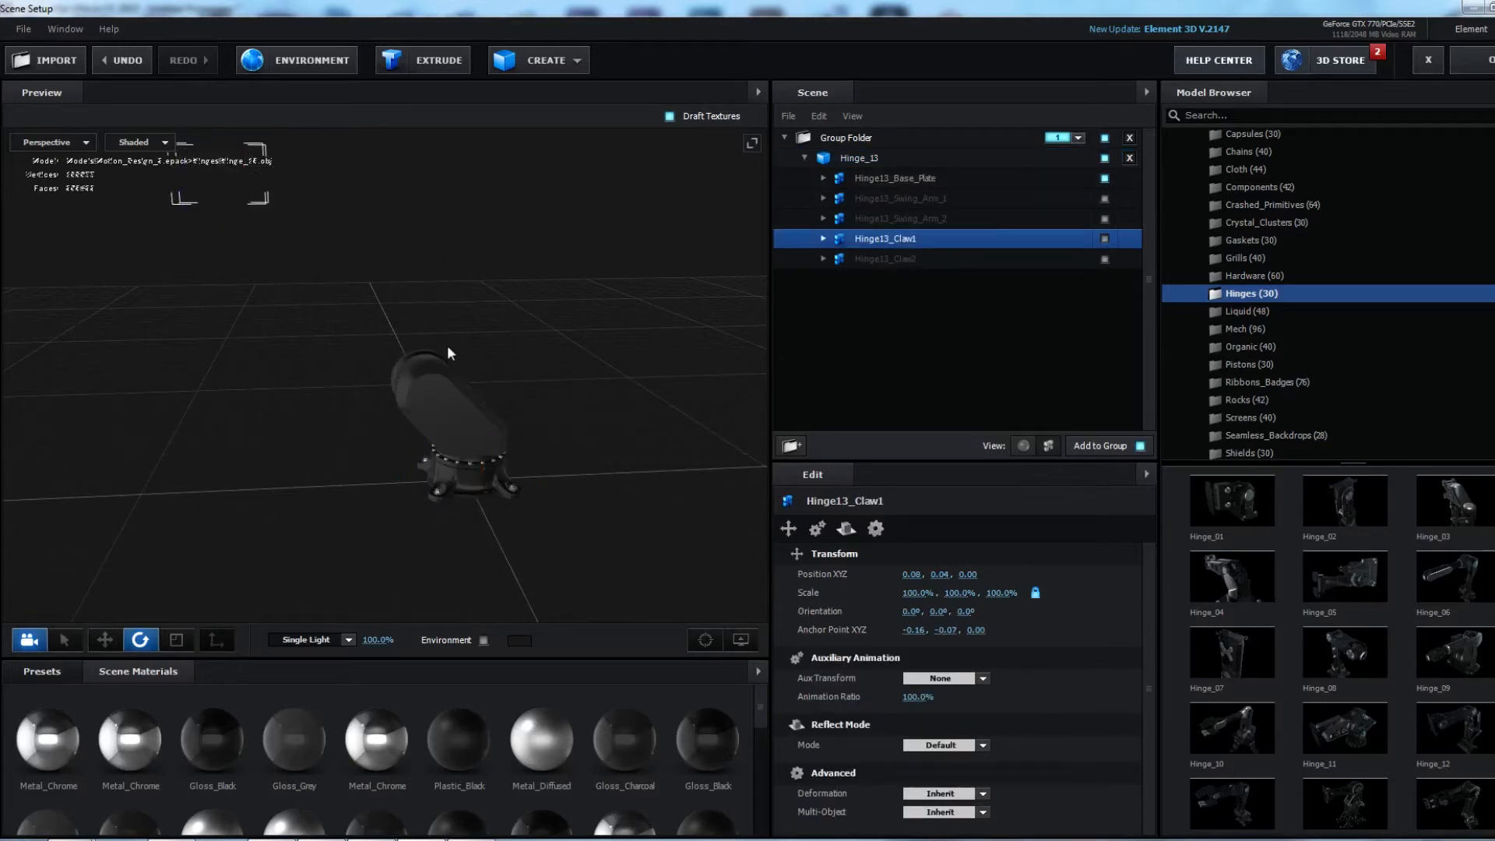
Collapse Hinge_13 and rename its group folder to Base Plate.
left_click(804, 158)
left_click(846, 137)
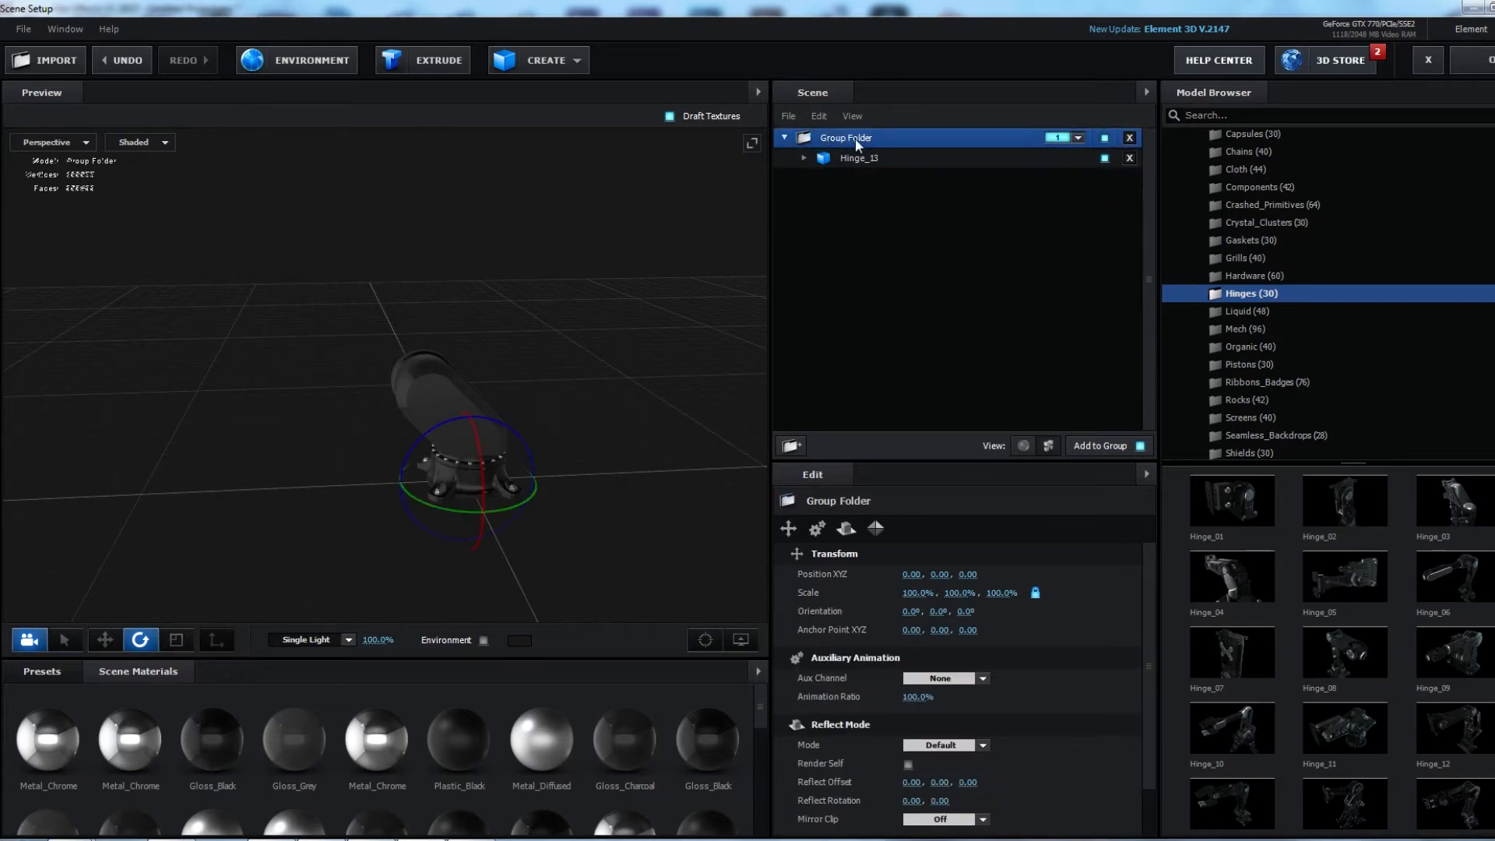
double_click(854, 137)
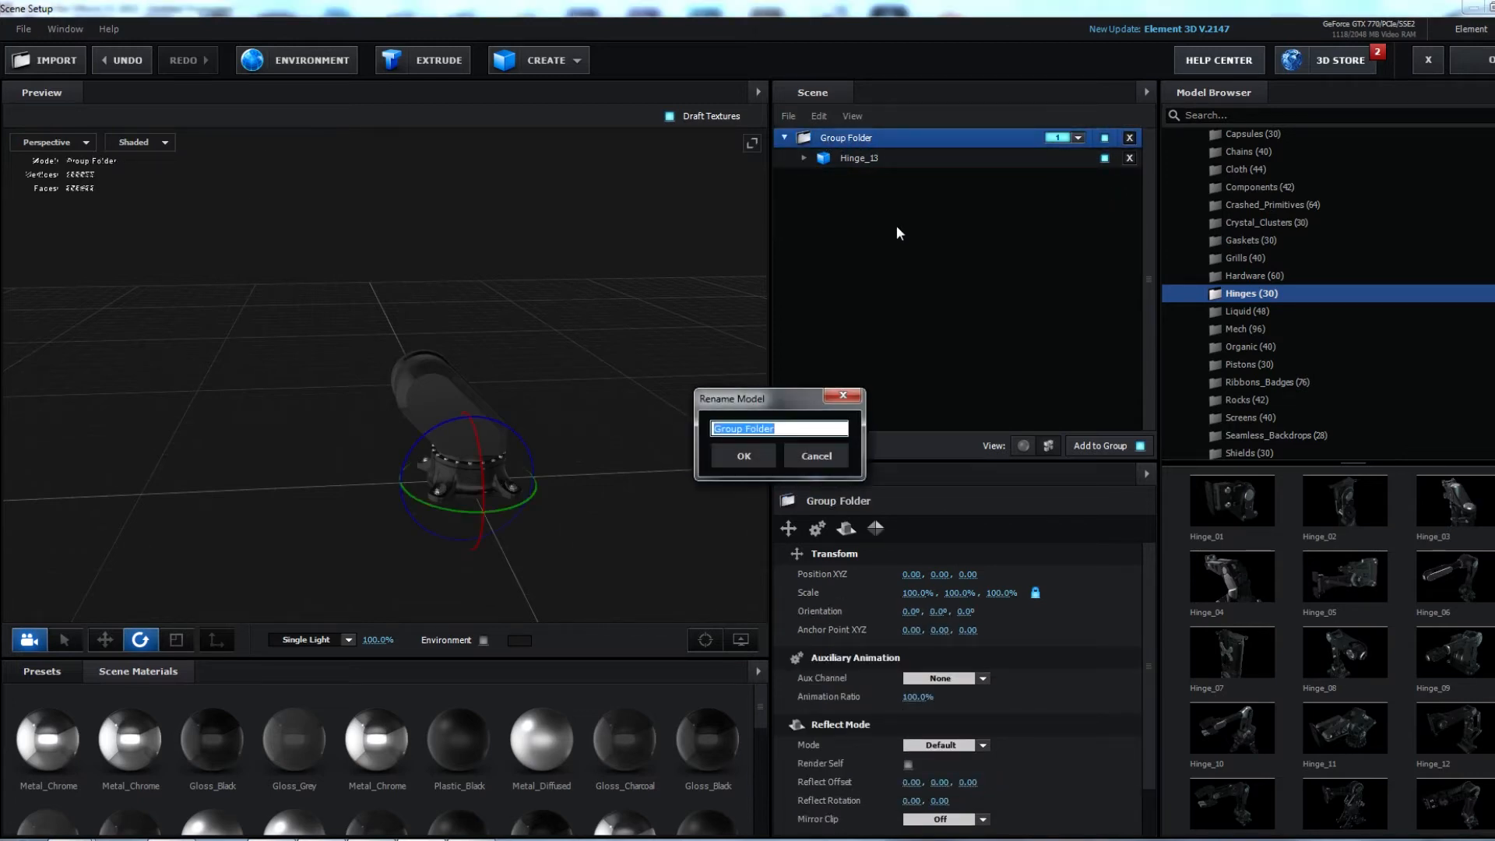
type("Base Plate")
key("Return")
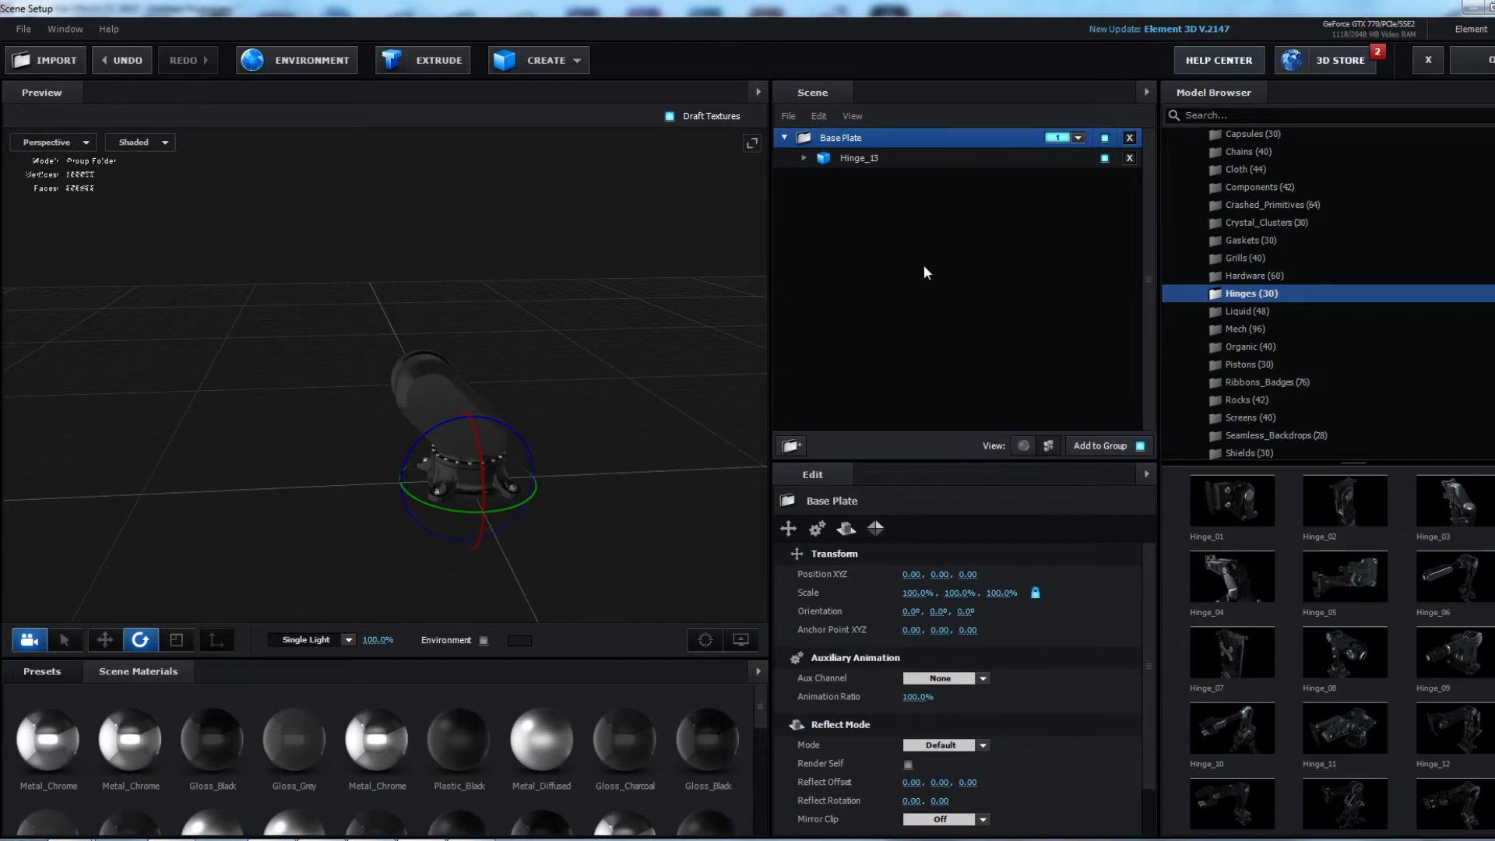
Create a new group folder and nest it inside the Base Plate folder, below Hinge_13.
left_click(958, 269)
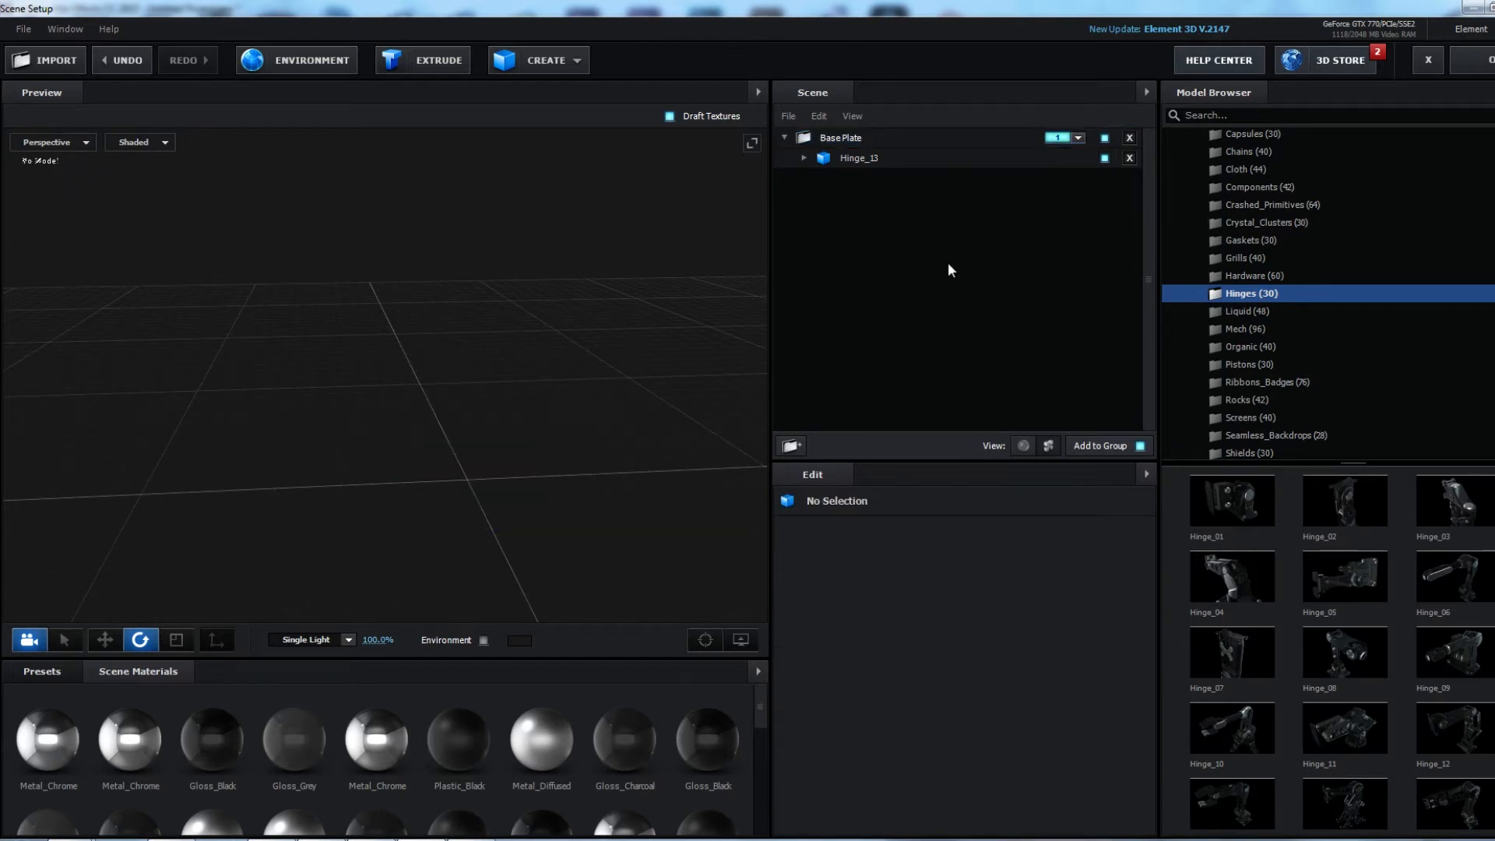
left_click(791, 446)
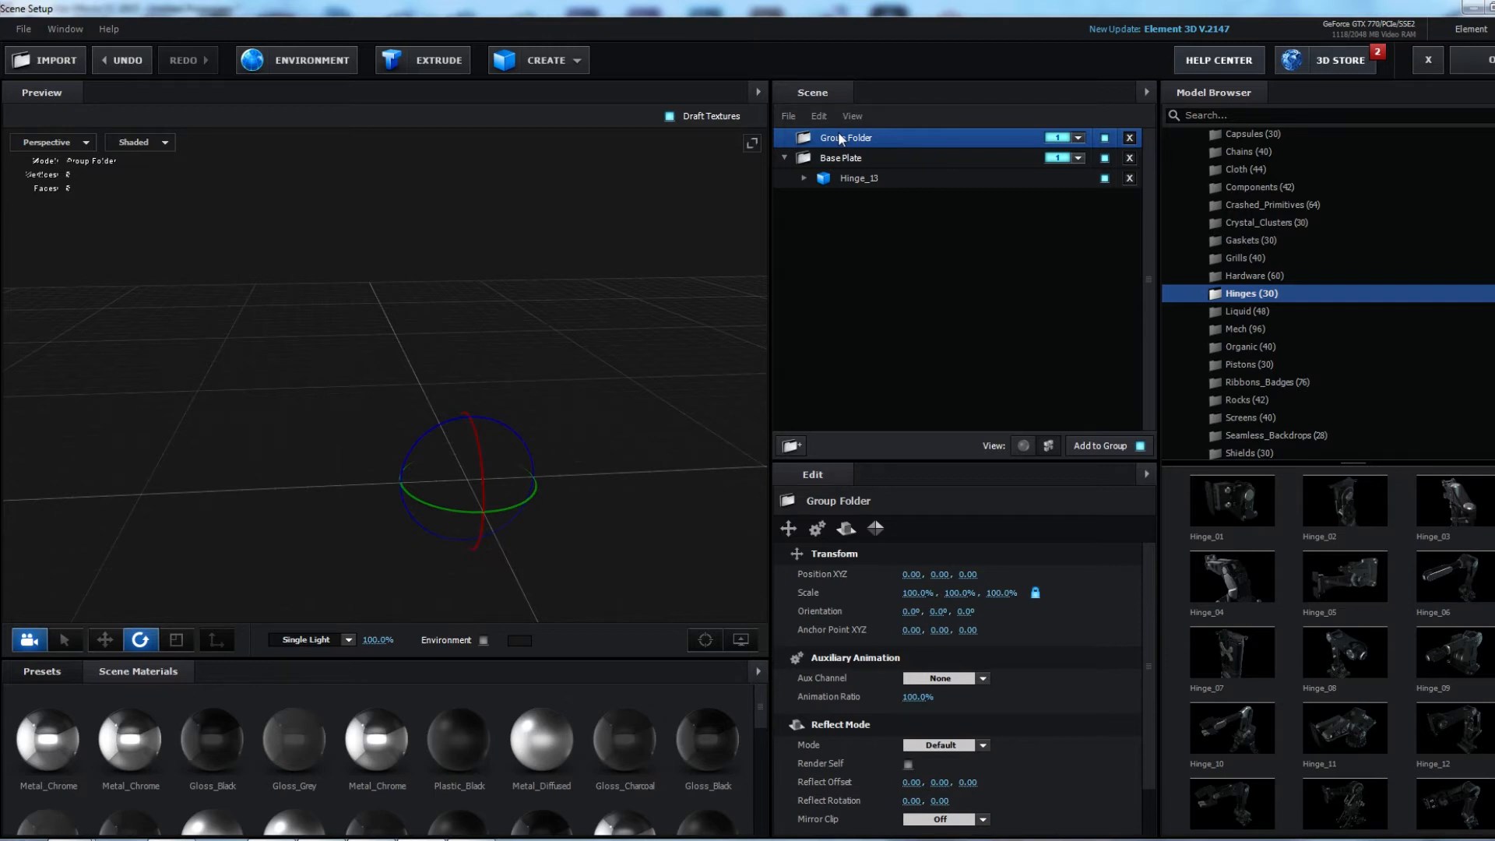
left_click_drag(841, 137, 850, 162)
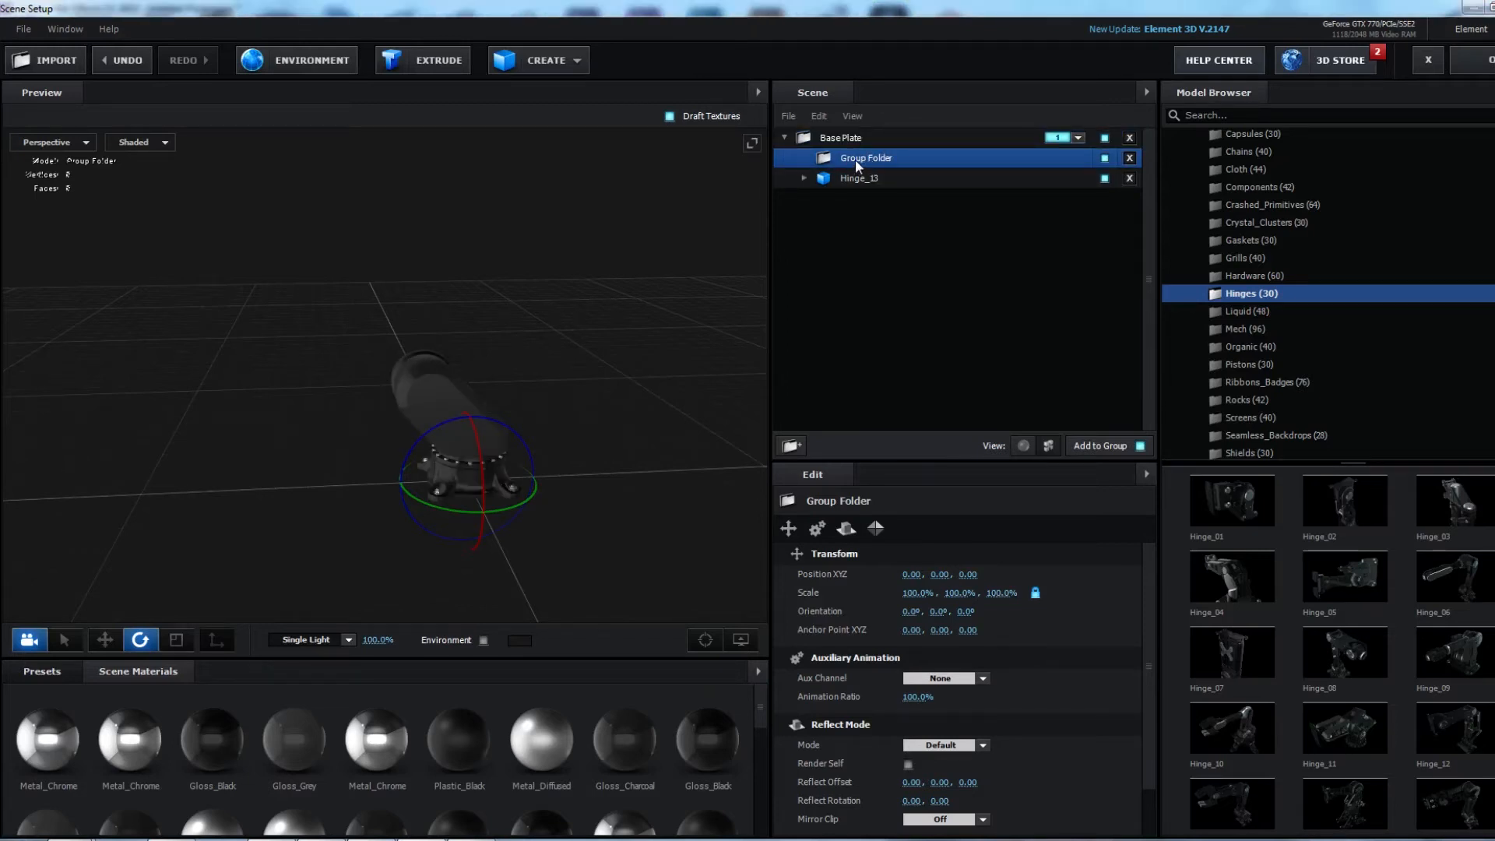
left_click(844, 137)
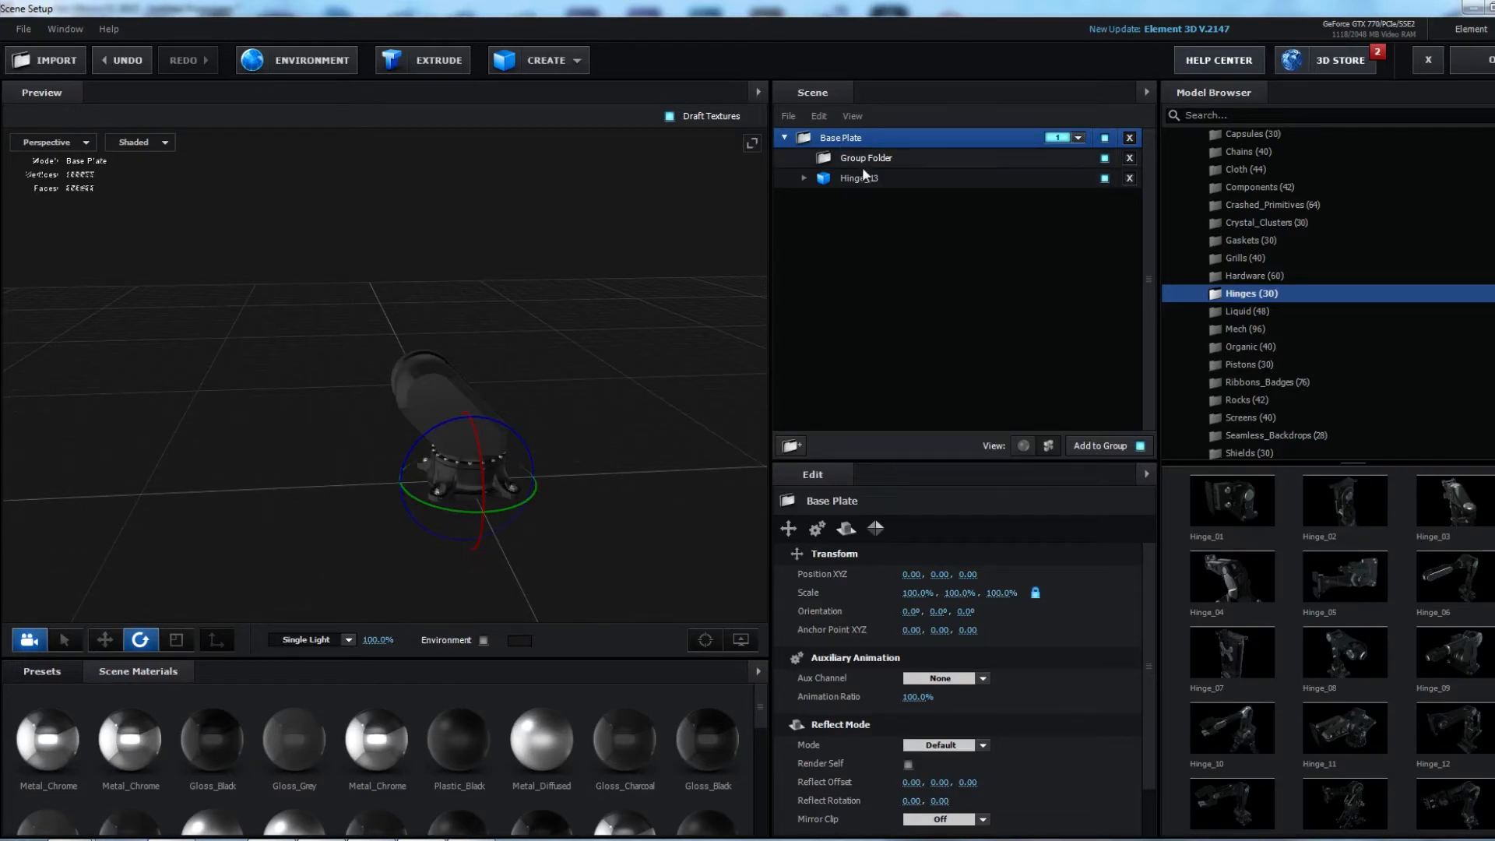
left_click(859, 161)
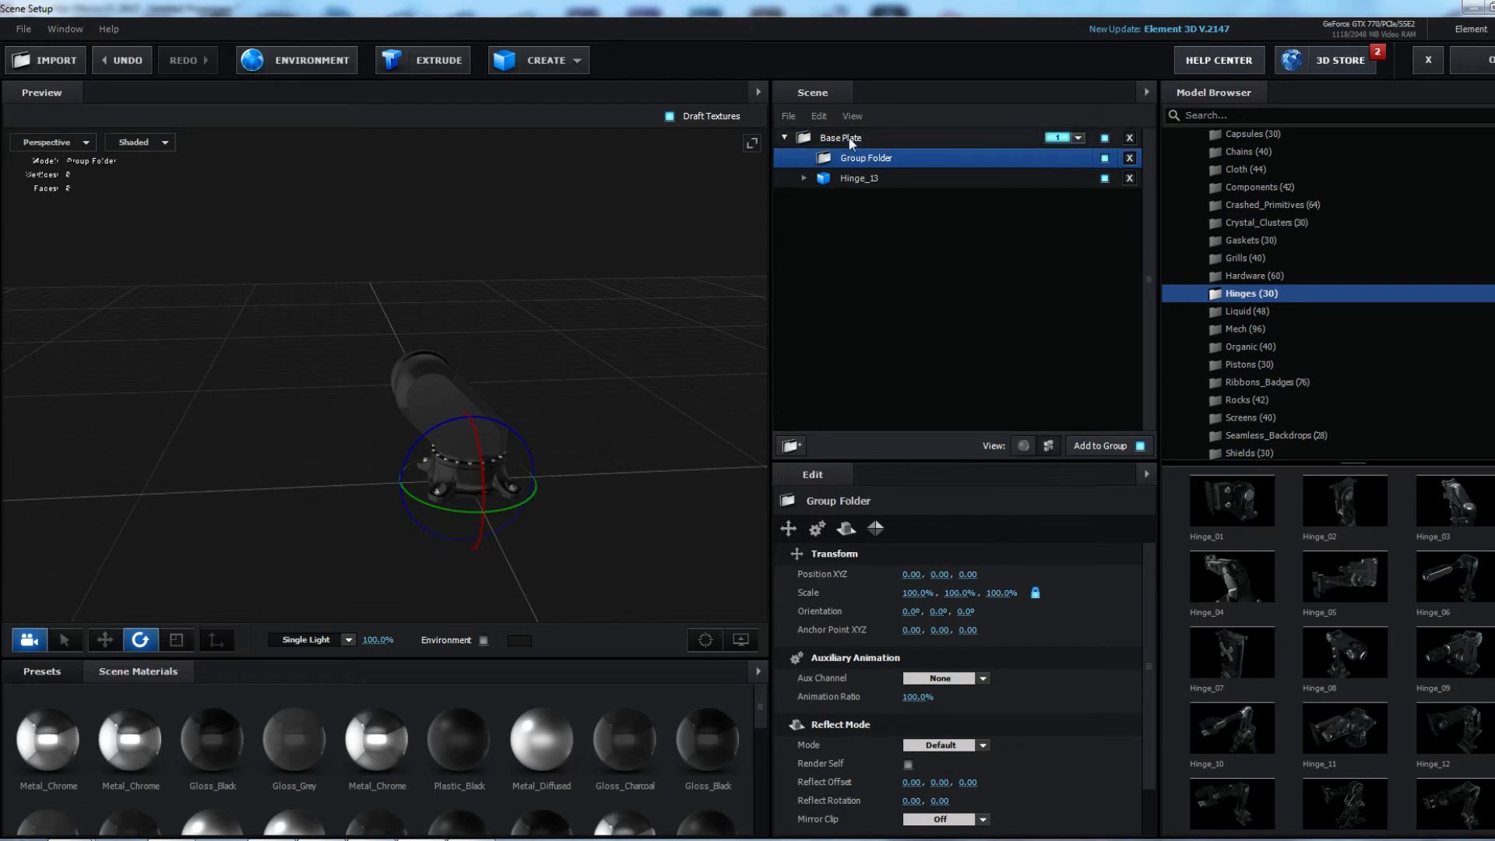
left_click_drag(862, 156, 867, 189)
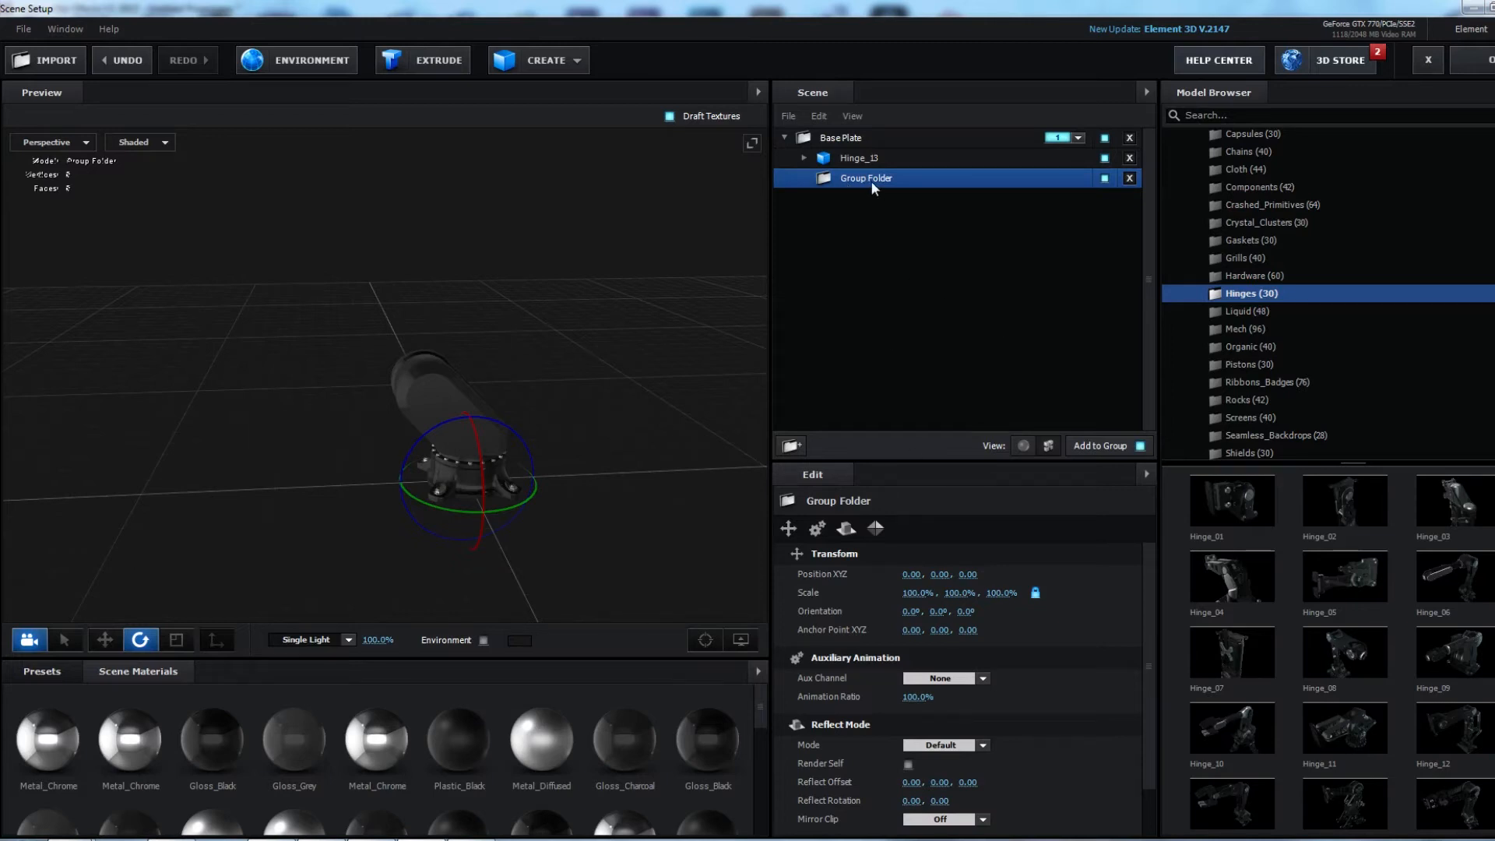
Add Hinge_13 to the nested group folder and hide its Hinge13_Base_Plate, Hinge13_Swing_Arm_2, Hinge13_Claw1 and Hinge13_Claw2 parts, keeping Hinge13_Swing_Arm_1 visible.
left_click(1230, 802)
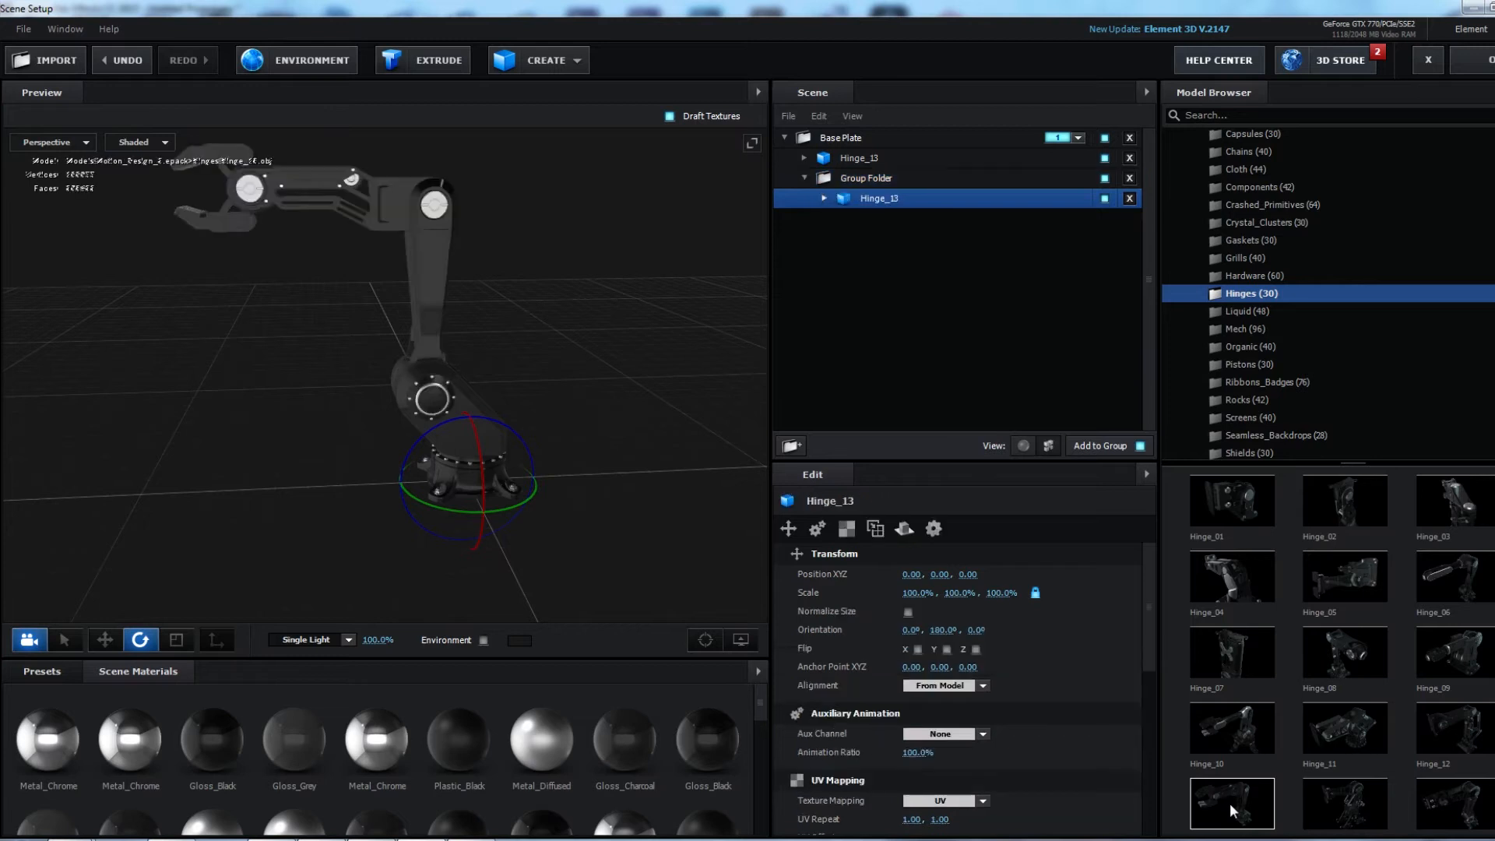
left_click(823, 198)
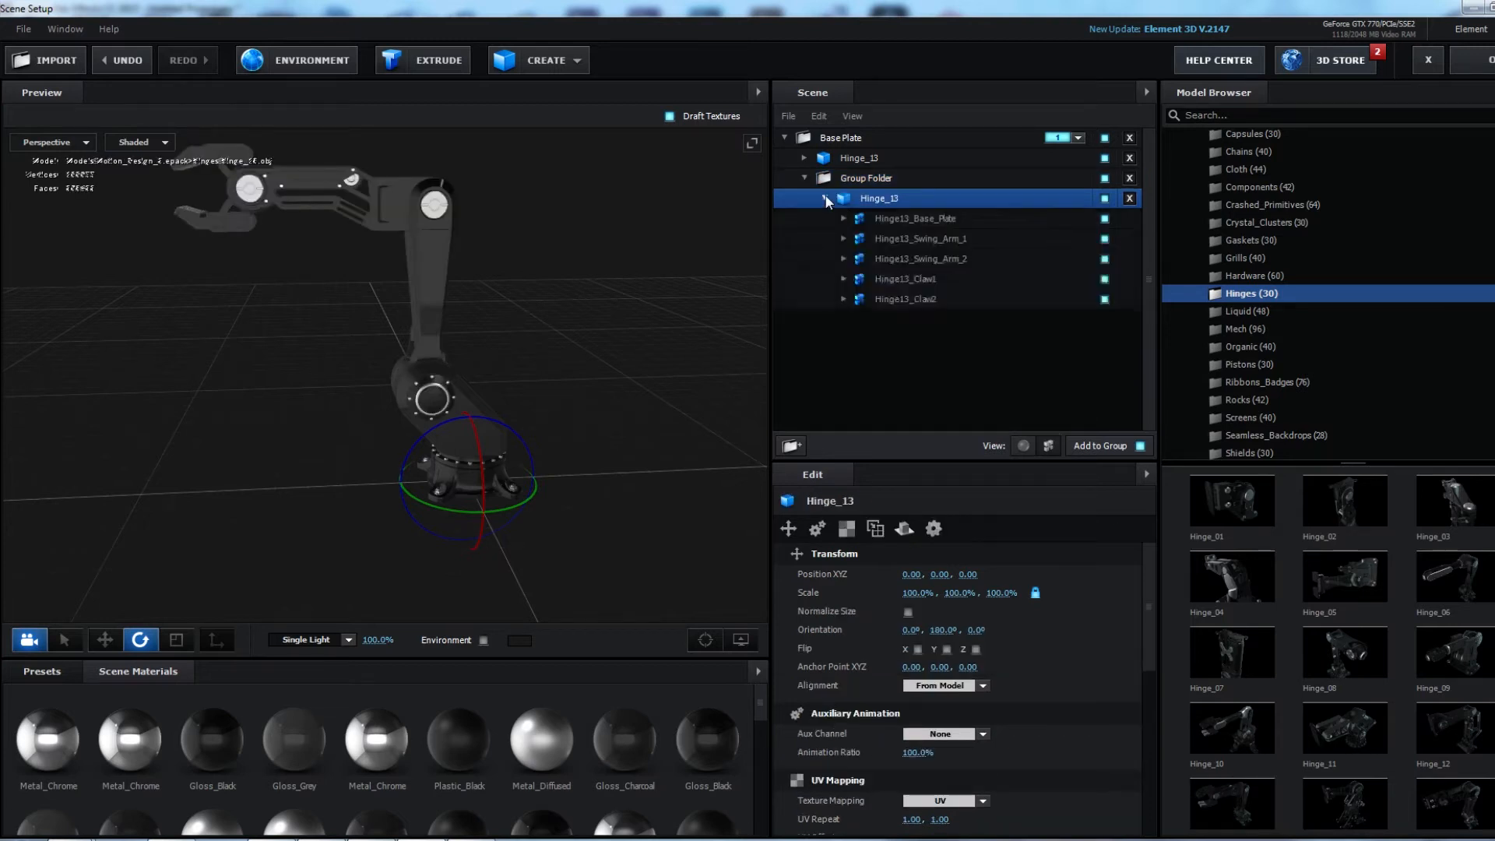
left_click(1104, 299)
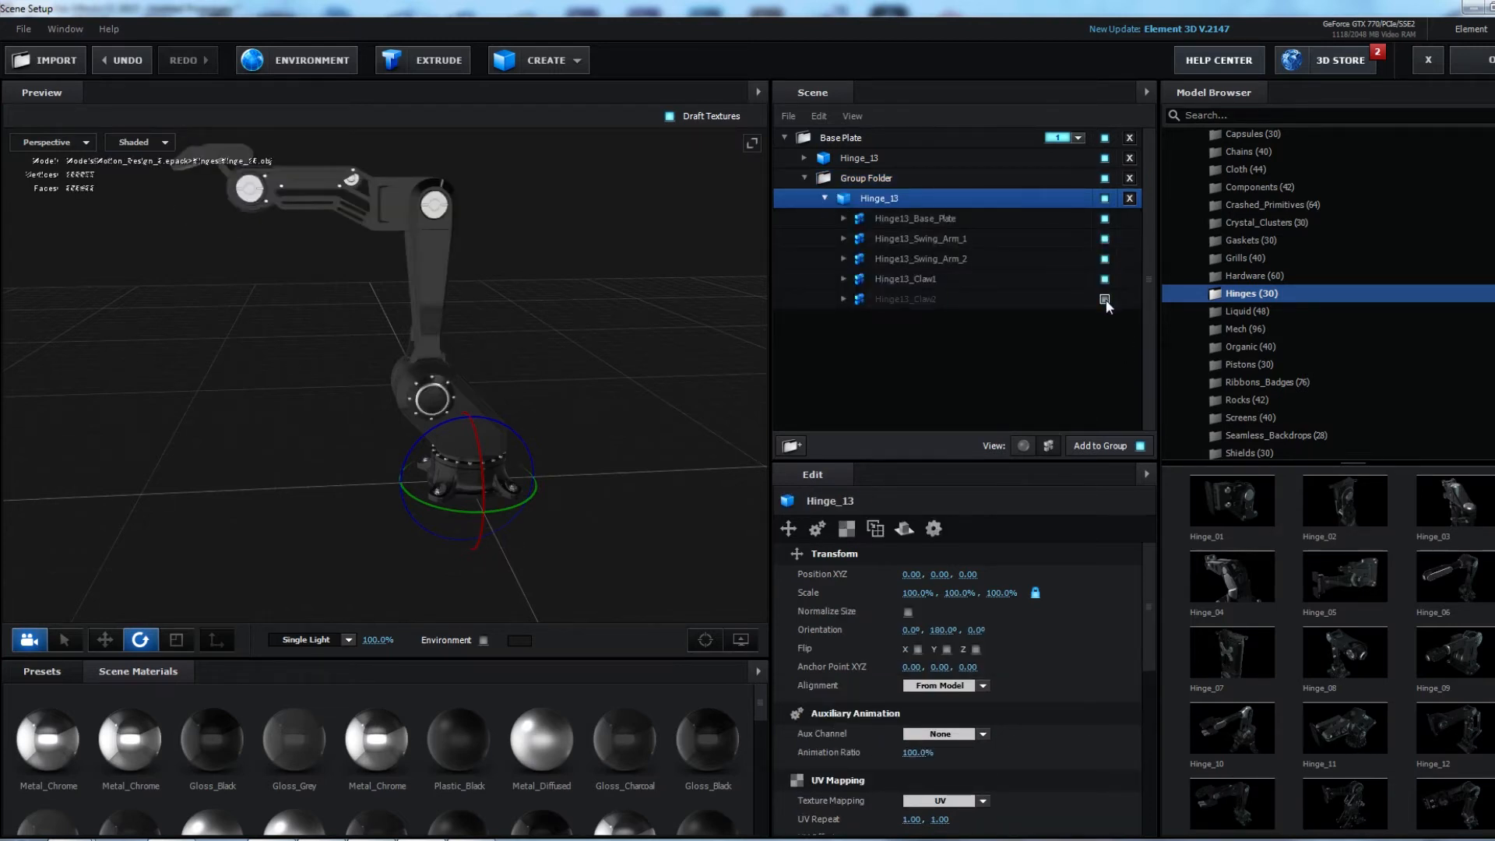
left_click(1104, 279)
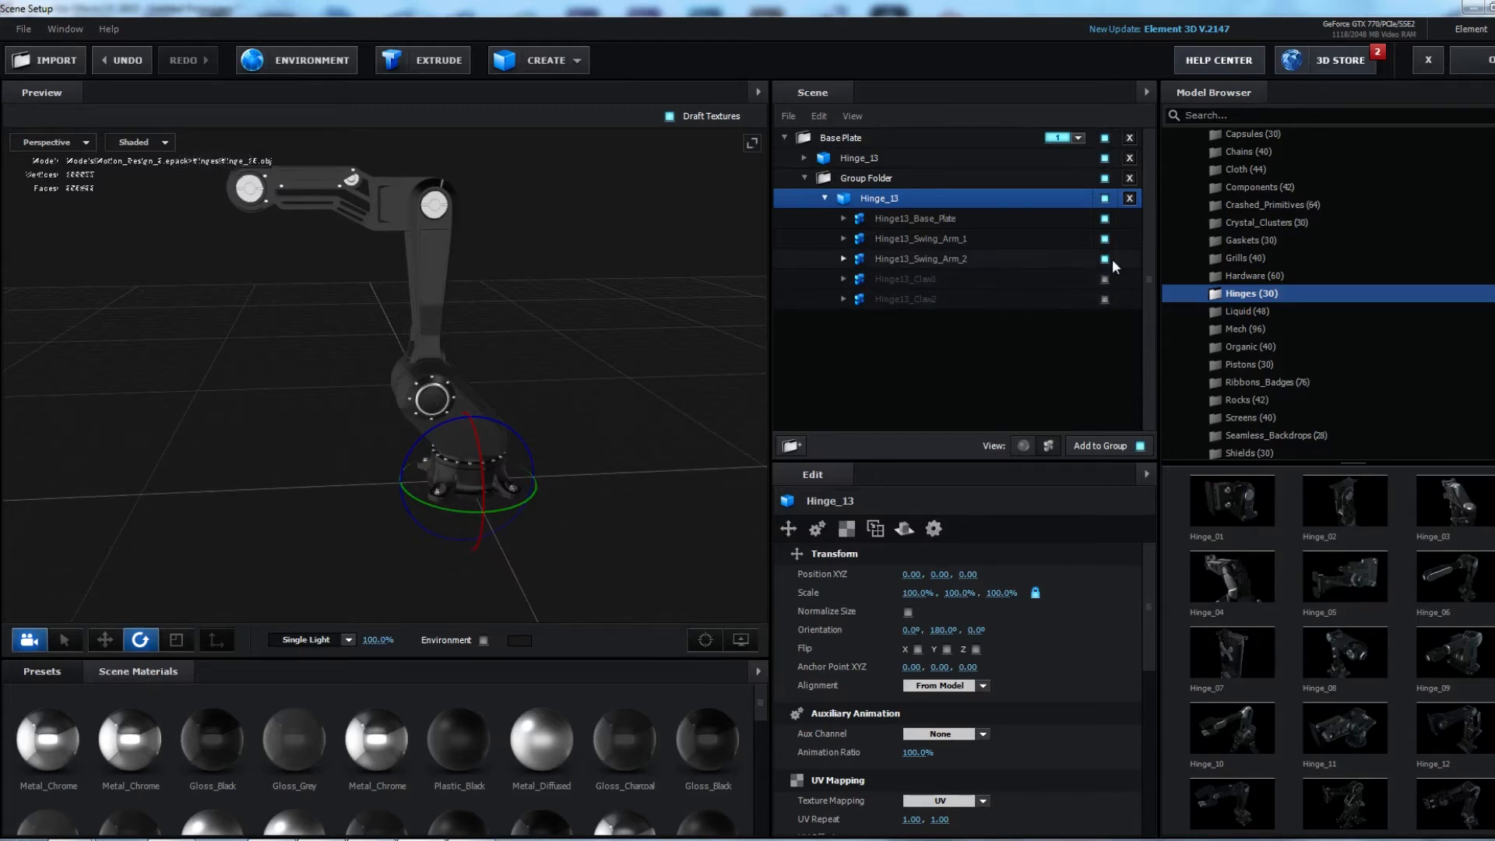
left_click(1111, 259)
left_click(1105, 259)
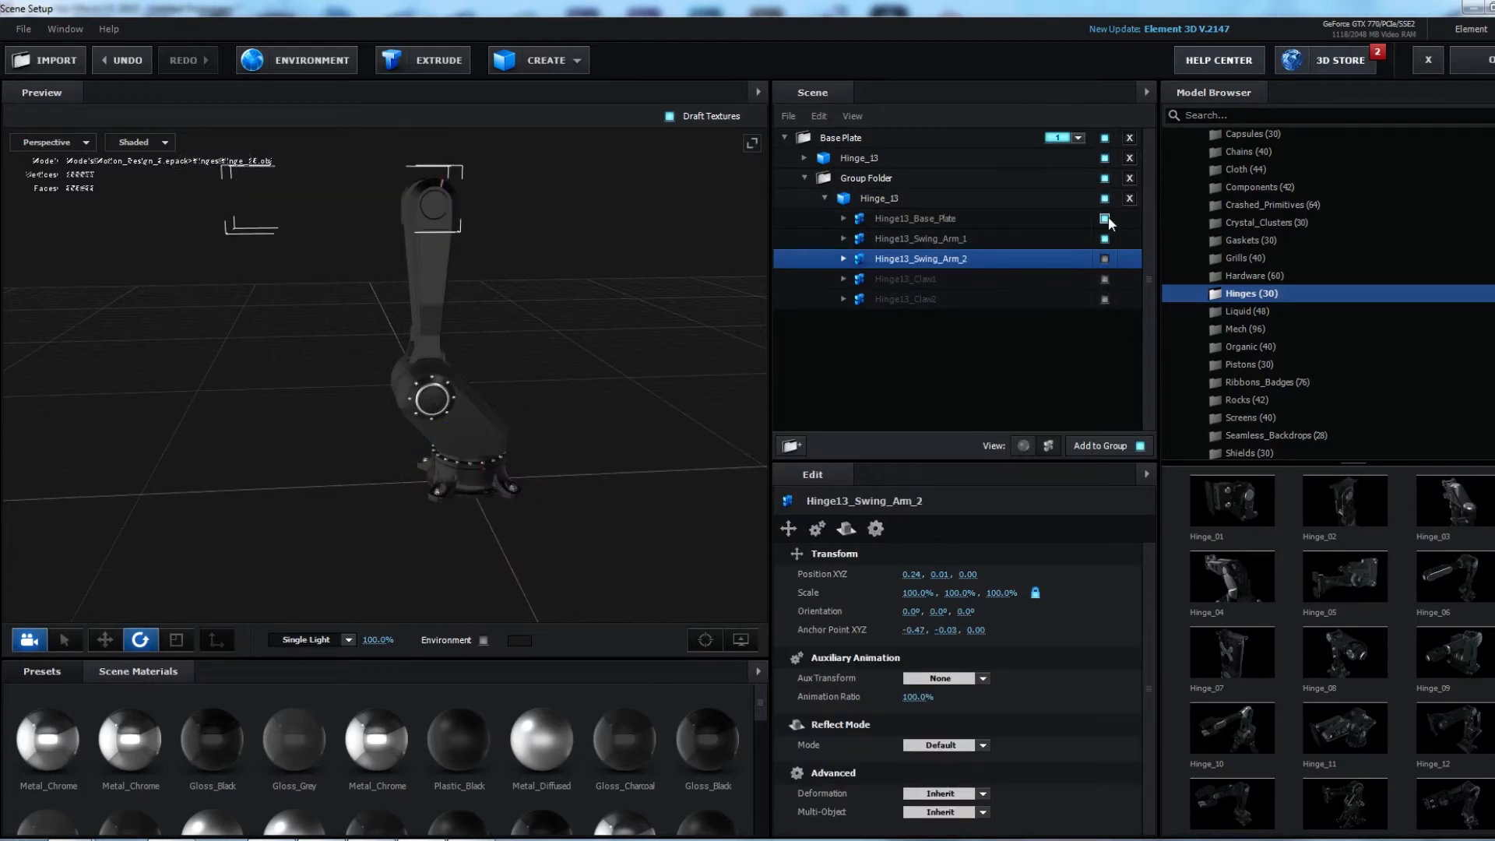
left_click(1106, 218)
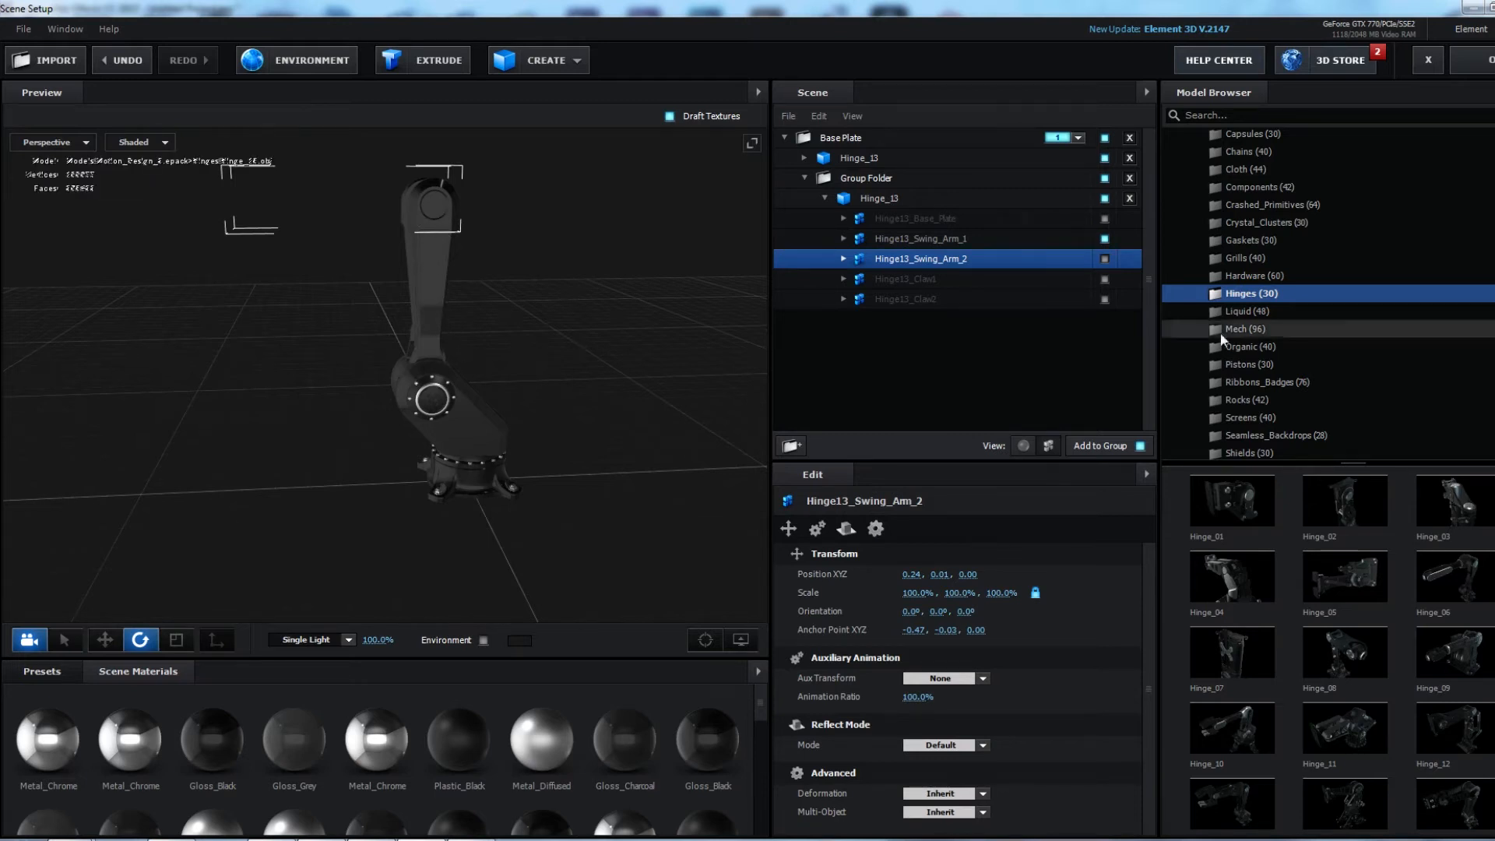
left_click(912, 240)
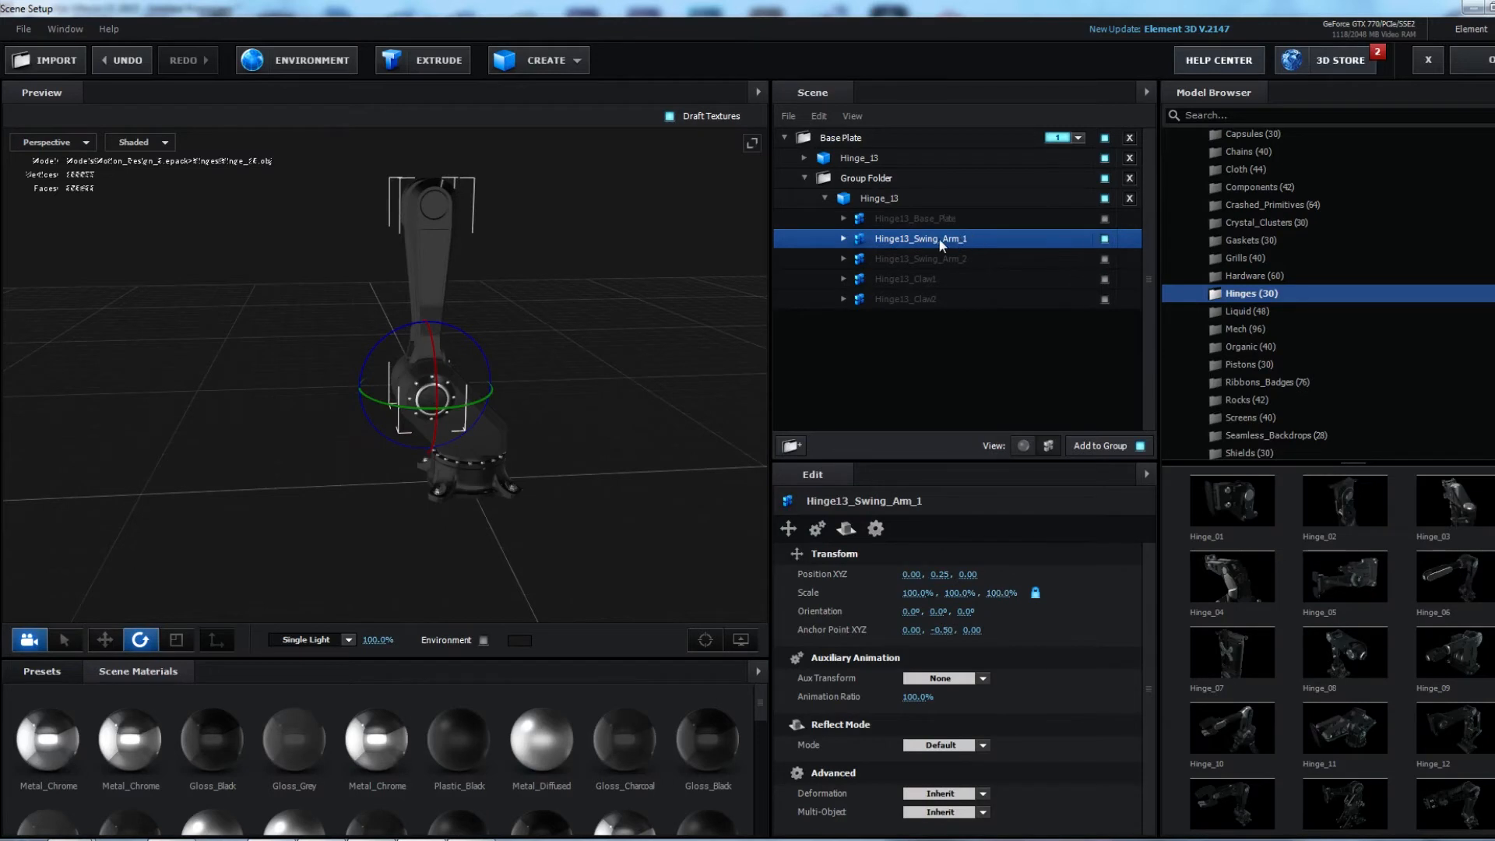
left_click(1104, 239)
left_click(1104, 239)
left_click(1104, 239)
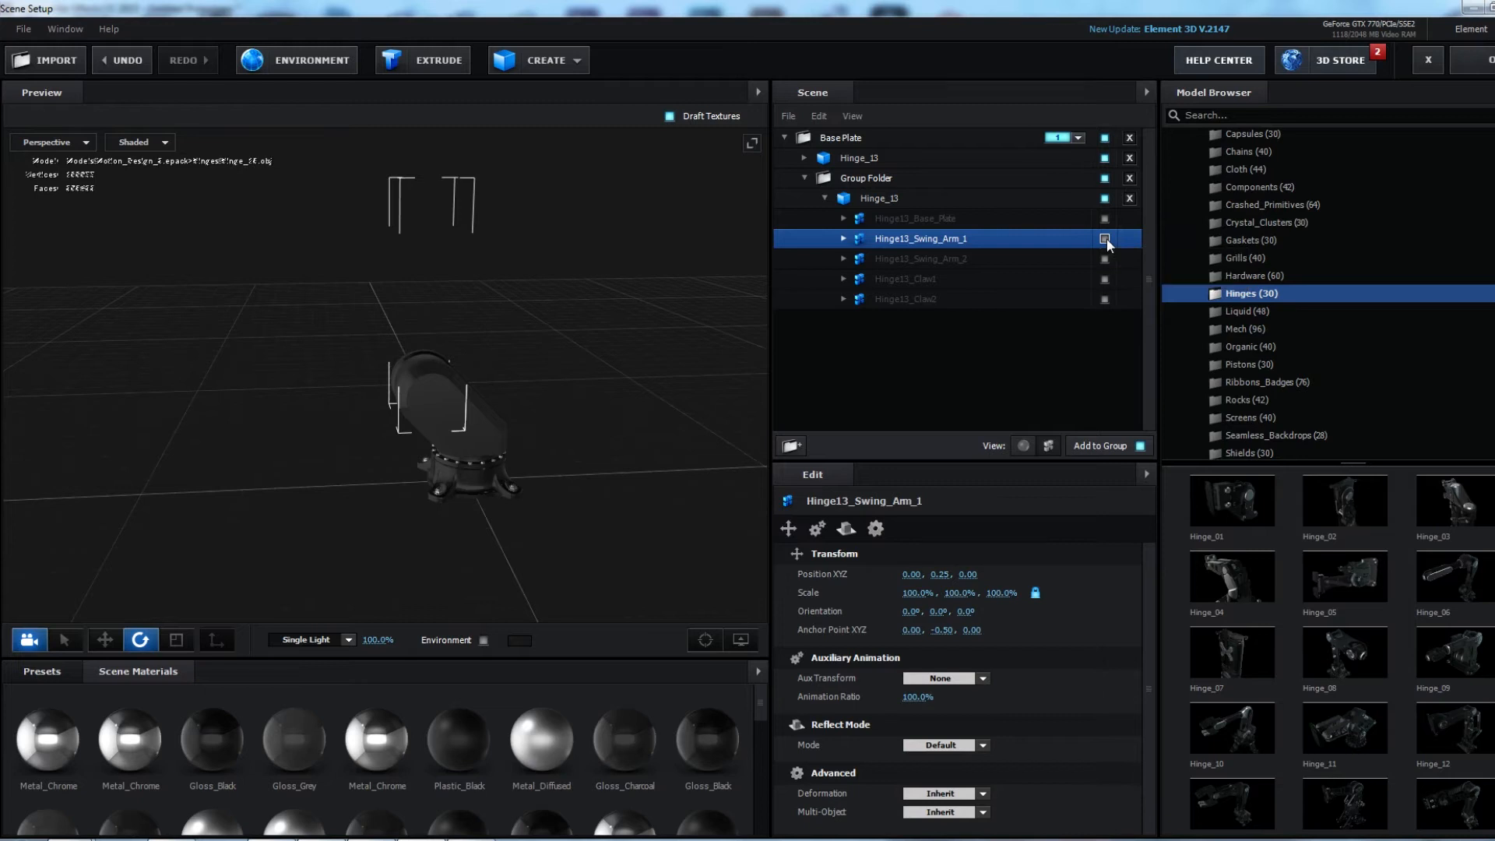
left_click(1105, 238)
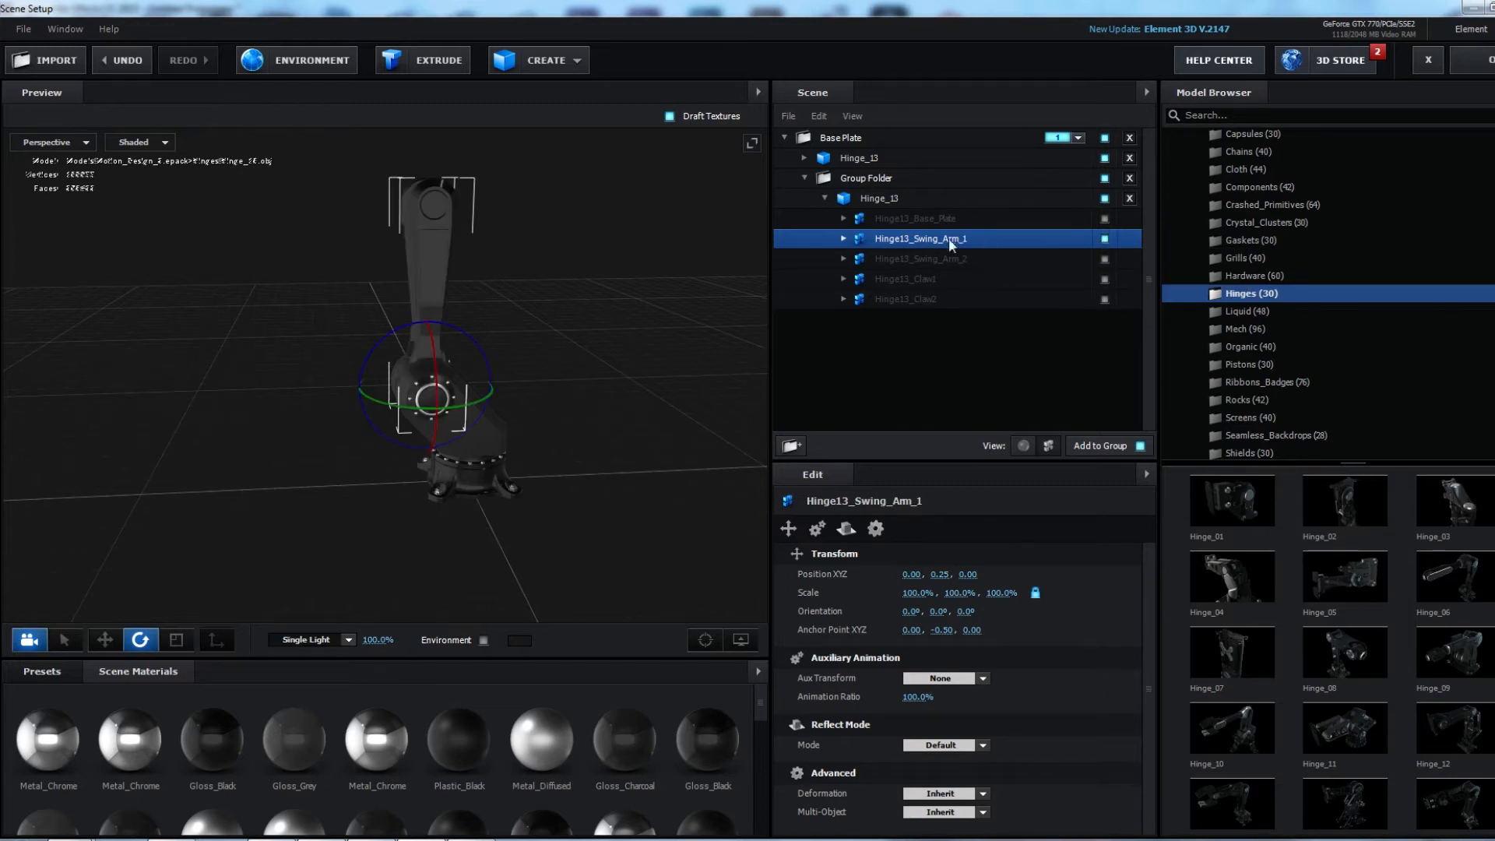
Collapse the nested Hinge_13 and rename its group folder to Swing Arm 1.
left_click(825, 199)
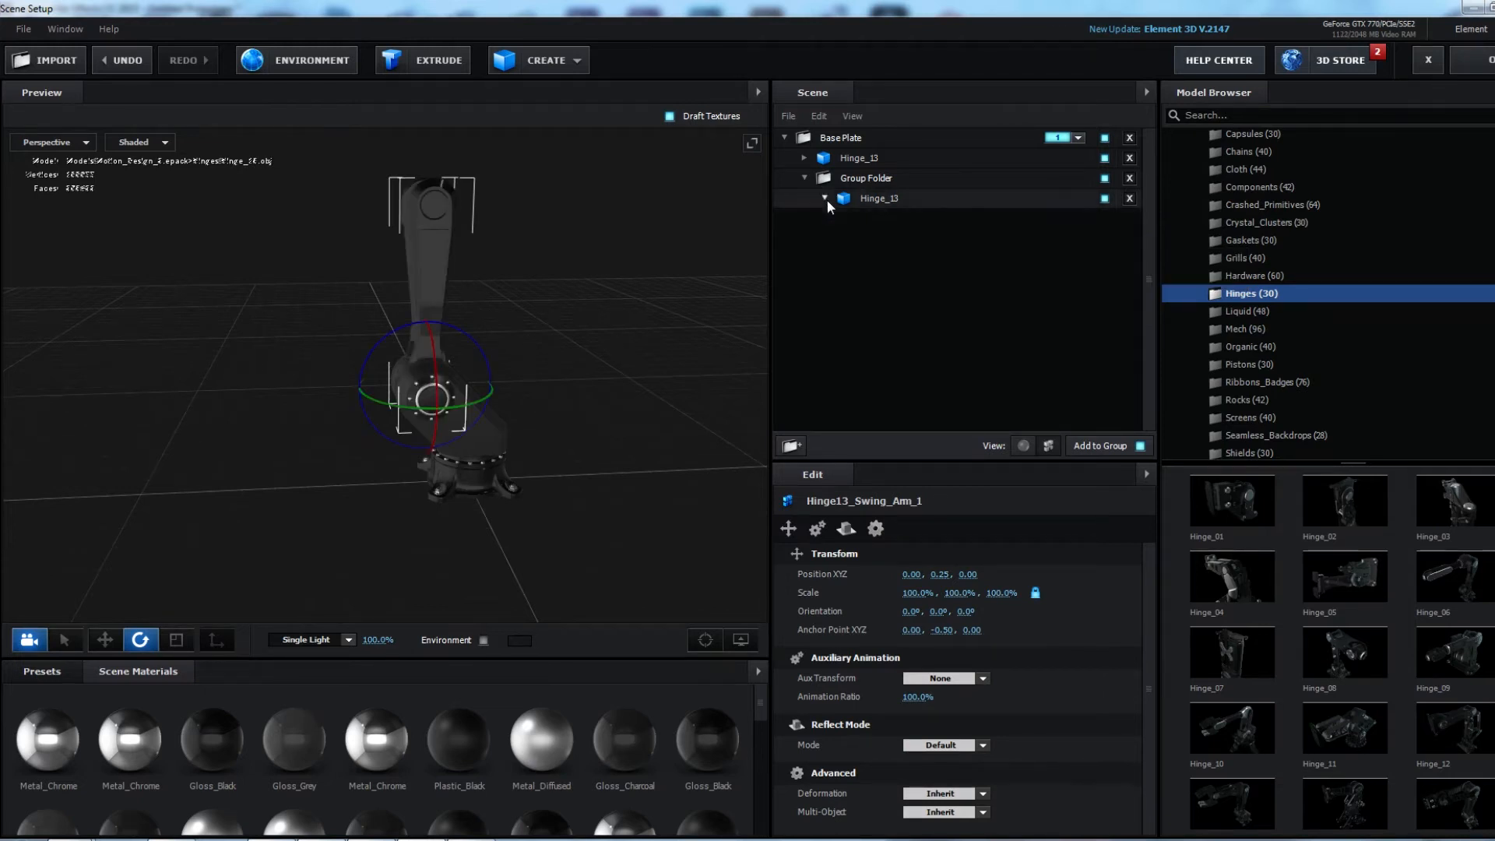
left_click(857, 177)
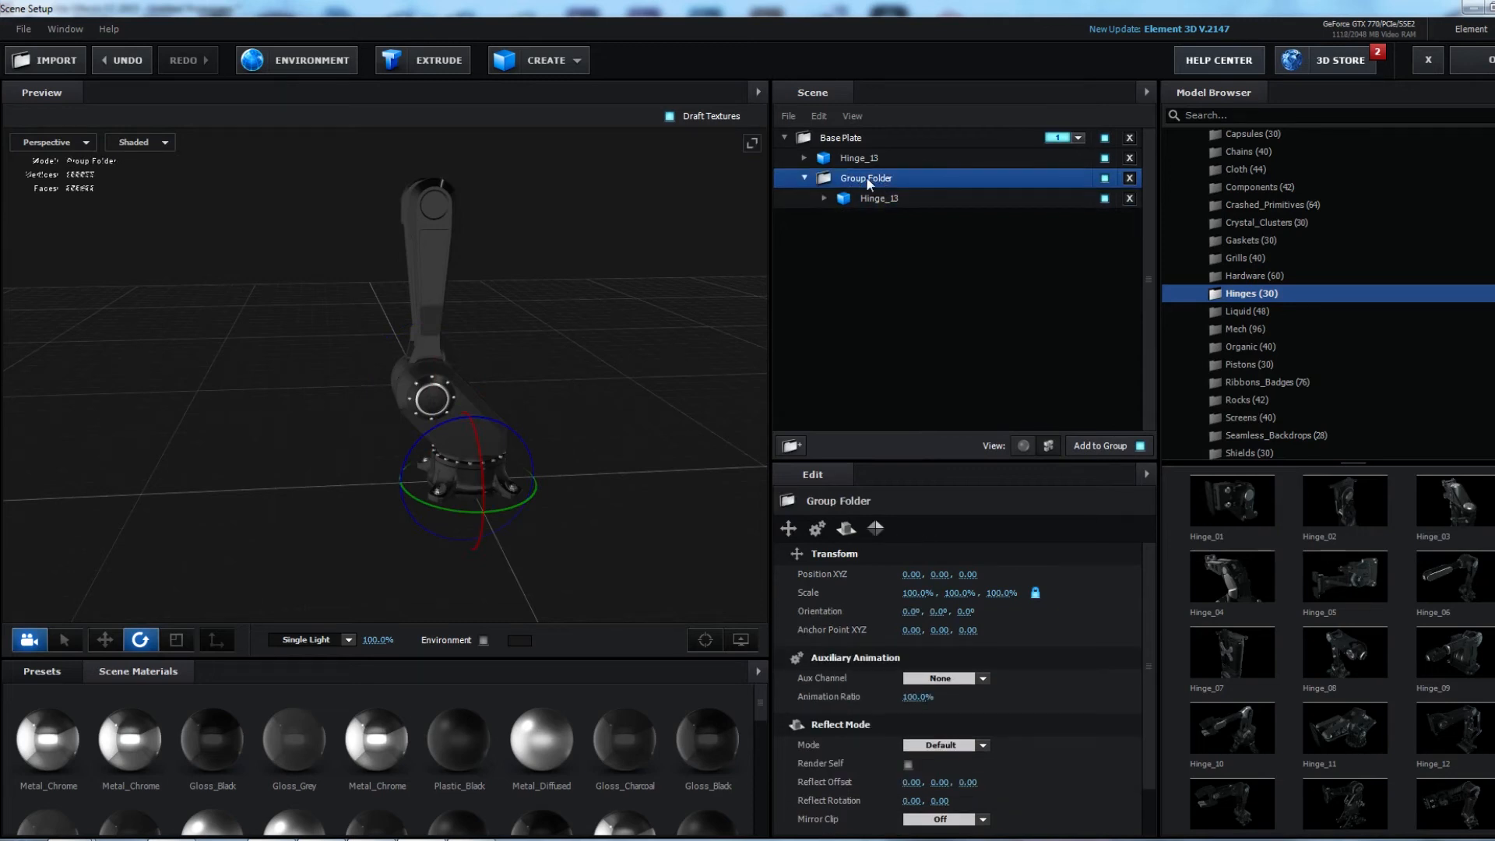
double_click(867, 177)
type("Swi")
key("BackSpace")
key("BackSpace")
type("wing Arm")
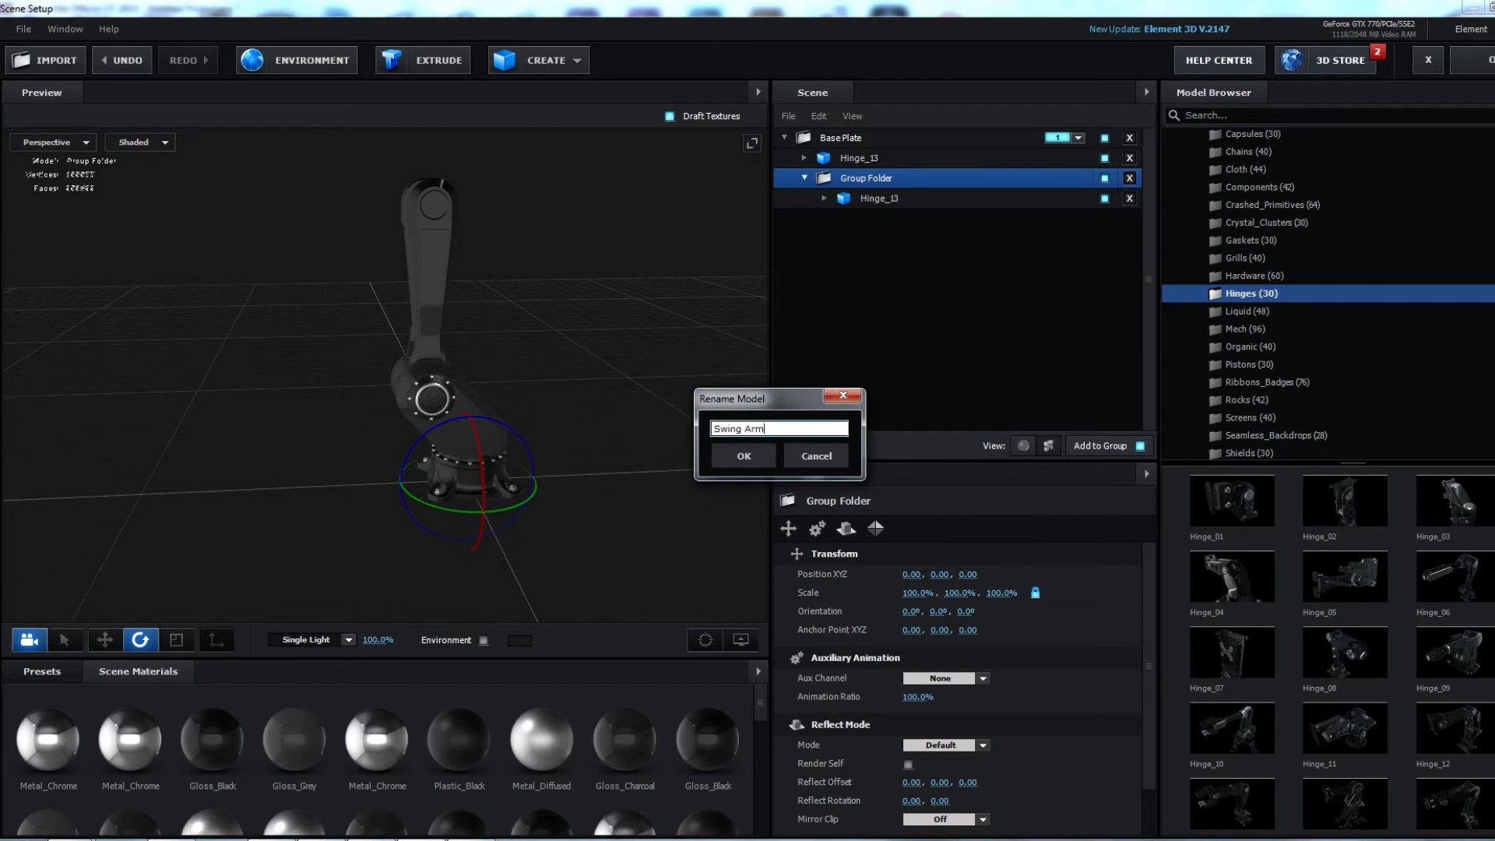
type(" 1")
key("Return")
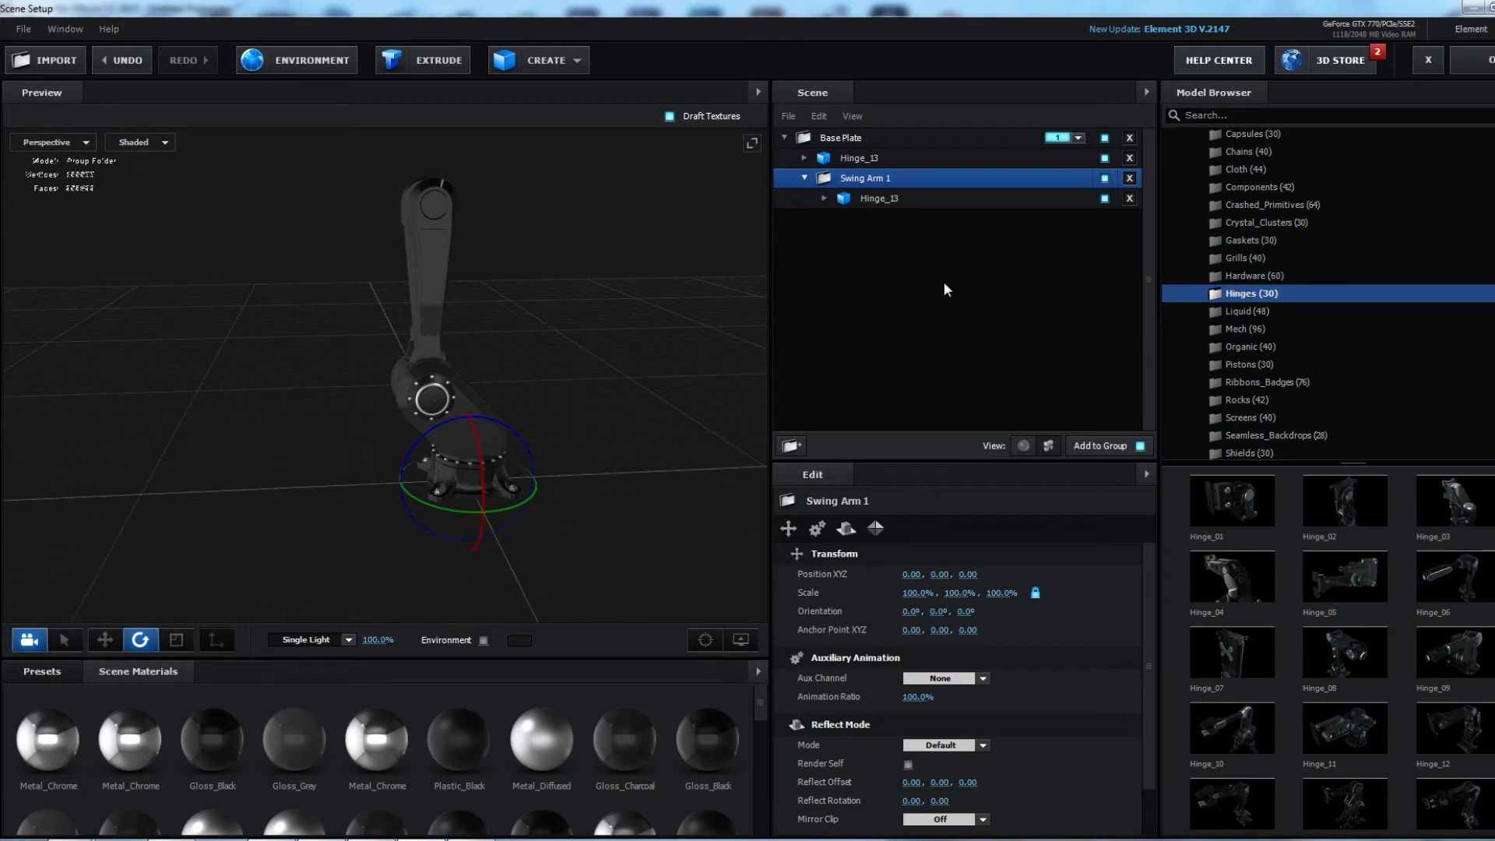
Create a new group folder and nest it inside the Swing Arm 1 folder, below Hinge_13.
left_click(955, 299)
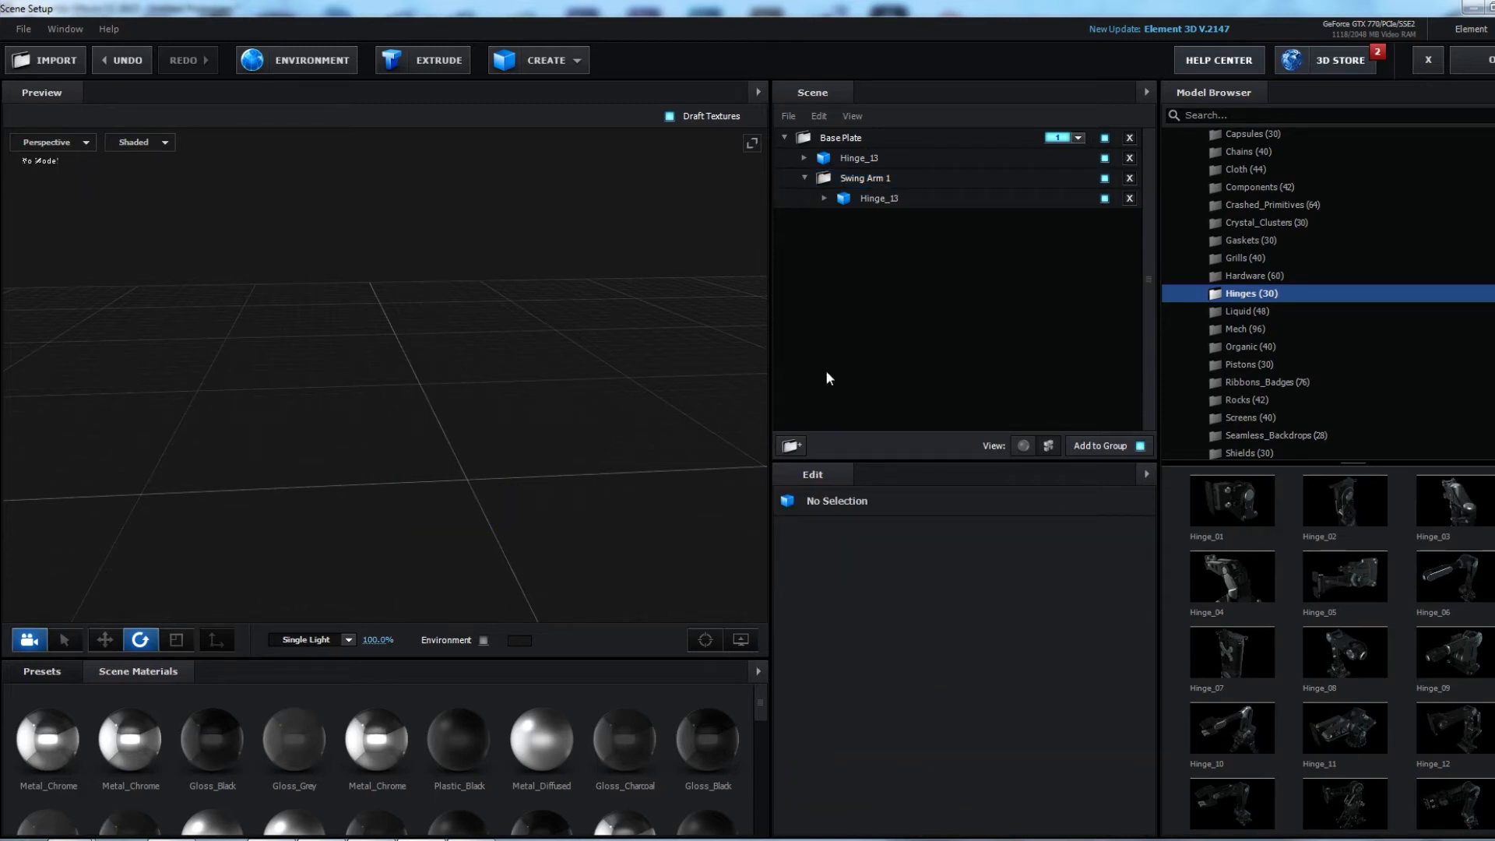
left_click(793, 445)
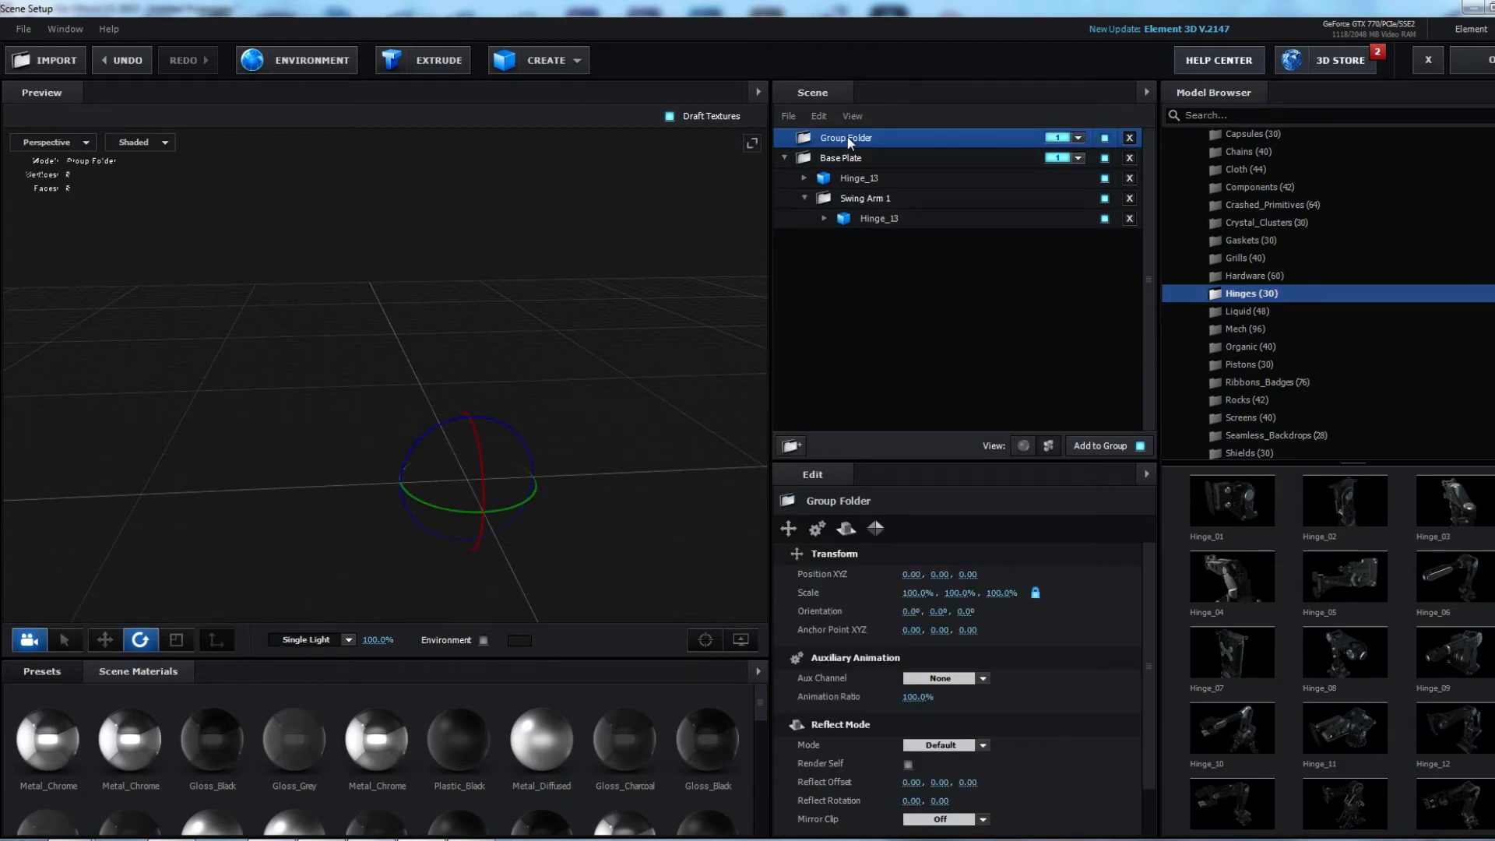
left_click_drag(849, 142, 892, 199)
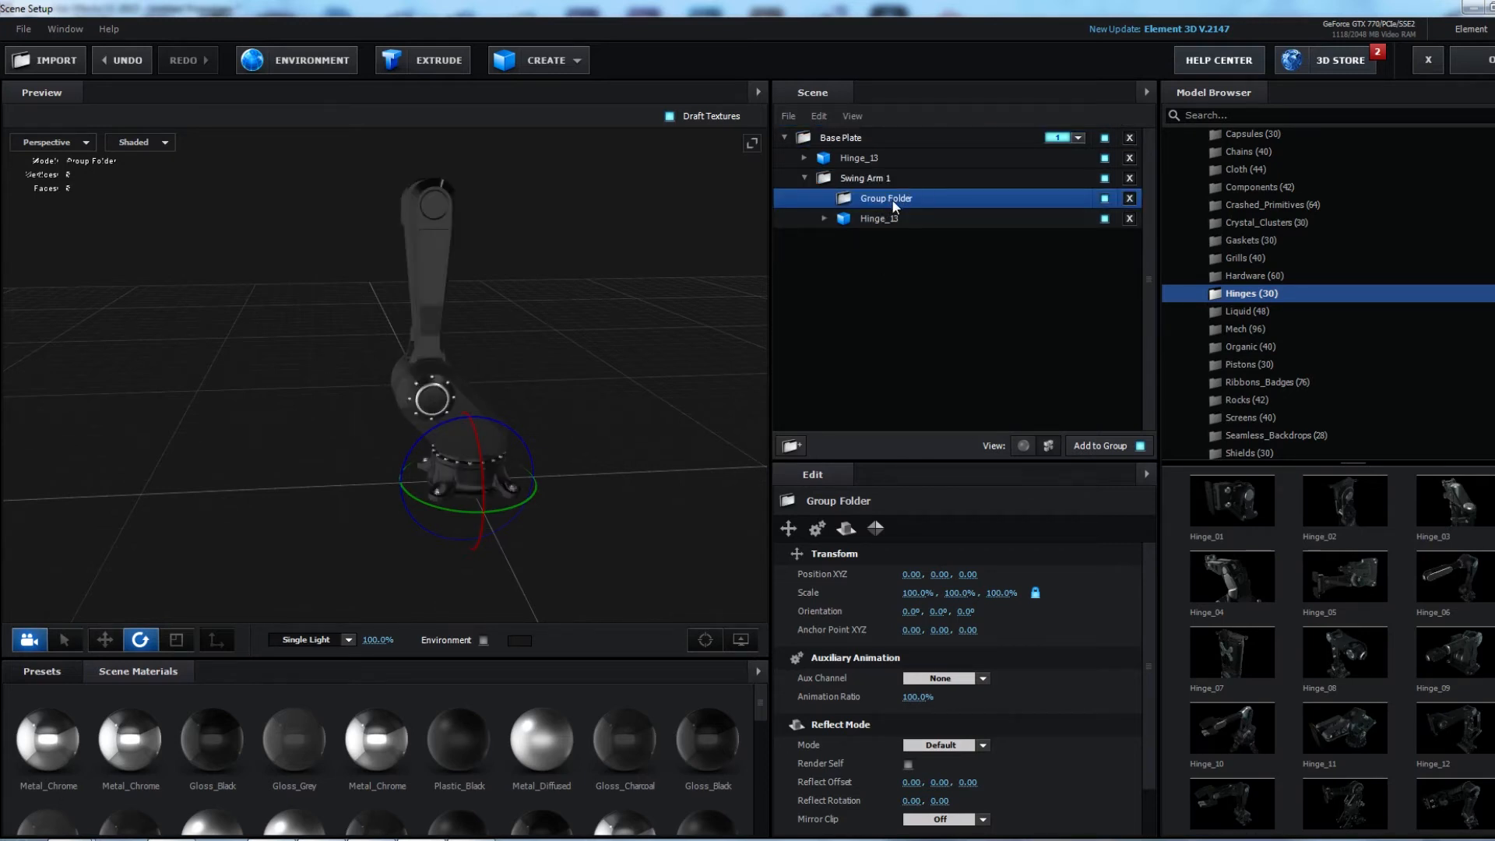
left_click(851, 138)
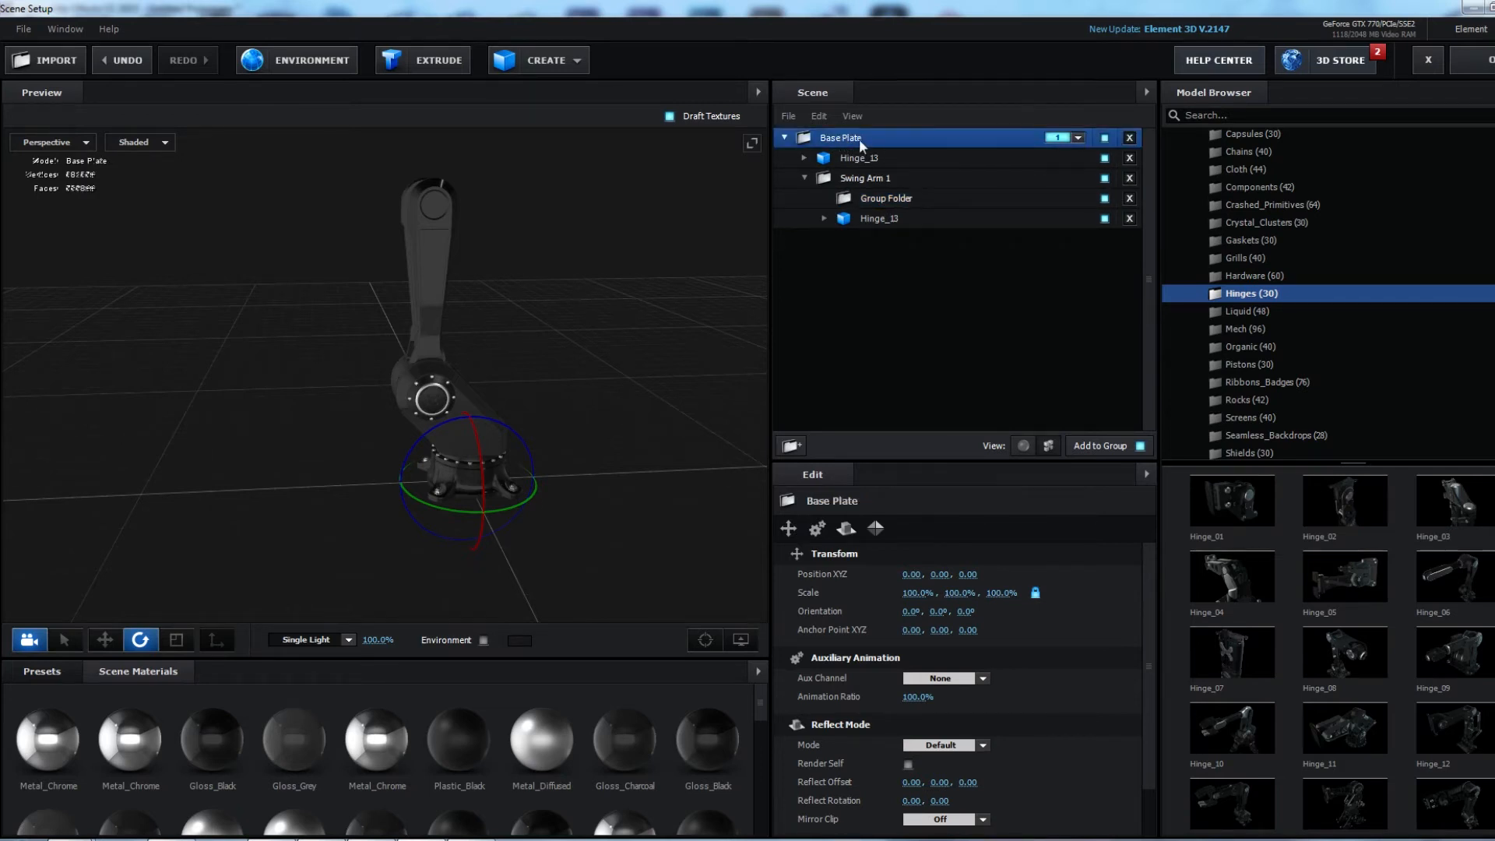
left_click(856, 181)
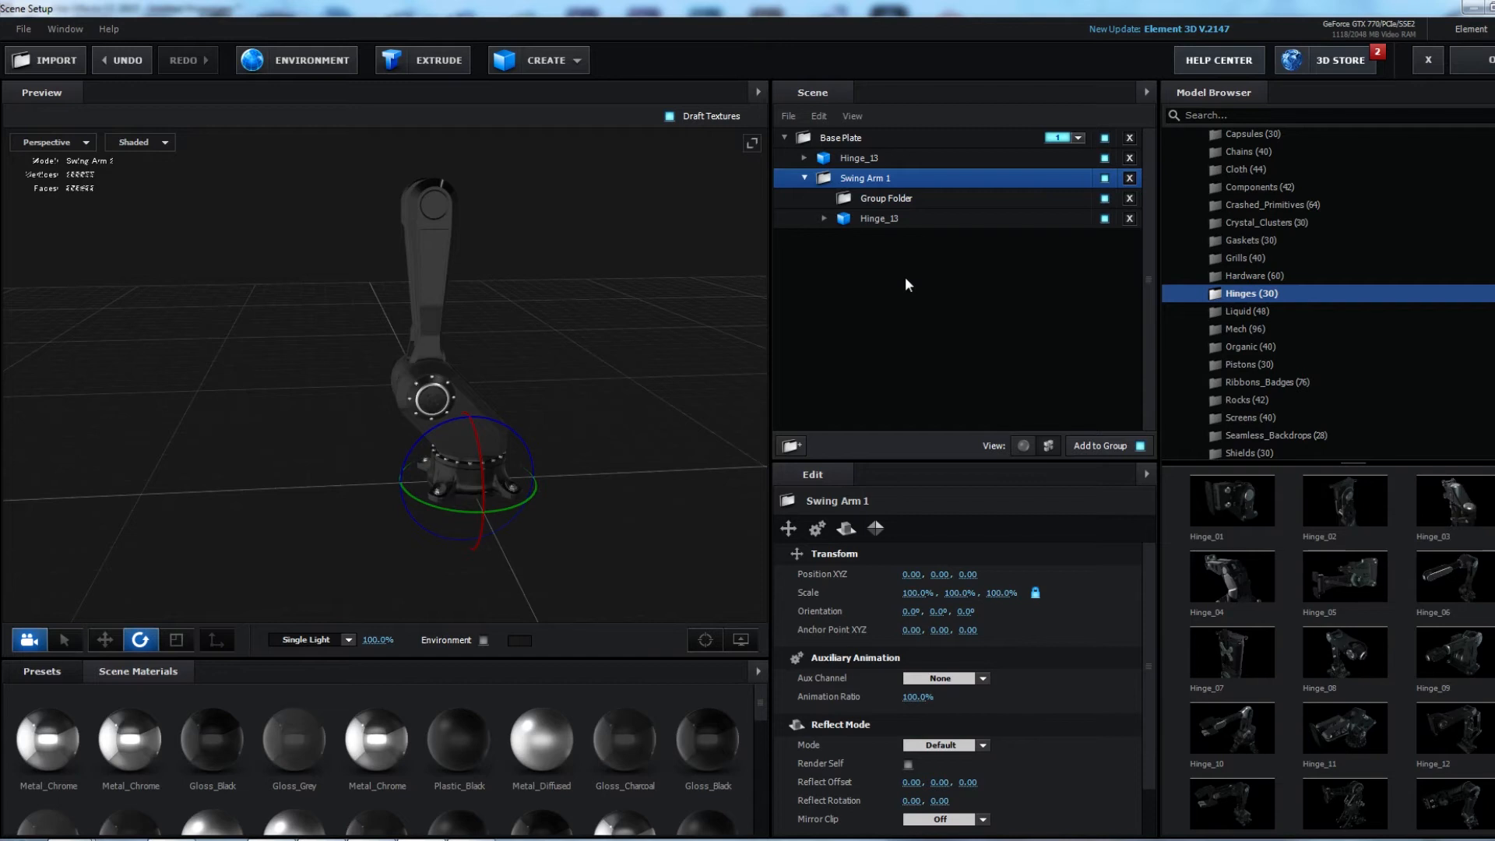
left_click_drag(894, 201, 901, 232)
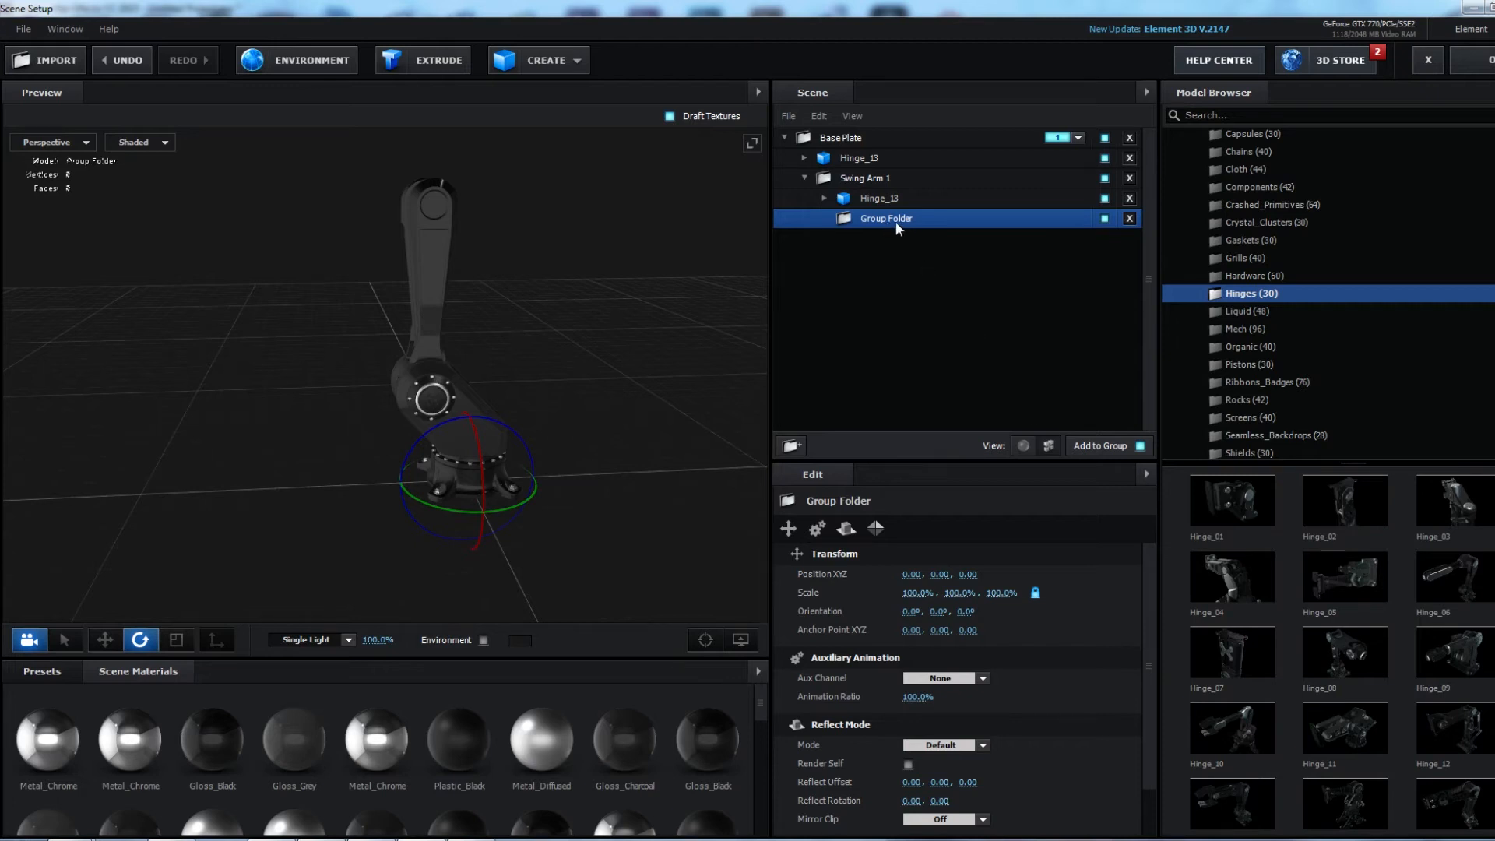
Add Hinge_13 to the group folder inside Swing Arm 1 and hide all its parts except Hinge13_Swing_Arm_2.
left_click(1227, 804)
left_click(844, 238)
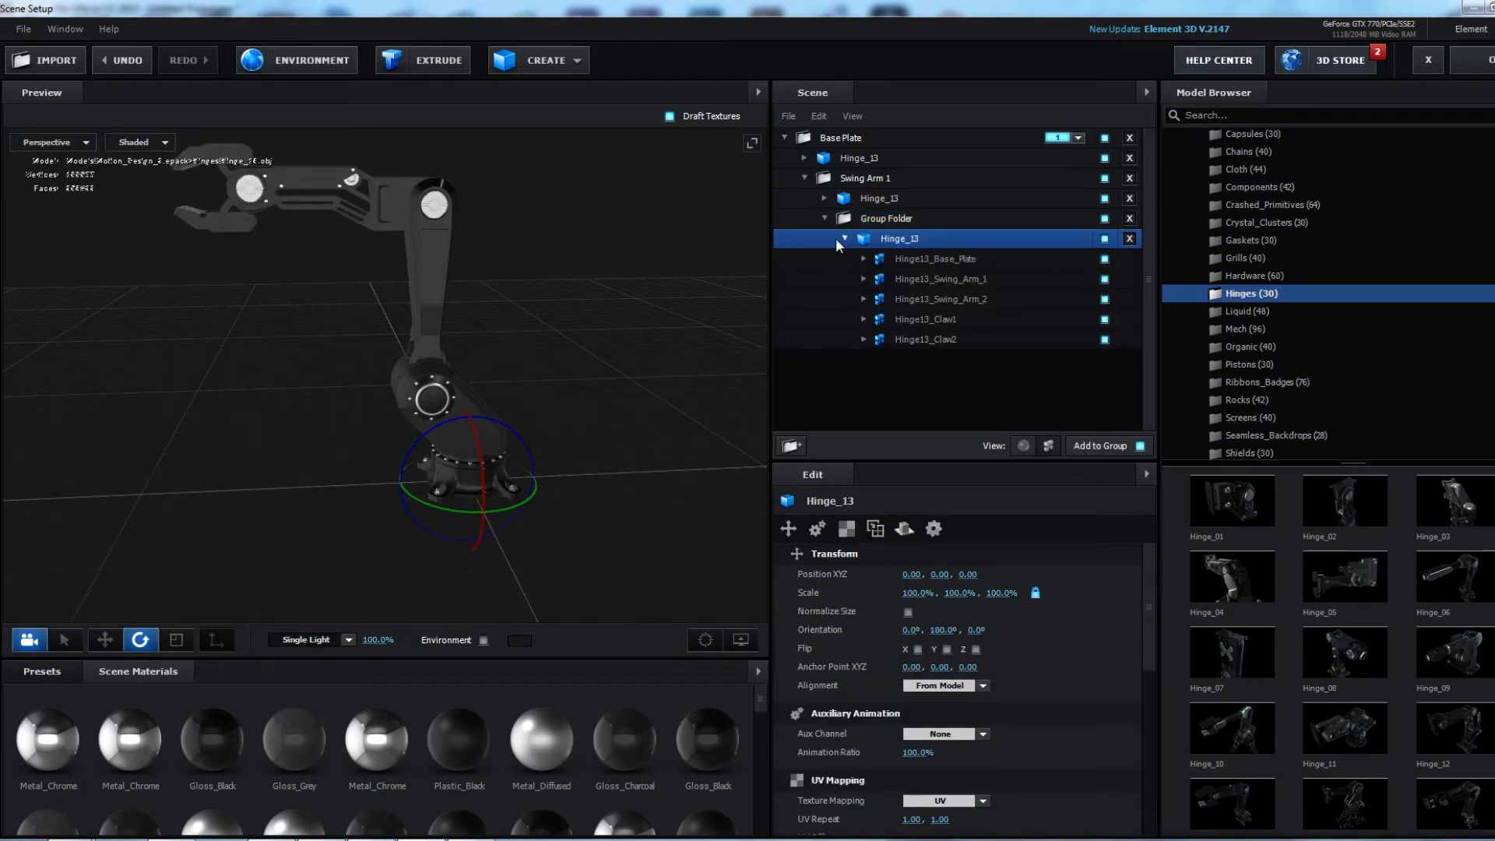
left_click(1104, 340)
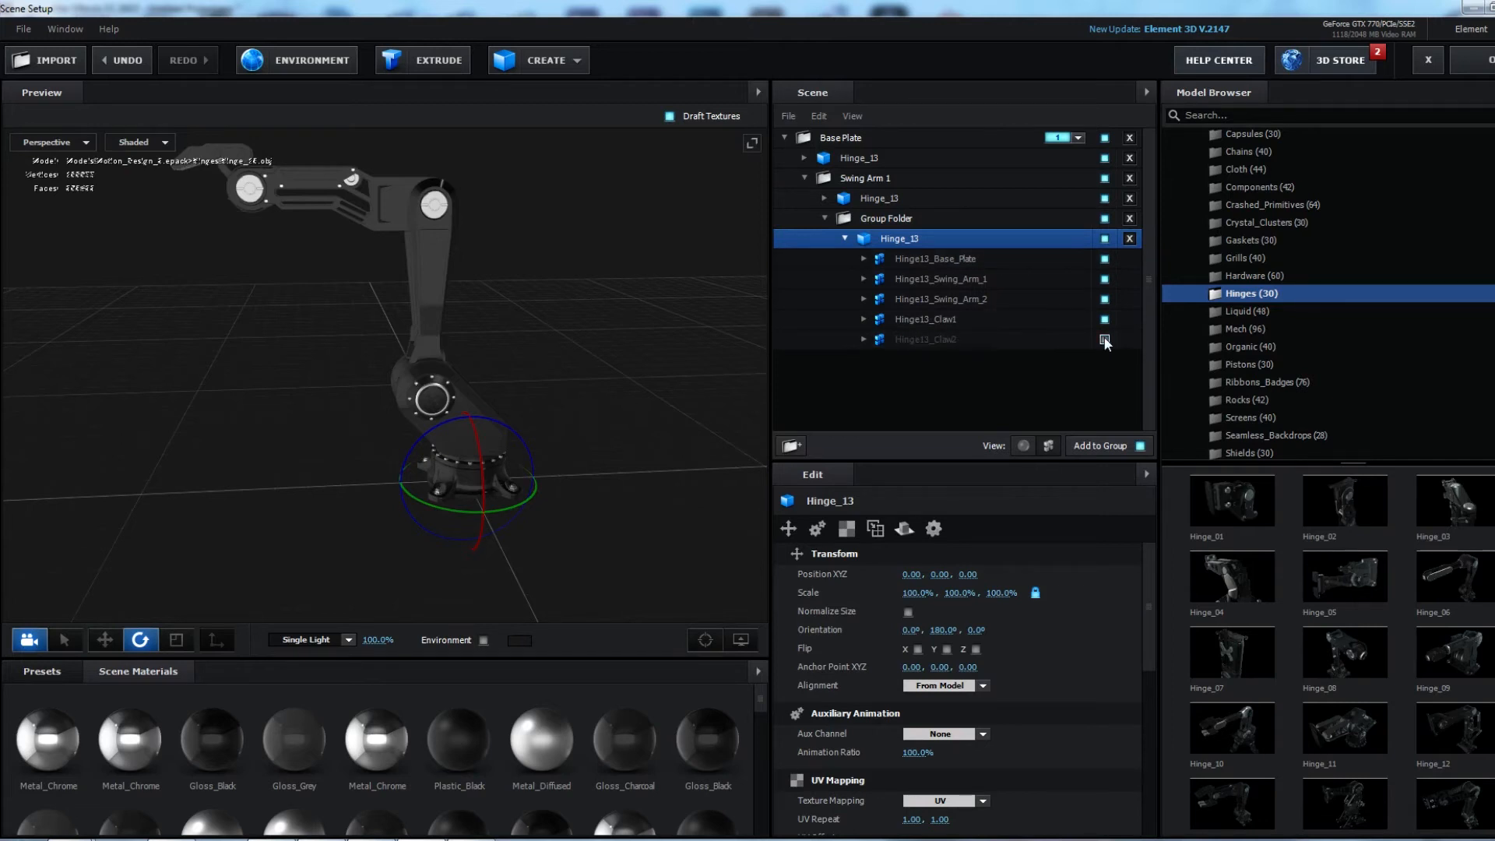
left_click(1105, 319)
left_click(1104, 259)
left_click(1105, 279)
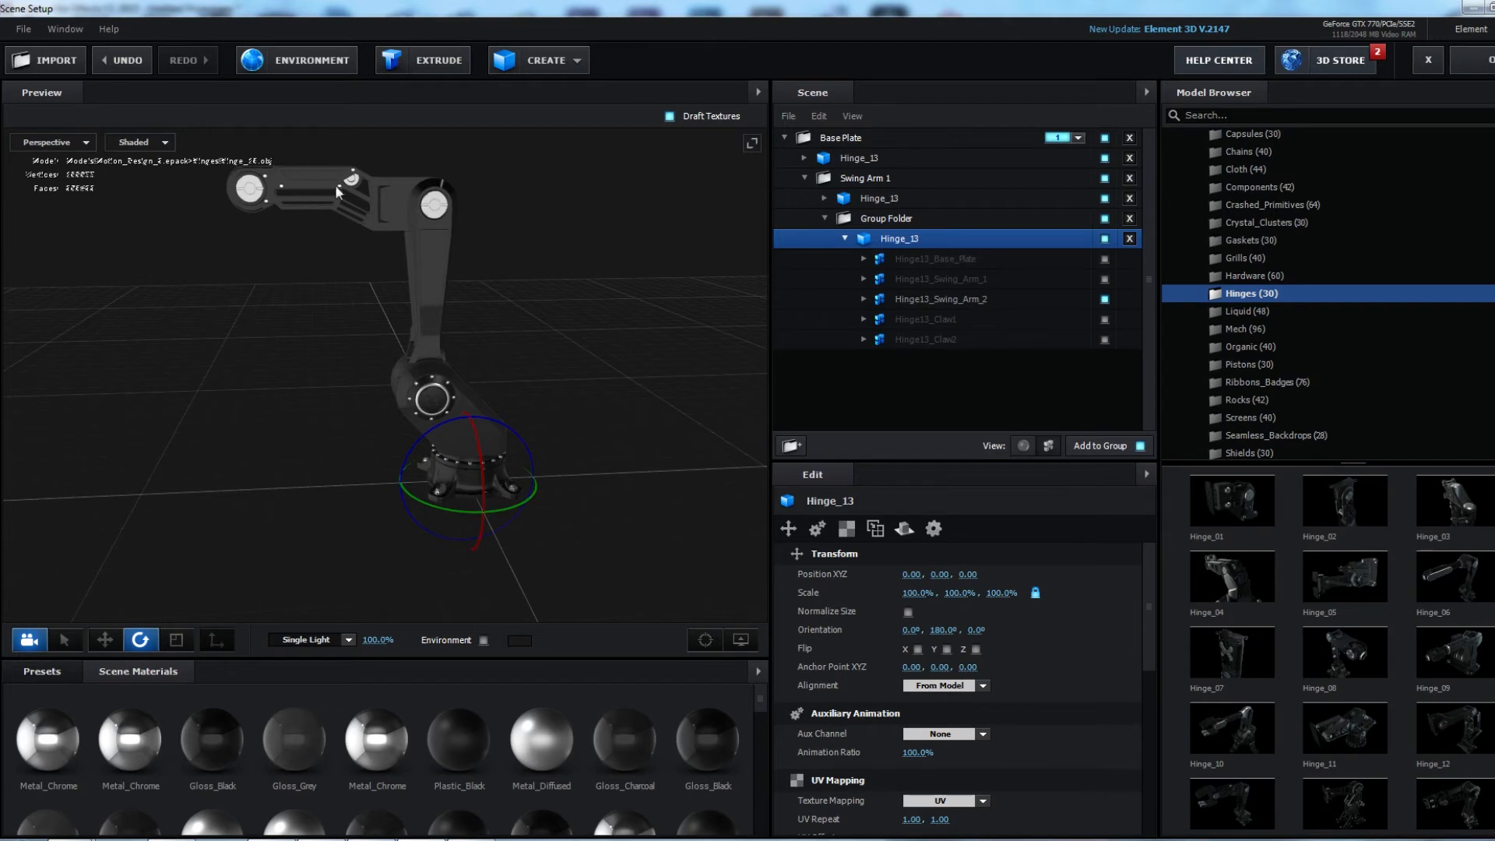
left_click(972, 300)
left_click(1105, 301)
left_click(1105, 301)
left_click(1105, 300)
left_click(1104, 301)
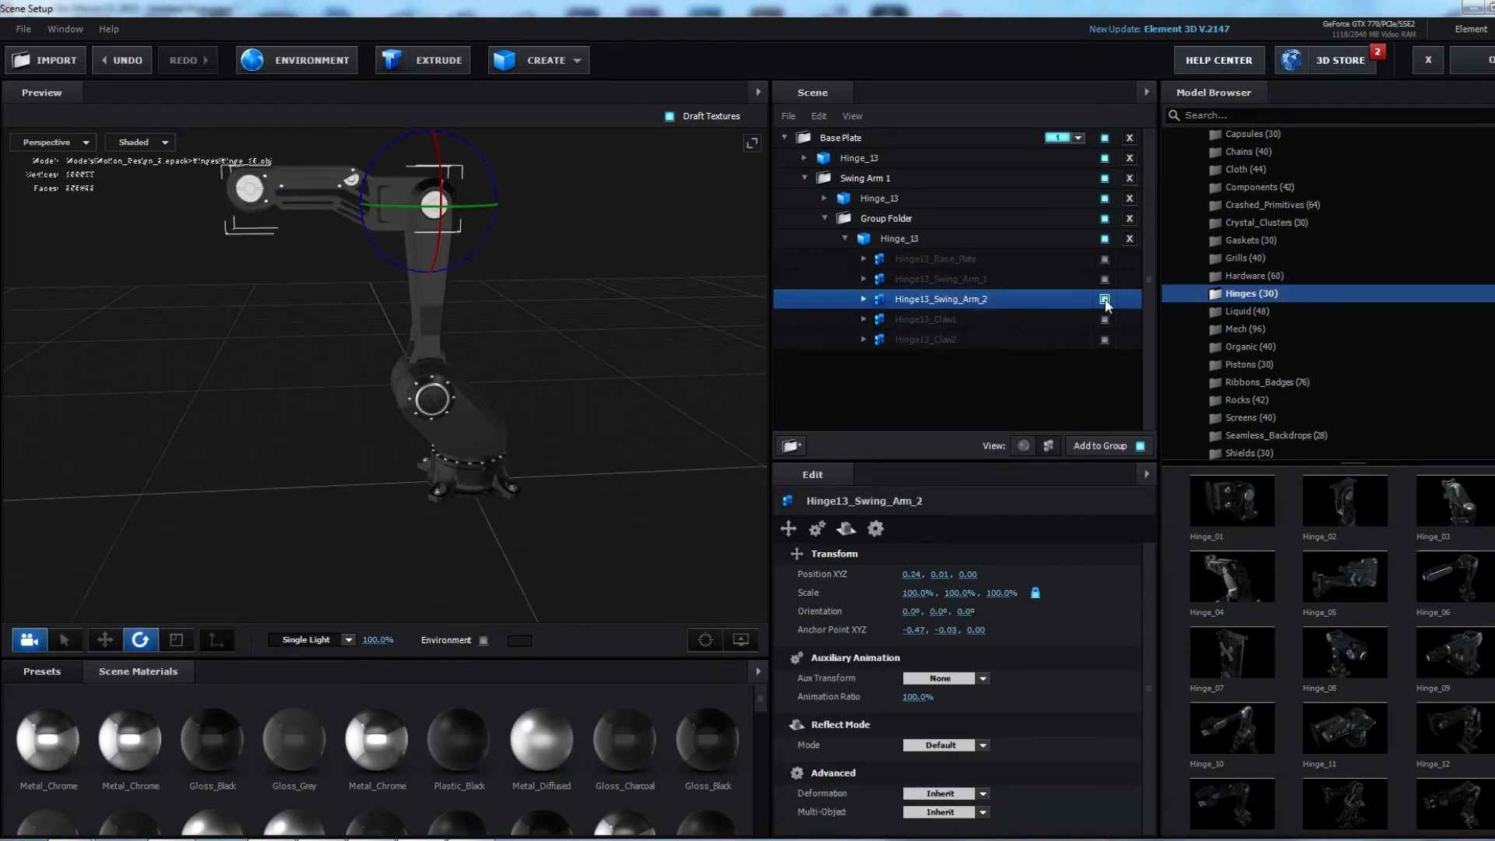
Collapse the newly added Hinge_13 and rename its group folder to Swing Arm 2.
left_click(845, 238)
left_click(866, 238)
double_click(888, 219)
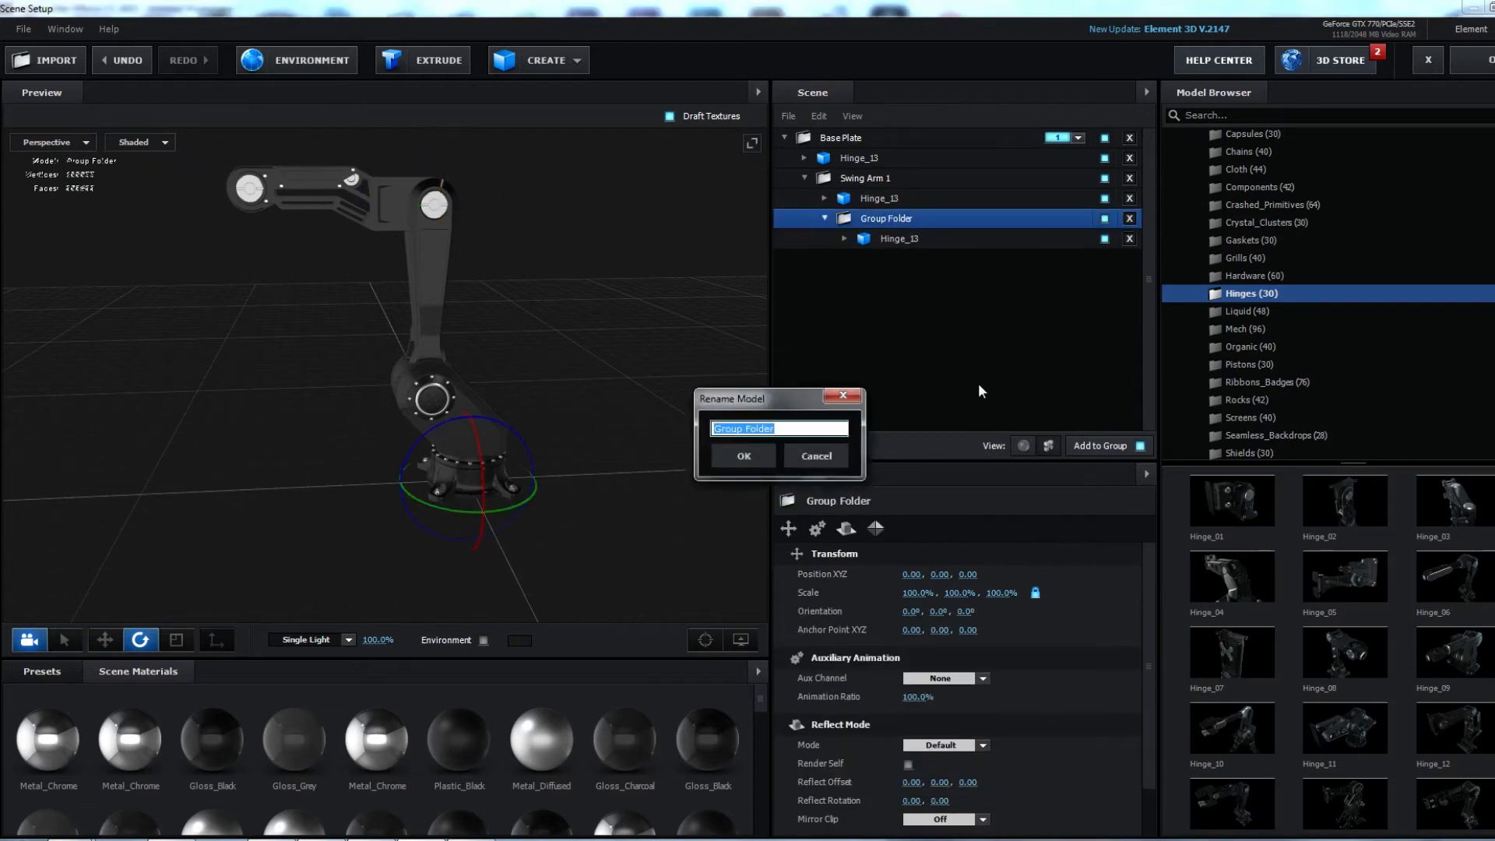
type("Swing Arm 2")
key("Return")
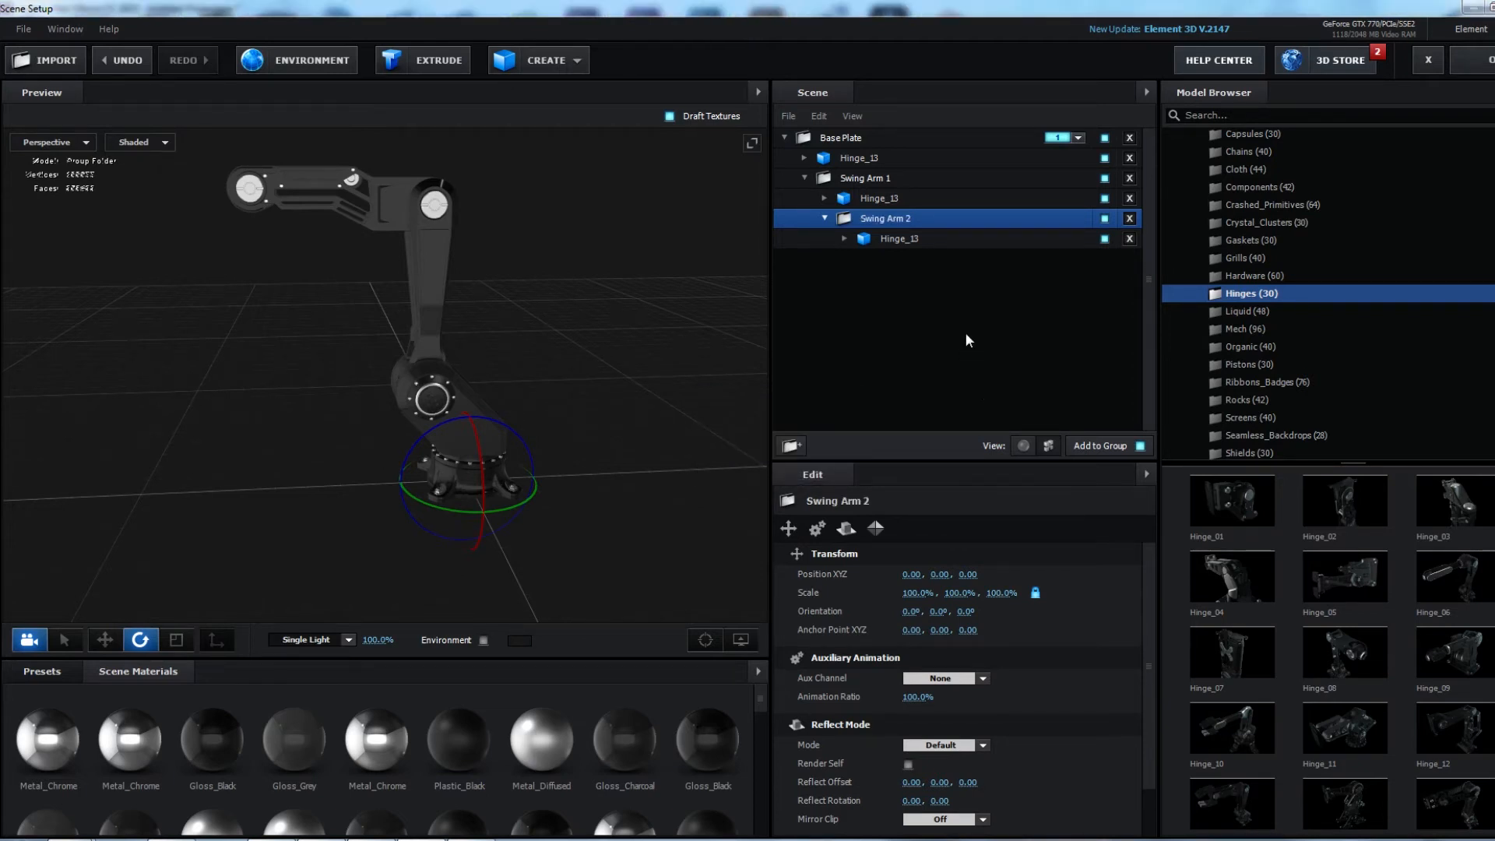
Create another group folder and nest it inside the Swing Arm 2 folder, below Hinge_13.
left_click(965, 330)
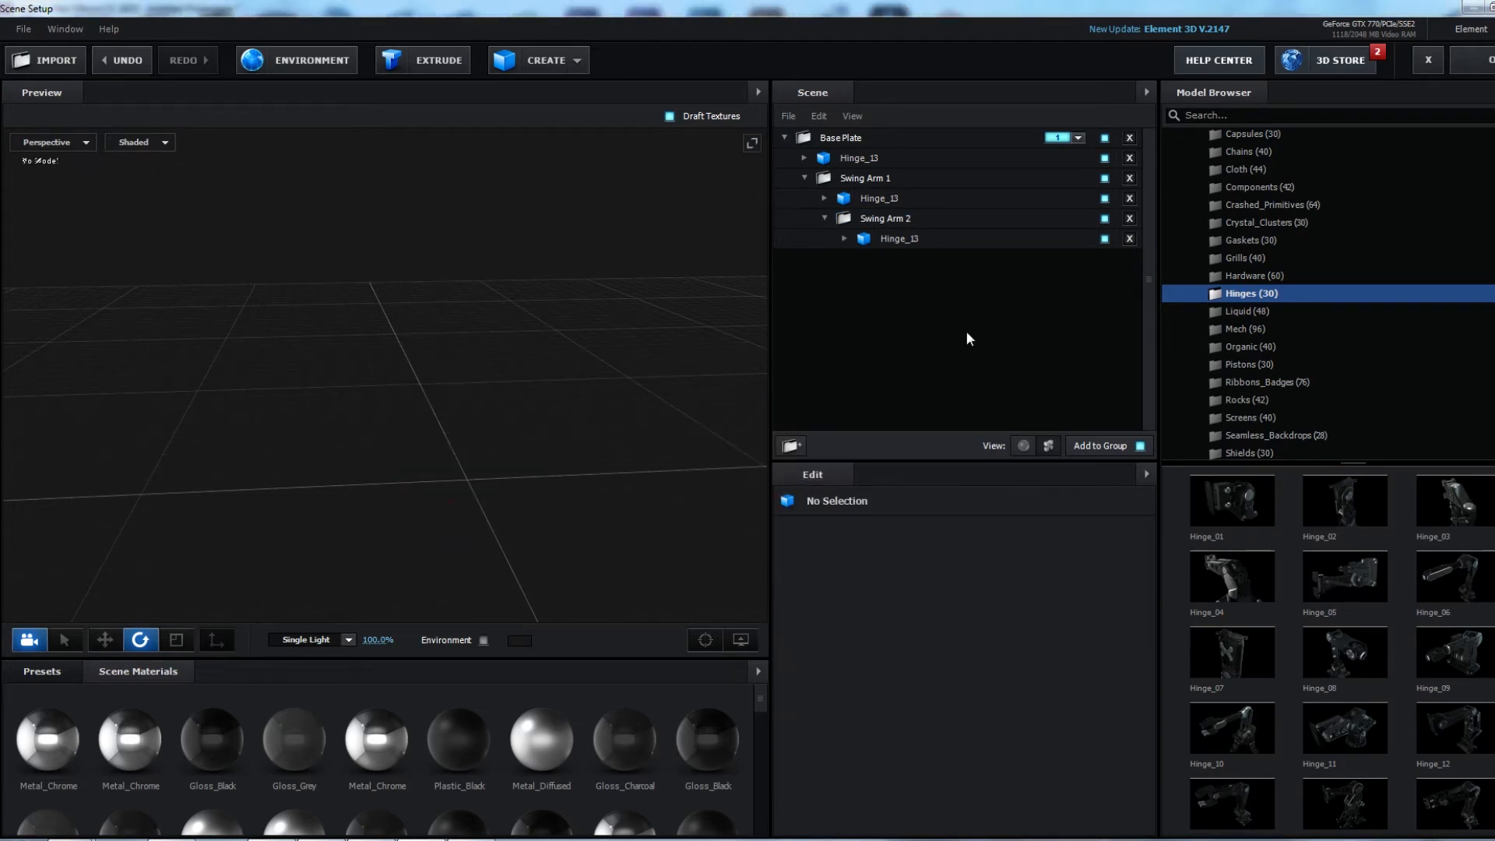
left_click(792, 445)
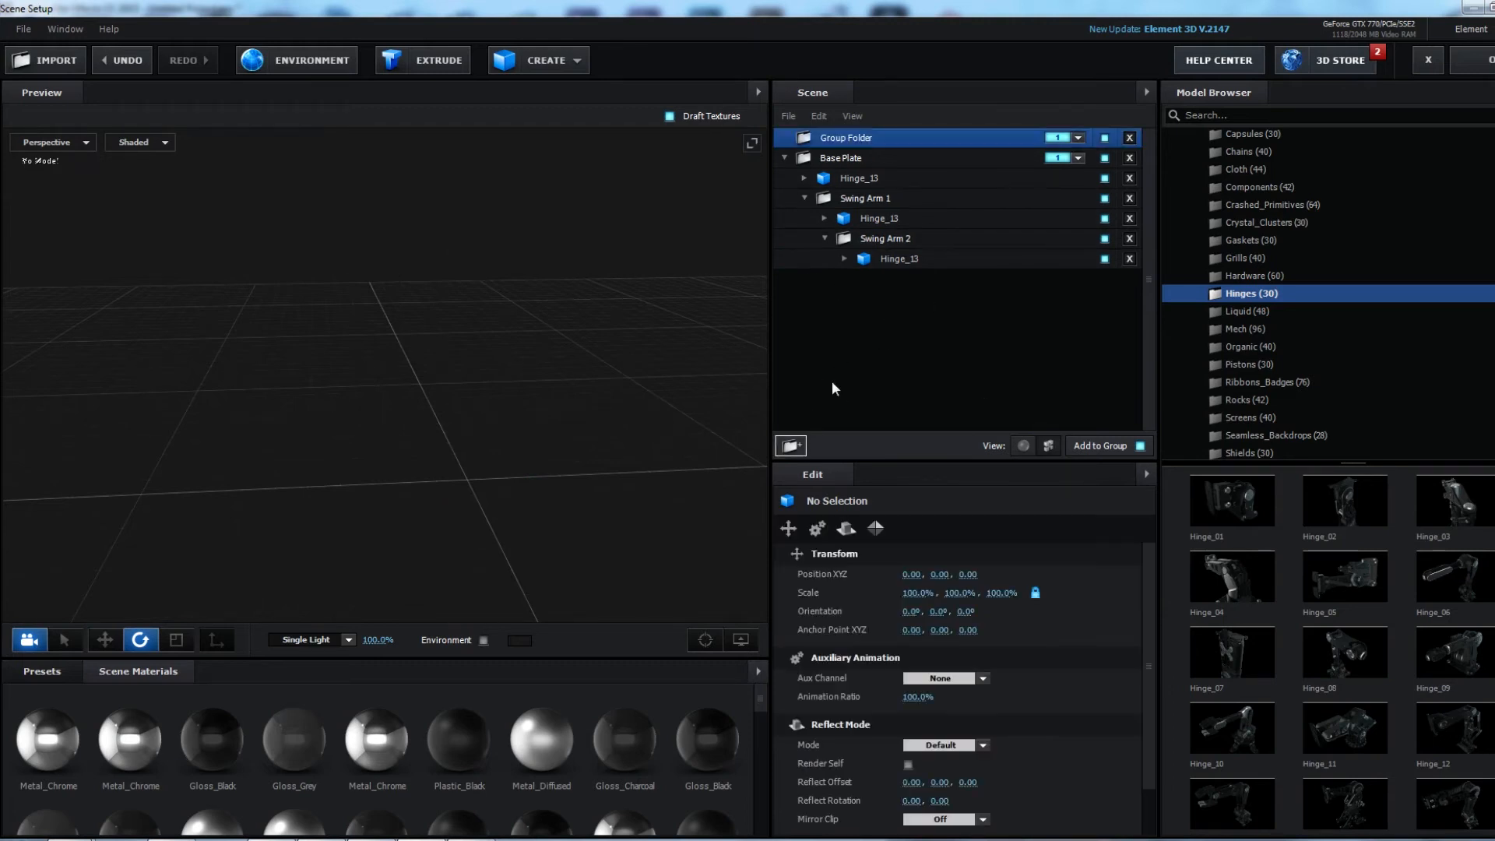
left_click_drag(843, 137, 936, 305)
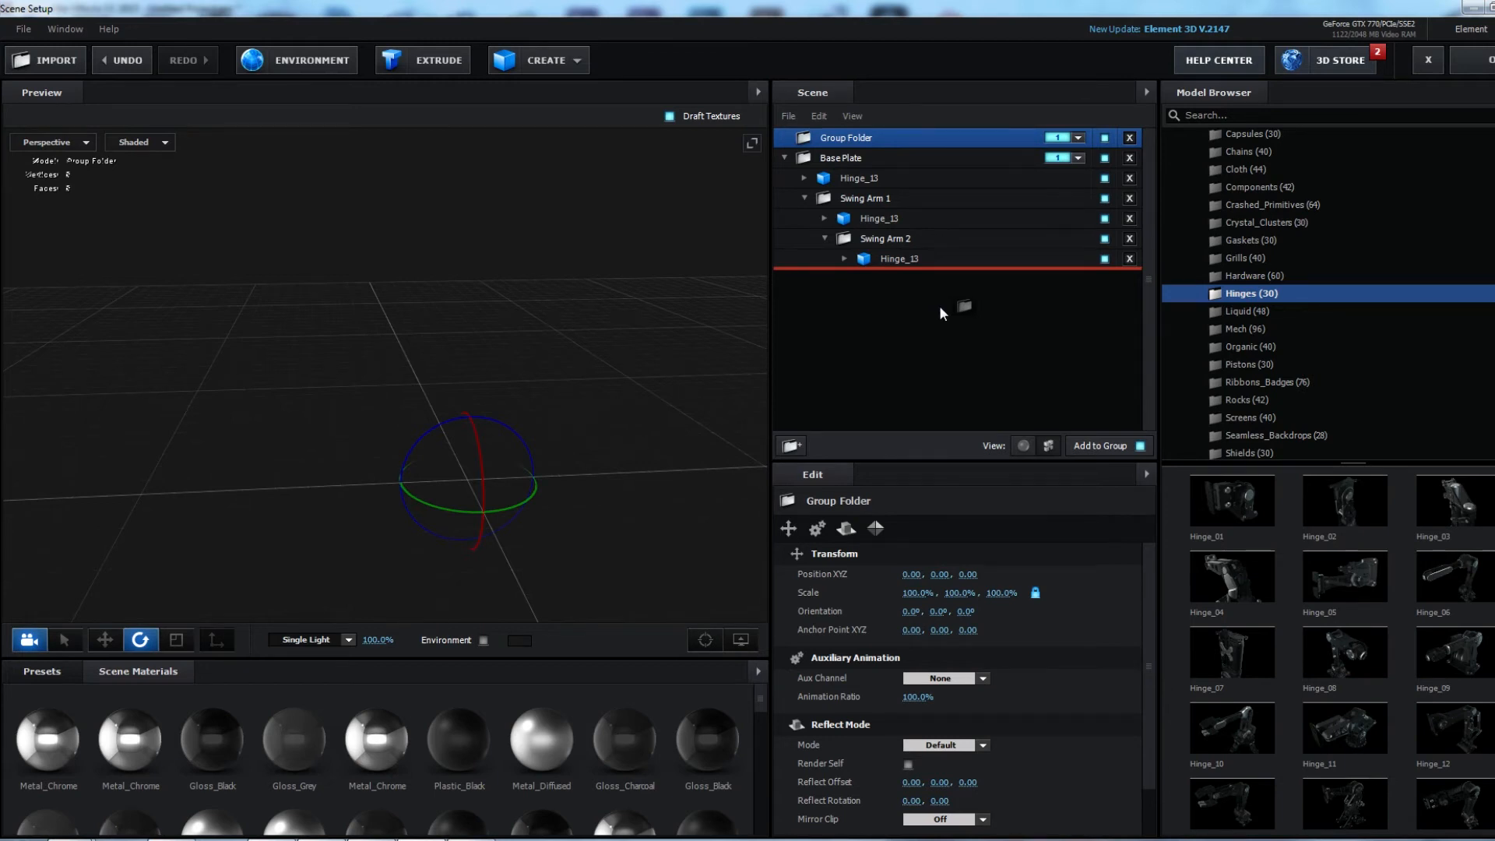
left_click_drag(939, 306, 915, 274)
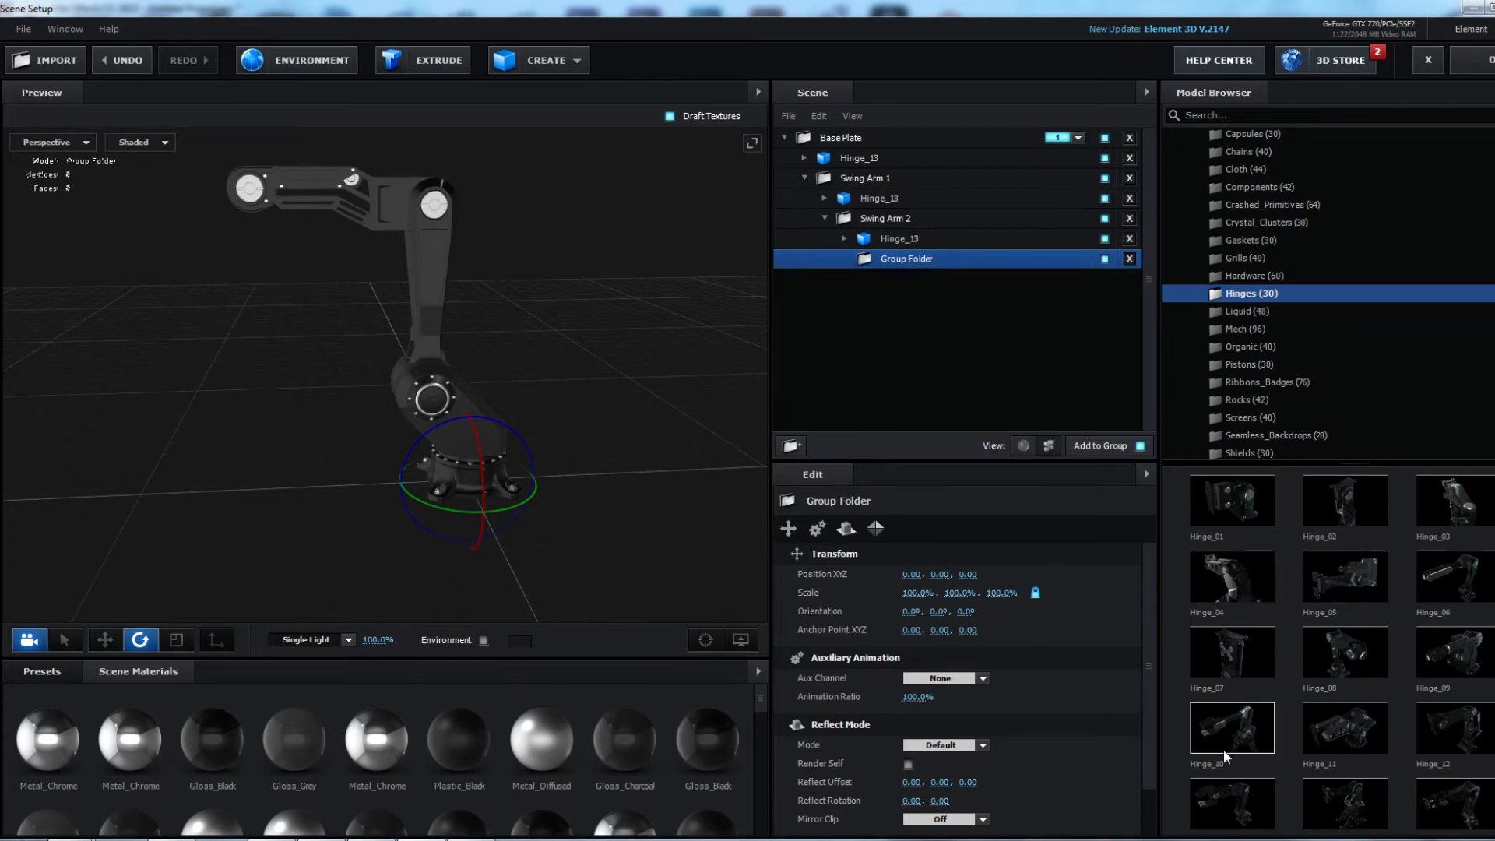
Add Hinge_13 to the folder inside Swing Arm 2 and hide its base plate and both swing arms, keeping Hinge13_Claw1 and Hinge13_Claw2 visible.
left_click(1227, 802)
left_click(864, 278)
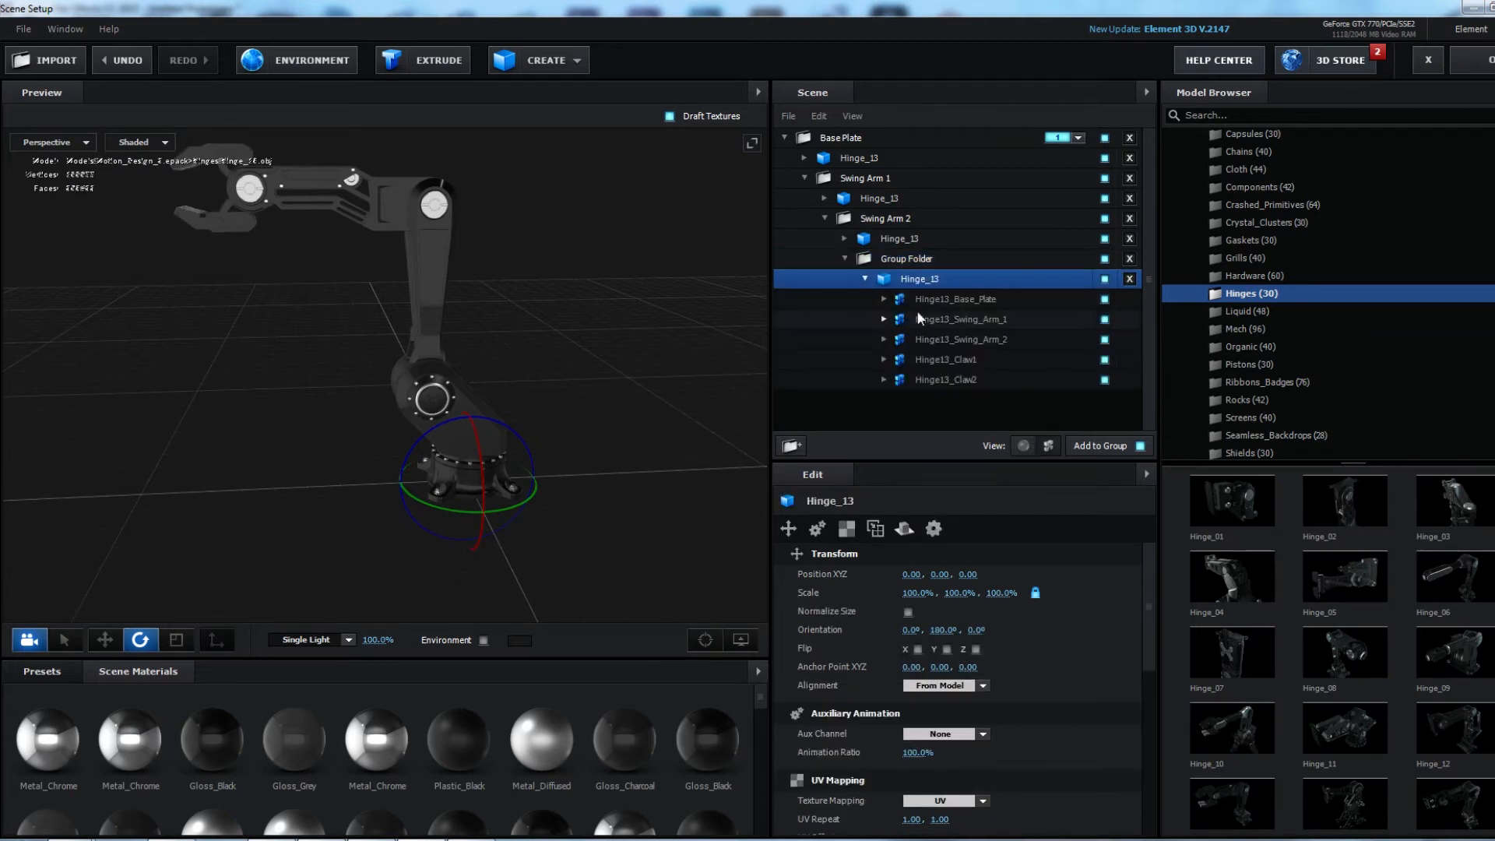
left_click(1104, 300)
left_click(1104, 319)
left_click(1104, 339)
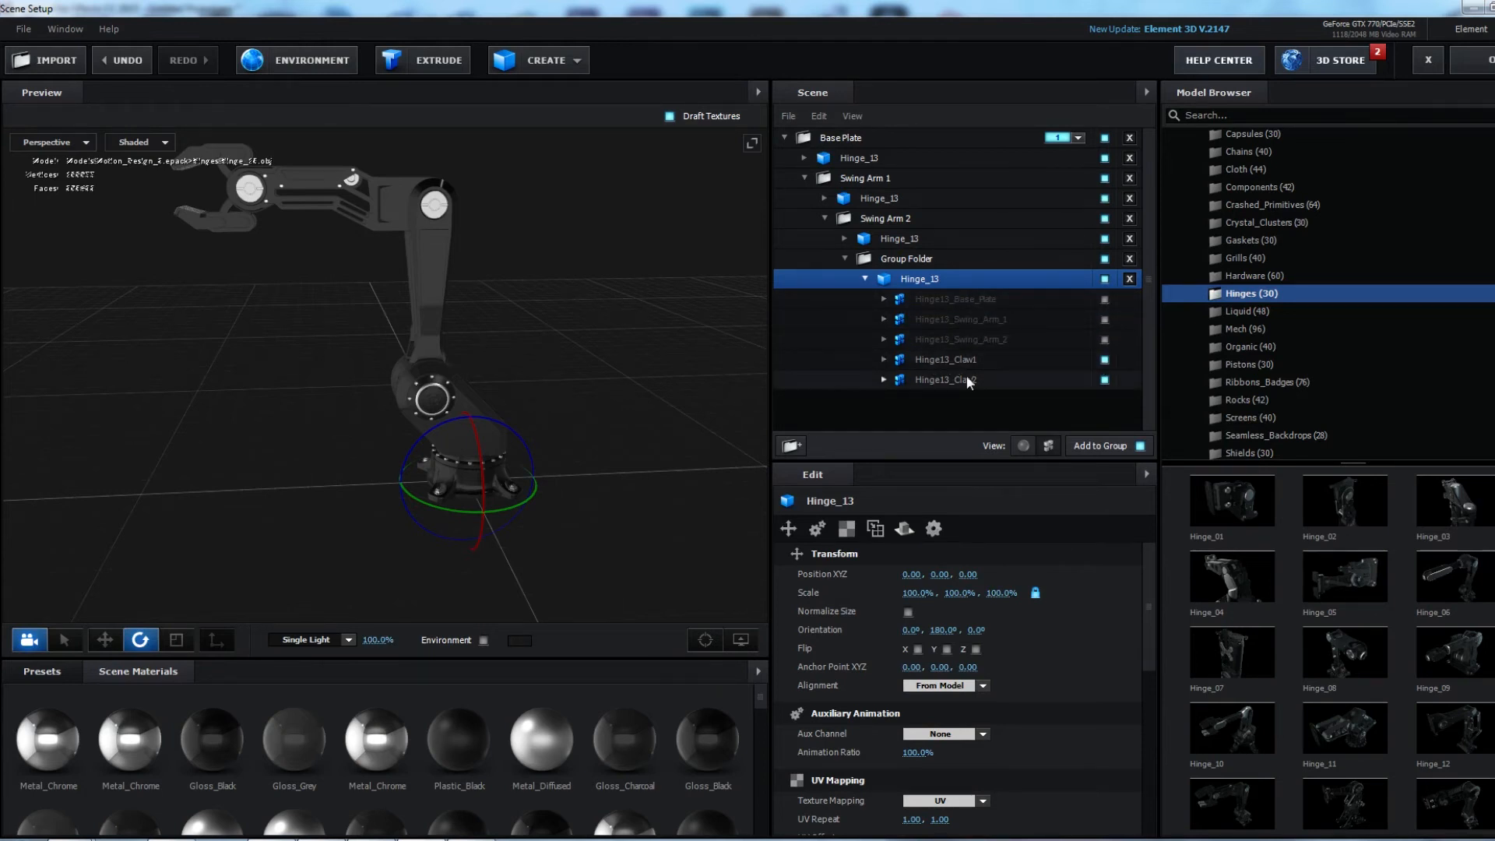
left_click(1105, 361)
left_click(1105, 363)
left_click(1104, 379)
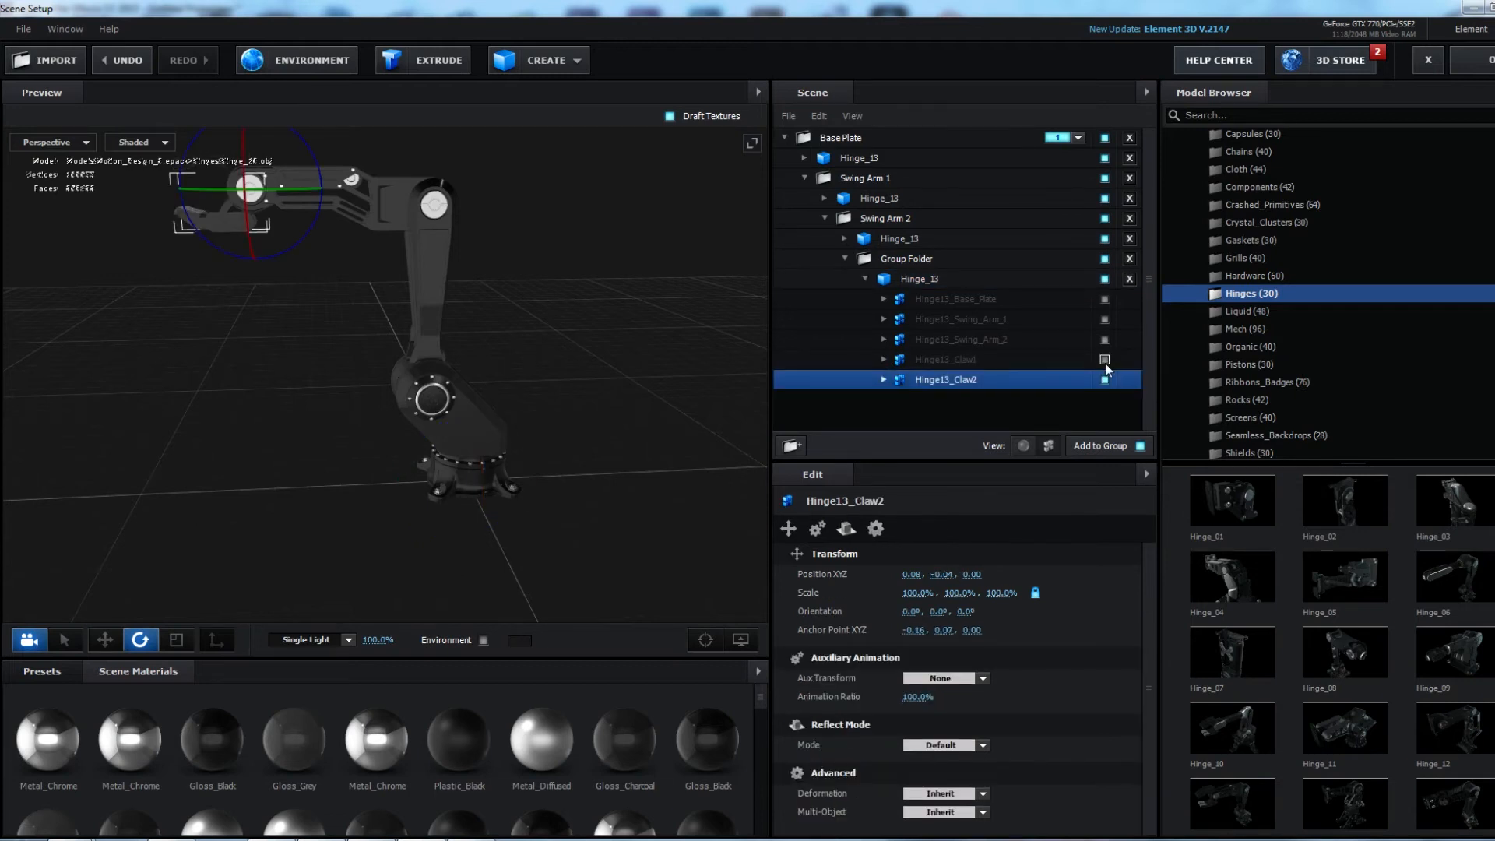
Rename the innermost group folder to Claw and select the Swing Arm 1 folder.
left_click(867, 277)
double_click(919, 259)
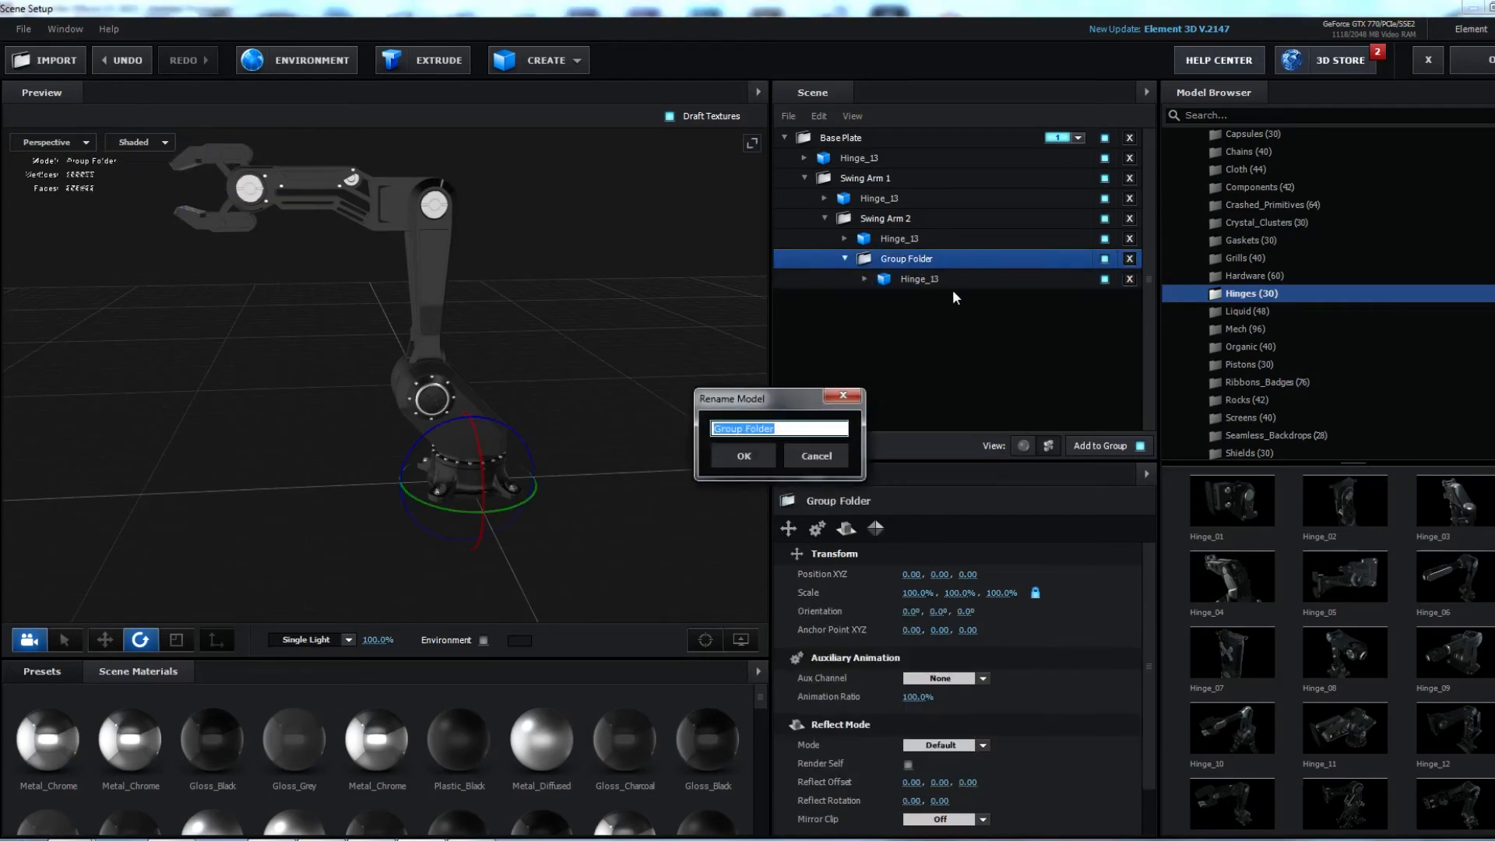
type("Claw")
key("Return")
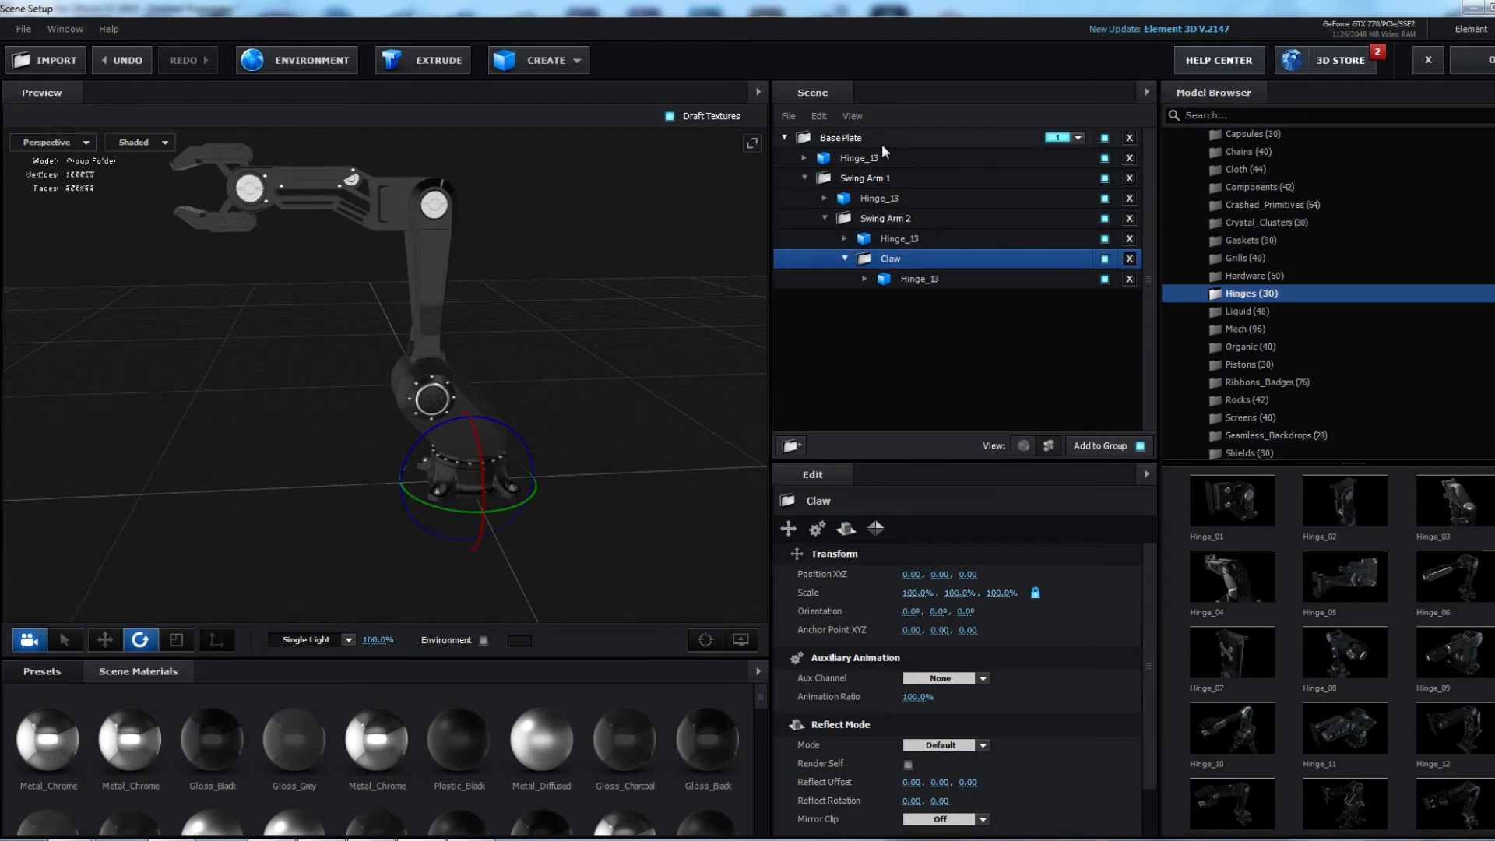
left_click(841, 180)
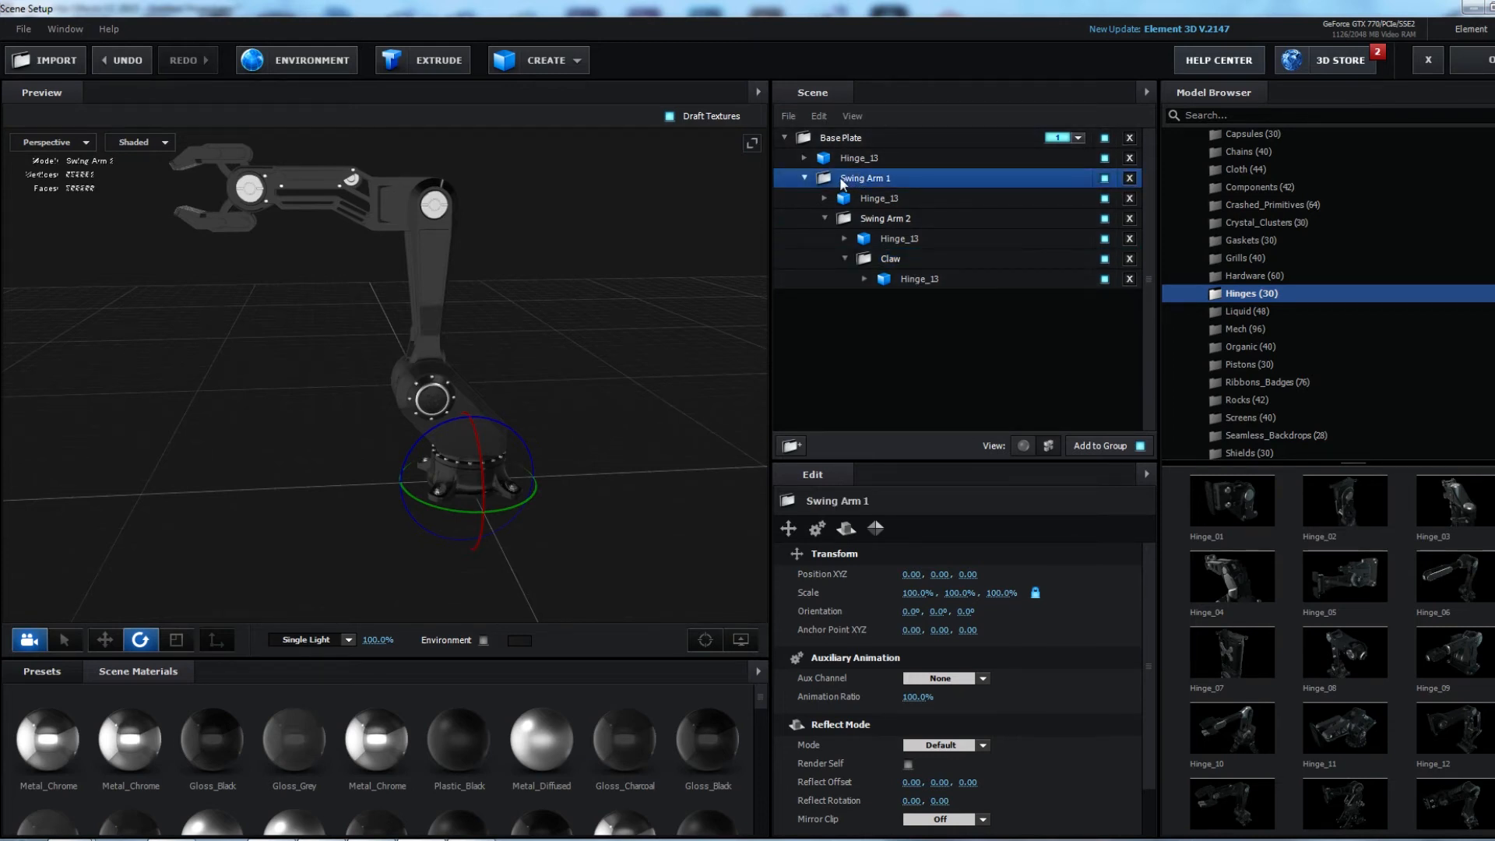
Hide and re-show the Swing Arm 1, Swing Arm 2 and Claw folders one at a time to check which parts each controls.
left_click(1105, 178)
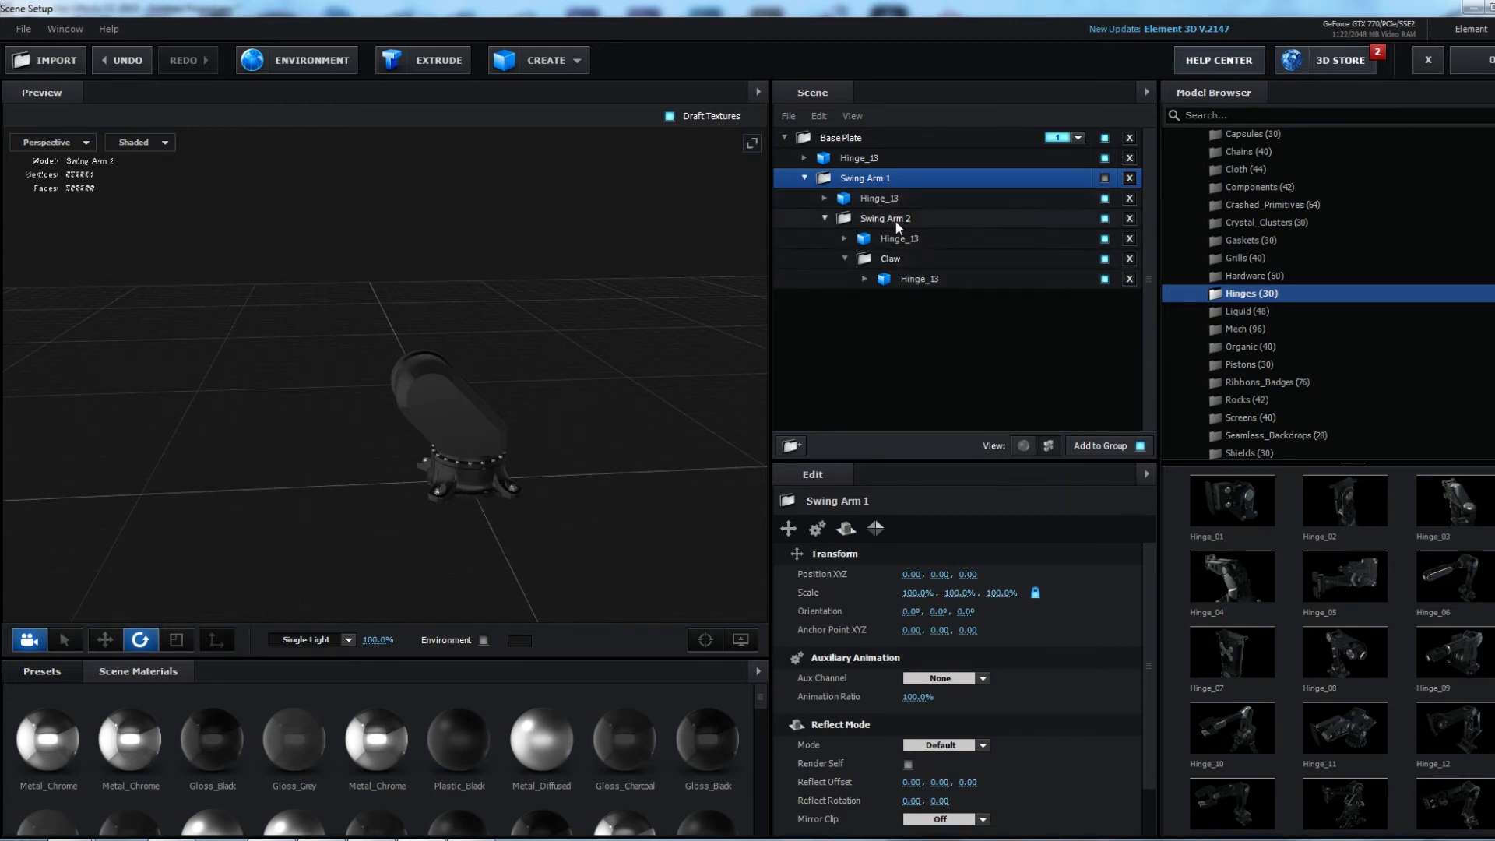
left_click(1104, 178)
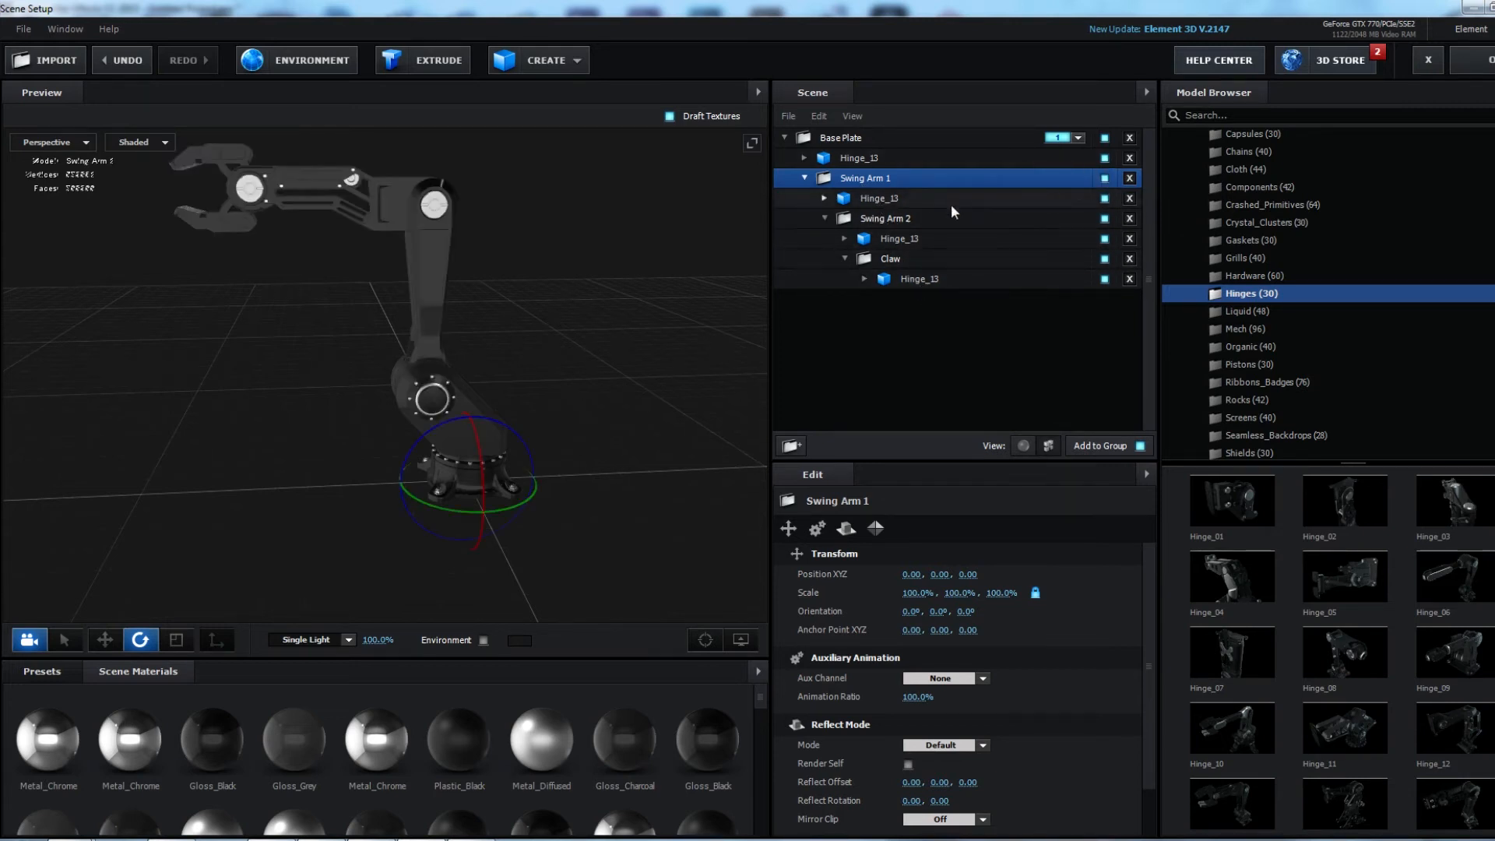
left_click(888, 219)
left_click(1104, 219)
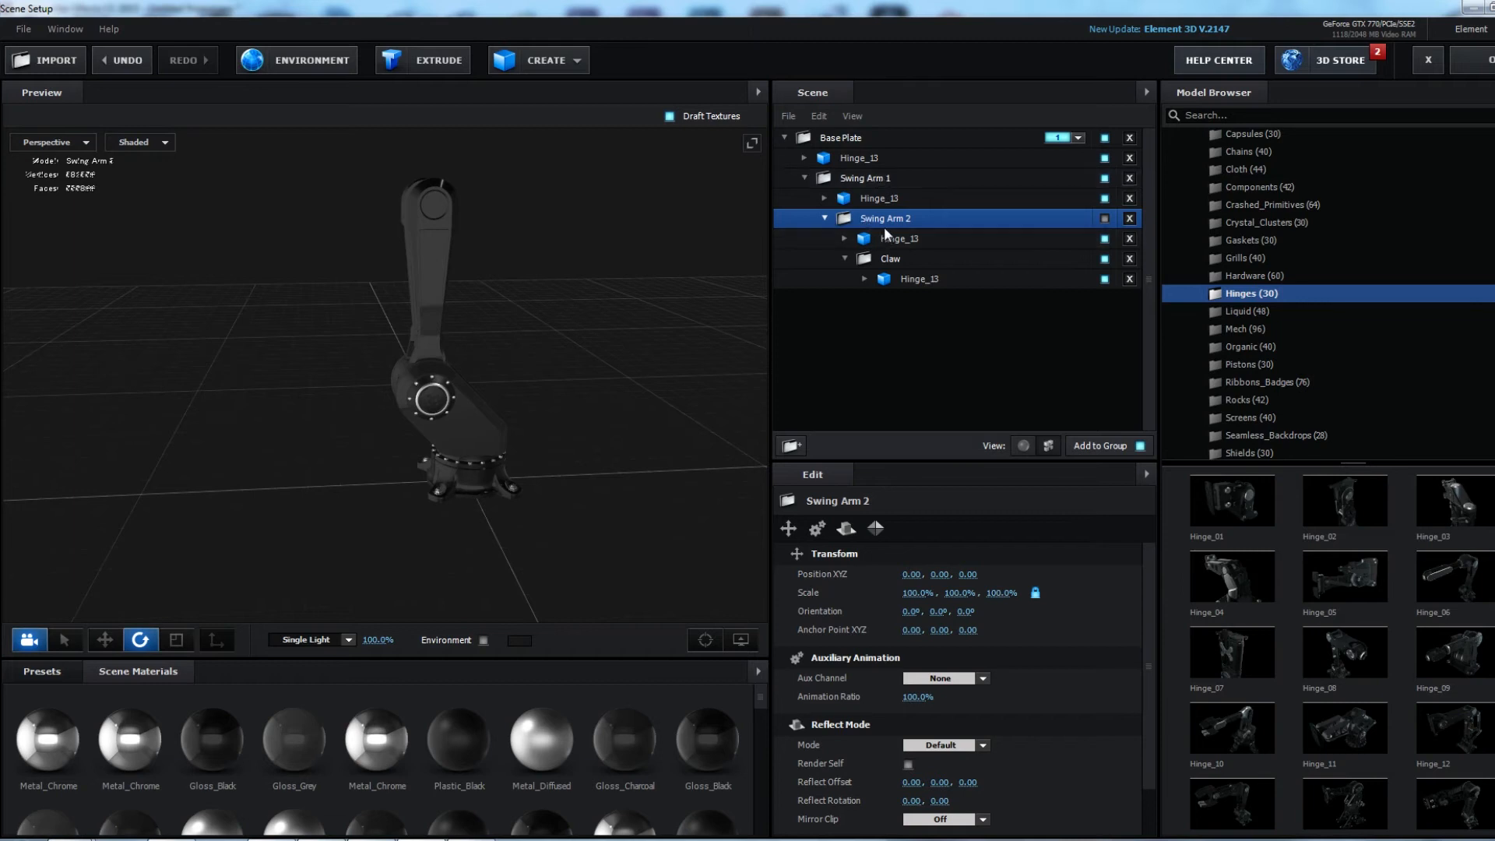
left_click(1103, 219)
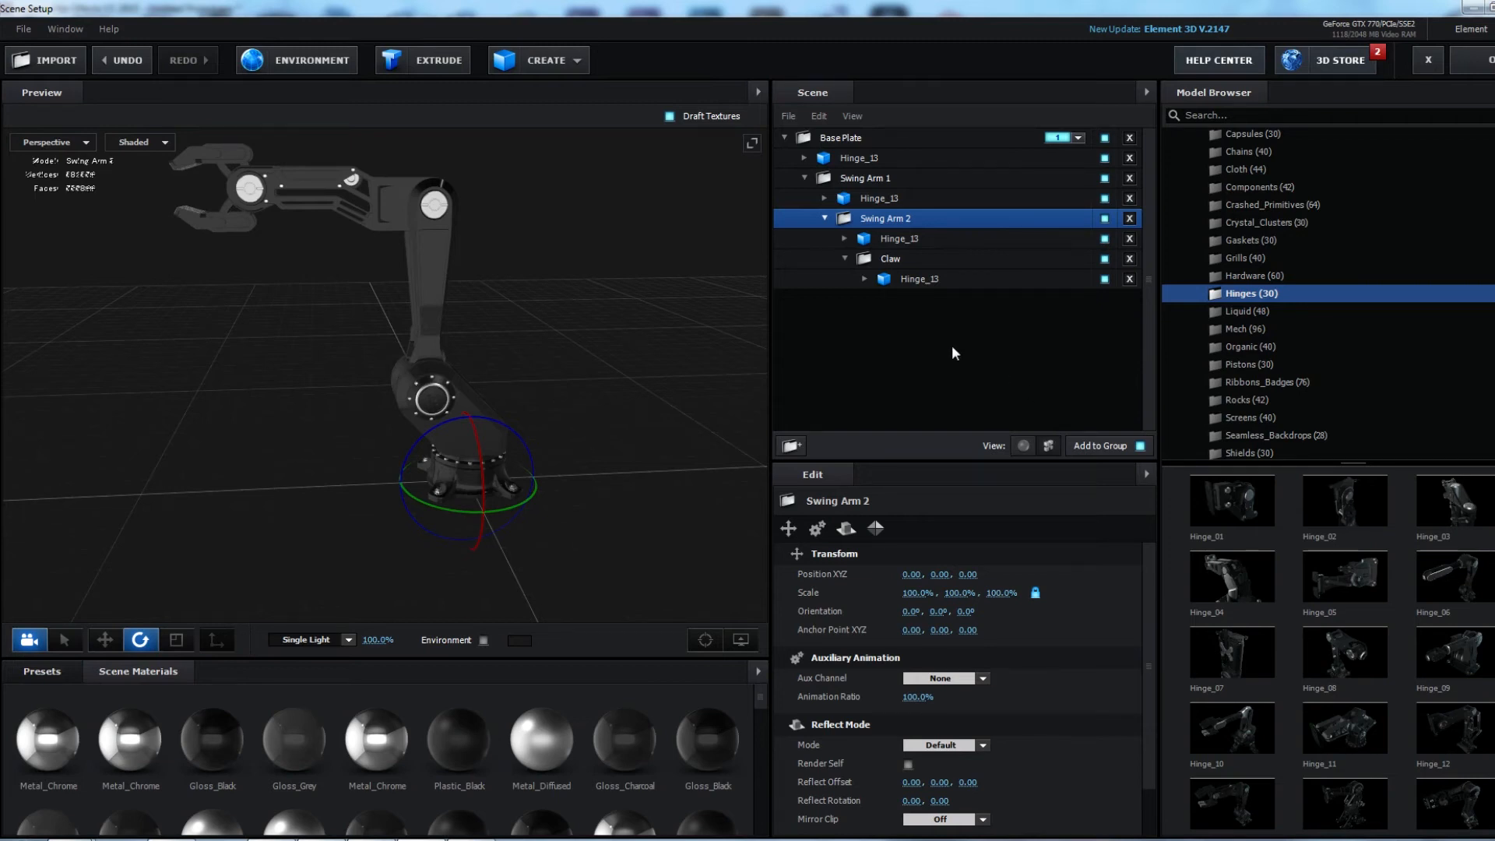
left_click(888, 258)
left_click(1104, 258)
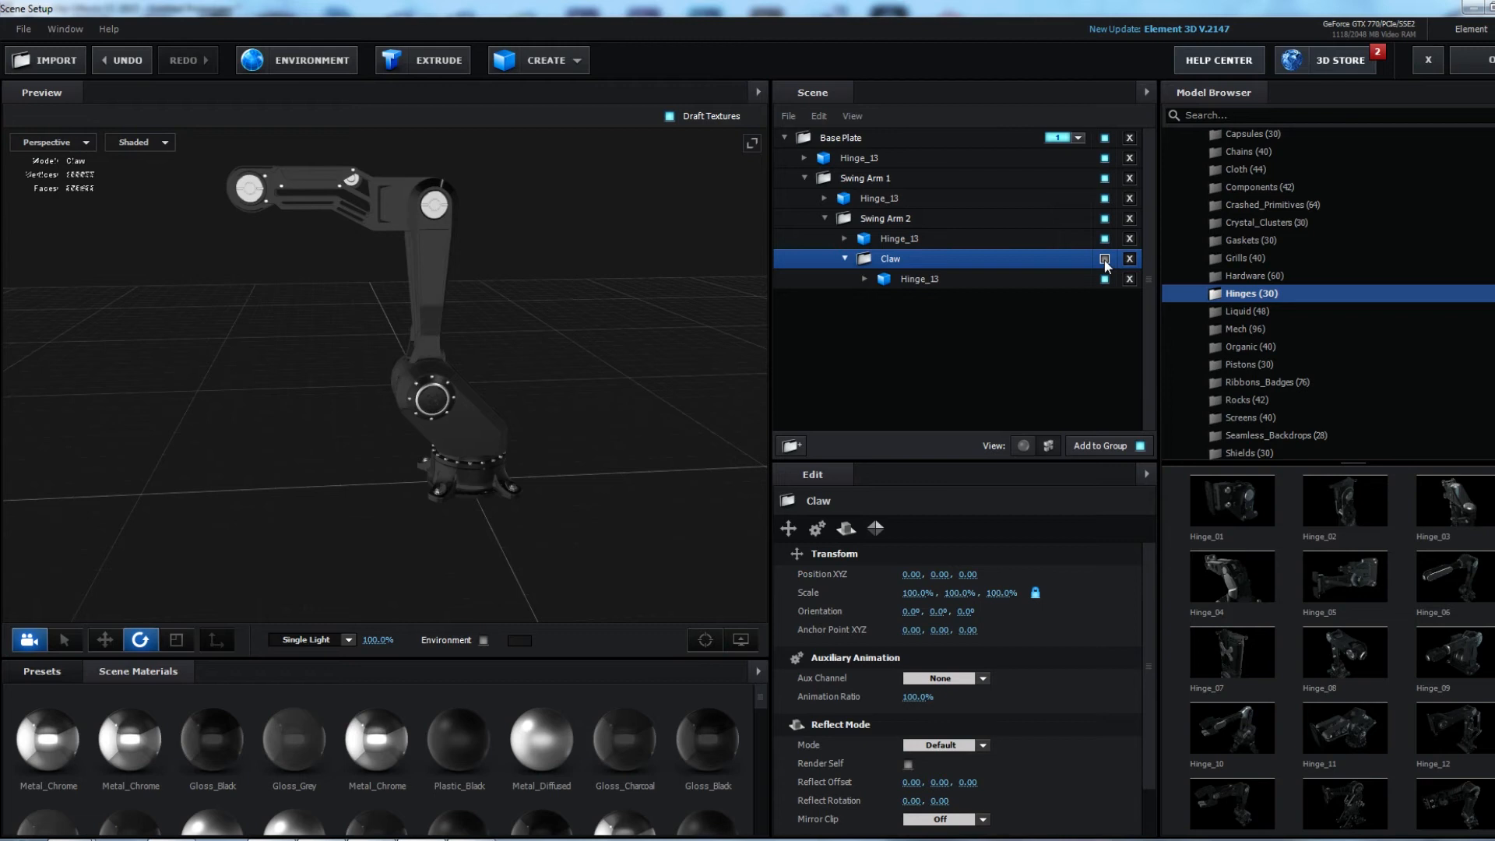
left_click(1104, 258)
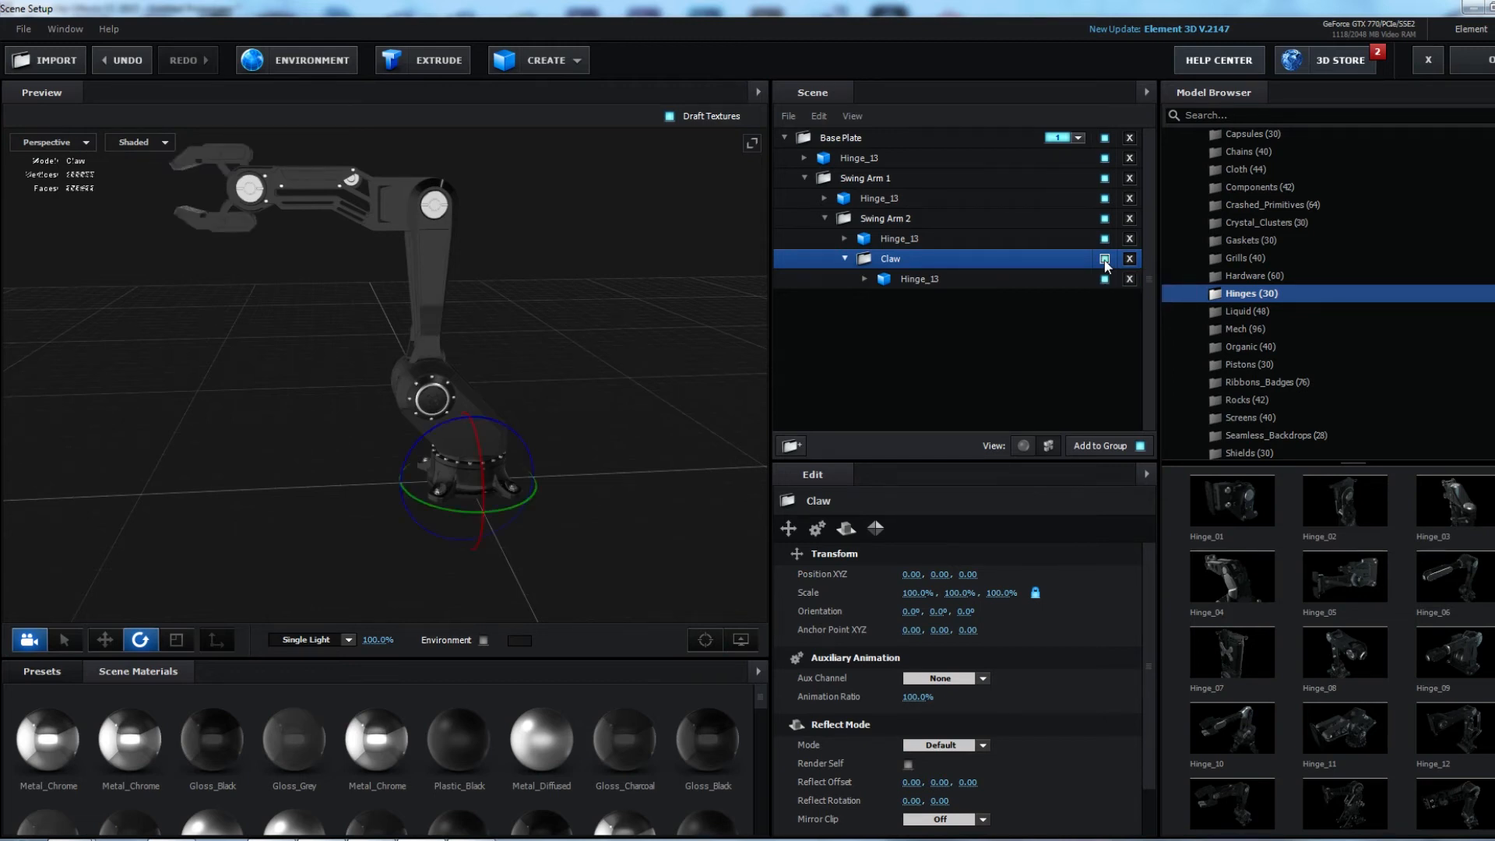
Try rotating the Base Plate folder about its default pivot and undo the rotation.
left_click(892, 218)
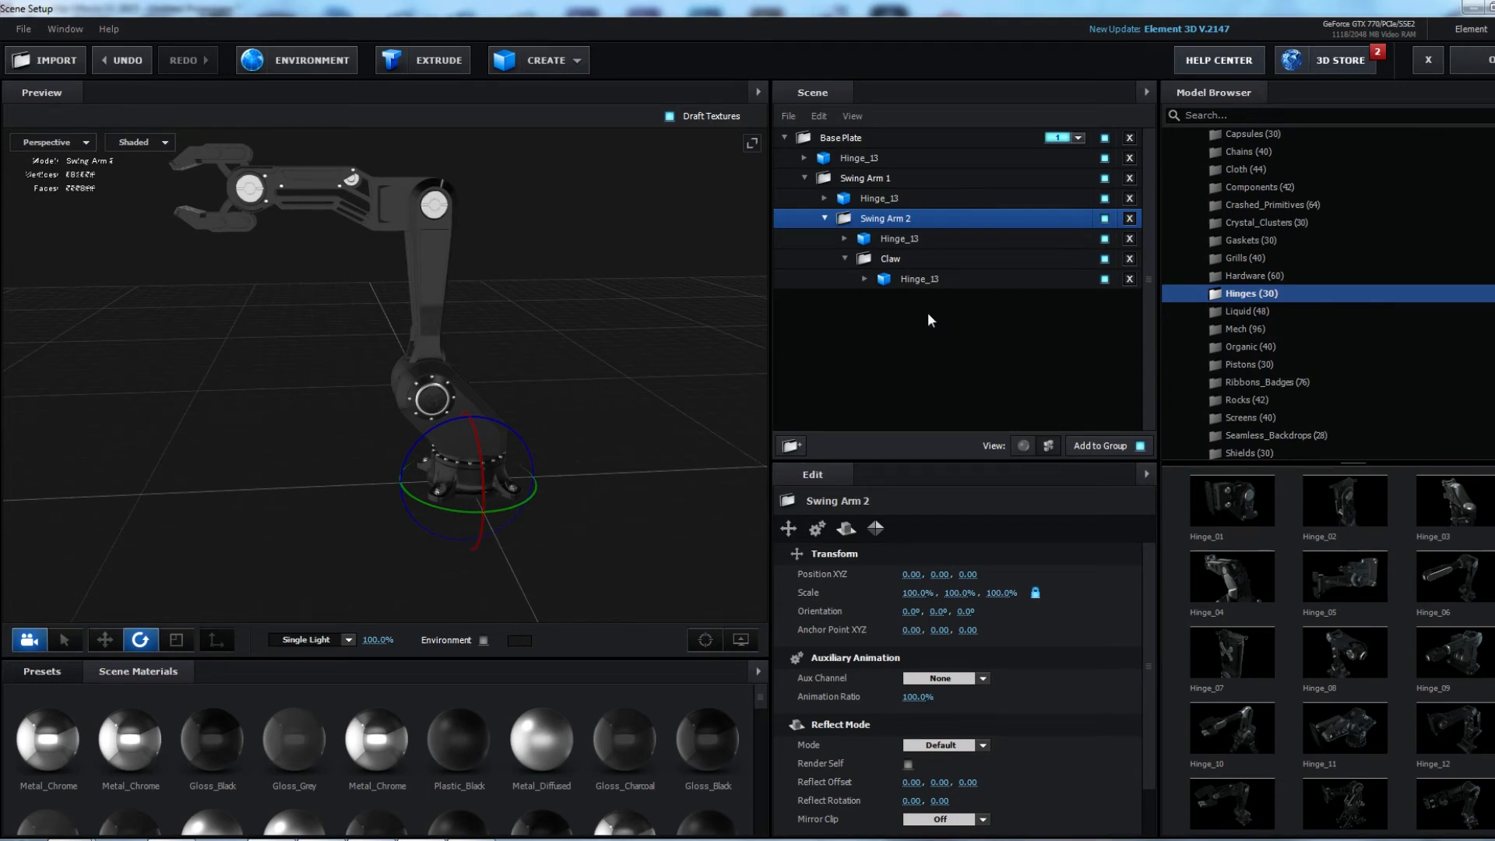
mouse_move(452, 394)
left_mouse_down()
mouse_move(455, 364)
mouse_move(460, 380)
left_mouse_up()
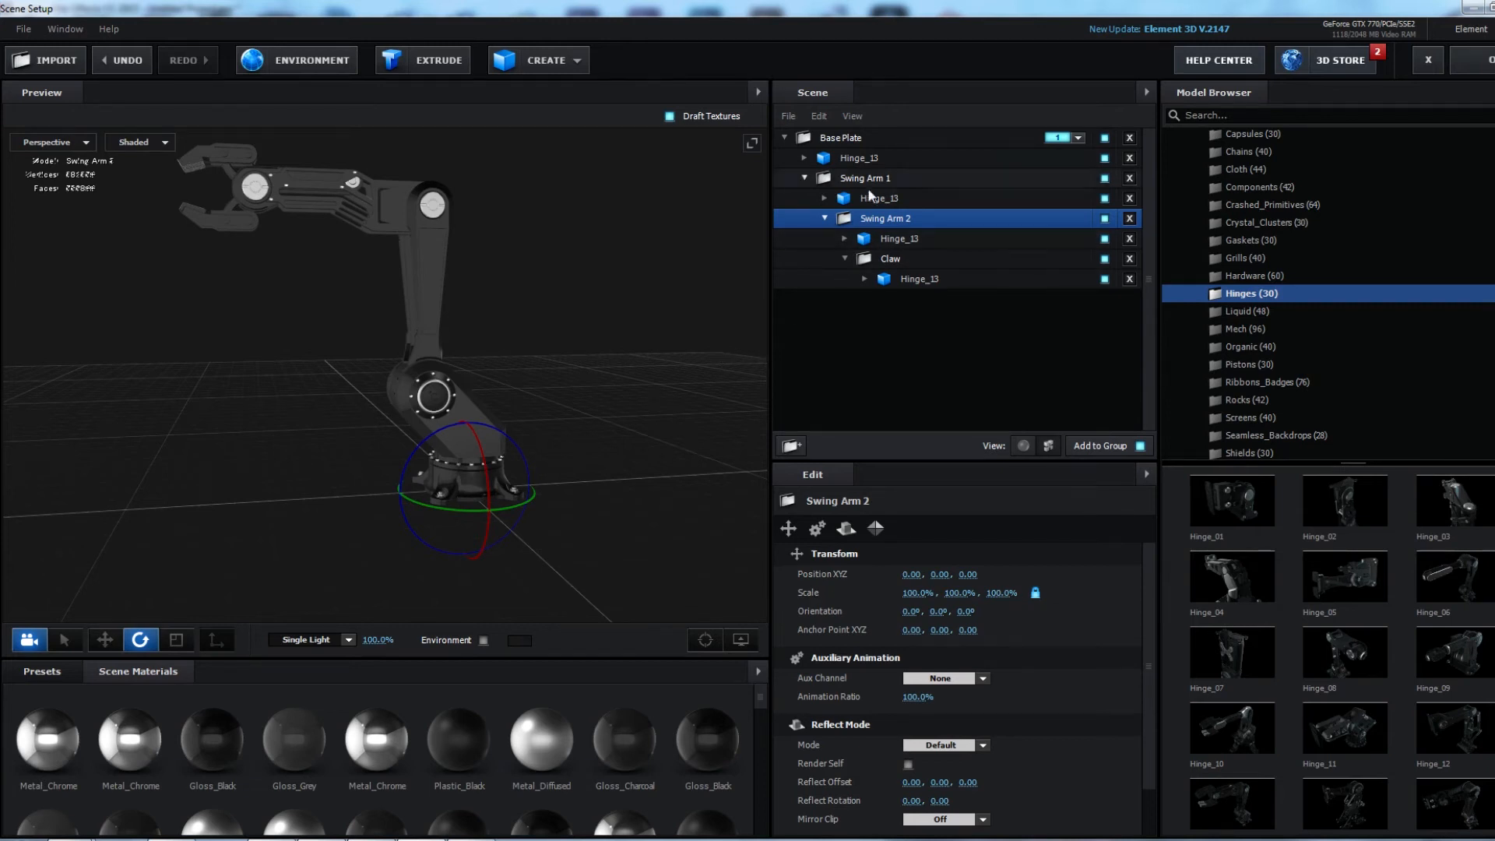
left_click(812, 140)
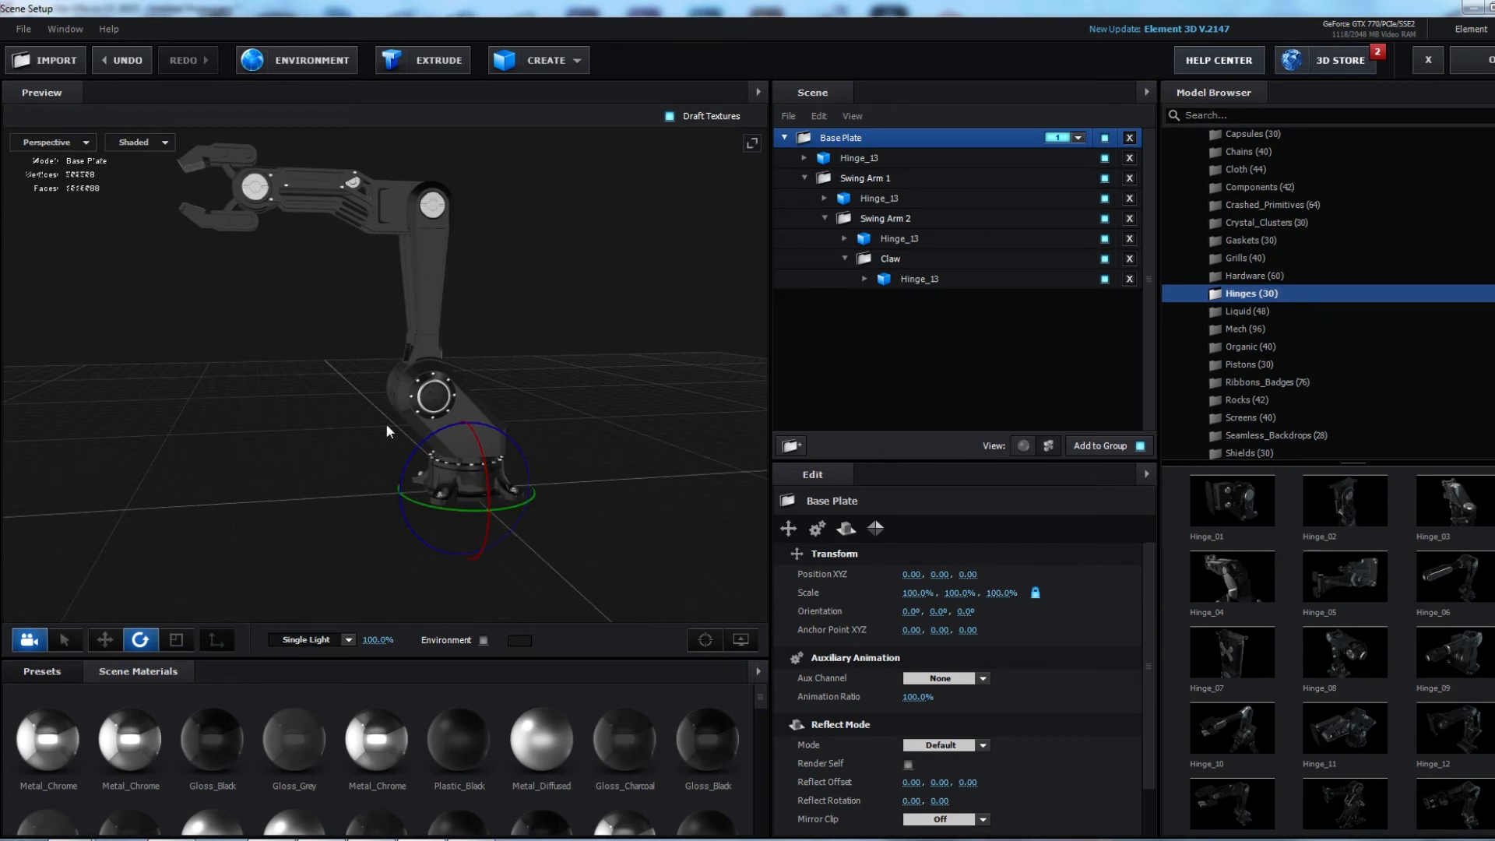
left_click_drag(465, 453, 537, 440)
key("ctrl+z")
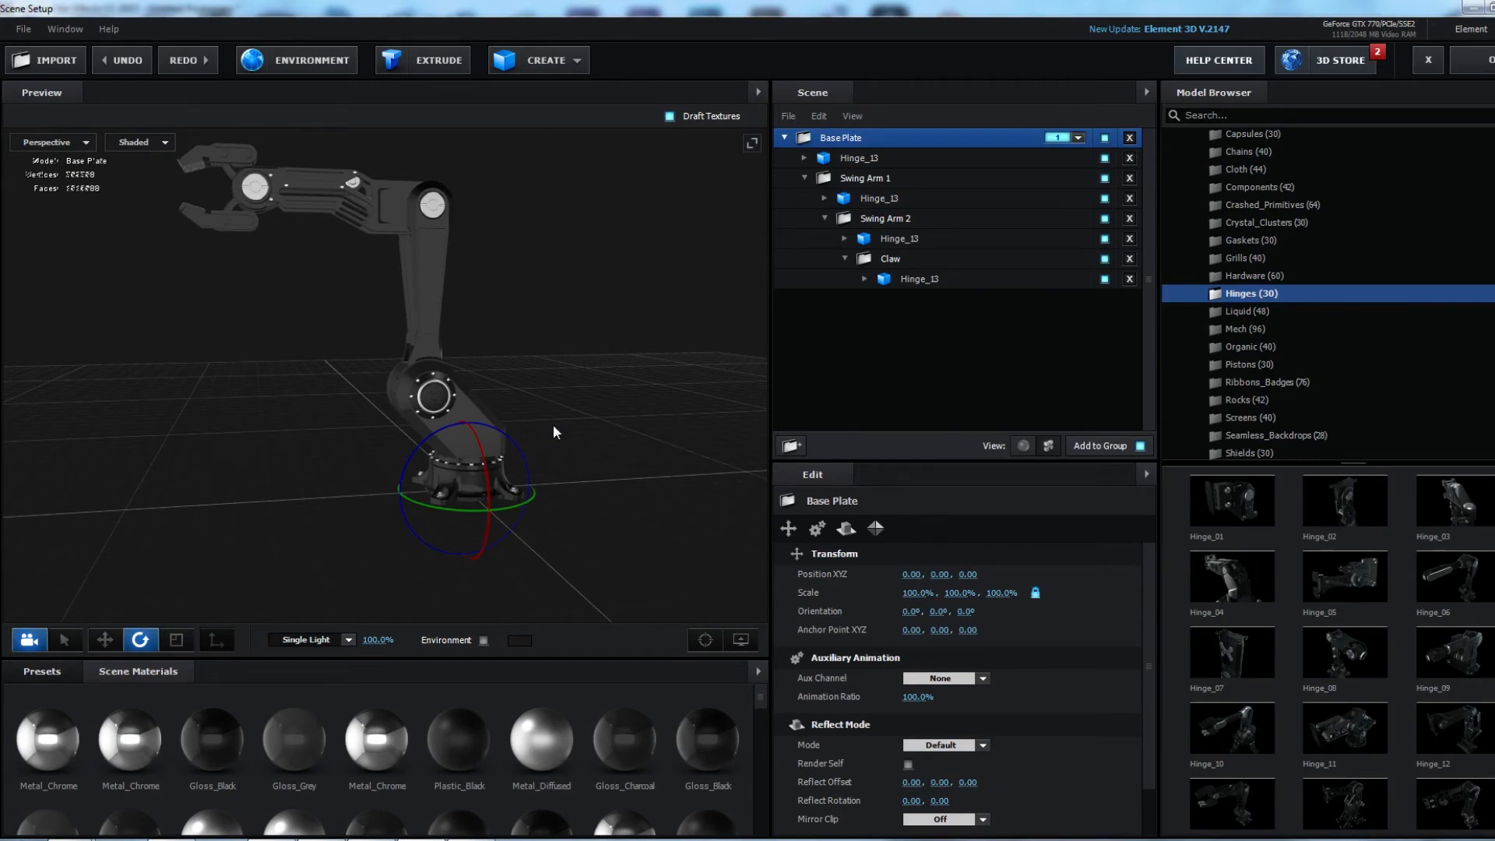
Try rotating the Swing Arm 1 folder to about 31.7° on Z and the Swing Arm 2 folder about its default pivot, undoing each rotation.
left_click(863, 176)
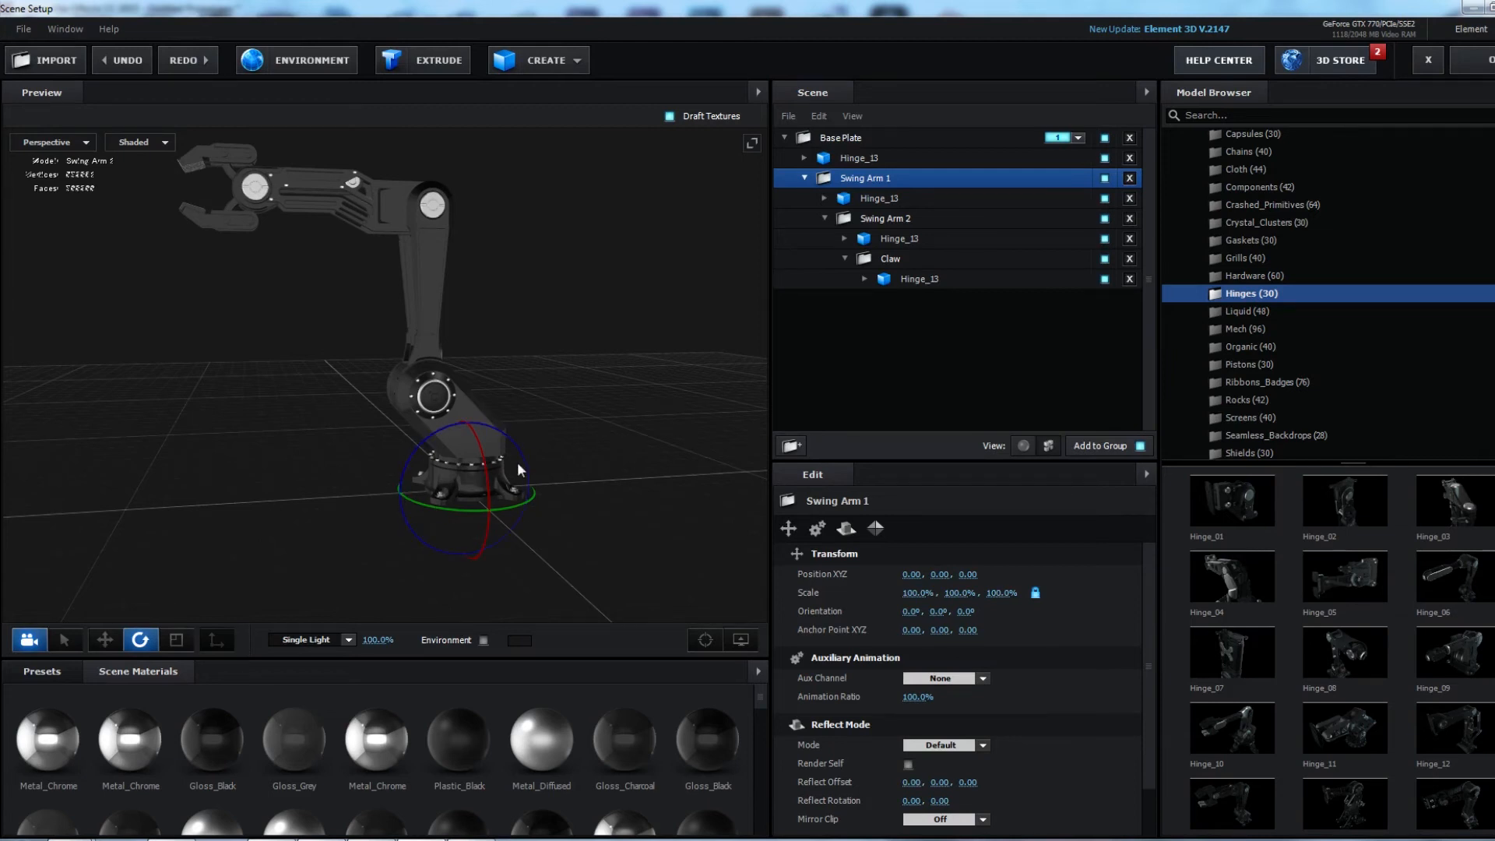
left_click_drag(518, 449, 479, 421)
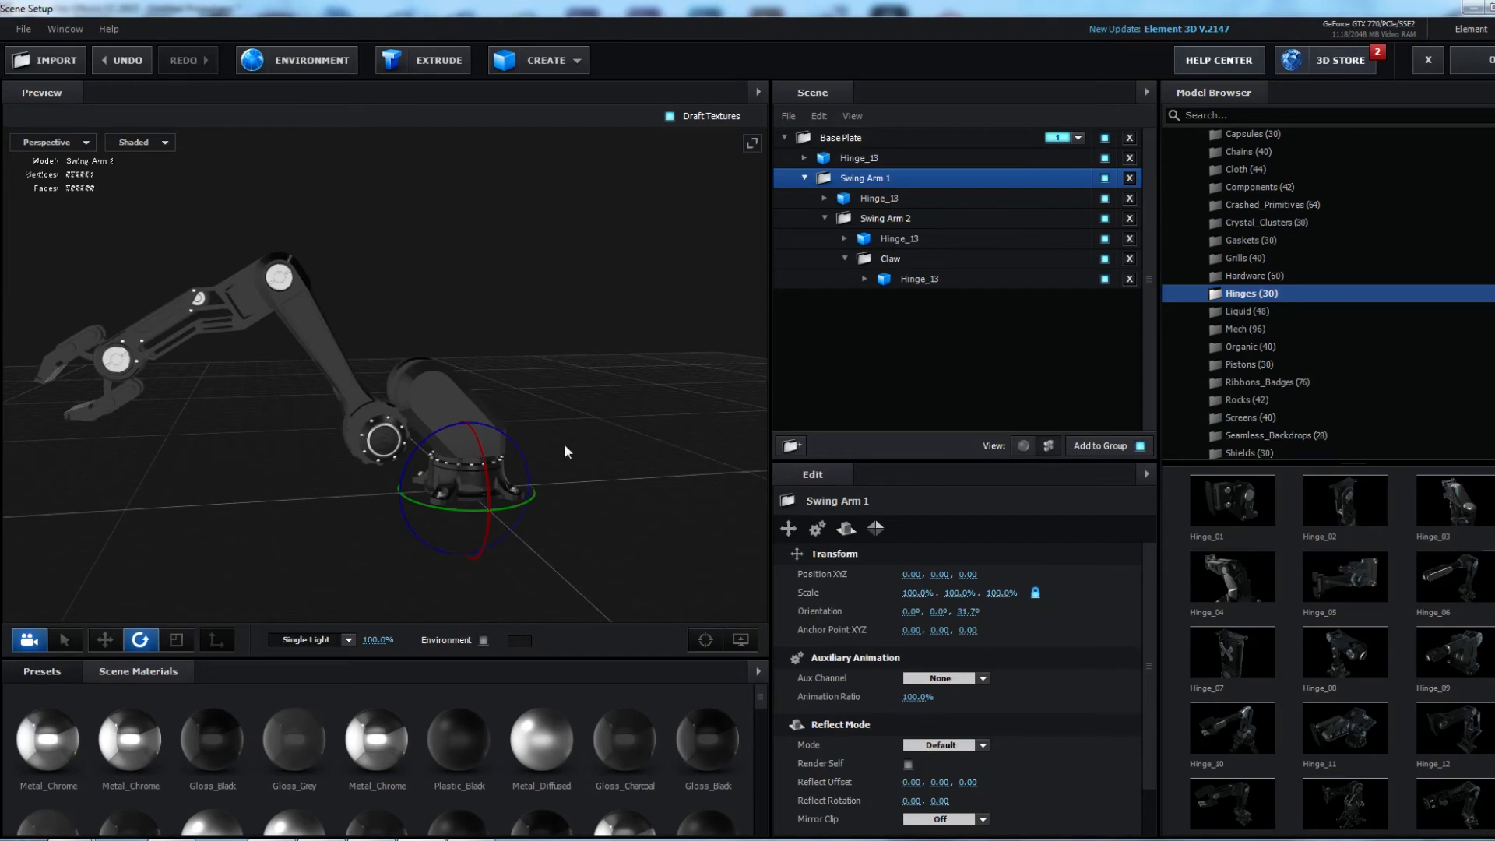
key("ctrl+z")
left_click(895, 219)
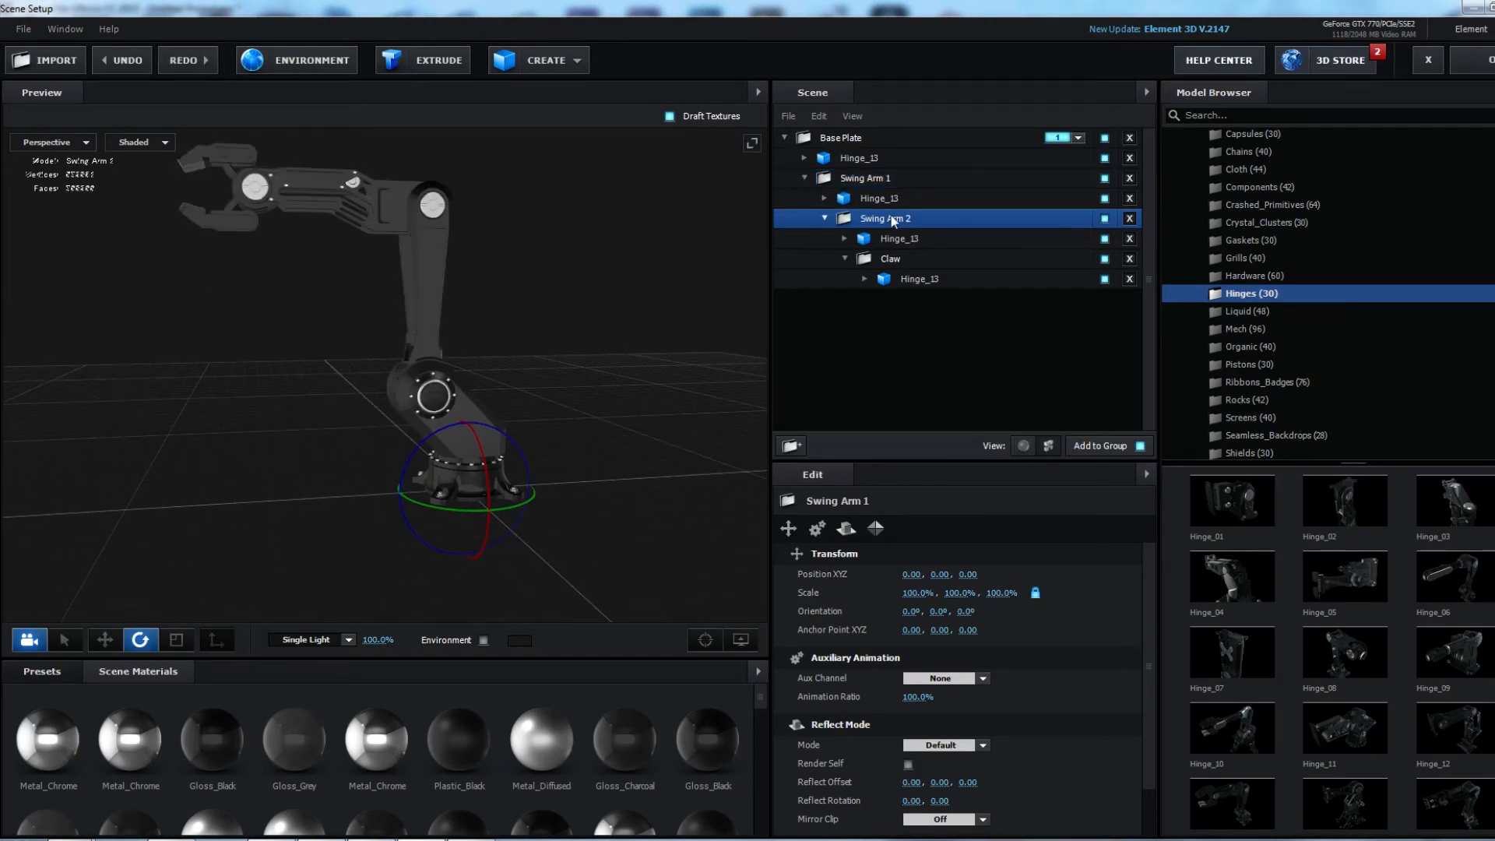
left_click_drag(508, 431, 609, 422)
key("ctrl+z")
left_click(890, 259)
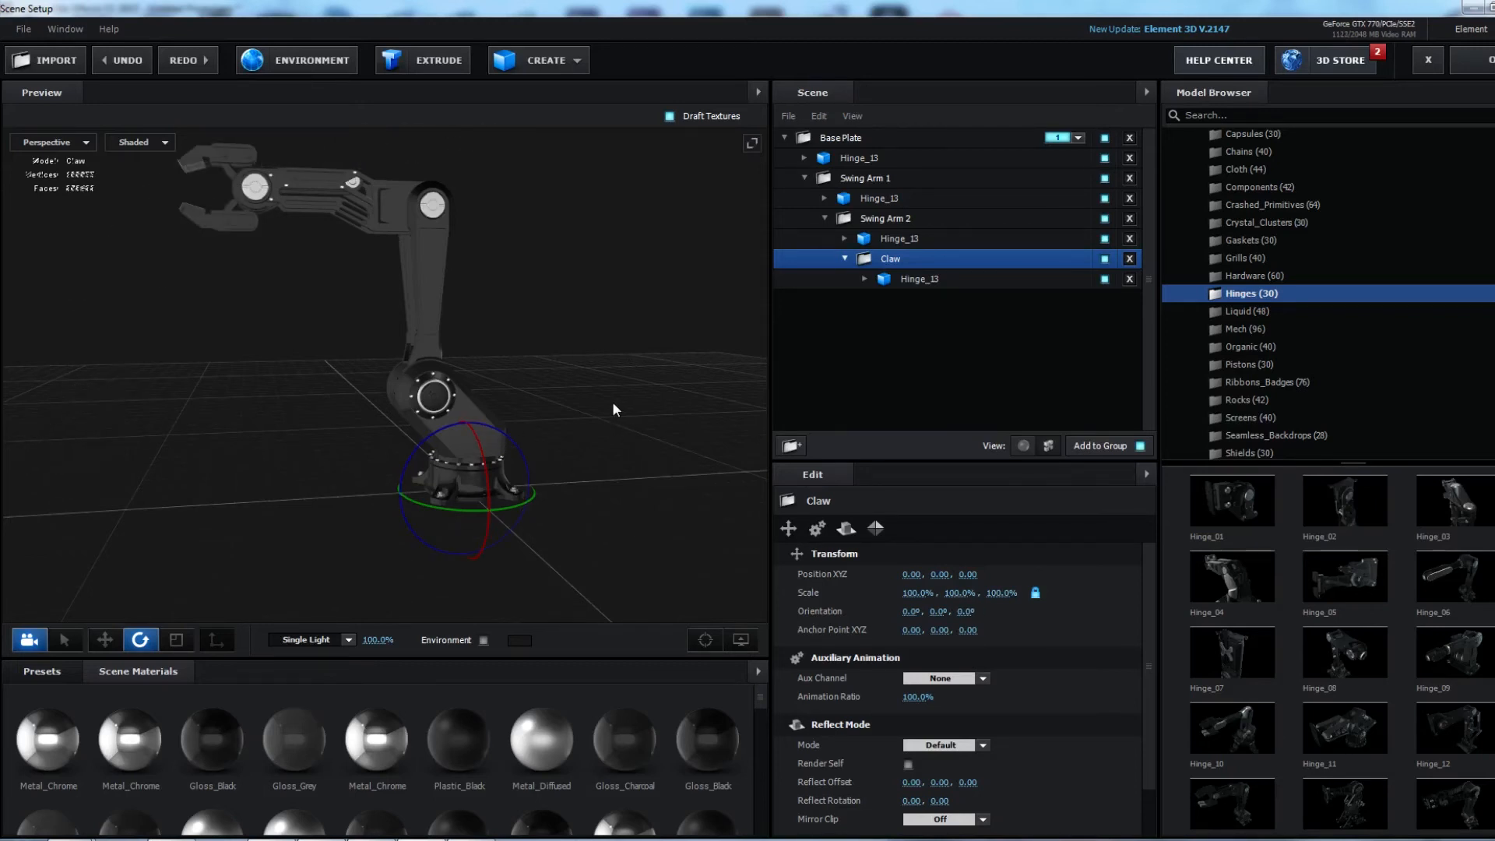
Set the preview to the Front view with Wireframe display, framing the whole robot arm.
left_click(50, 140)
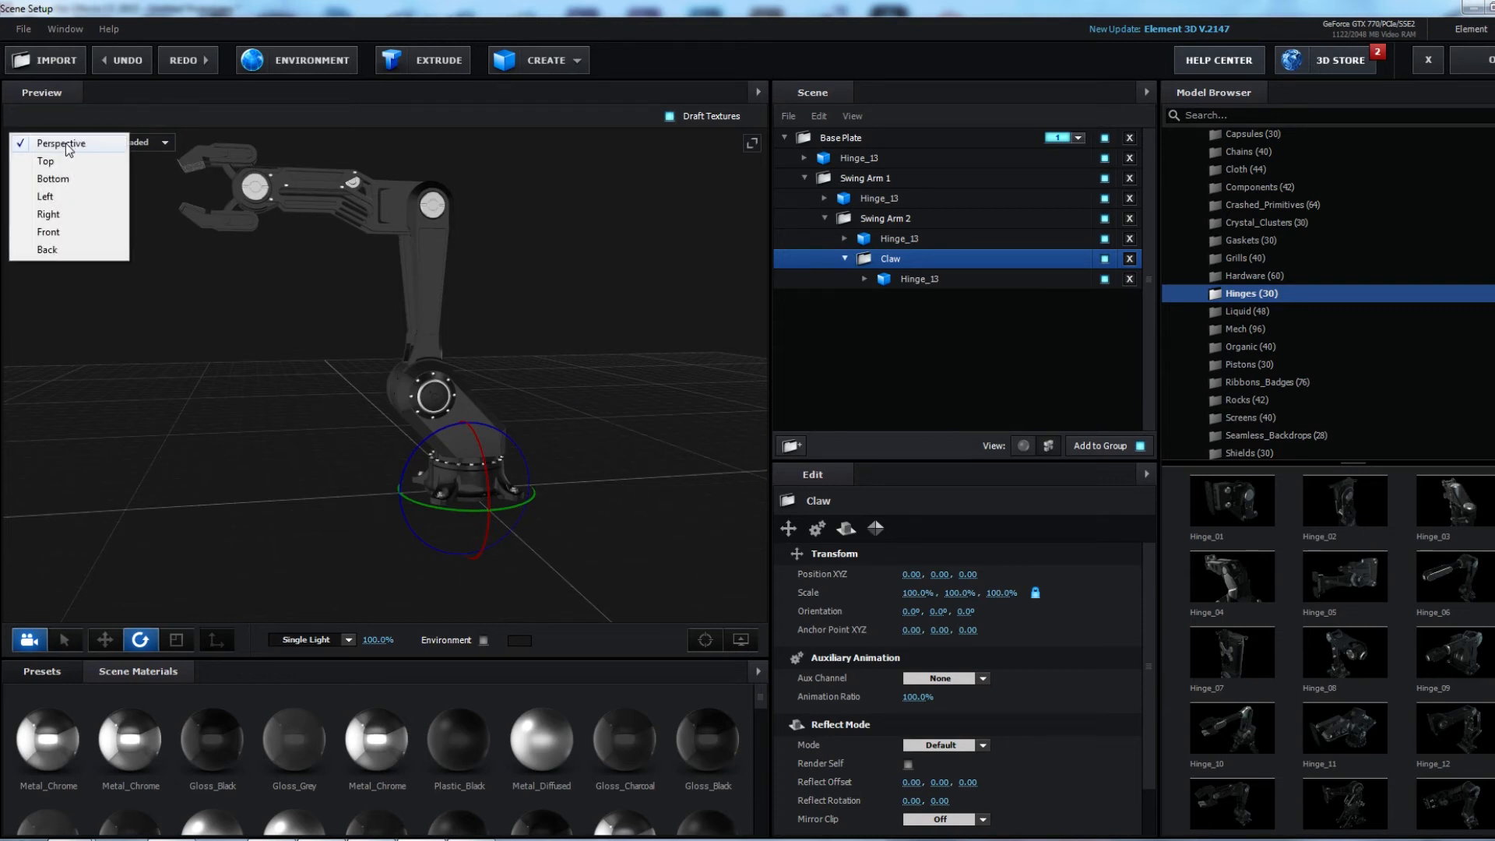
left_click(49, 232)
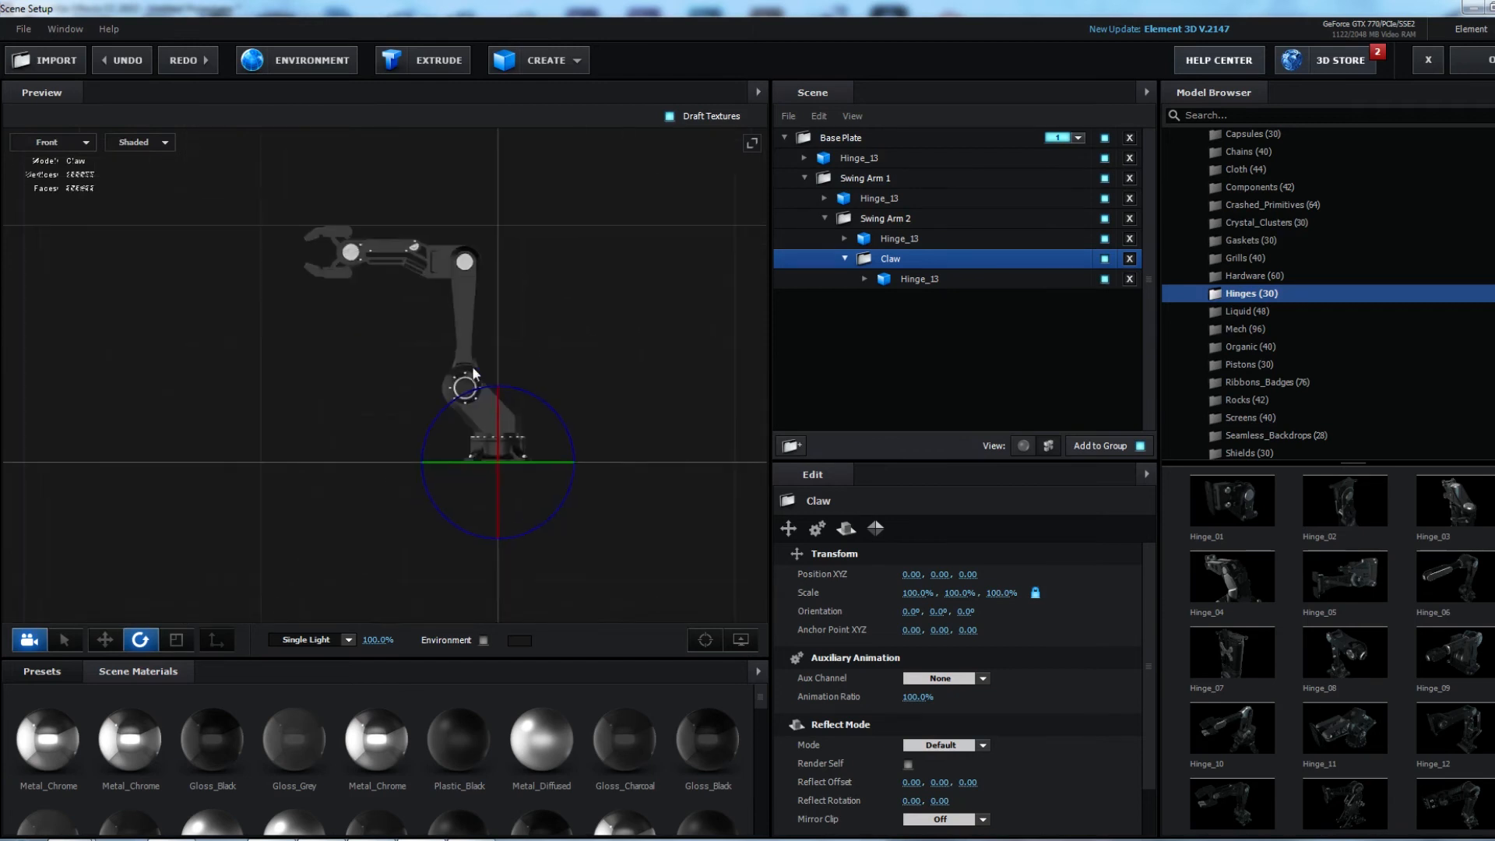
left_click(161, 143)
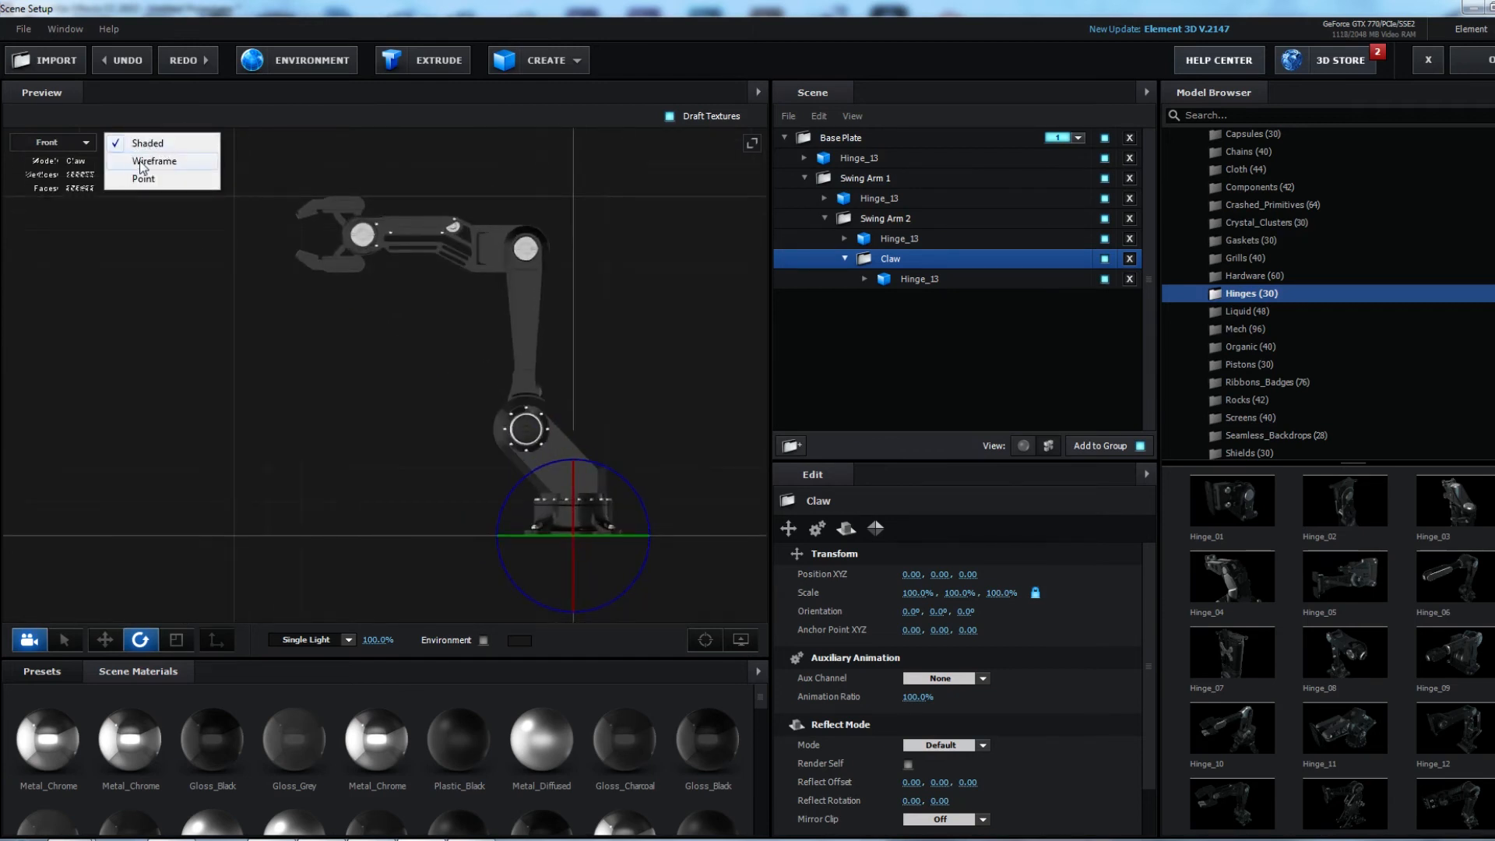
left_click(162, 161)
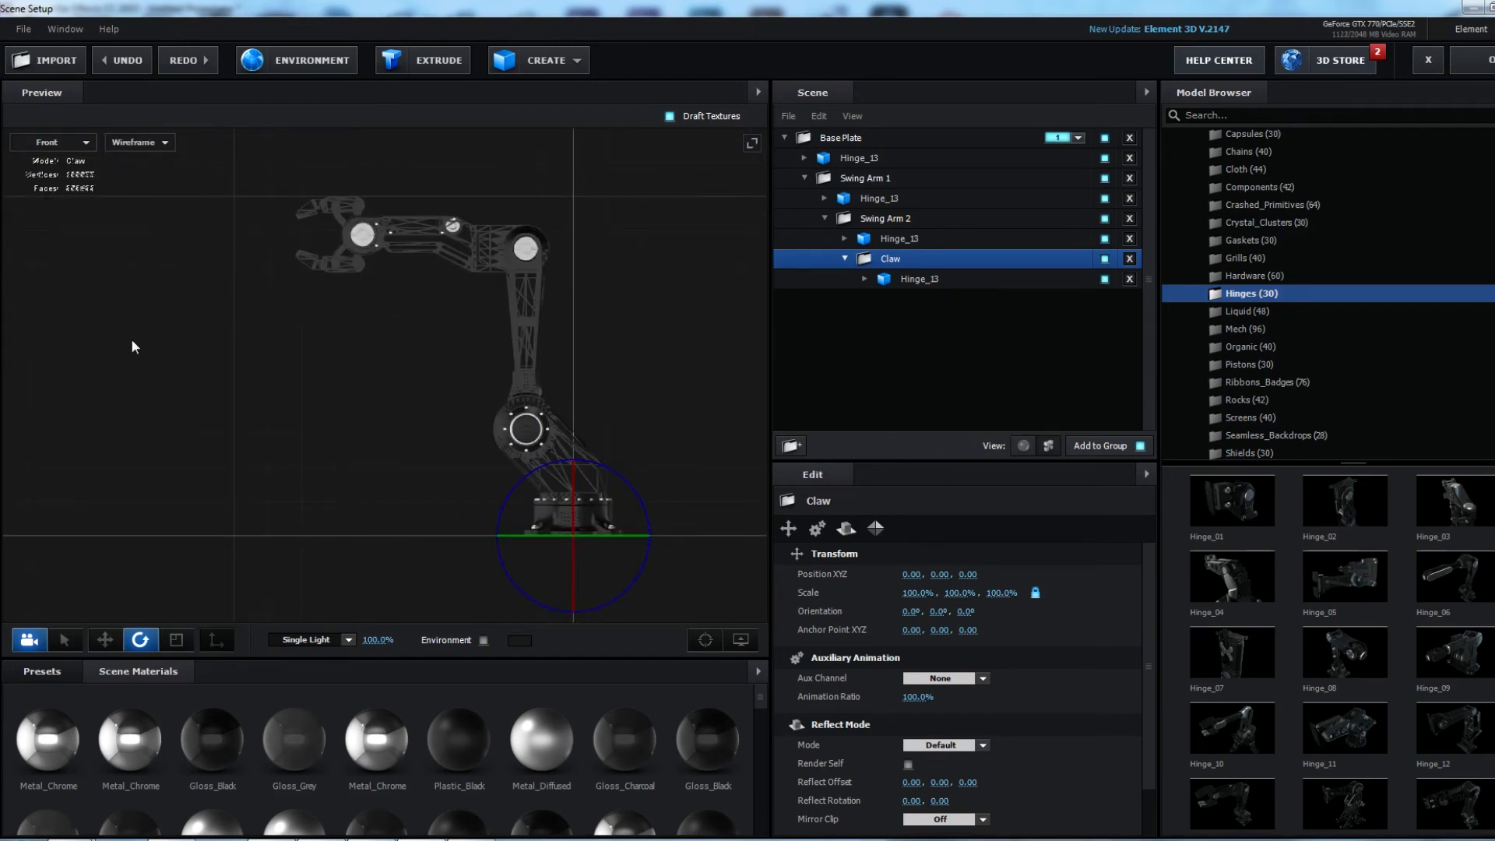
middle_click_drag(420, 394, 309, 362)
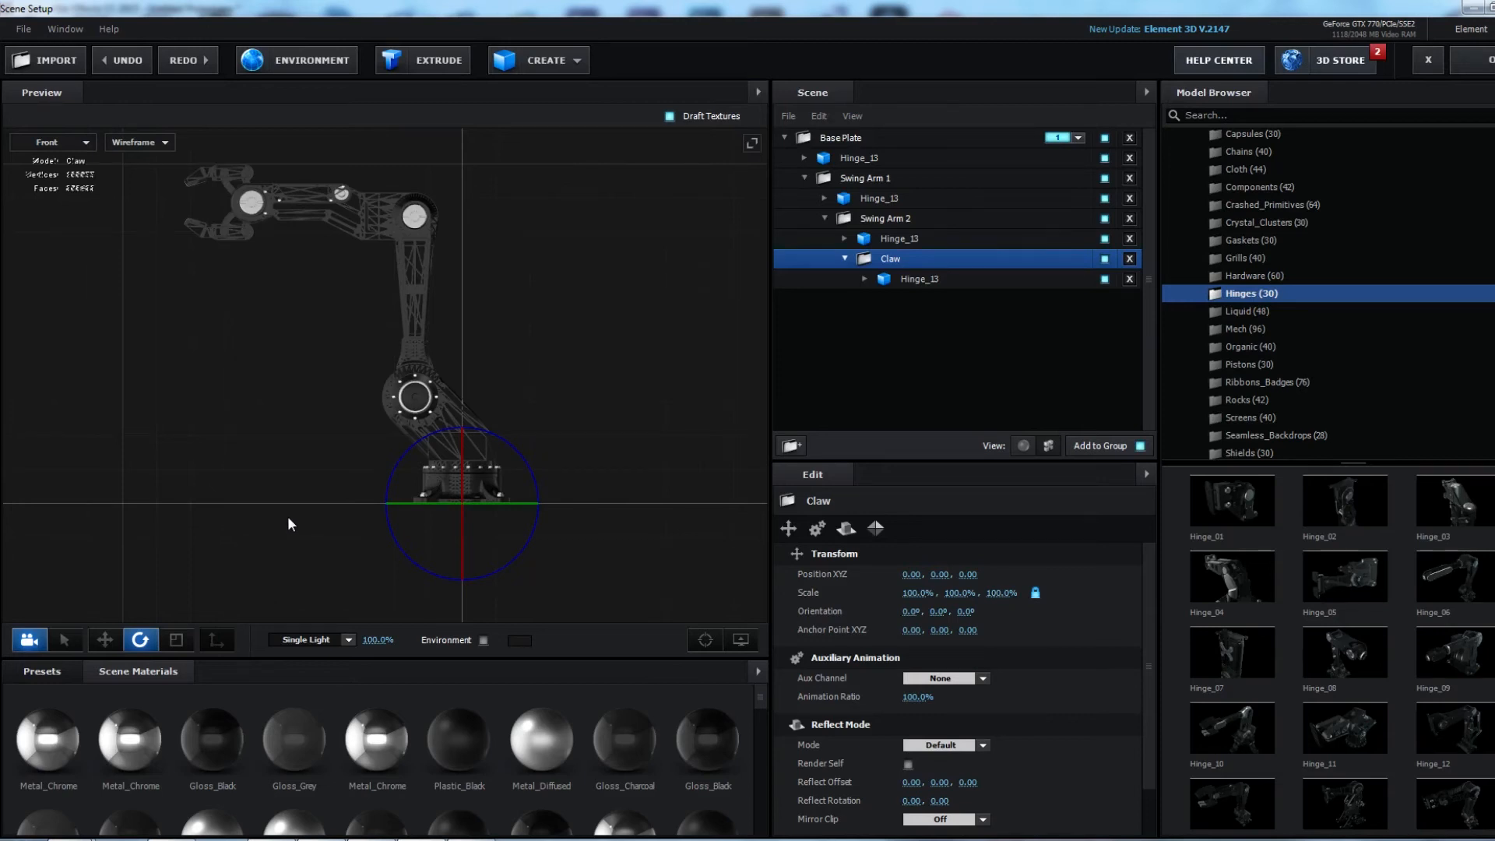
Move the anchor point of the Swing Arm 1 folder to the lower circular joint, at about -0.14, 0.31, 0.00.
left_click(838, 141)
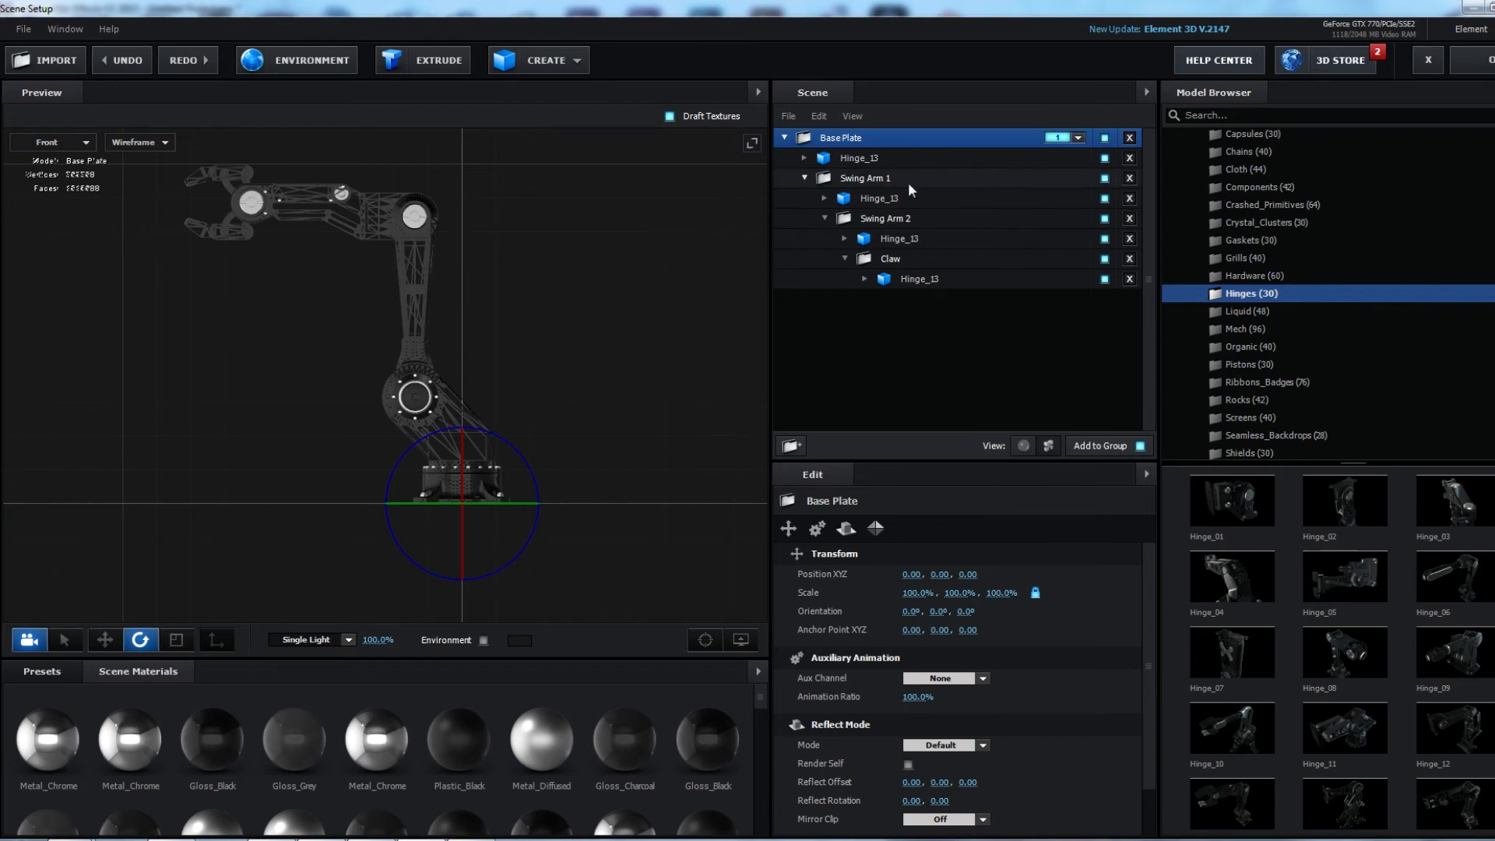
left_click(882, 180)
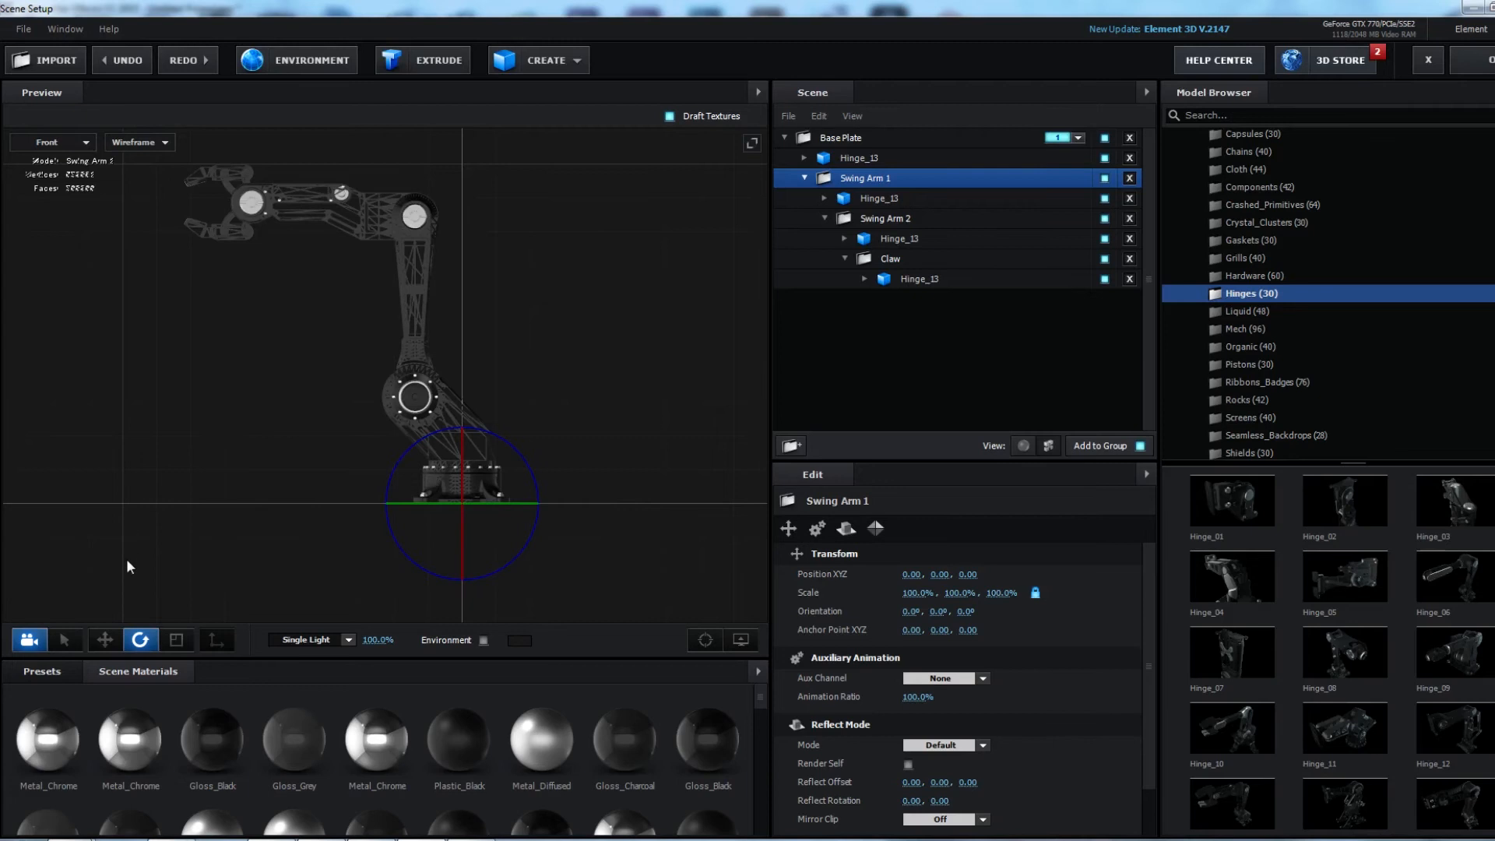
left_click(105, 640)
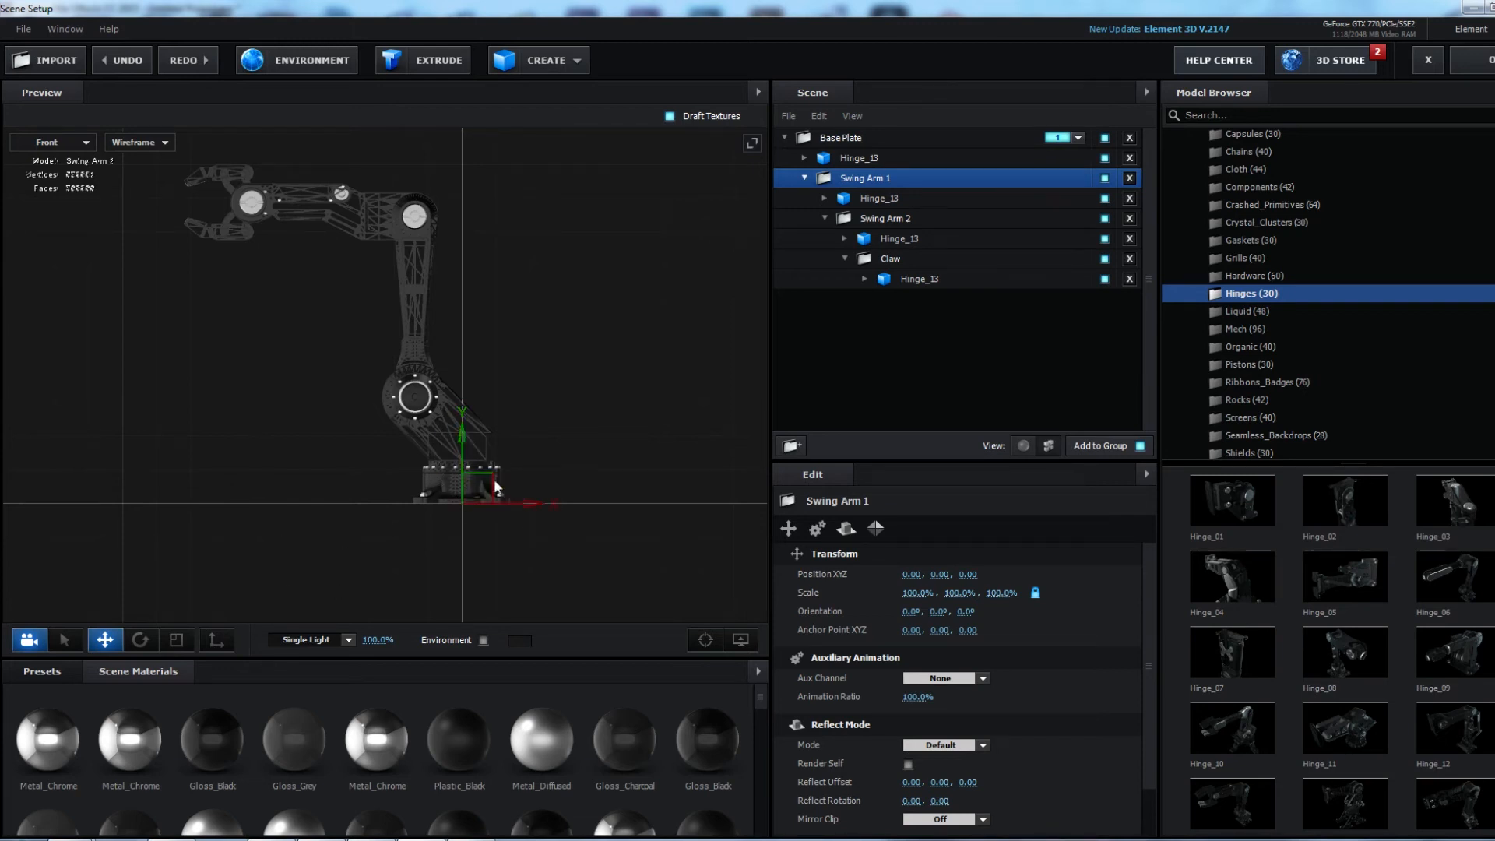
left_click(217, 642)
left_click_drag(492, 489, 525, 474)
key("ctrl+z")
left_click(216, 639)
left_click_drag(484, 486, 438, 382)
Fine-align the Swing Arm 1 anchor point with the exact centre of the lower joint's circular wireframe.
scroll(455, 418, "up", 10)
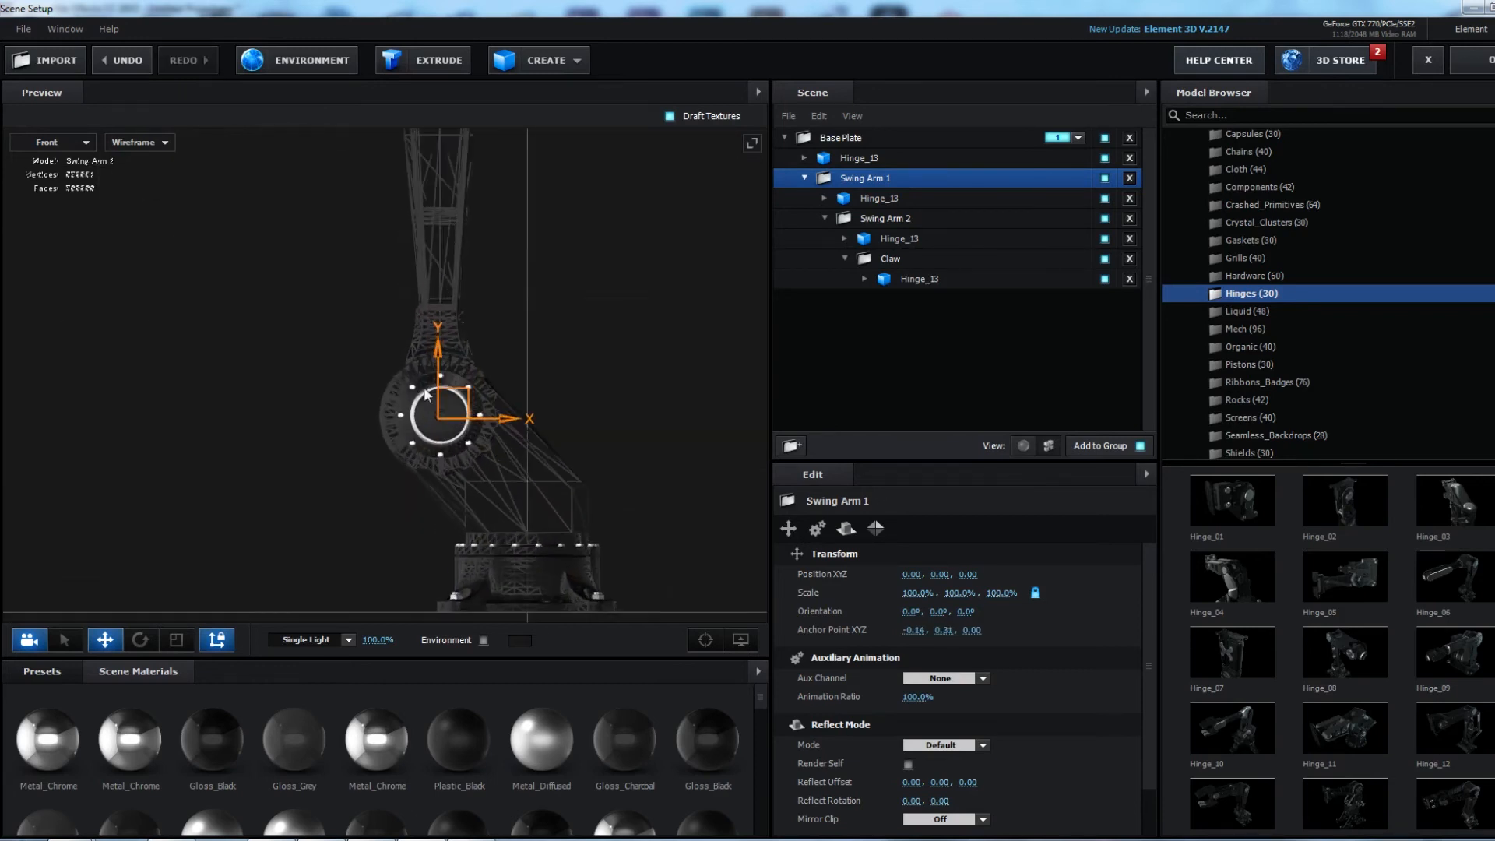
middle_click_drag(520, 468, 414, 426)
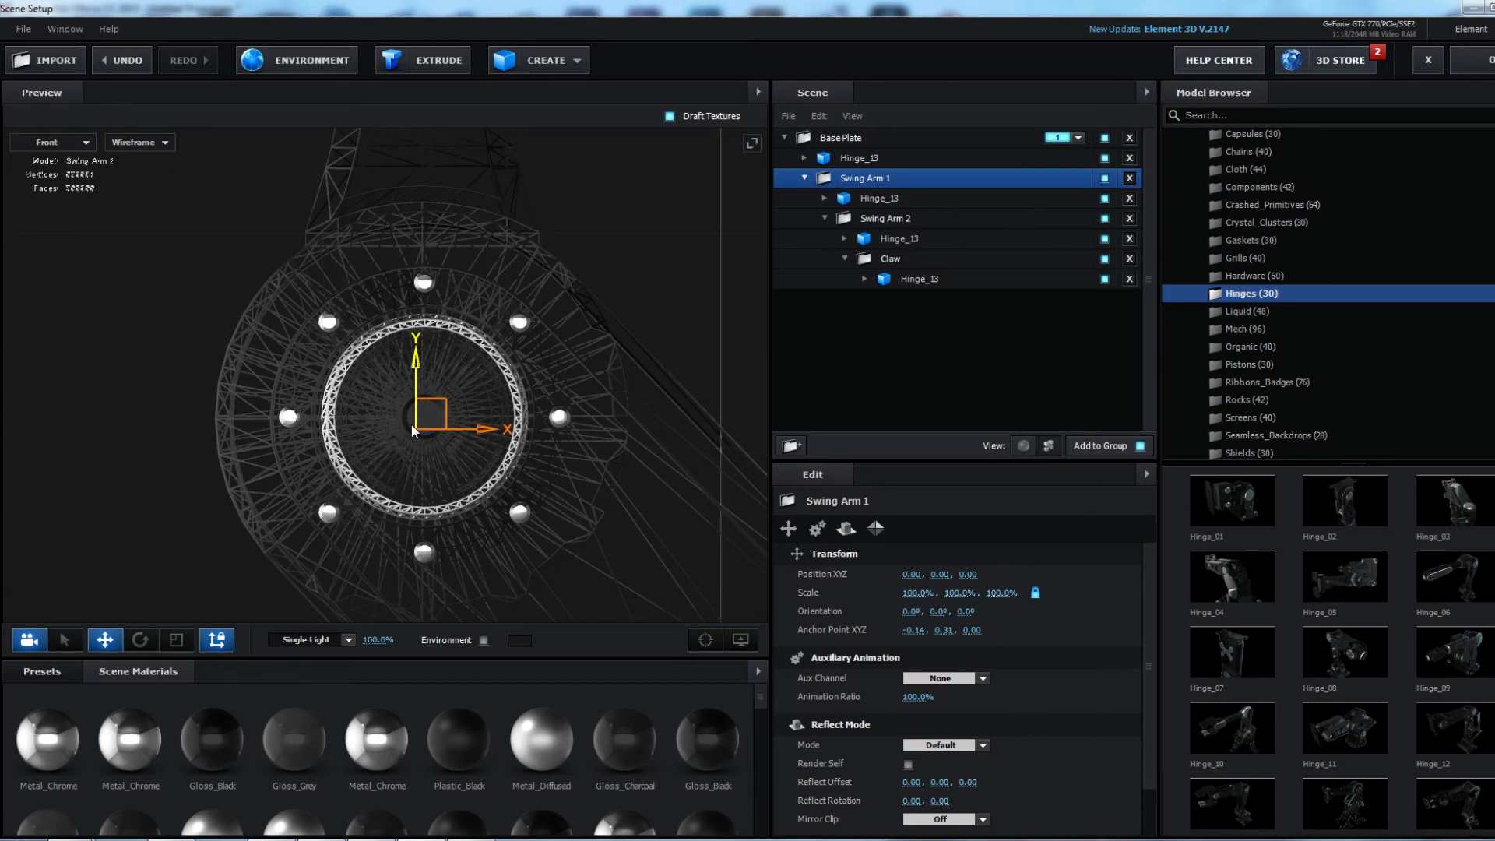
scroll(412, 430, "up", 10)
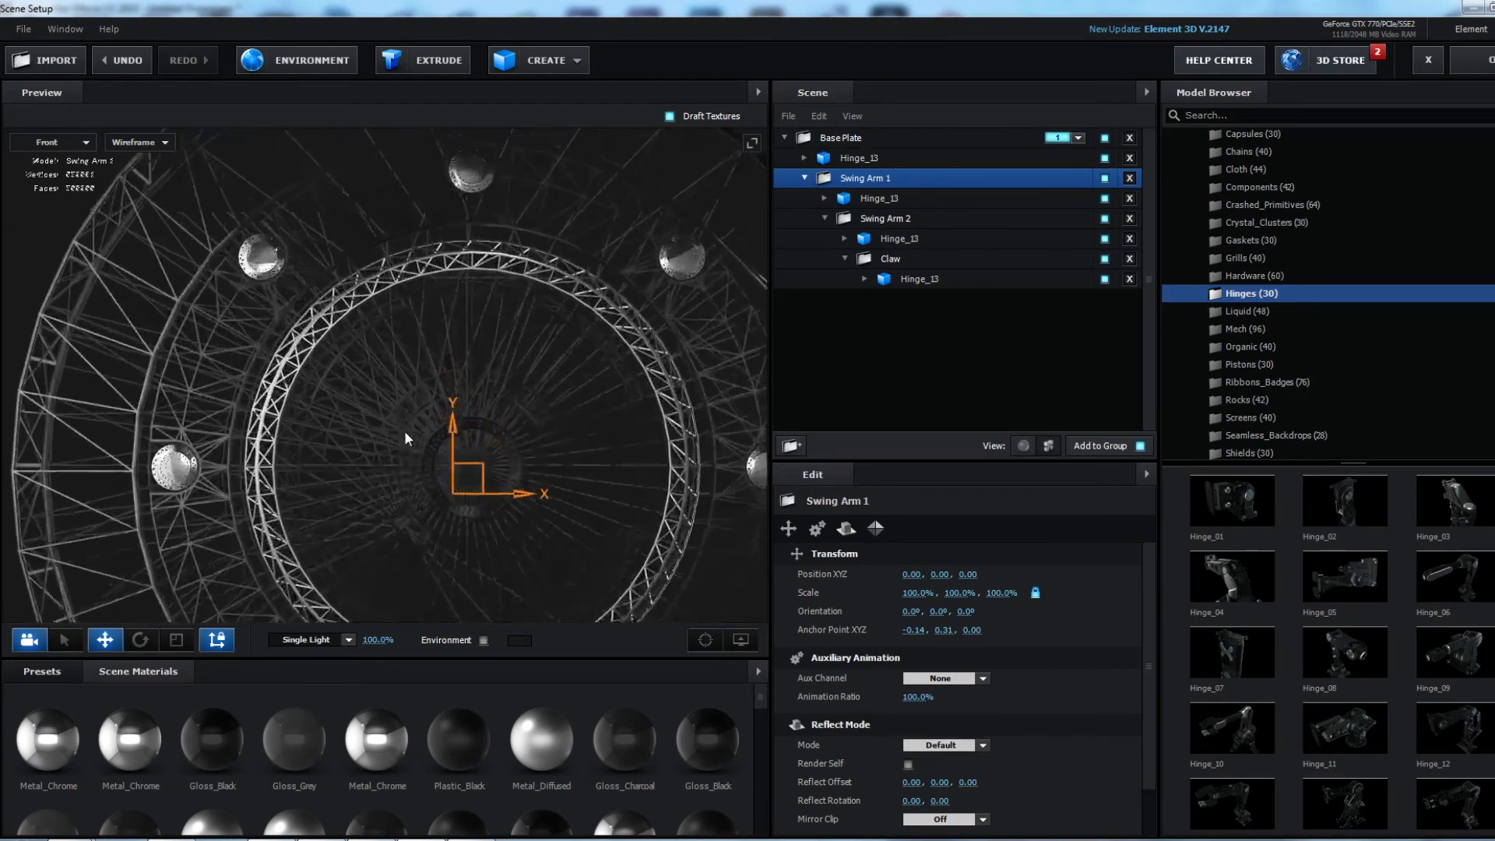
scroll(448, 403, "down", 5)
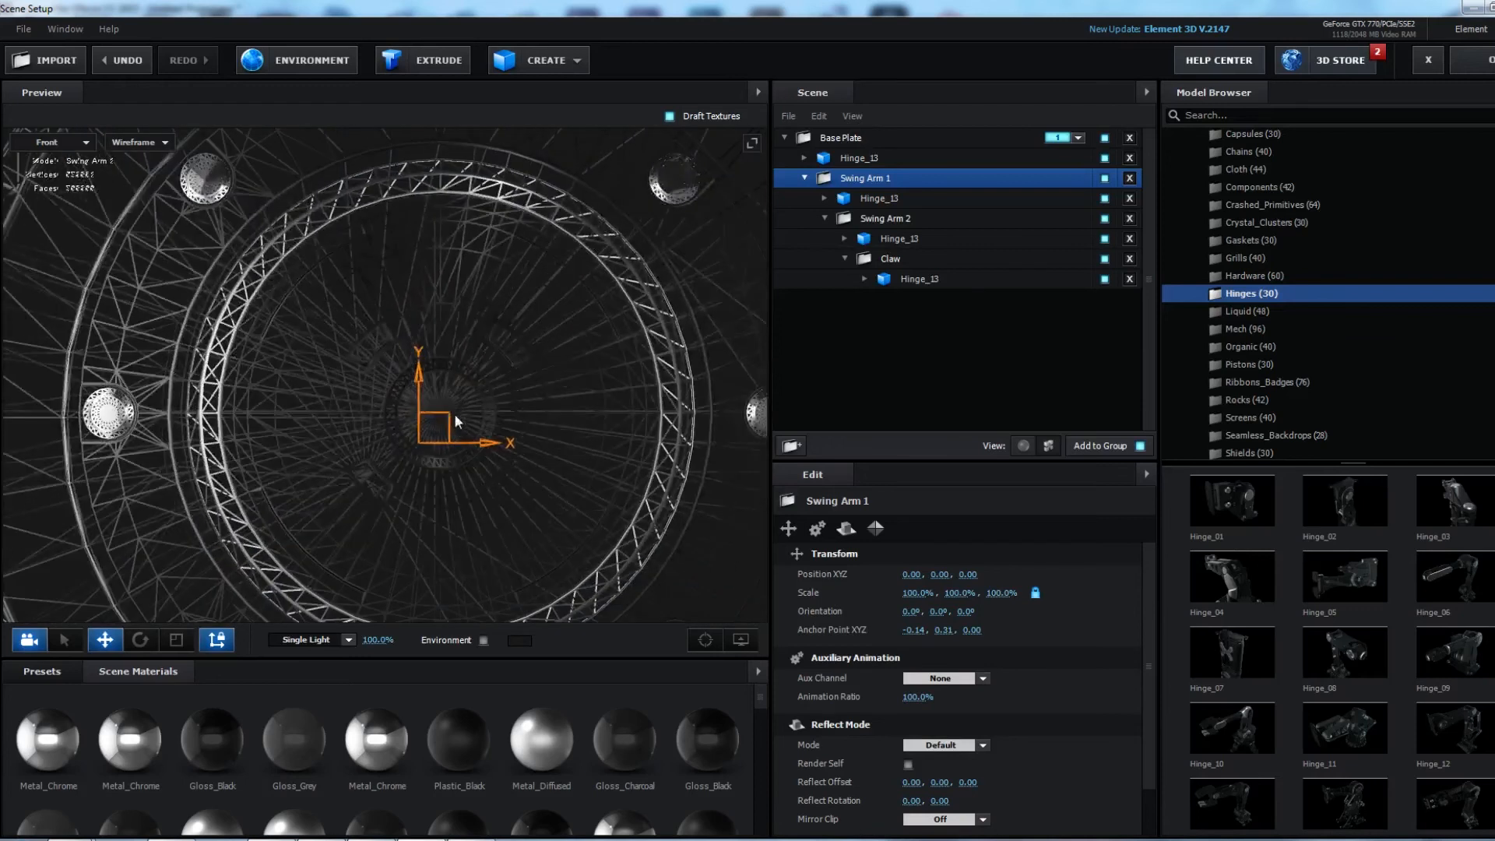
left_click_drag(445, 430, 457, 404)
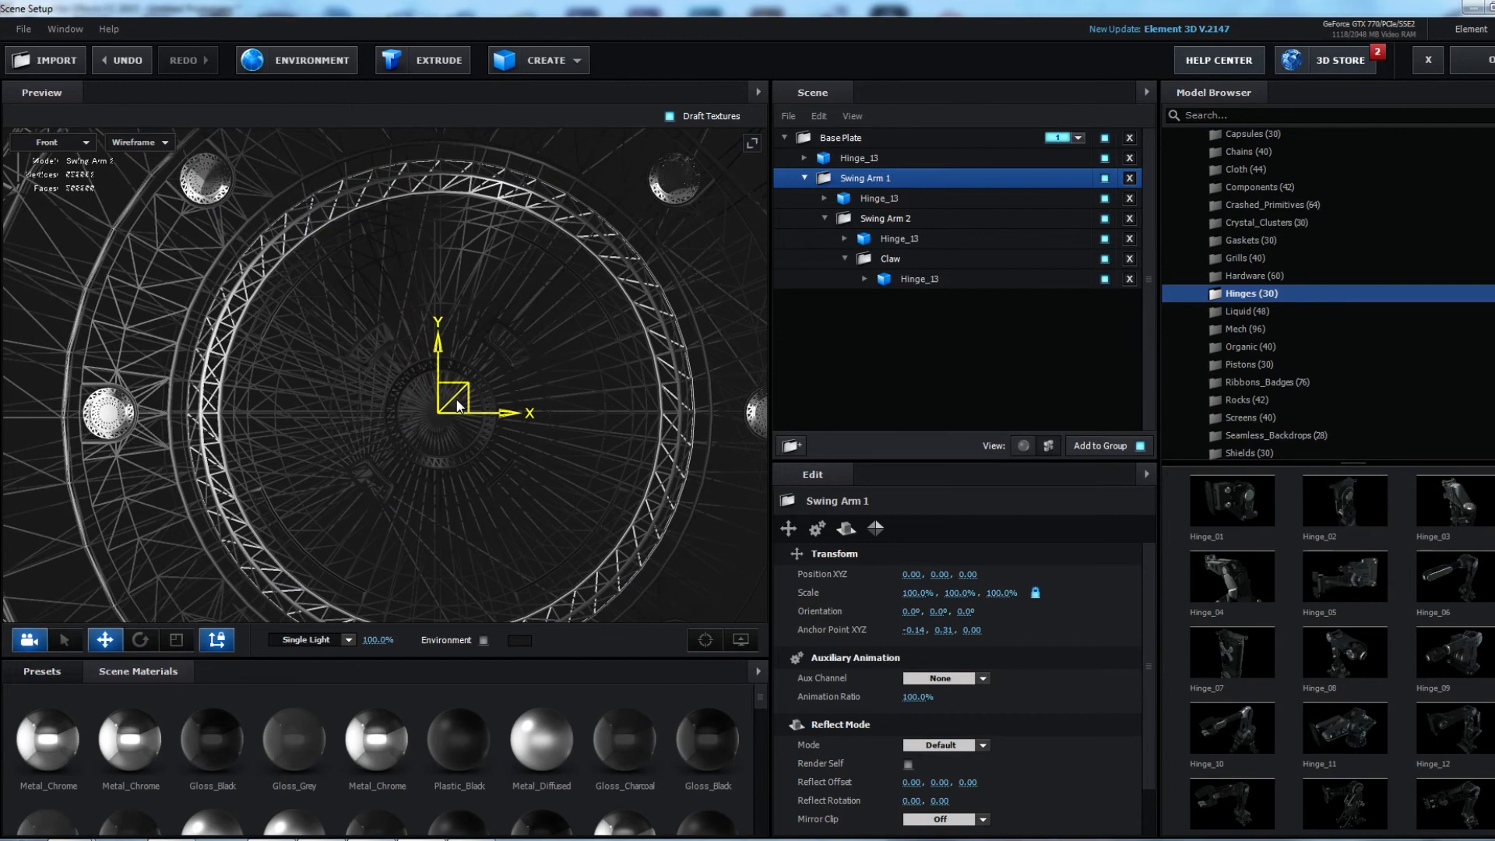
Move the anchor point of the Swing Arm 2 folder to the upper elbow joint, at about -0.14, 0.84, 0.00.
scroll(494, 395, "down", 6)
middle_click_drag(471, 285, 494, 471)
middle_click_drag(444, 232, 458, 381)
middle_click_drag(459, 232, 473, 343)
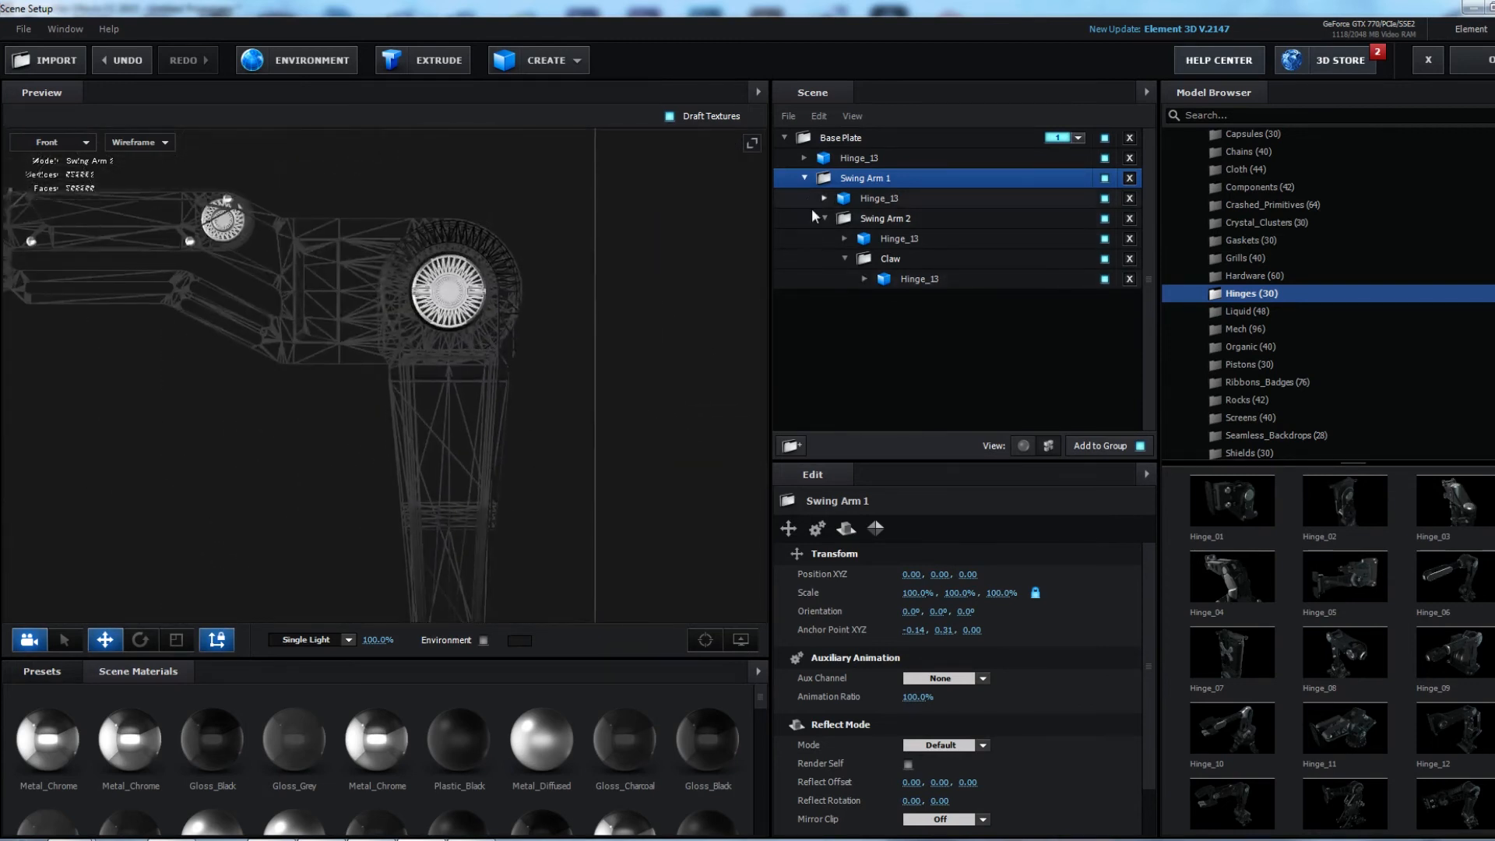
left_click(881, 215)
scroll(501, 398, "down", 4)
middle_click_drag(478, 433, 467, 366)
middle_click_drag(478, 524, 476, 446)
left_click_drag(511, 605, 437, 170)
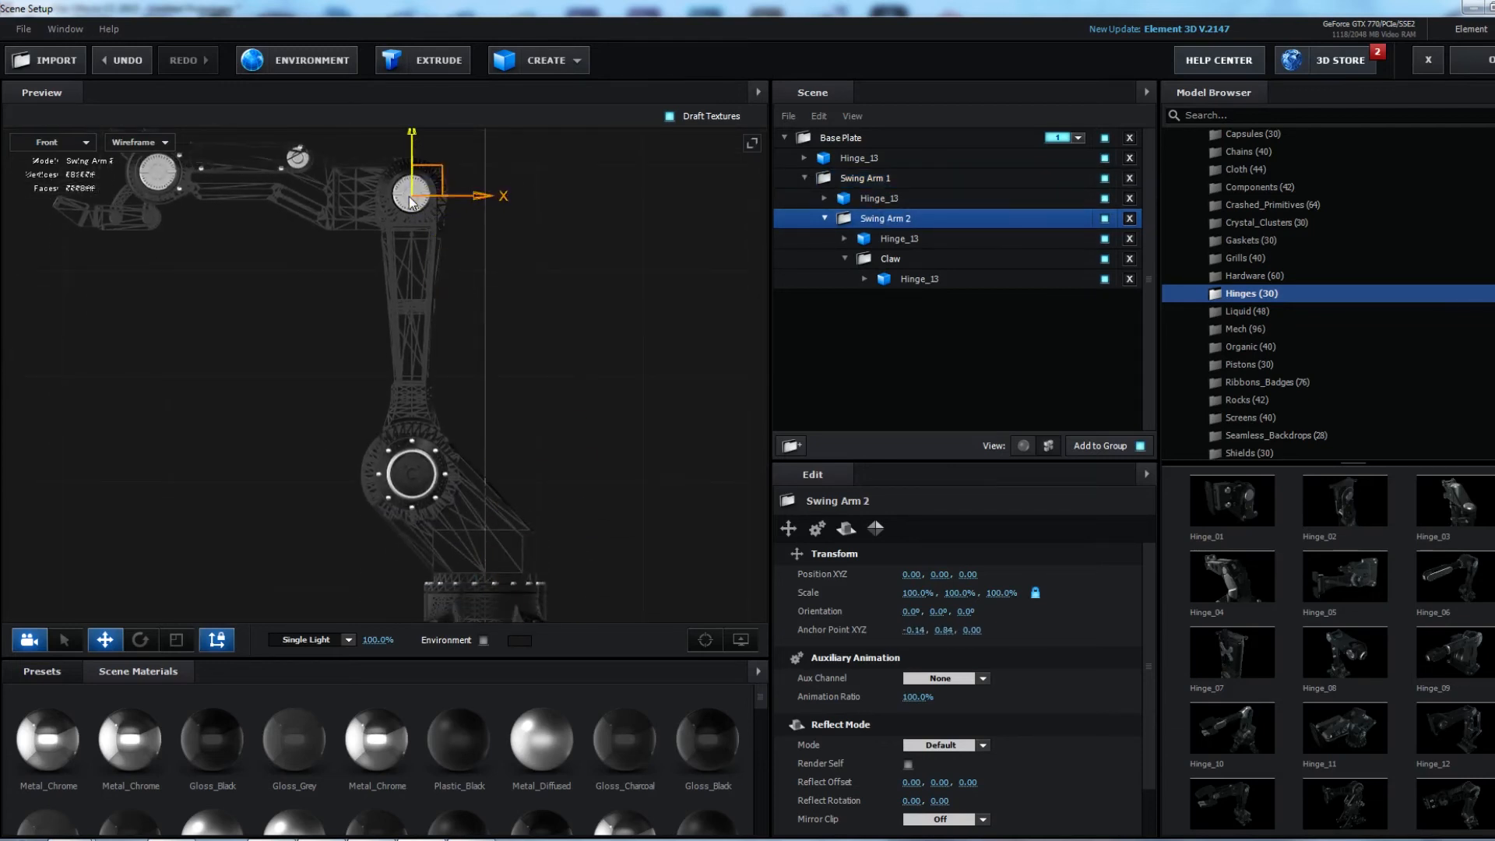
Fine-align the Swing Arm 2 anchor point with the centre of the elbow joint's radial wireframe.
scroll(429, 173, "up", 4)
middle_click_drag(426, 173, 426, 431)
scroll(405, 390, "up", 5)
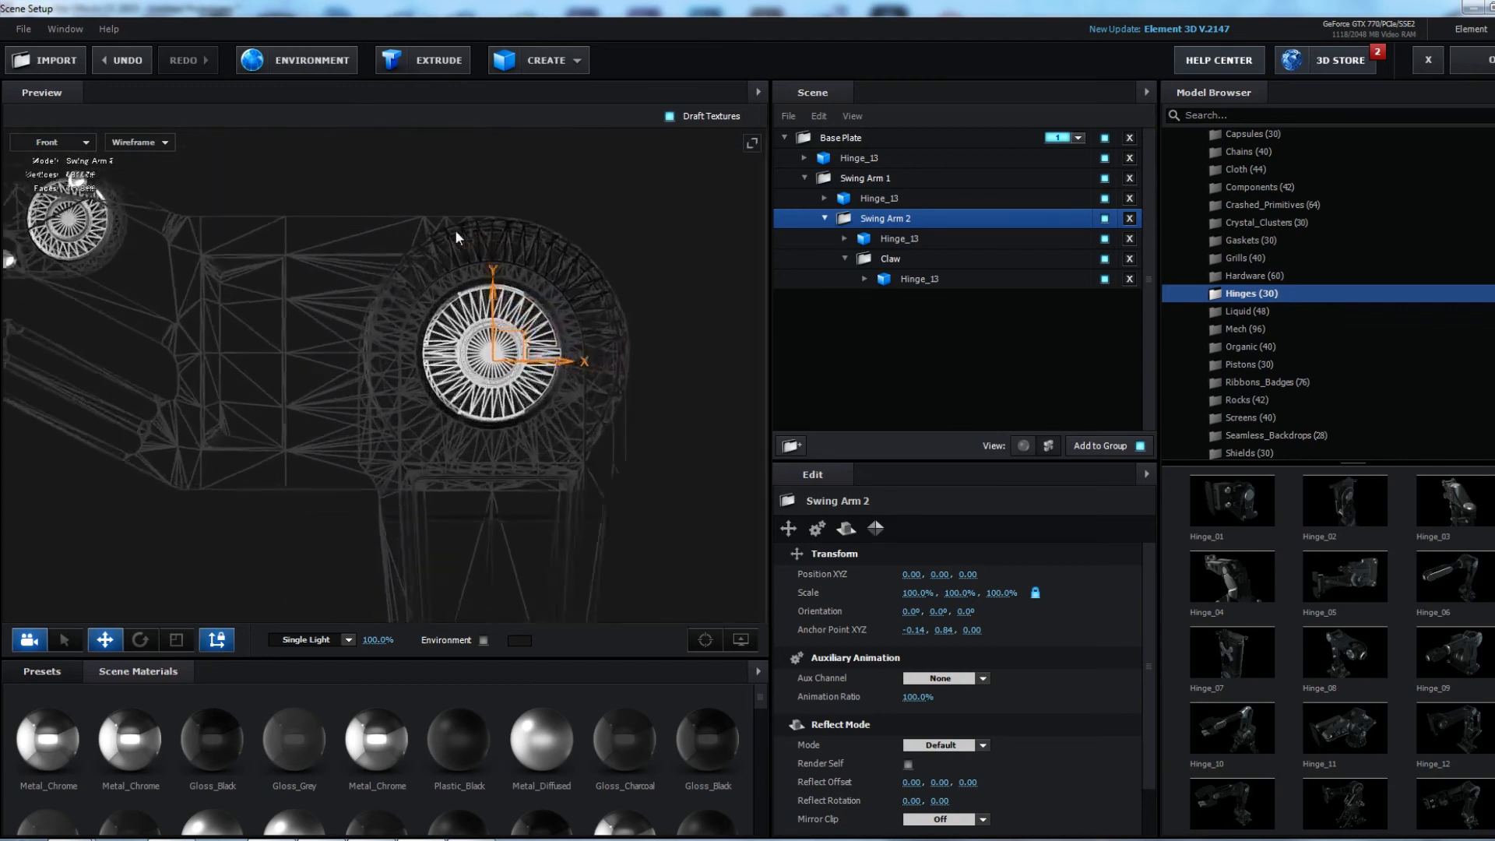
middle_click_drag(391, 371, 379, 386)
left_click_drag(460, 395, 459, 386)
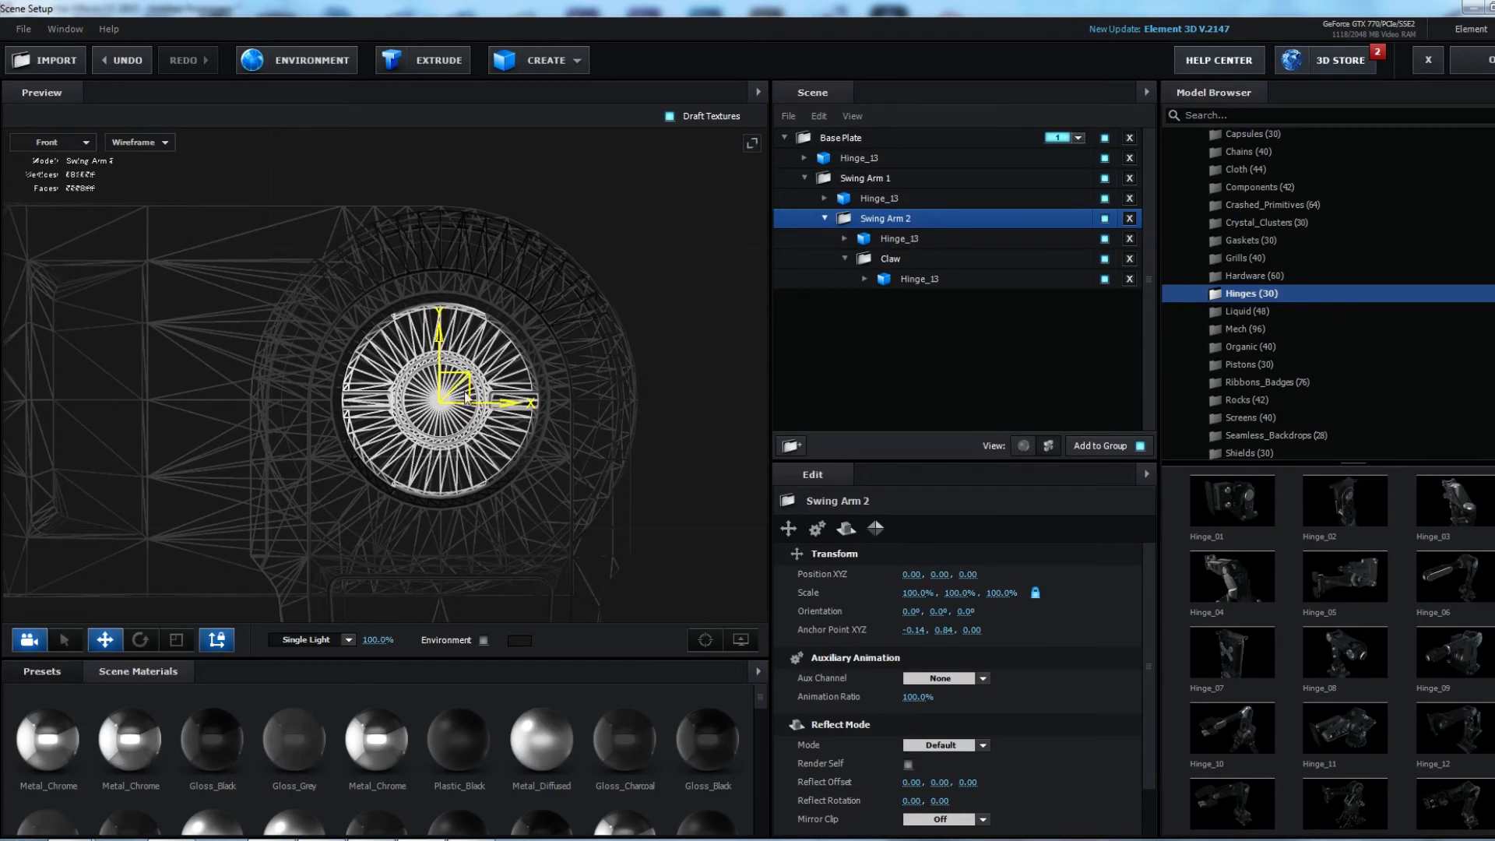
Move the anchor point of the Claw folder to the wrist joint beside the claw, at about -0.62, 0.88, 0.00.
scroll(461, 403, "down", 5)
scroll(456, 410, "down", 3)
middle_click_drag(418, 415, 464, 245)
scroll(457, 327, "down", 2)
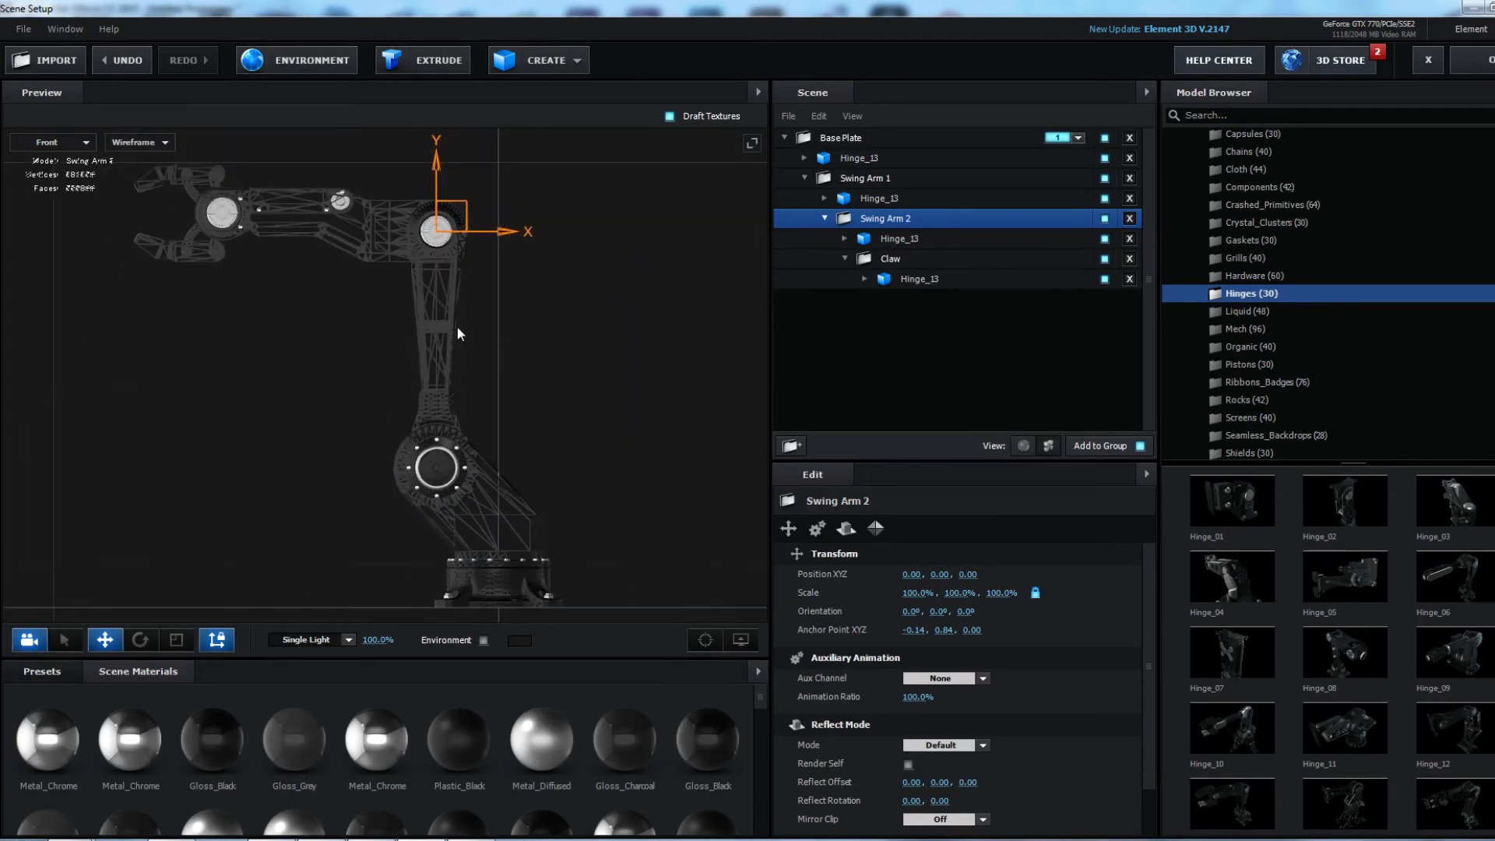
left_click(899, 259)
left_click_drag(536, 577, 242, 205)
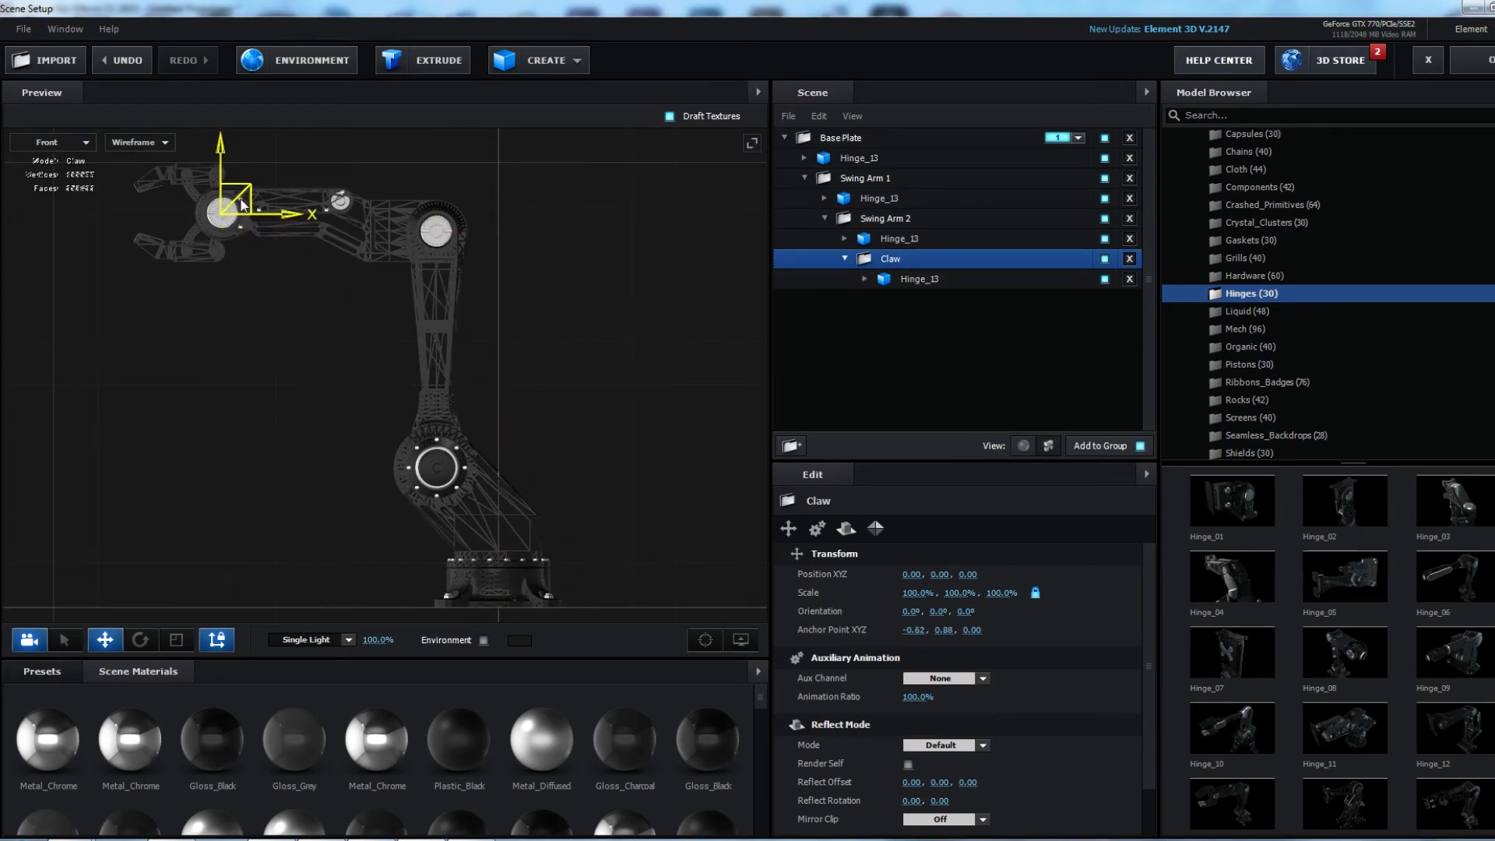
Fine-align the Claw anchor point with the centre of the wrist joint's radial wireframe, at about -0.62, 0.89, 0.00.
scroll(242, 190, "up", 4)
middle_click_drag(274, 217, 451, 464)
middle_click_drag(280, 314, 395, 431)
scroll(324, 352, "up", 2)
middle_click_drag(323, 352, 397, 407)
scroll(380, 403, "up", 4)
scroll(398, 409, "up", 3)
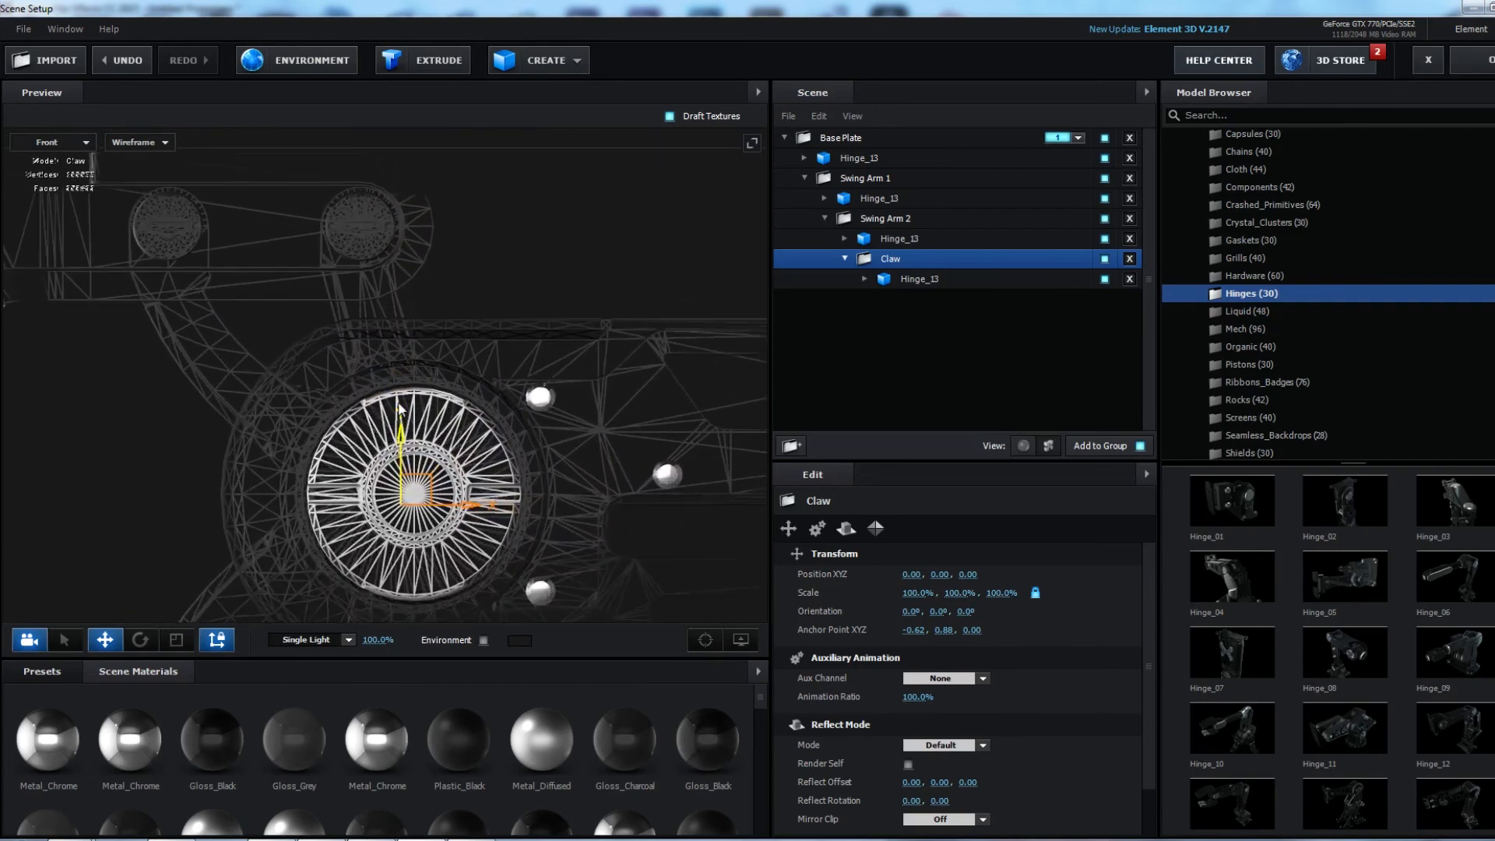
left_click_drag(419, 495, 430, 485)
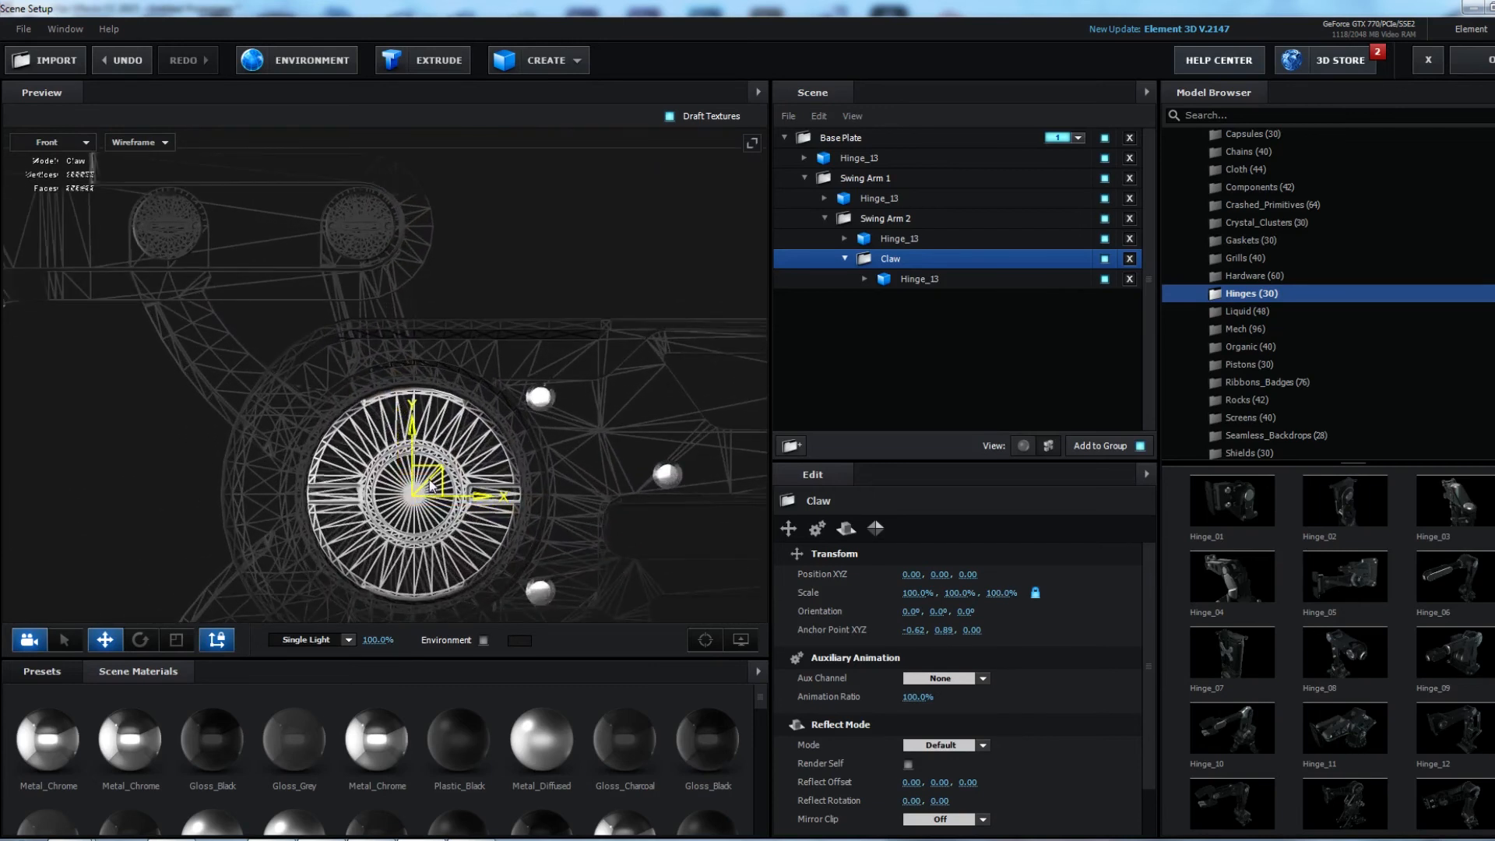
Test the Claw folder's rotation about its wrist joint with the Rotate tool and undo the rotation.
scroll(604, 451, "down", 8)
middle_click_drag(587, 490, 452, 325)
scroll(509, 404, "down", 3)
scroll(466, 340, "down", 4)
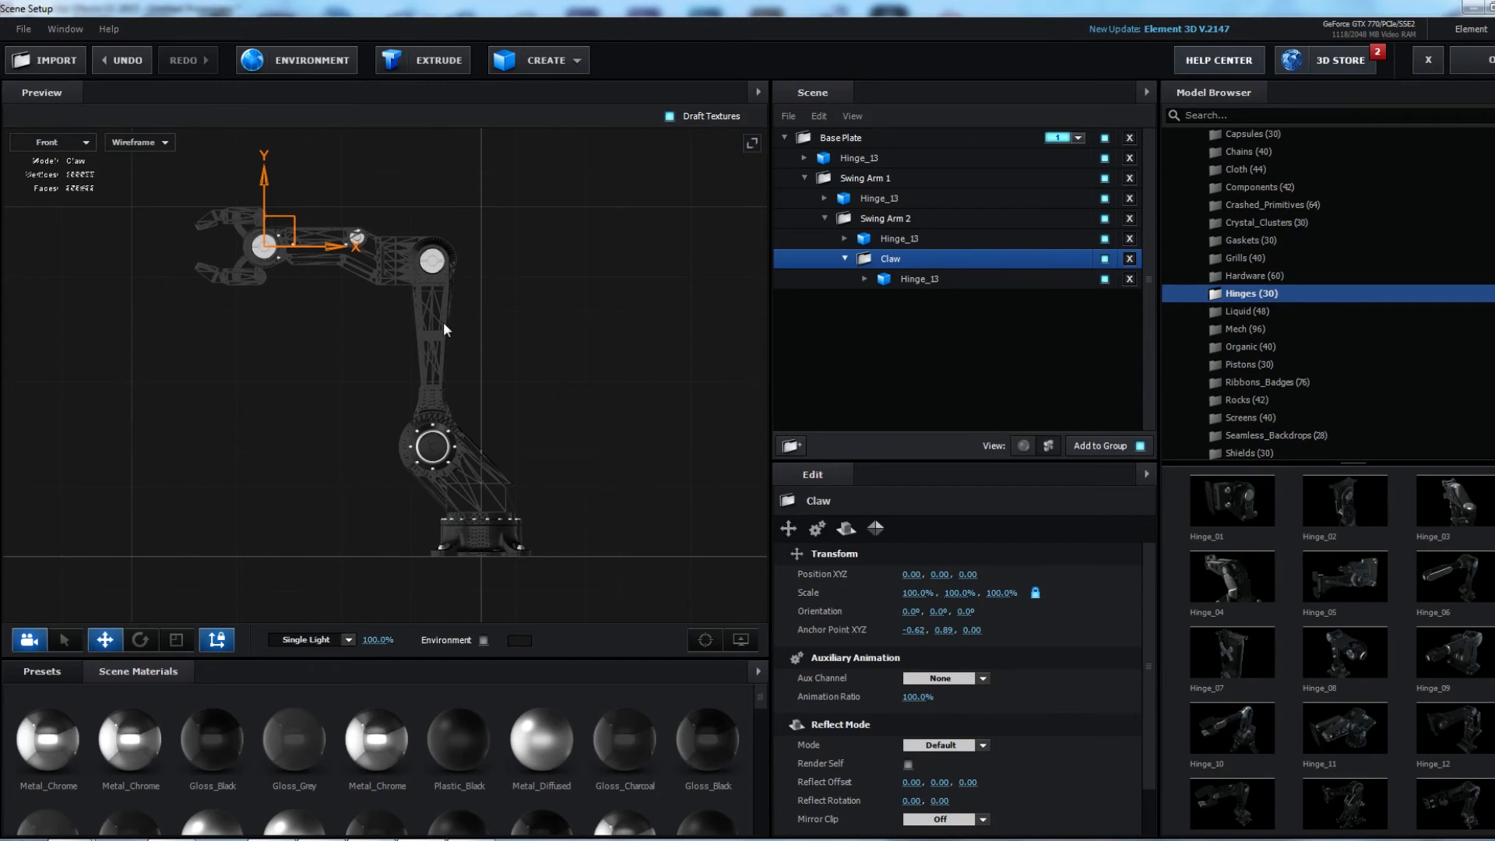
left_click(218, 641)
left_click(140, 639)
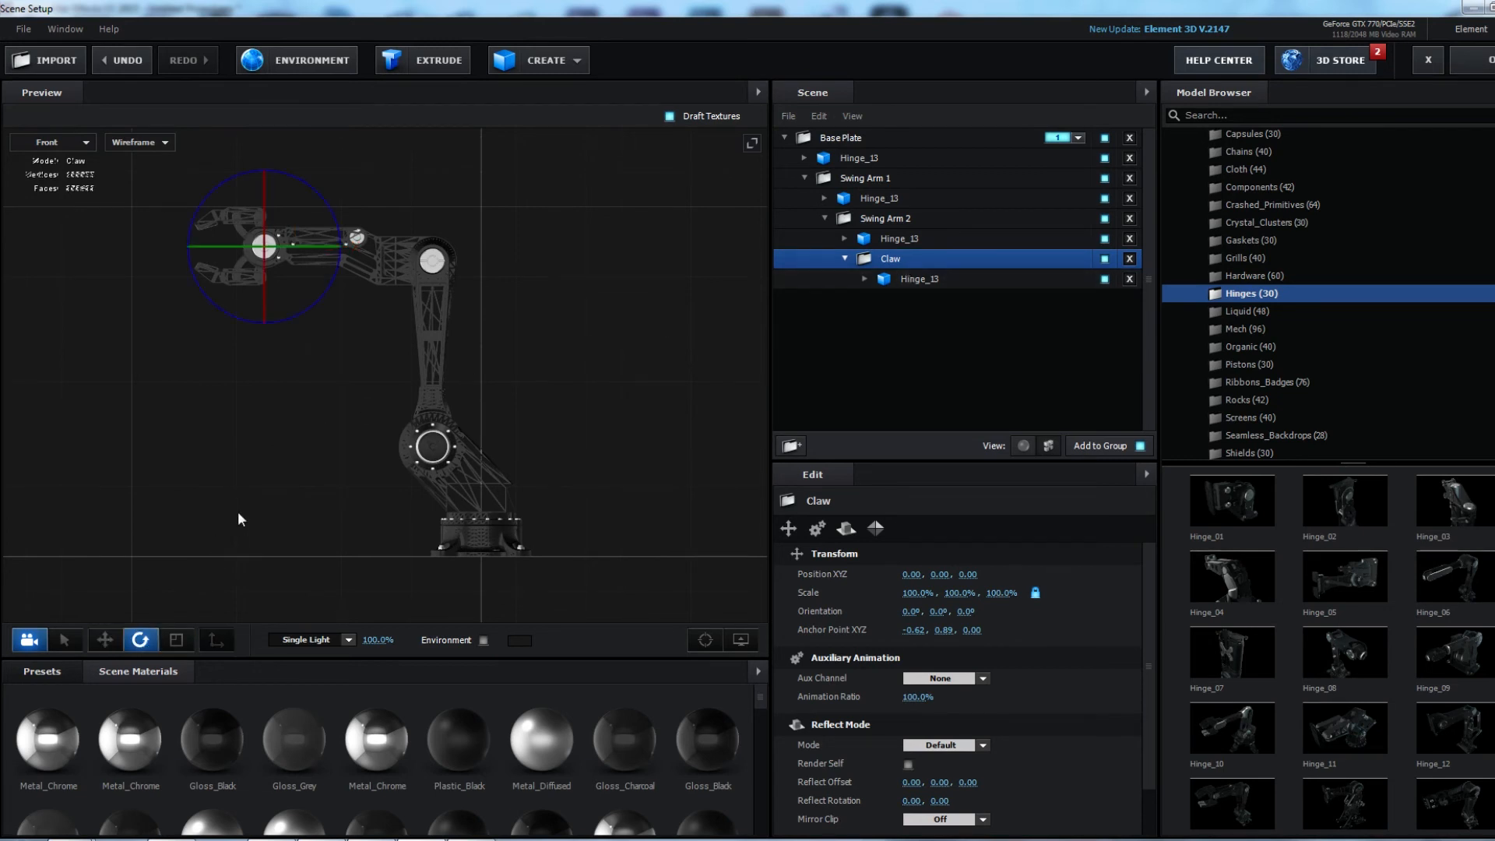
mouse_move(312, 304)
left_mouse_down()
mouse_move(283, 324)
mouse_move(325, 282)
mouse_move(274, 327)
mouse_move(297, 320)
left_mouse_up()
key("ctrl+z")
Test-rotate the Swing Arm 2 folder about the elbow and the Swing Arm 1 folder about the lower joint, undoing each rotation.
left_click(887, 218)
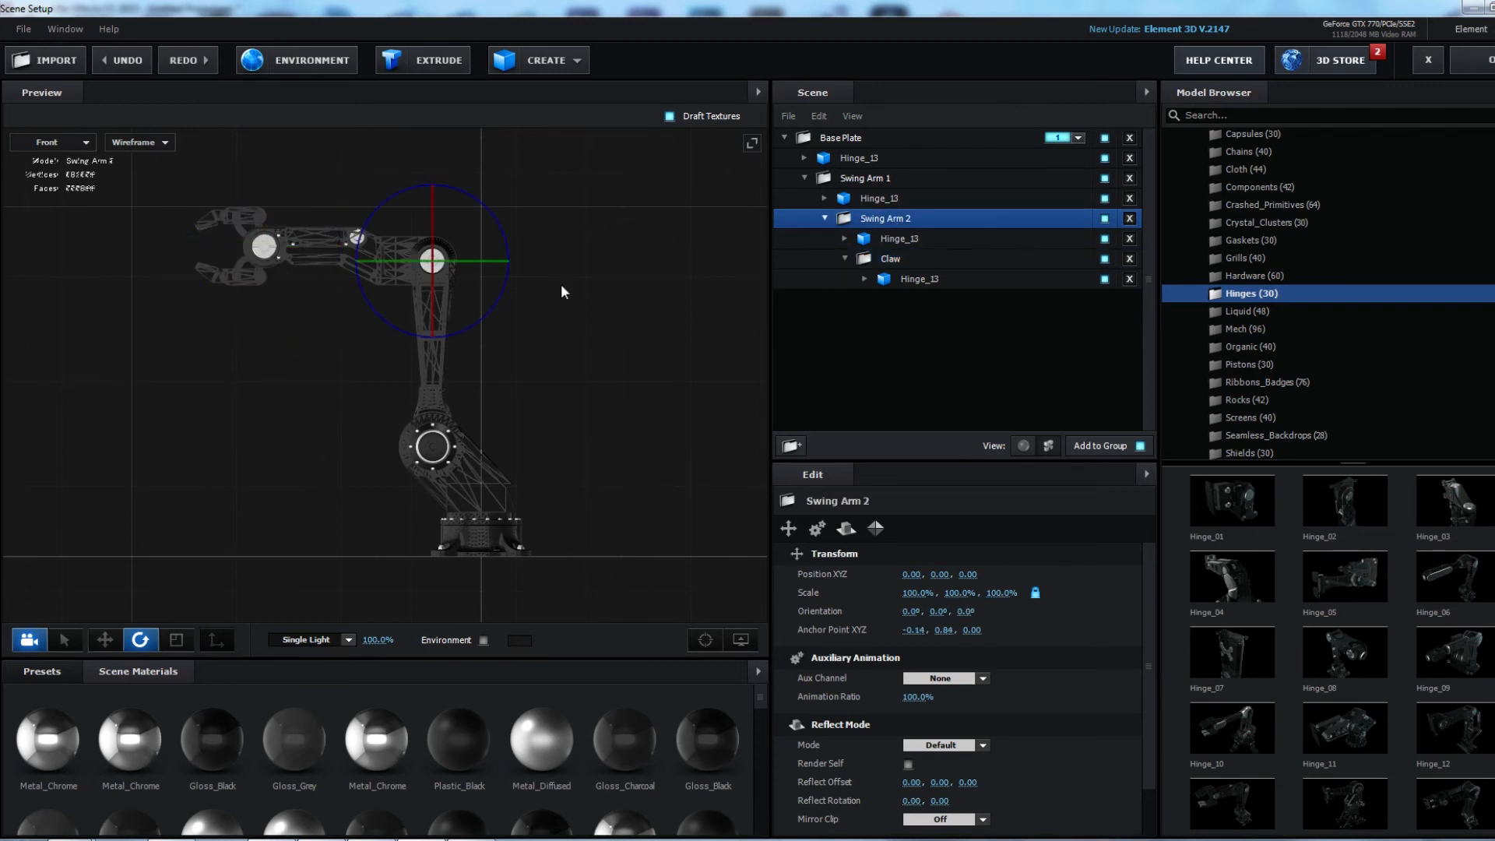
left_click_drag(499, 313, 507, 274)
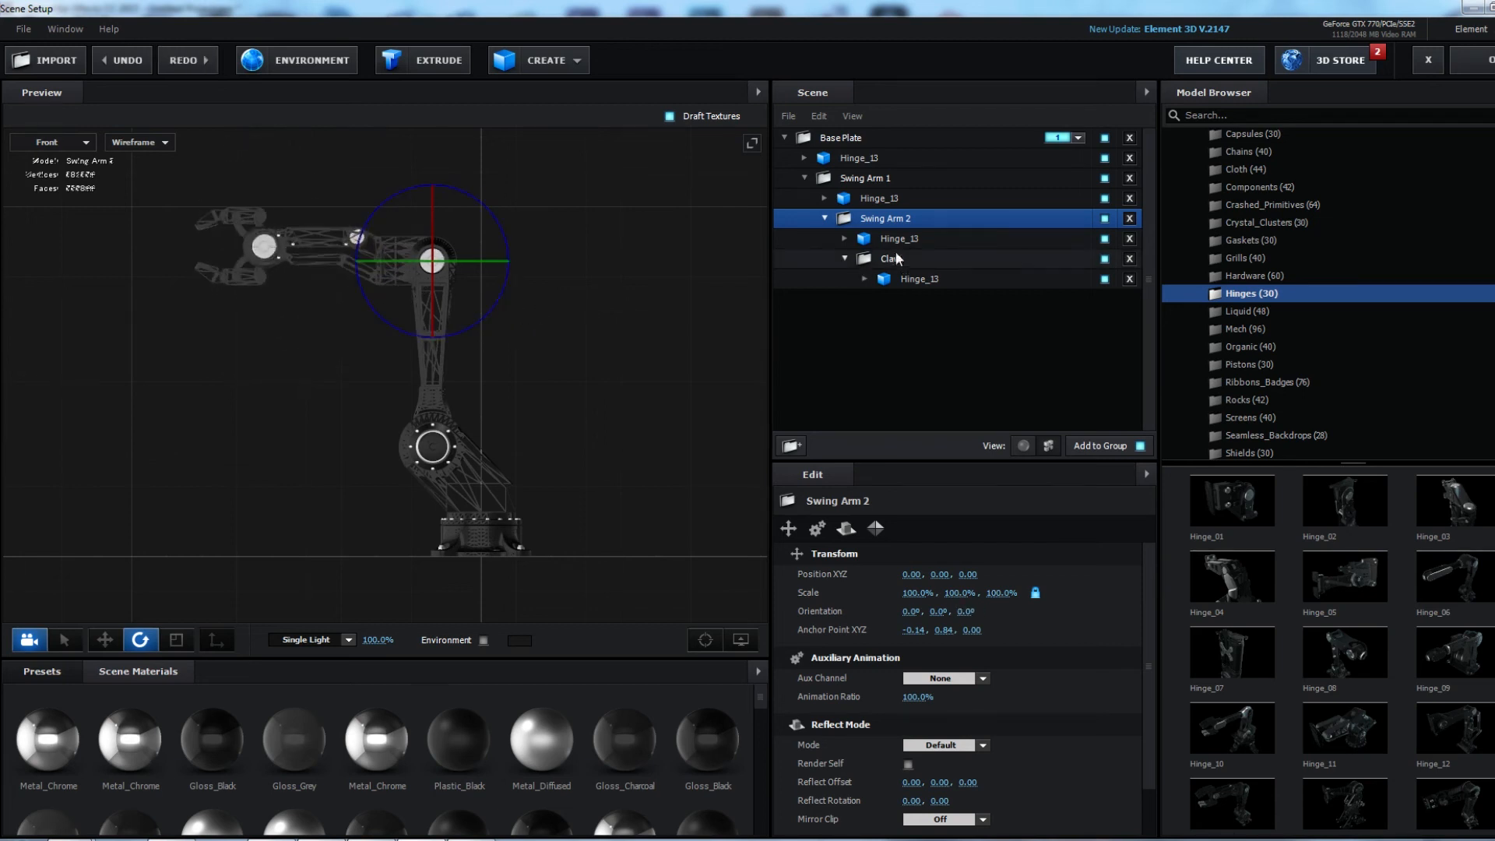
left_click(877, 179)
left_click_drag(508, 472, 618, 454)
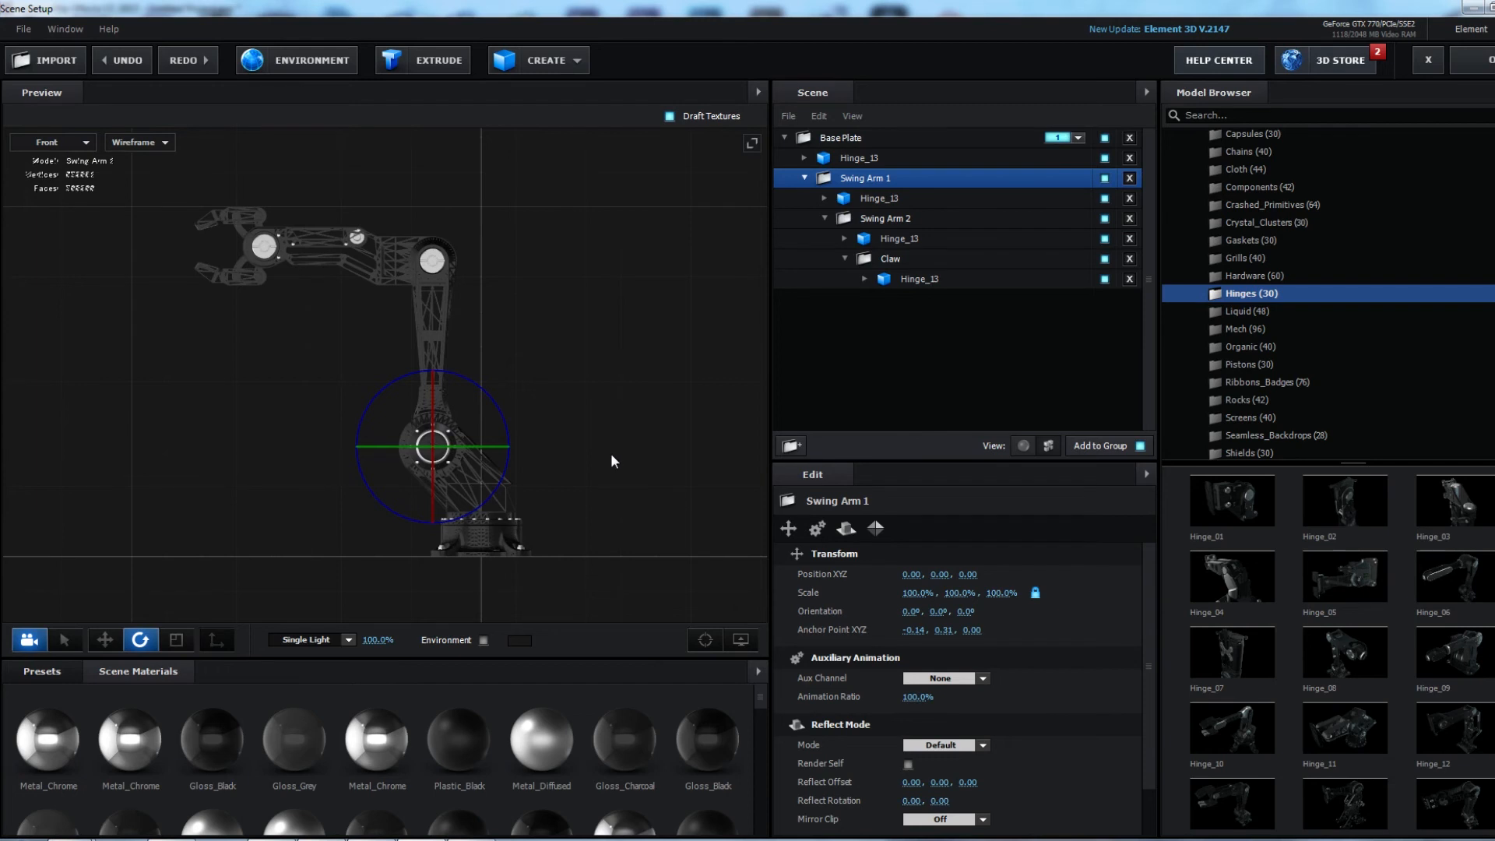
Switch the preview to the Perspective view with Shaded display.
left_click(48, 142)
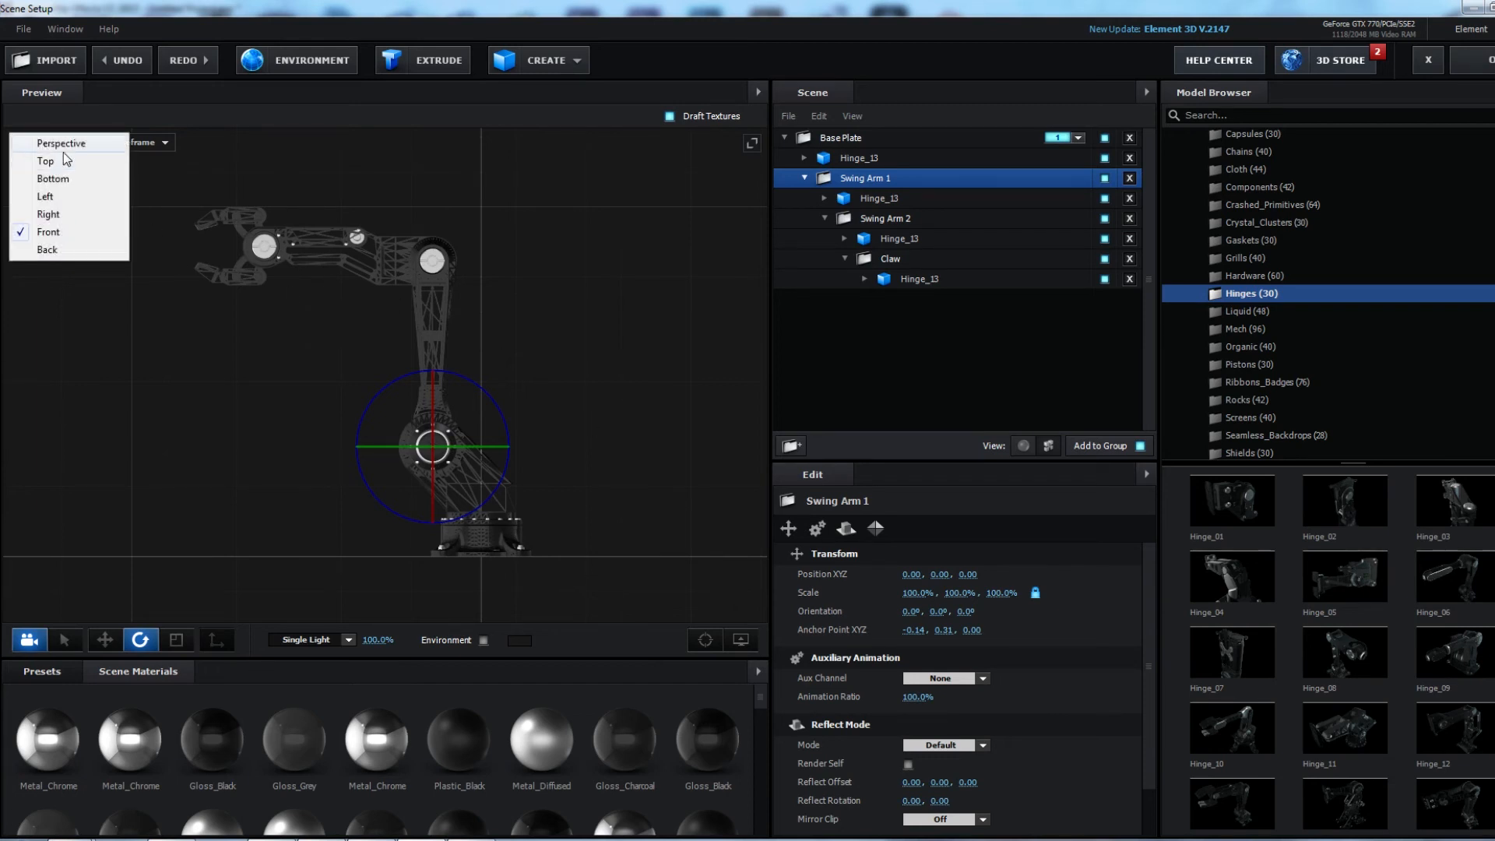
left_click(55, 144)
left_click(138, 142)
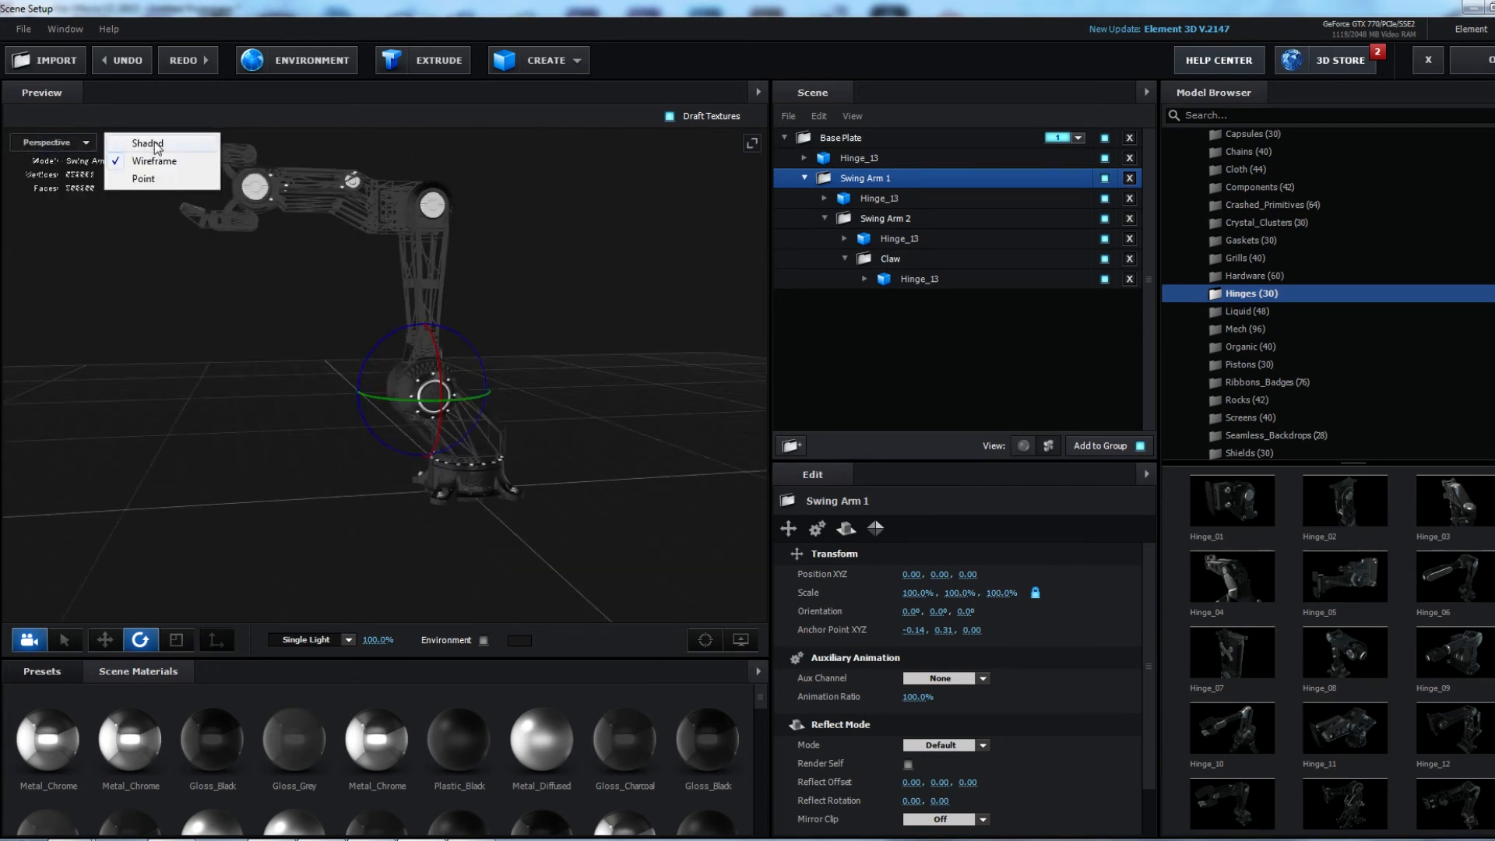
left_click(155, 146)
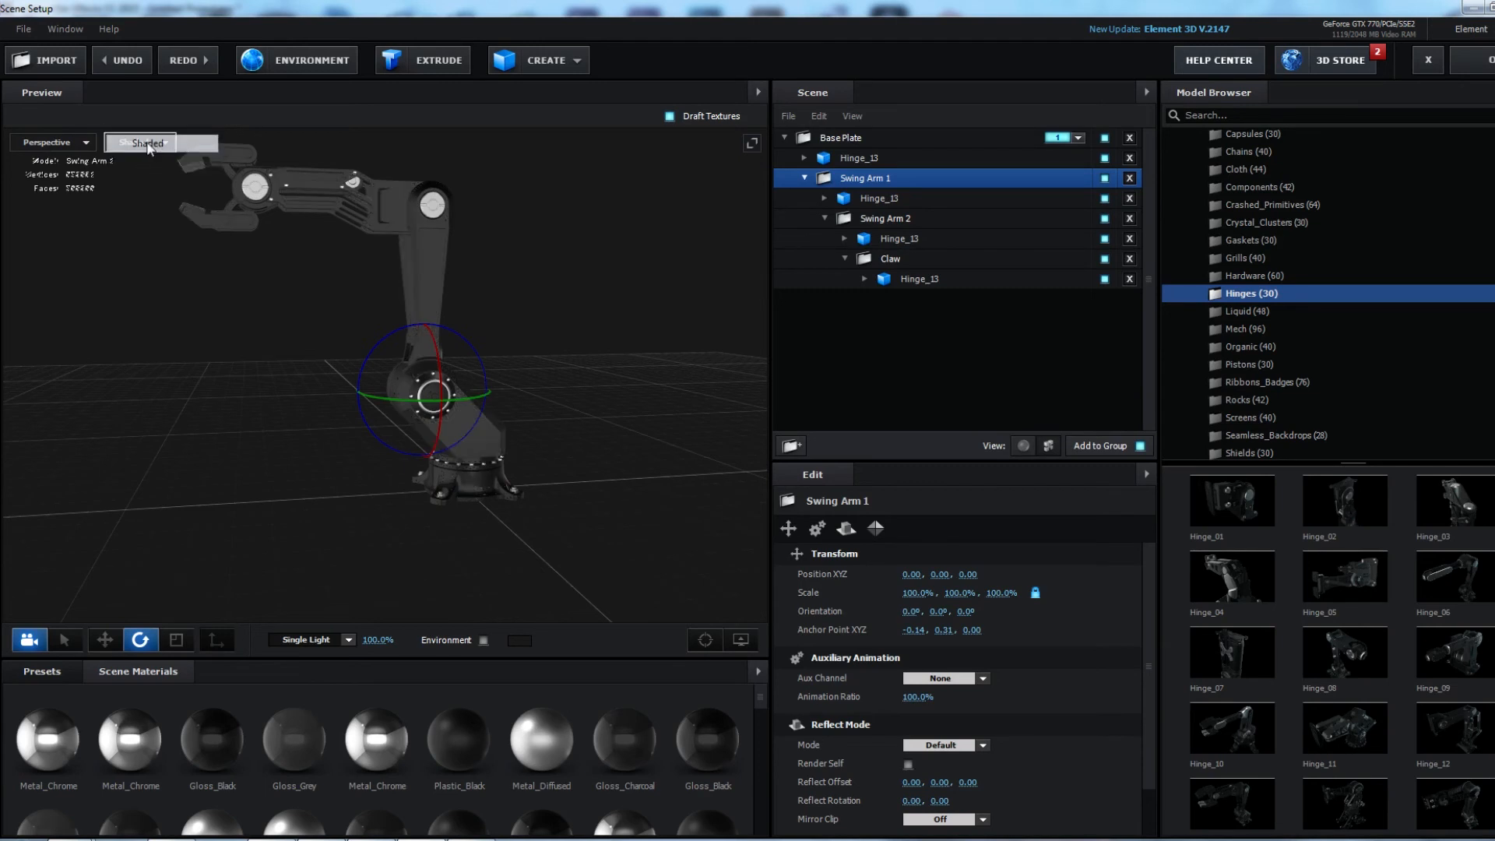
mouse_move(371, 257)
left_mouse_down()
mouse_move(400, 334)
mouse_move(381, 347)
mouse_move(390, 327)
left_mouse_up()
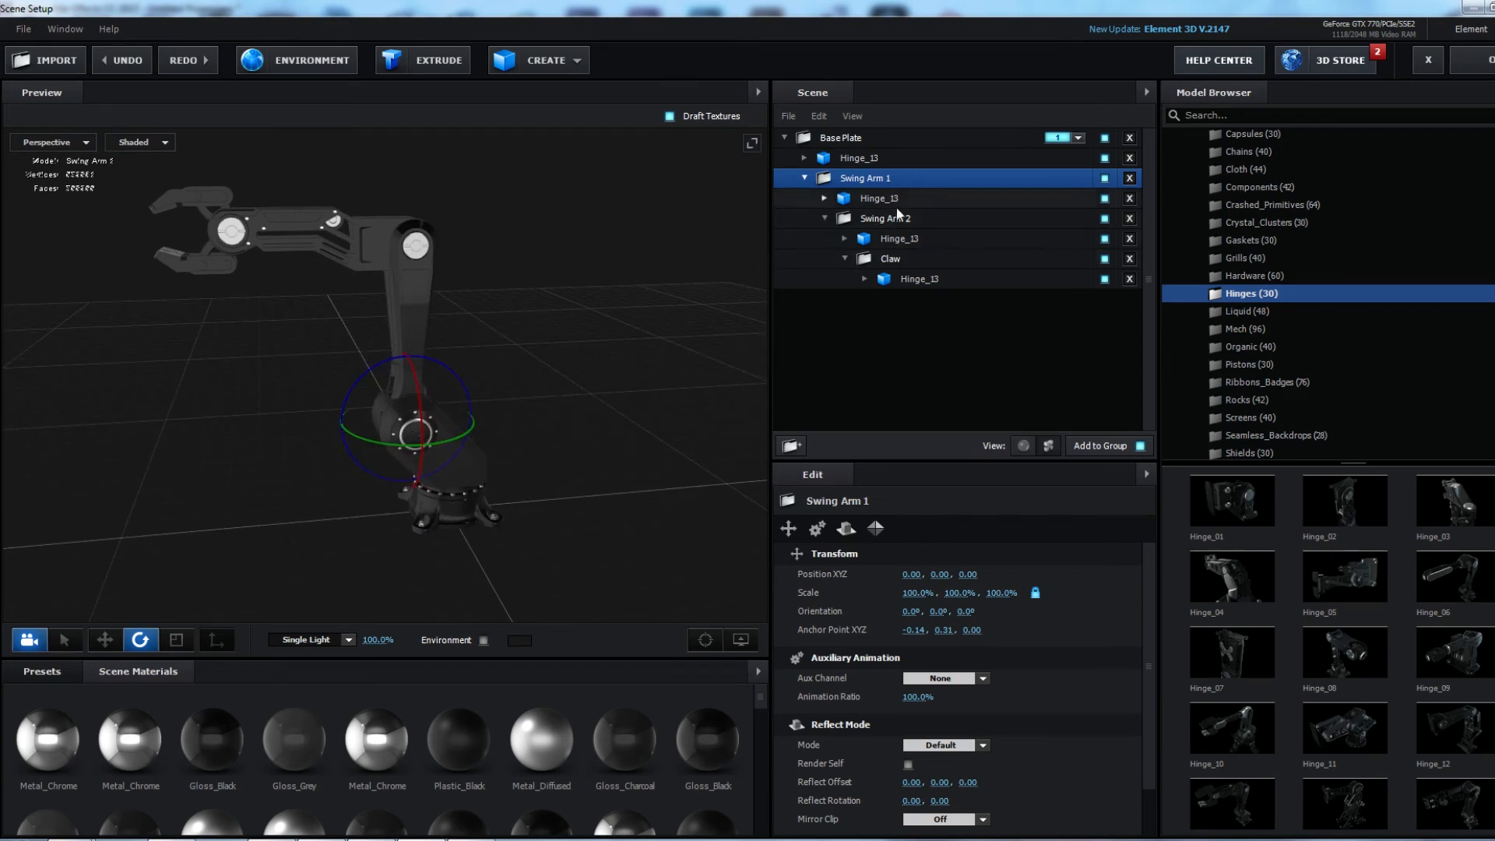
Set the Base Plate folder's Aux Channel to Channel 1.
left_click(852, 140)
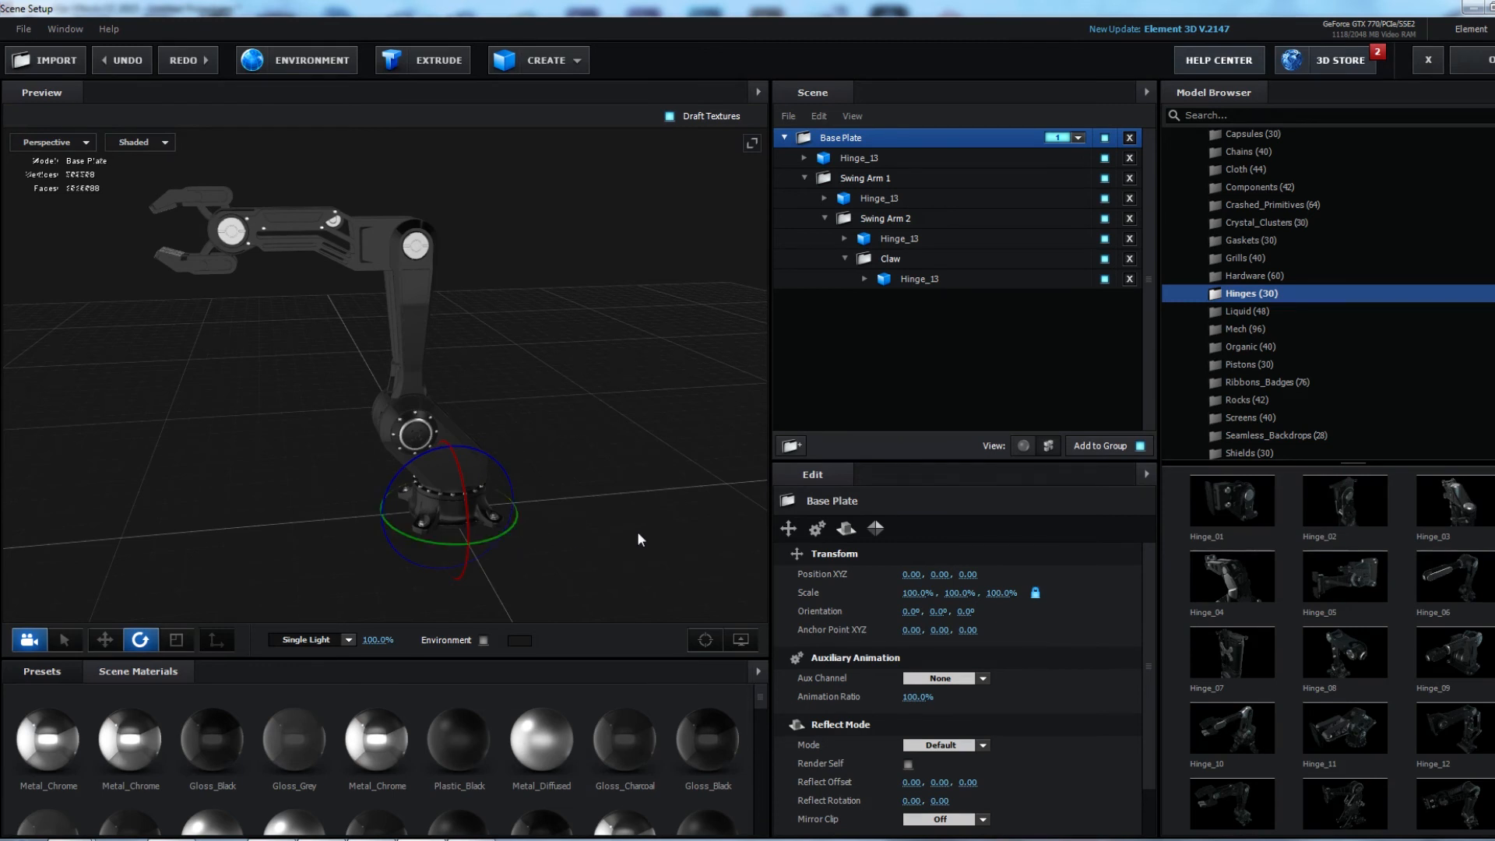
scroll(1082, 635, "down", 1)
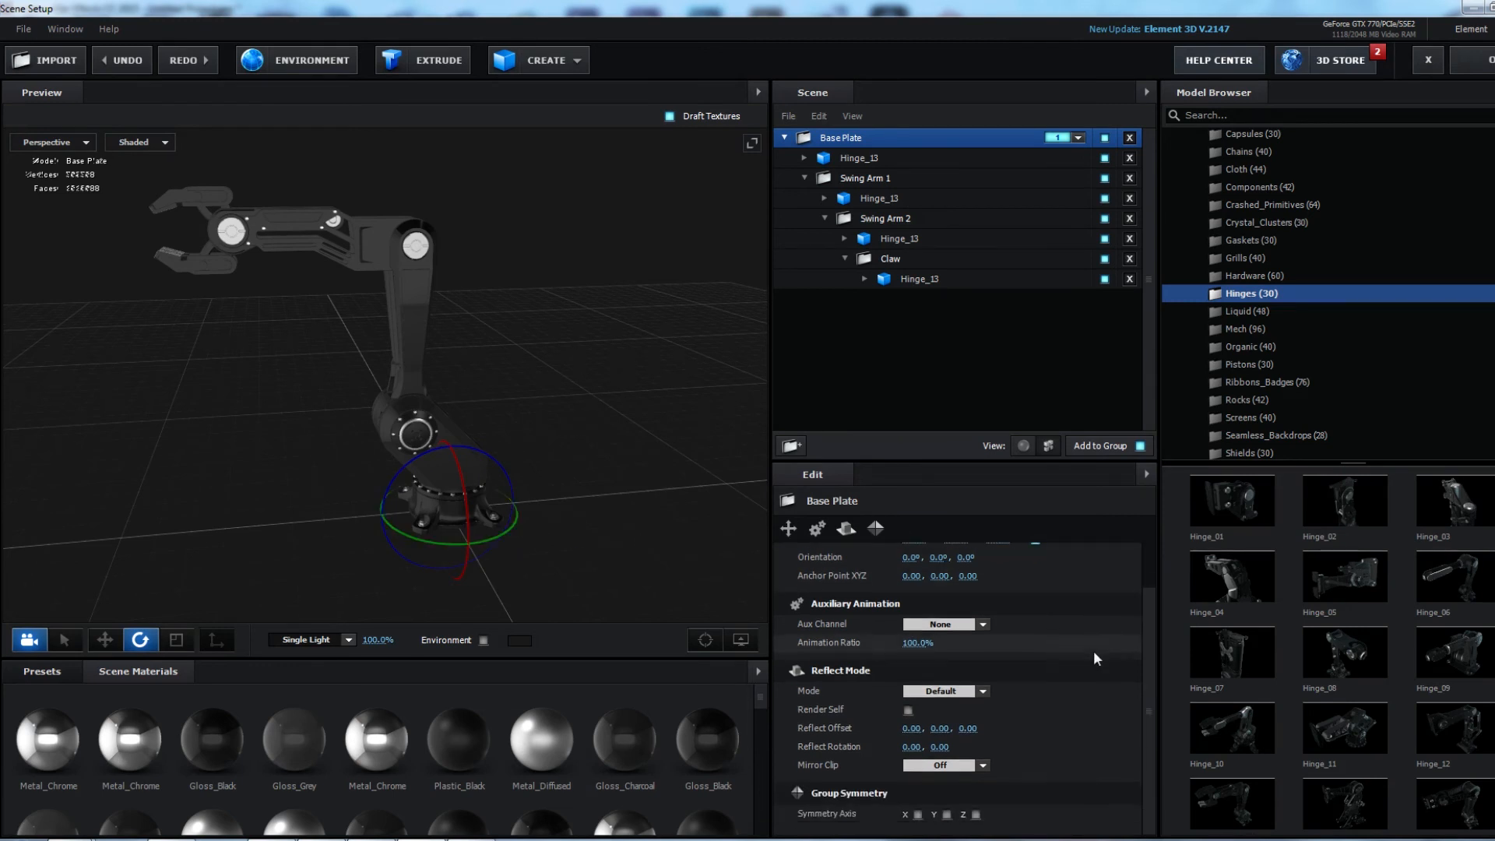
left_click(856, 159)
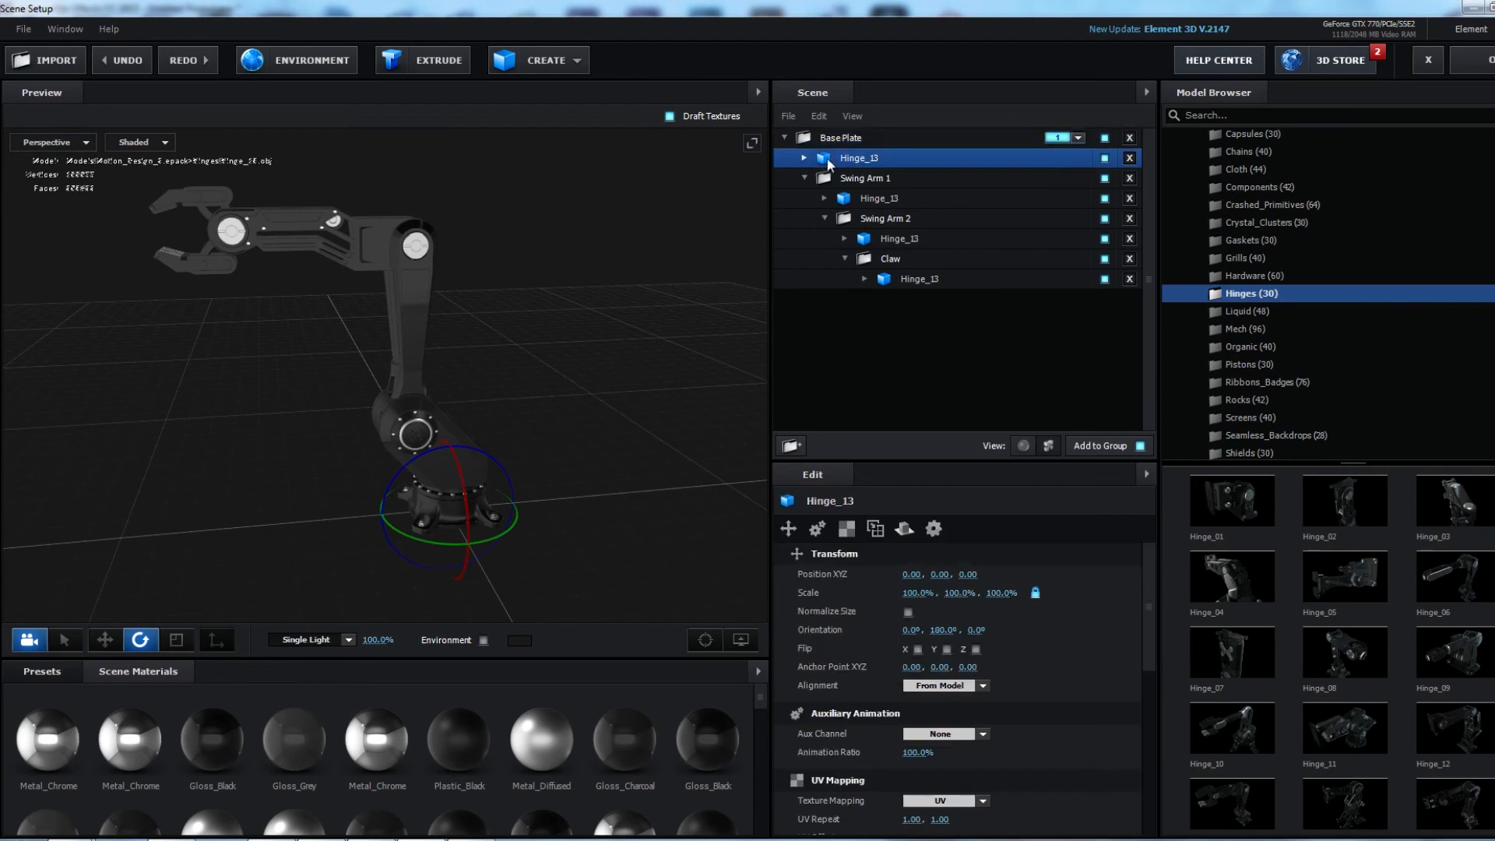
left_click(835, 140)
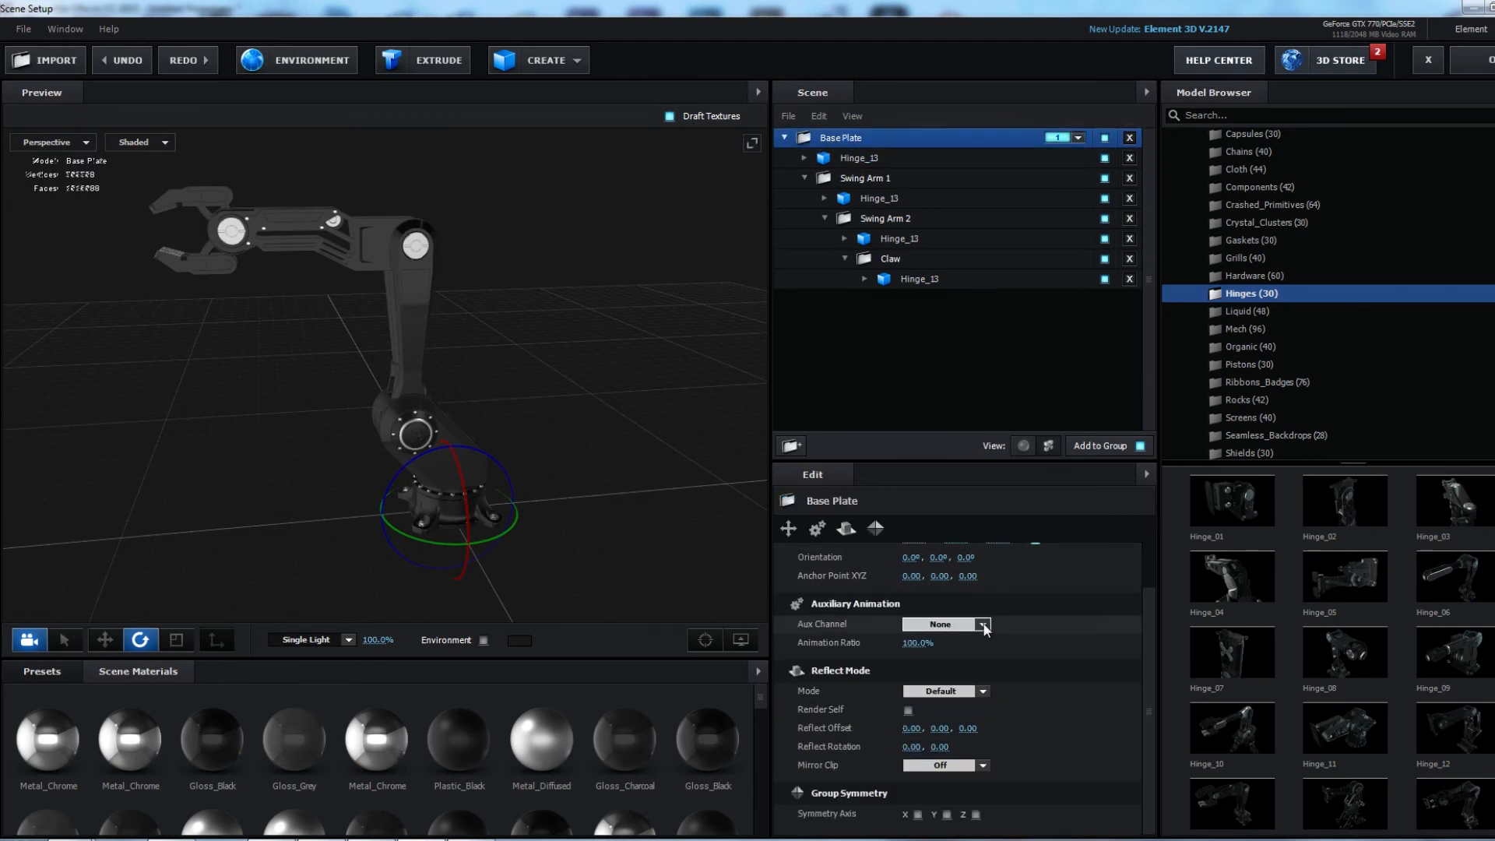
left_click(963, 624)
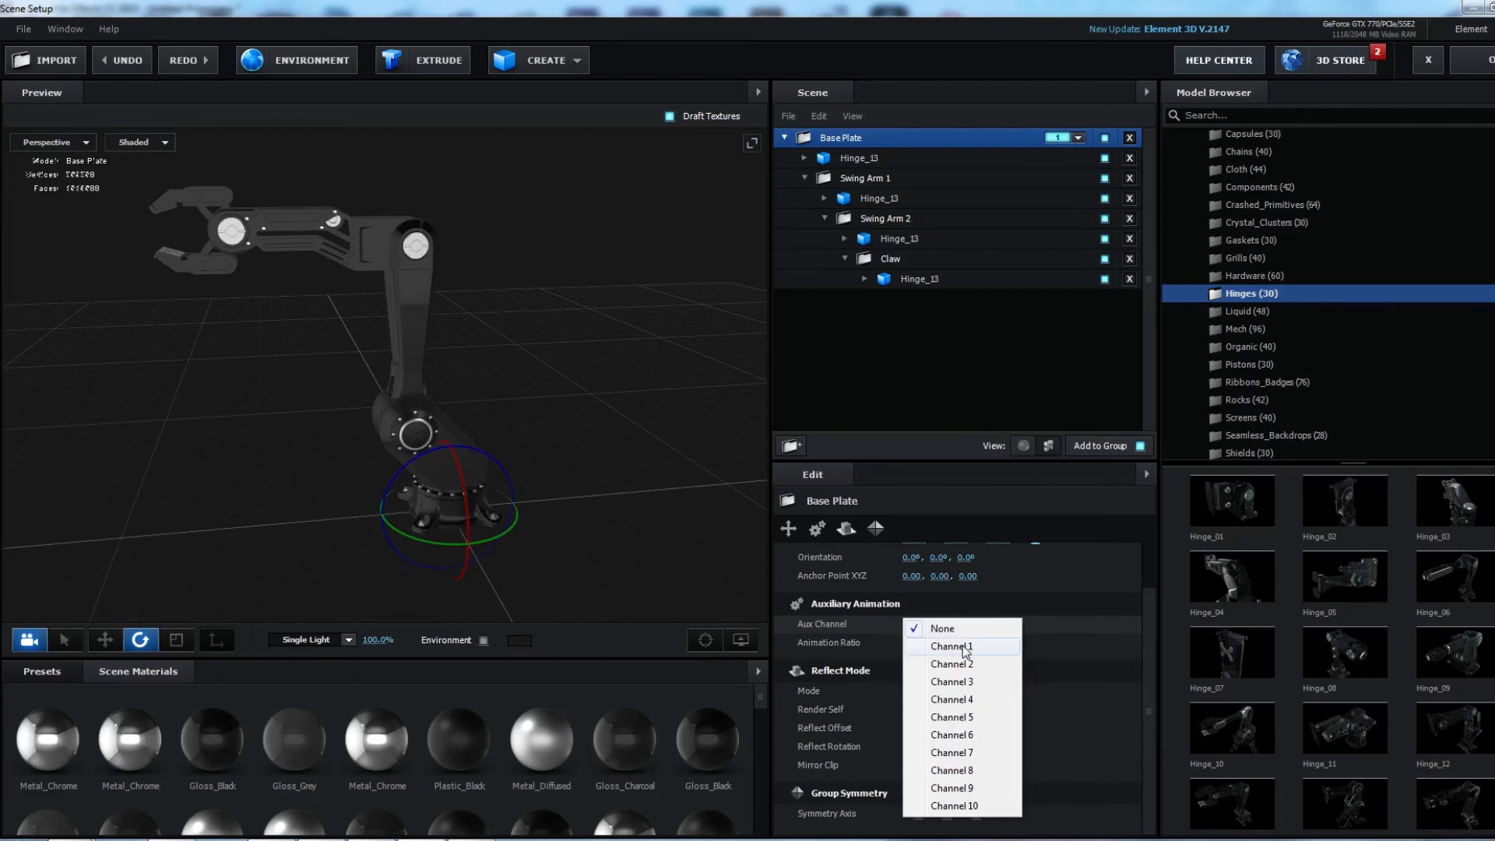
left_click(953, 647)
Set the Aux Channel of the Swing Arm 1 folder to Channel 2 and of the Swing Arm 2 folder to Channel 3.
left_click(864, 178)
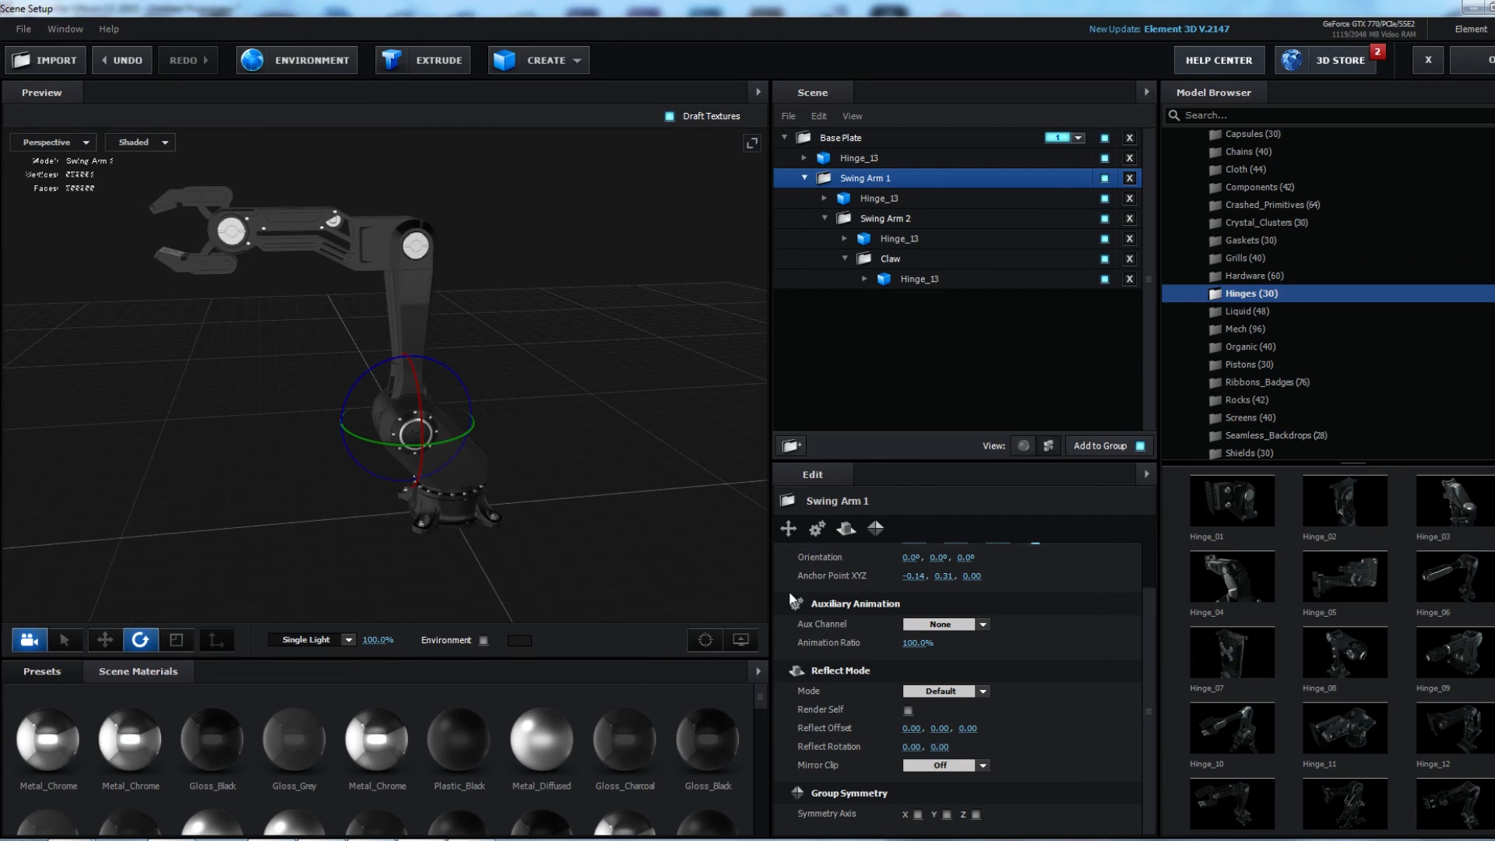
left_click(973, 627)
left_click(976, 667)
left_click(905, 216)
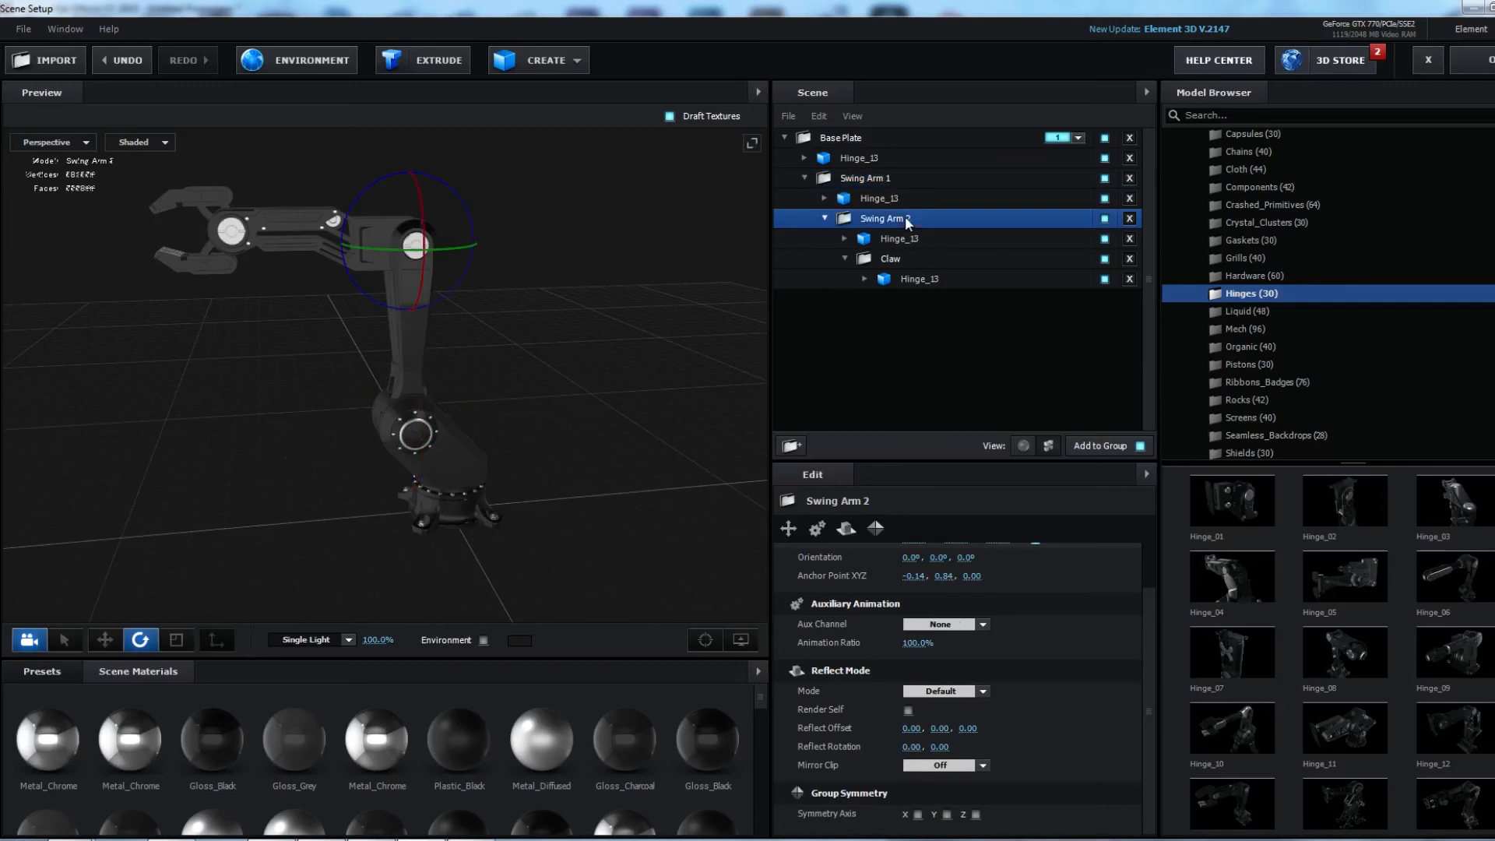
left_click(974, 624)
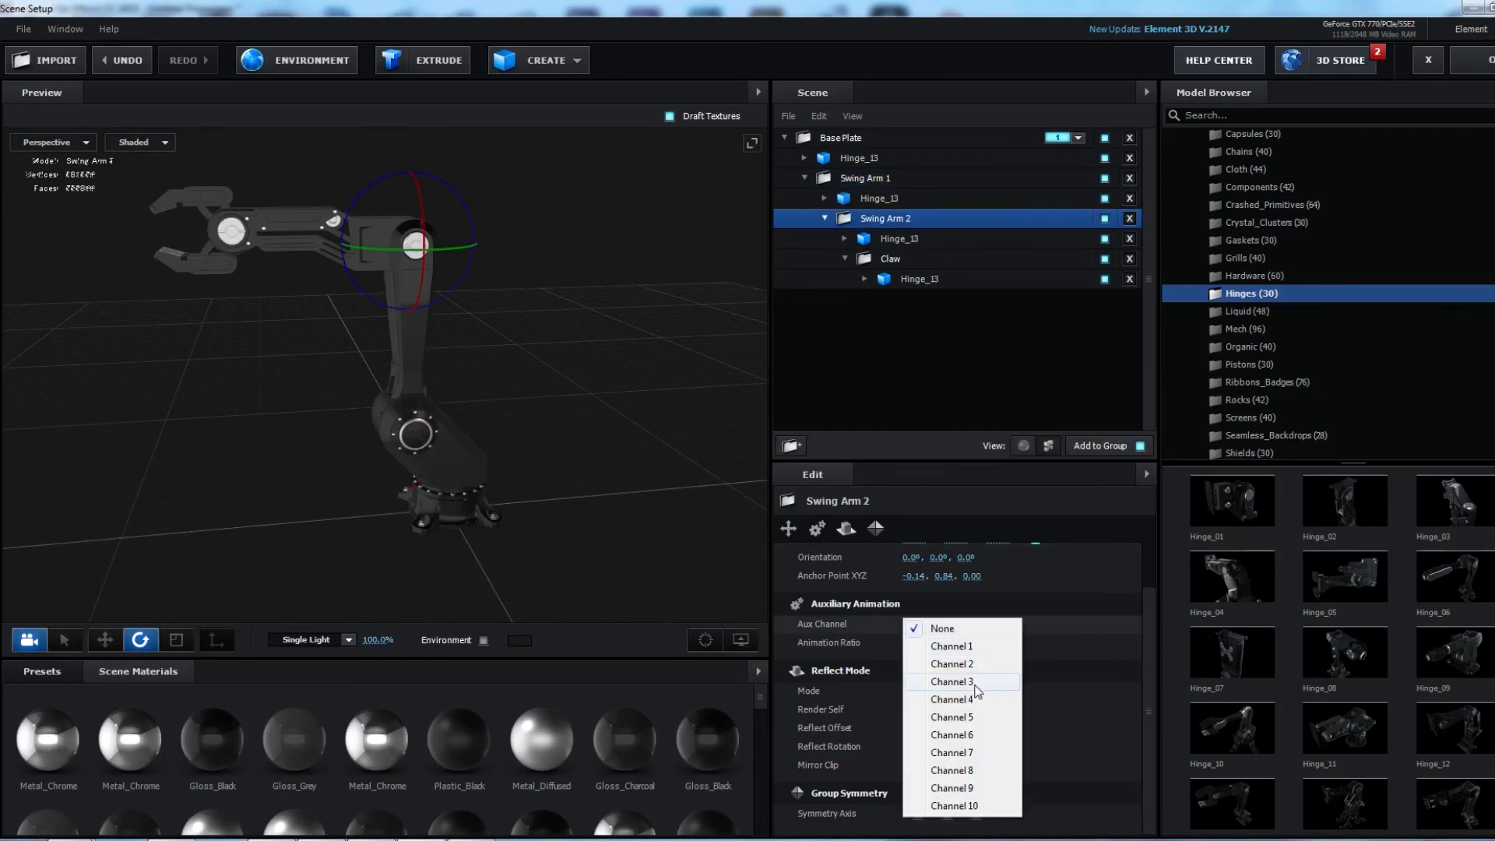
left_click(975, 682)
Set the Claw folder's Aux Channel to Channel 4.
left_click(904, 258)
left_click(974, 622)
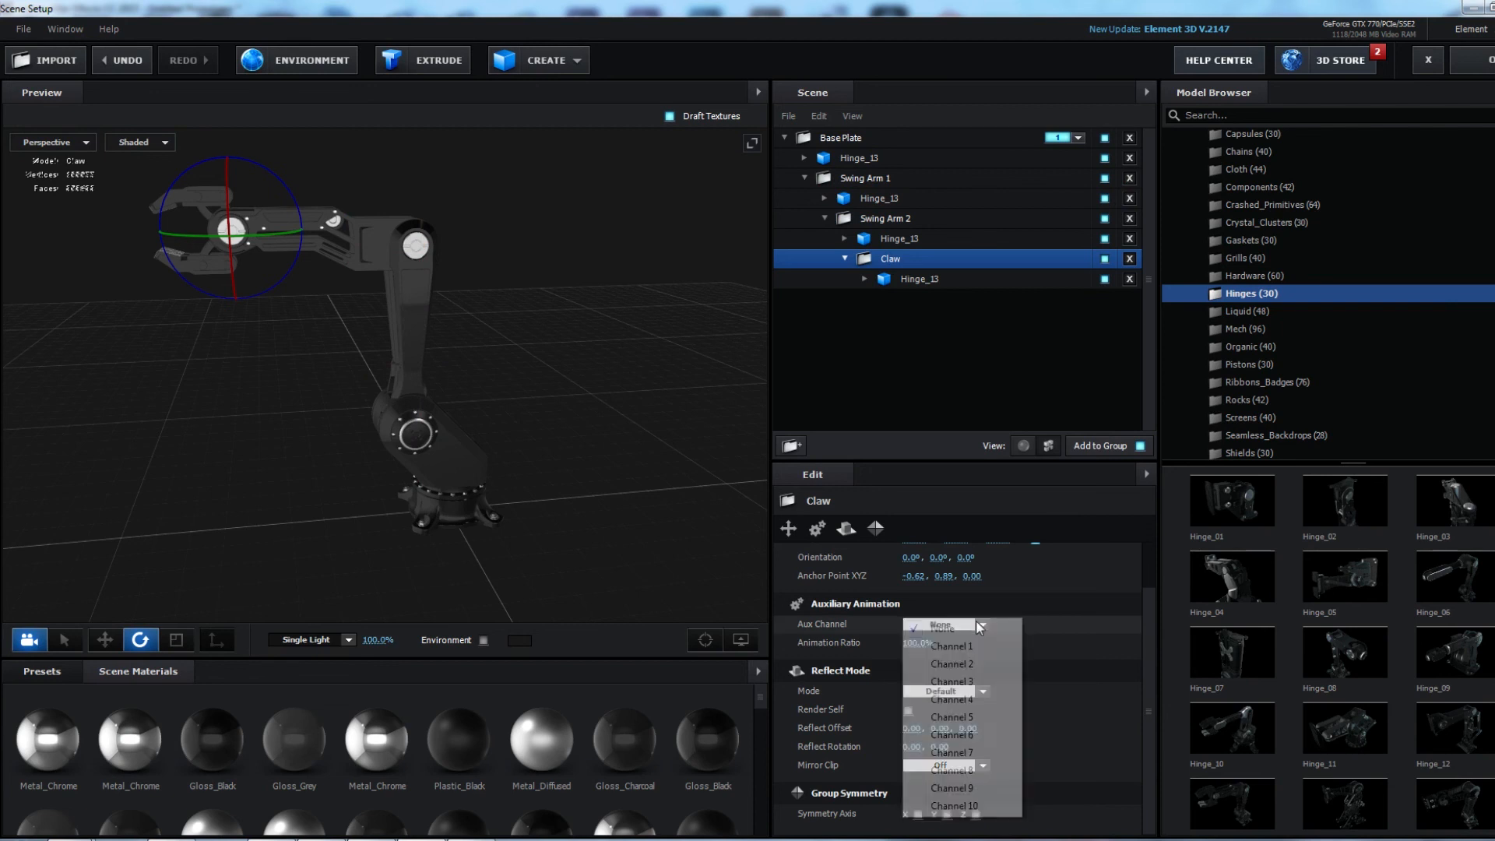
left_click(962, 699)
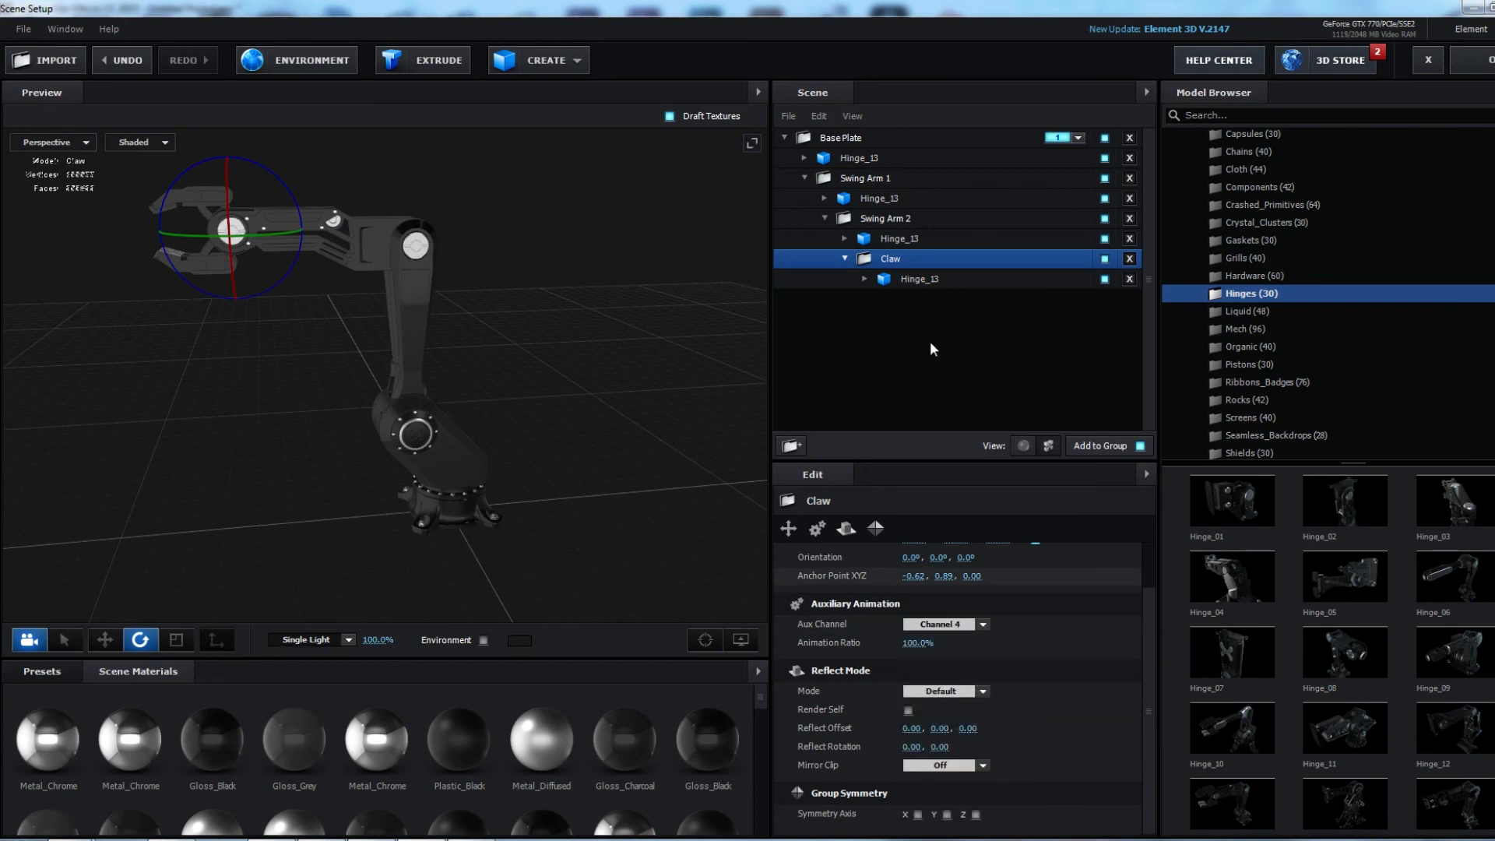
mouse_move(303, 194)
left_mouse_down()
mouse_move(314, 220)
mouse_move(280, 166)
mouse_move(313, 215)
mouse_move(304, 194)
left_mouse_up()
key("ctrl+z")
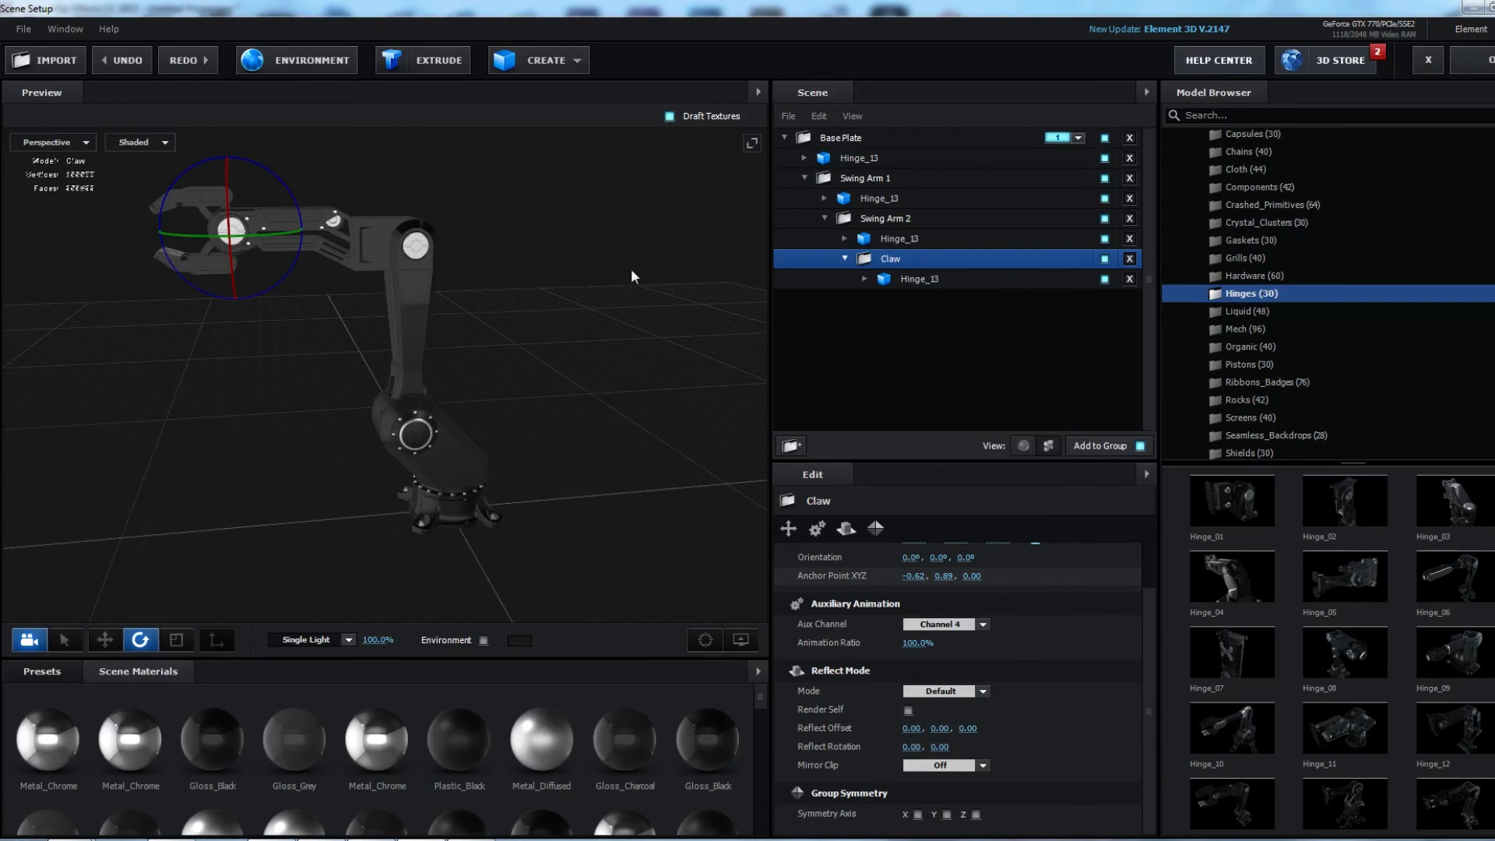
Expand the Hinge_13 model inside the Claw folder and assign an Aux Transform channel to its Hinge13_Claw1 part.
left_click(901, 279)
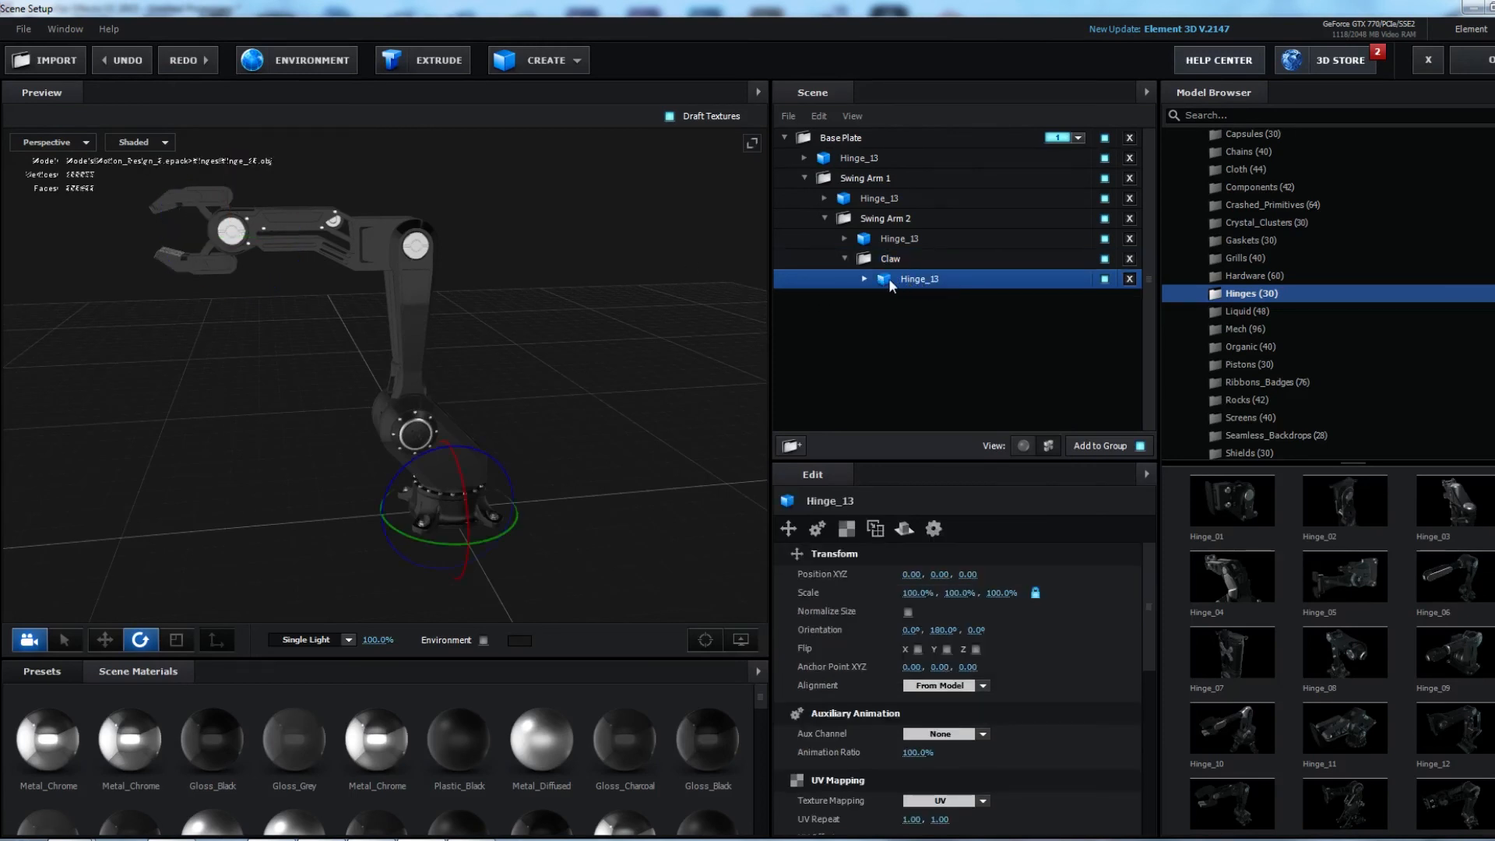
left_click(865, 278)
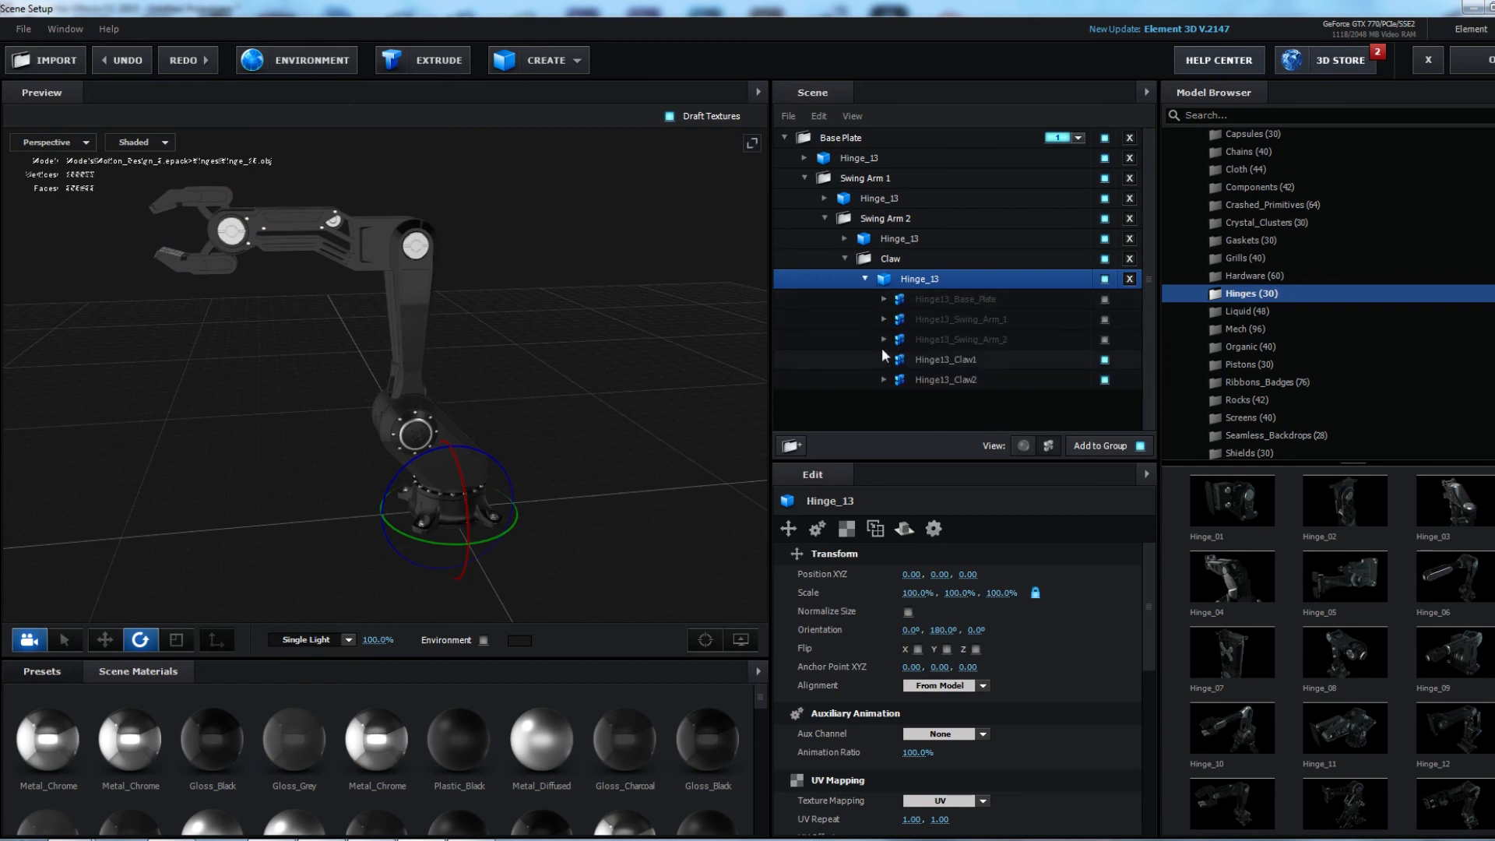
left_click(978, 359)
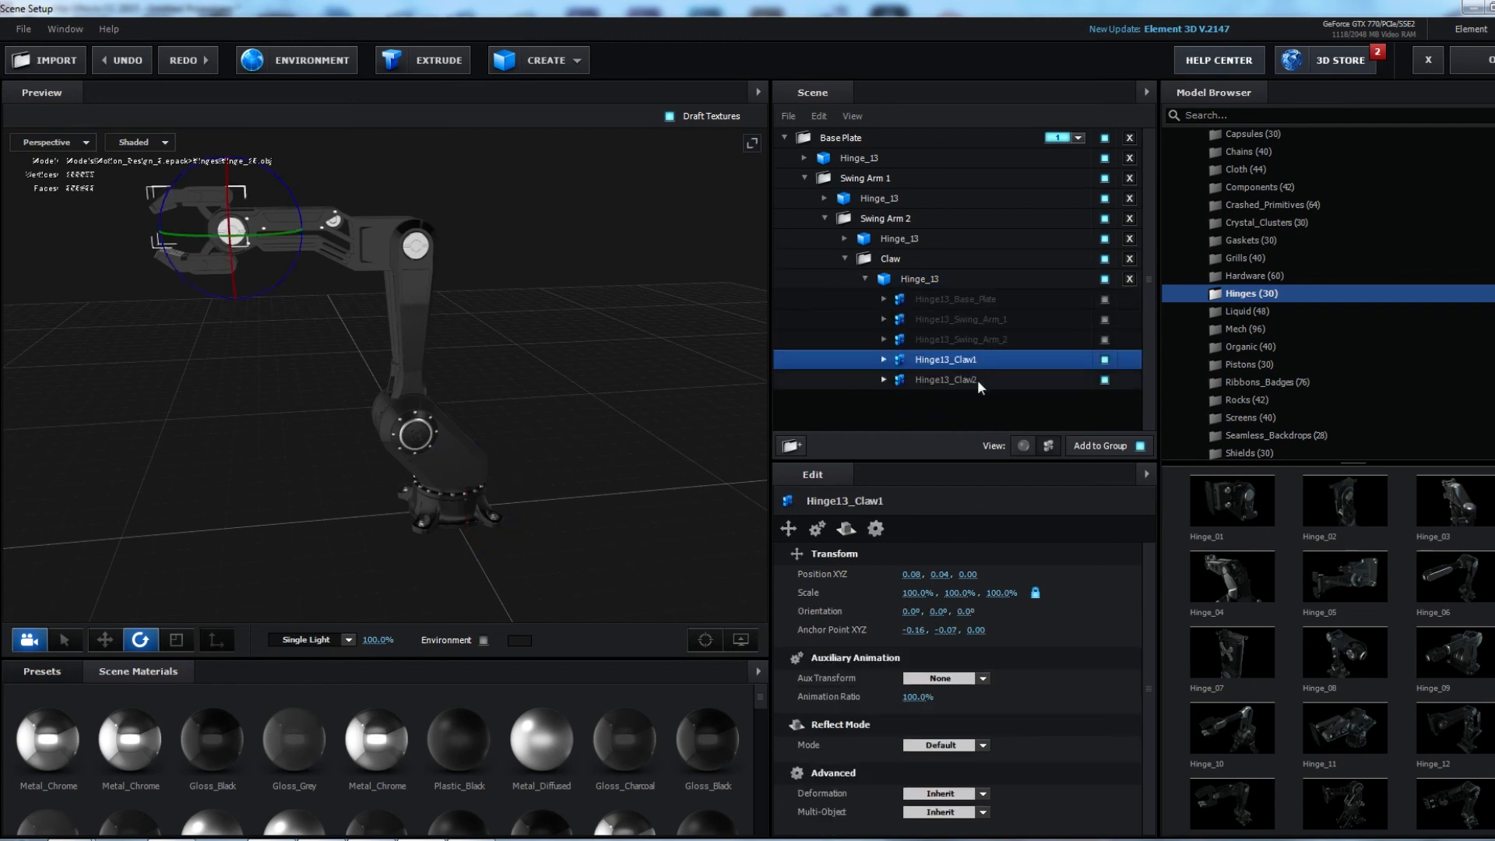
left_click(978, 380)
left_click(972, 360)
left_click(942, 678)
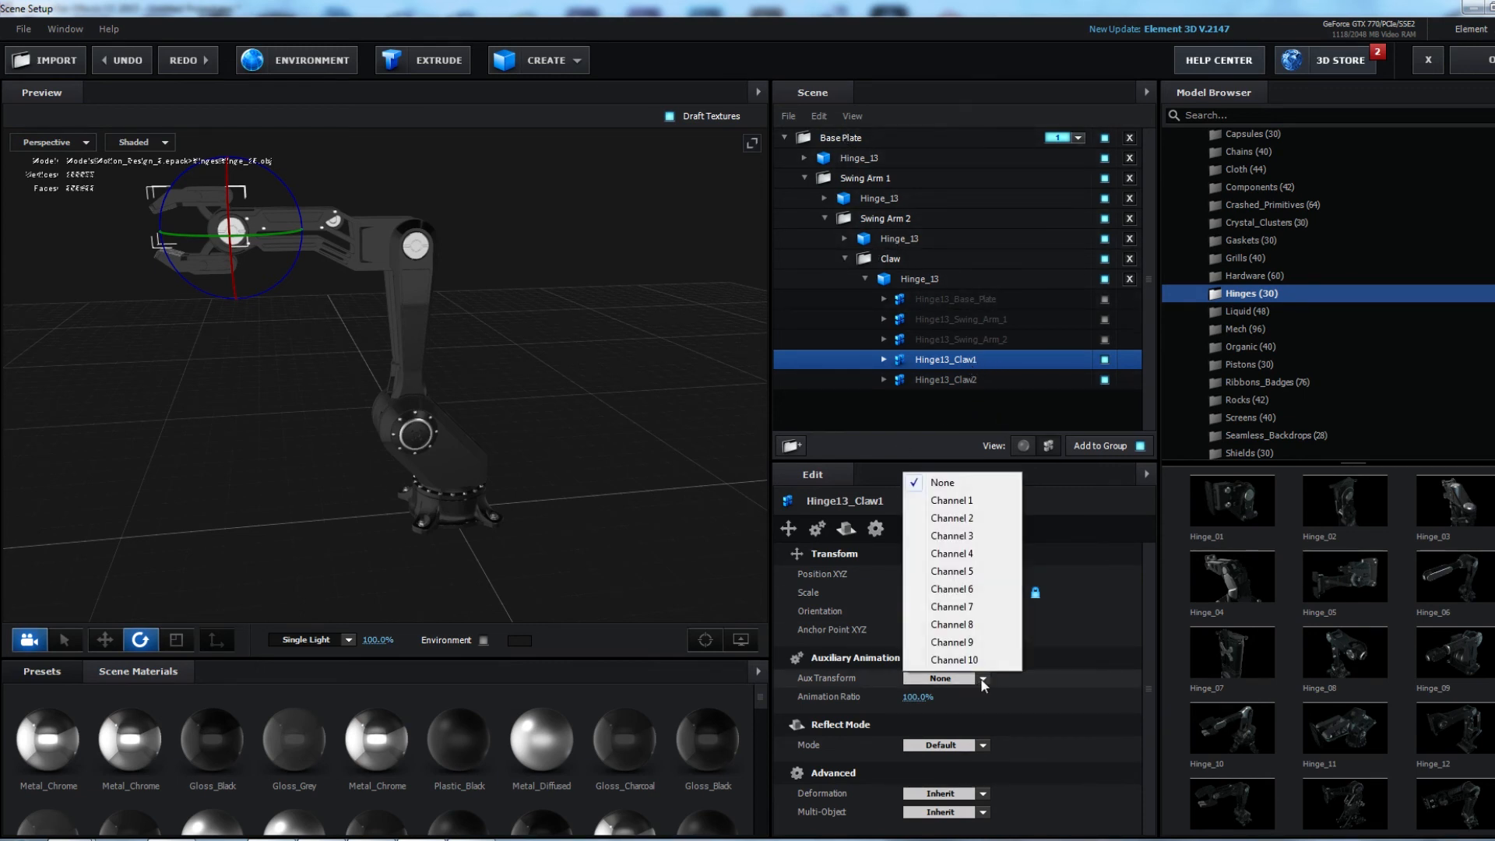
Set the Hinge13_Claw2 part's Aux Transform to Channel 6 and collapse the Claw folder's Hinge_13 model.
left_click(965, 380)
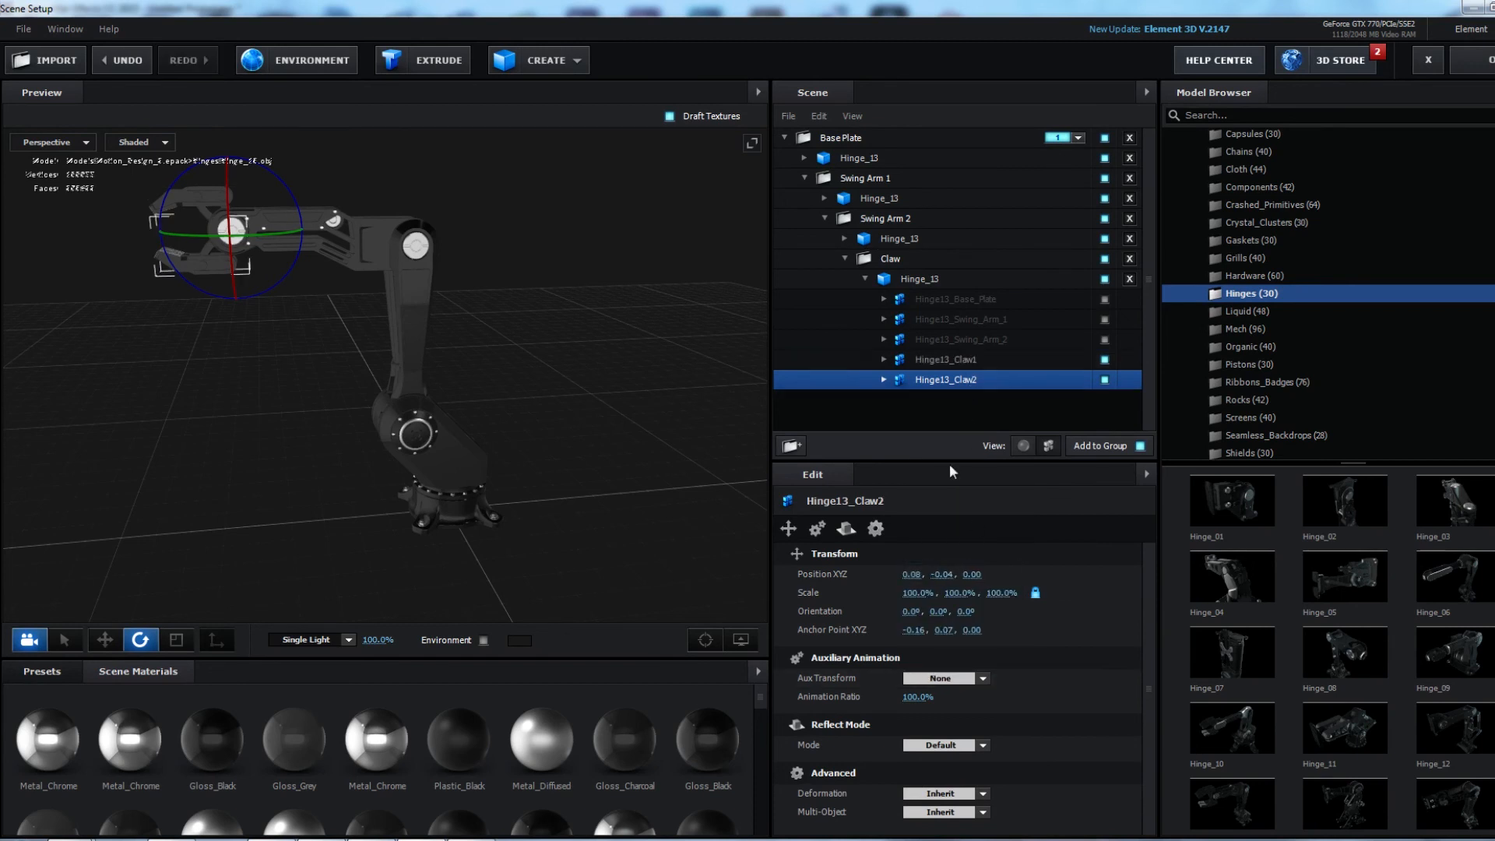
left_click(985, 668)
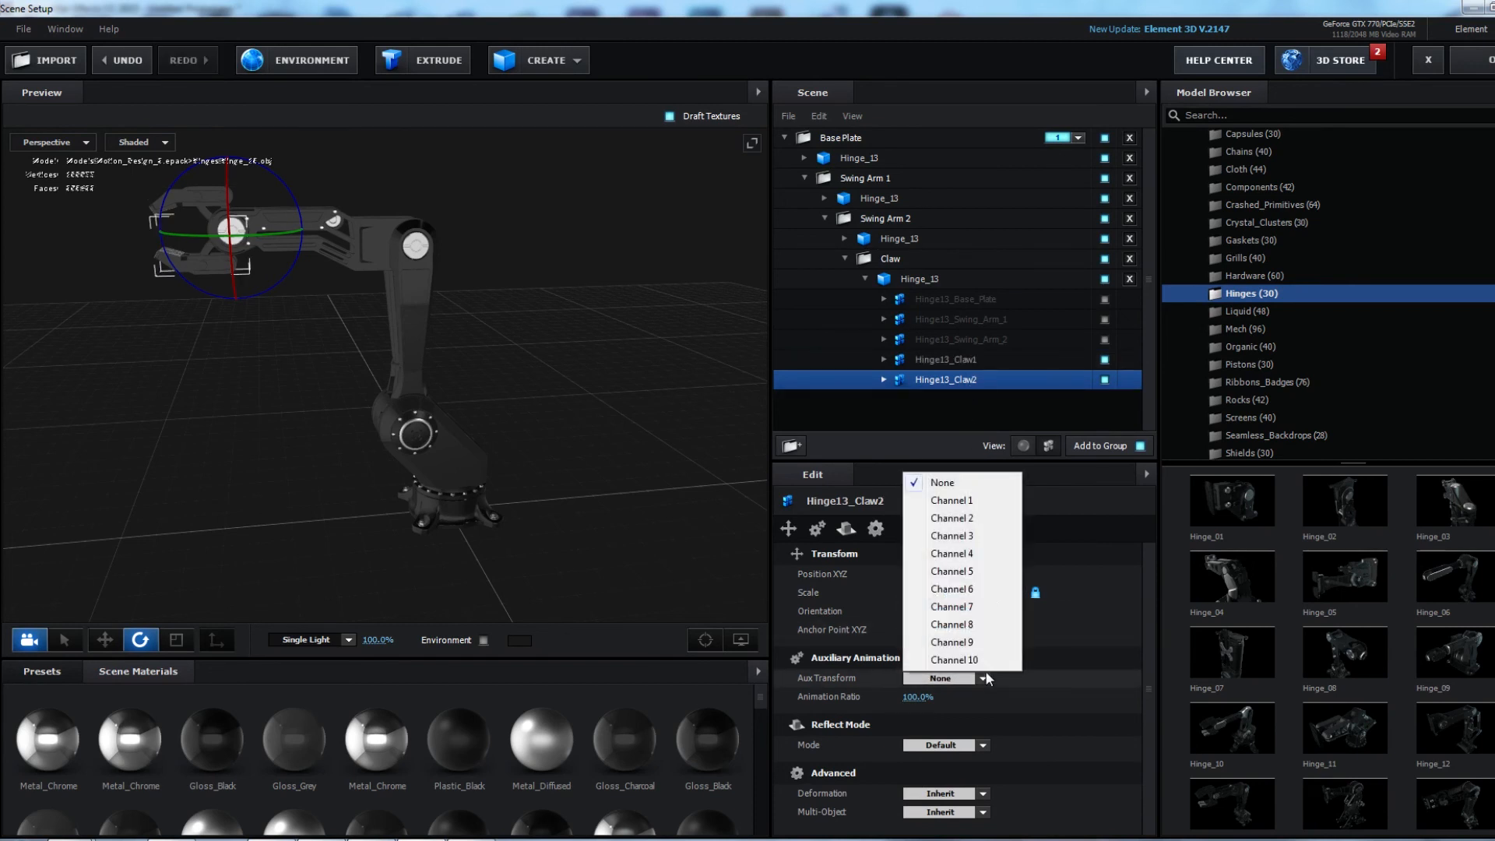
left_click(950, 586)
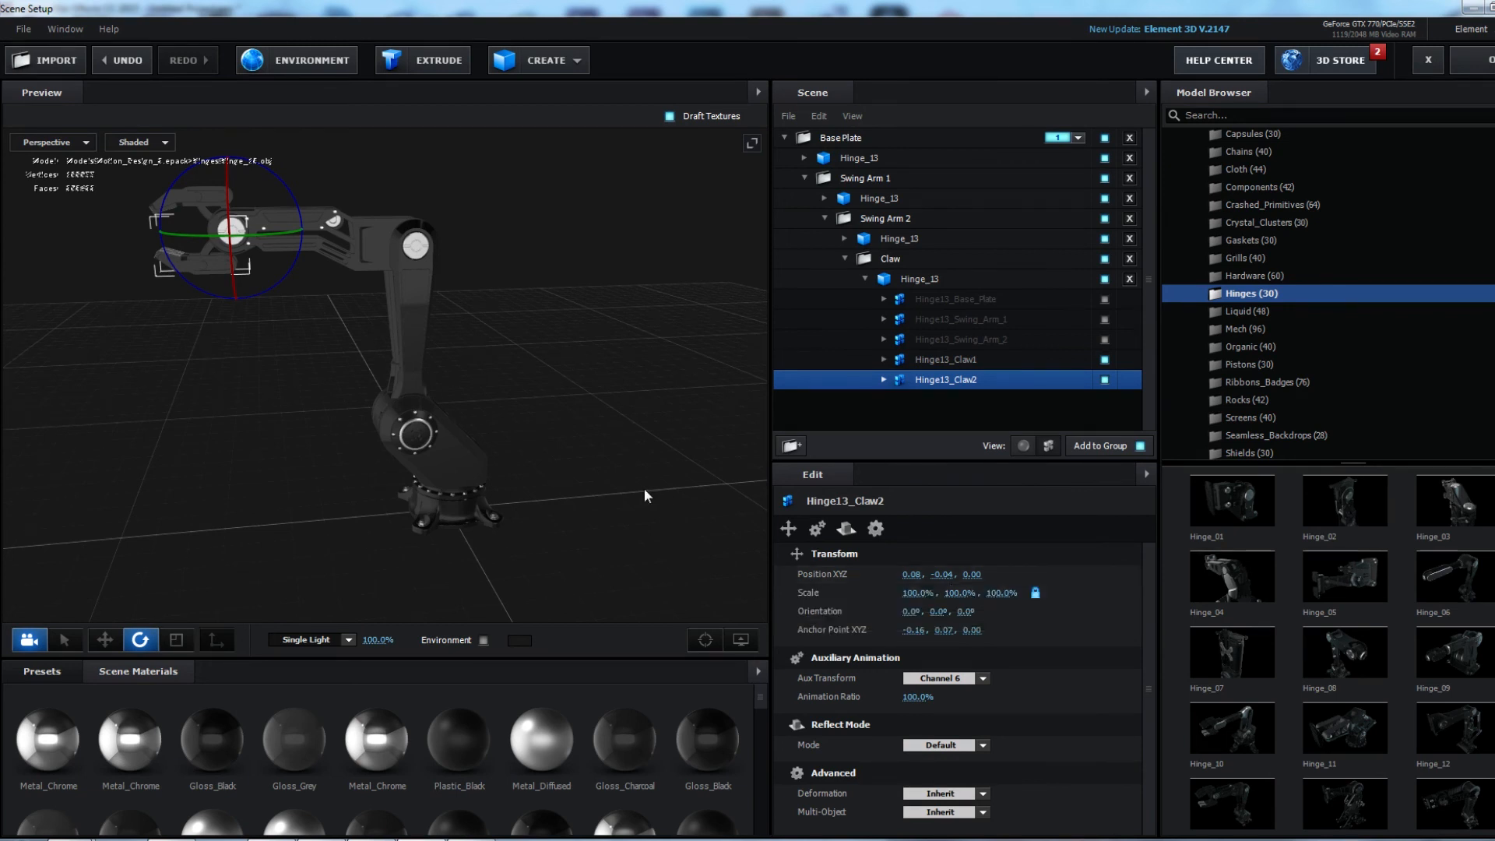
left_click(866, 278)
mouse_move(445, 366)
left_mouse_down()
mouse_move(475, 346)
mouse_move(445, 359)
left_mouse_up()
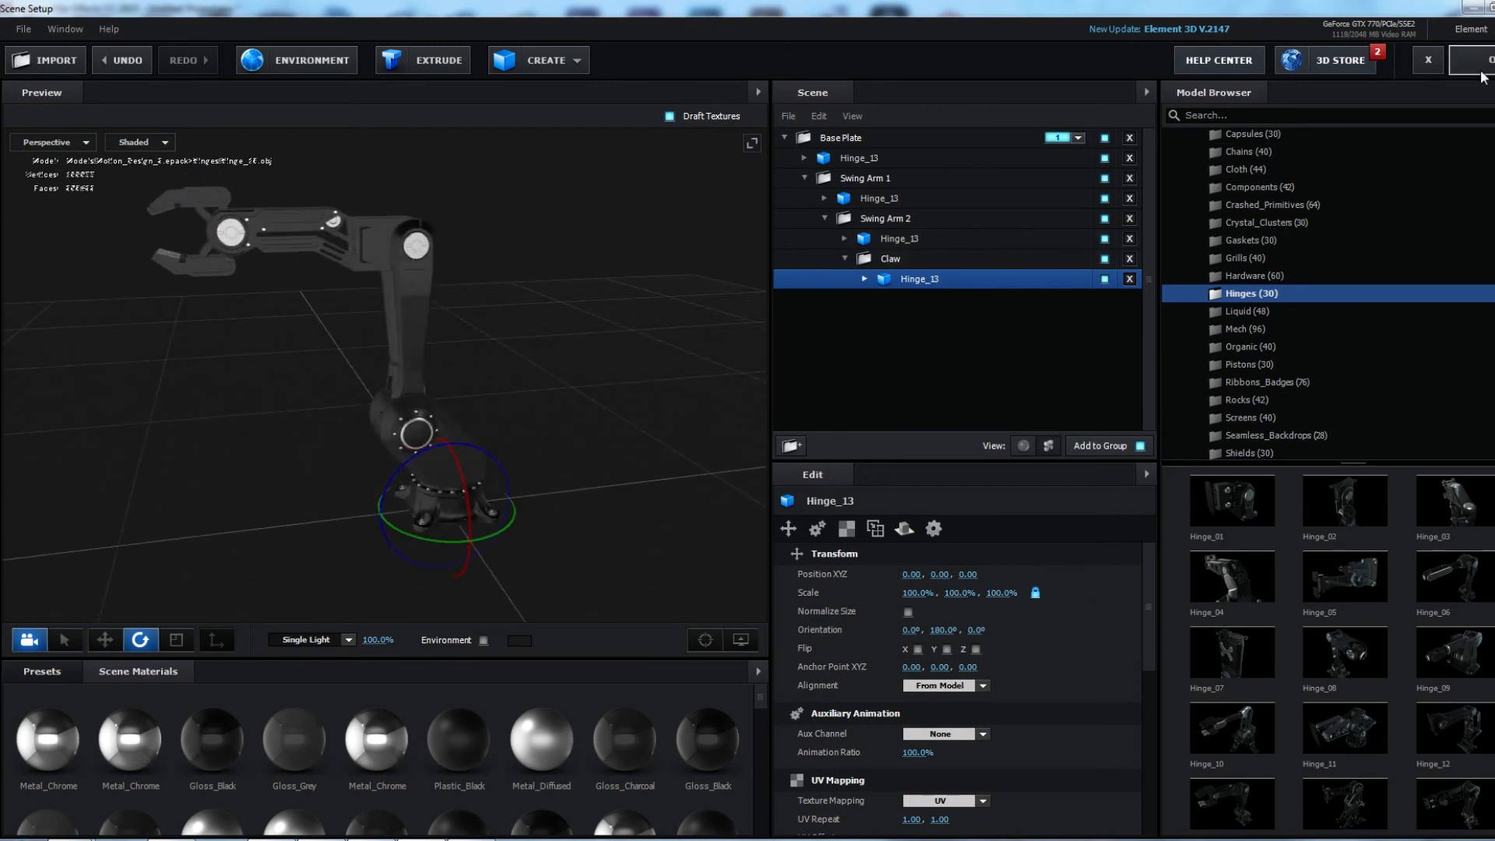
Accept the scene setup to return to the After Effects composition and adjust the camera angle on the robot arm.
left_click(1480, 70)
middle_click_drag(789, 335, 784, 342)
left_click_drag(784, 342, 788, 331)
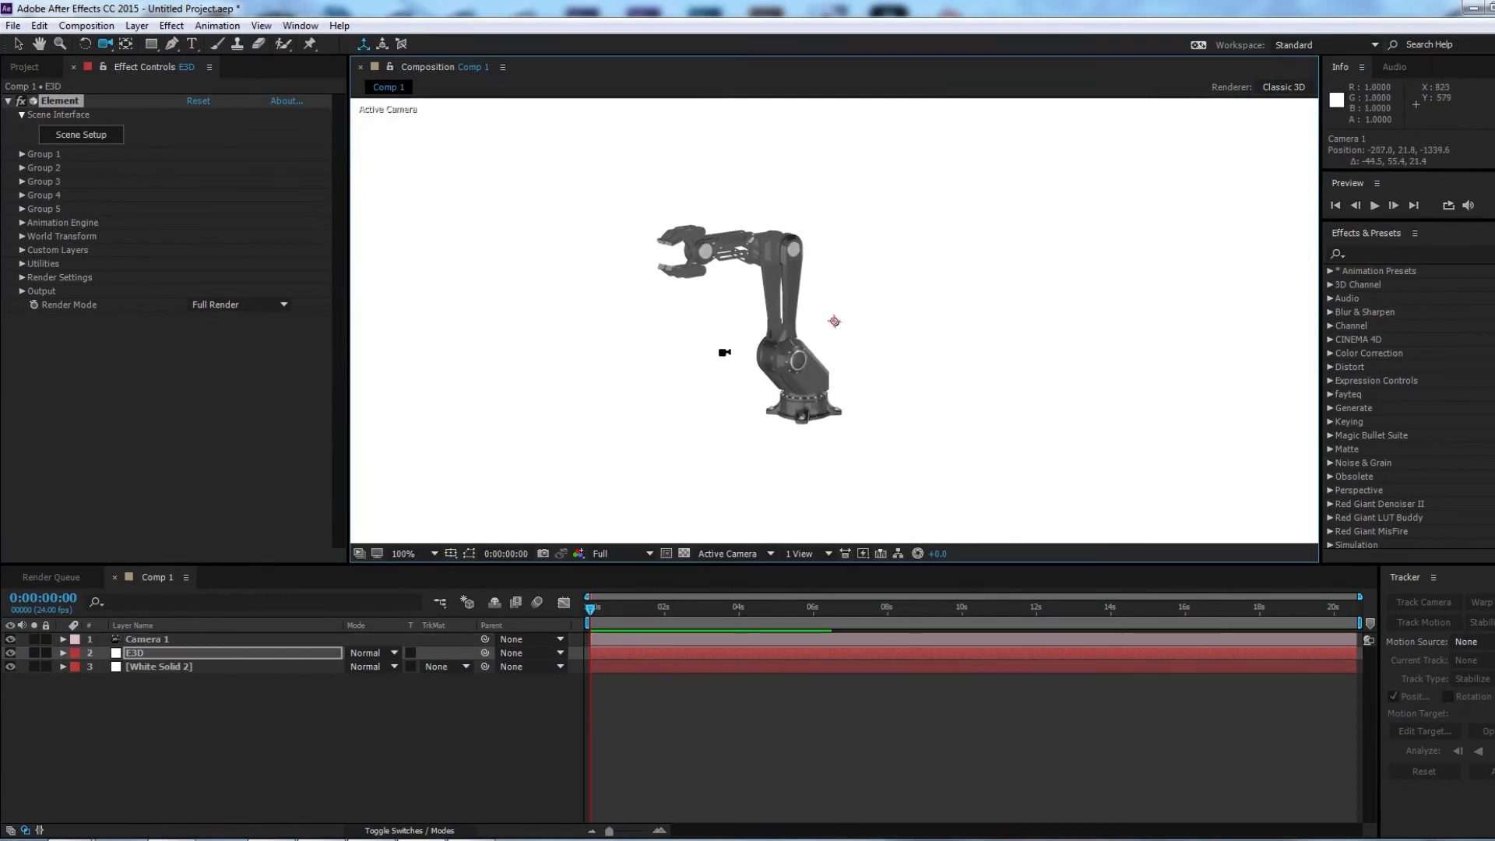
Reveal the Channel 1 transform controls, including rotation, under the Aux Channels of Group 1 in the Element effect.
left_click(22, 153)
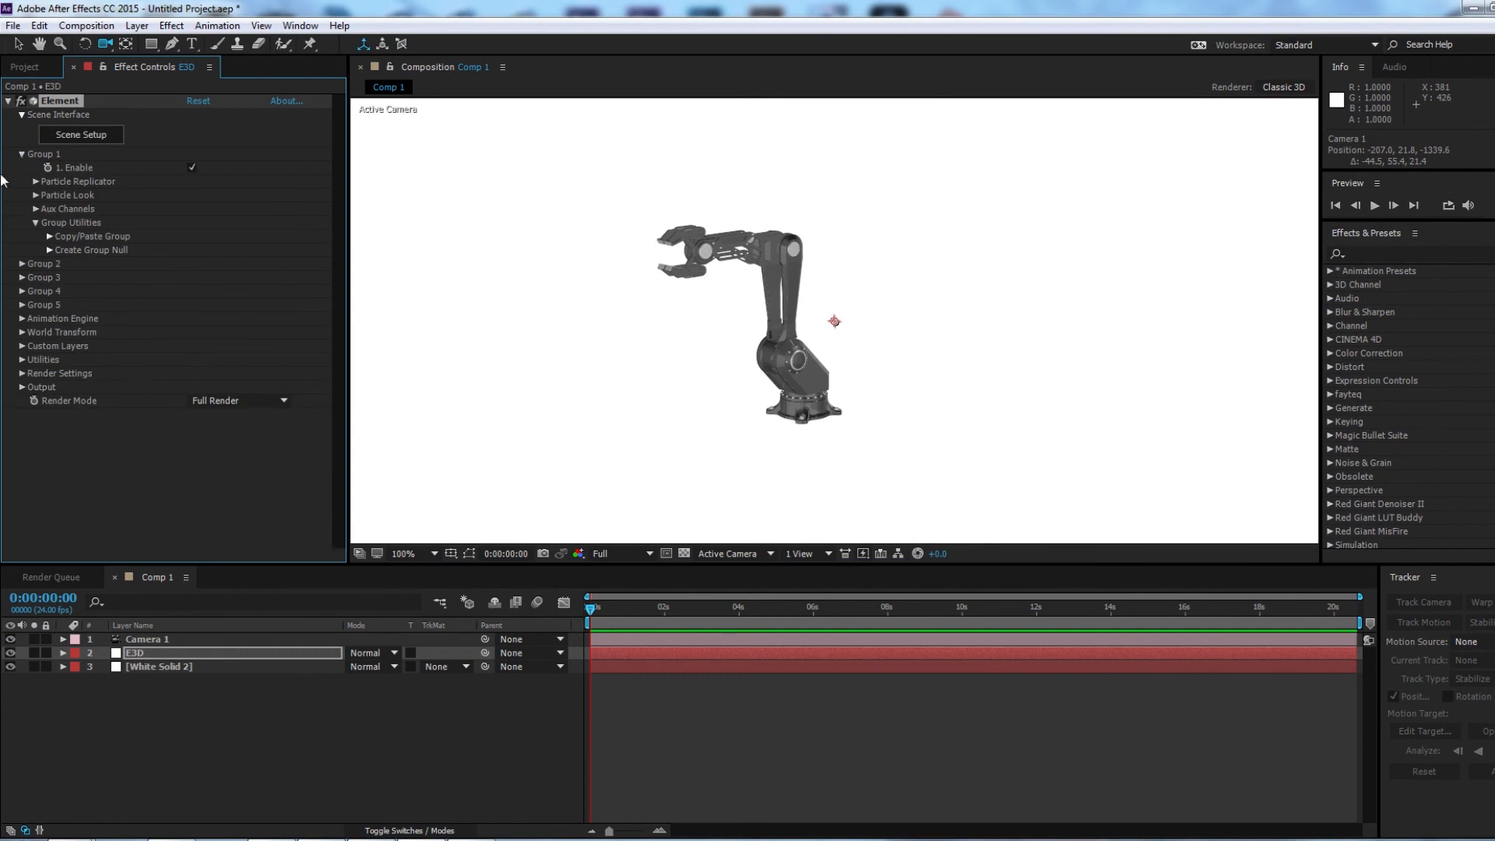
left_click(35, 208)
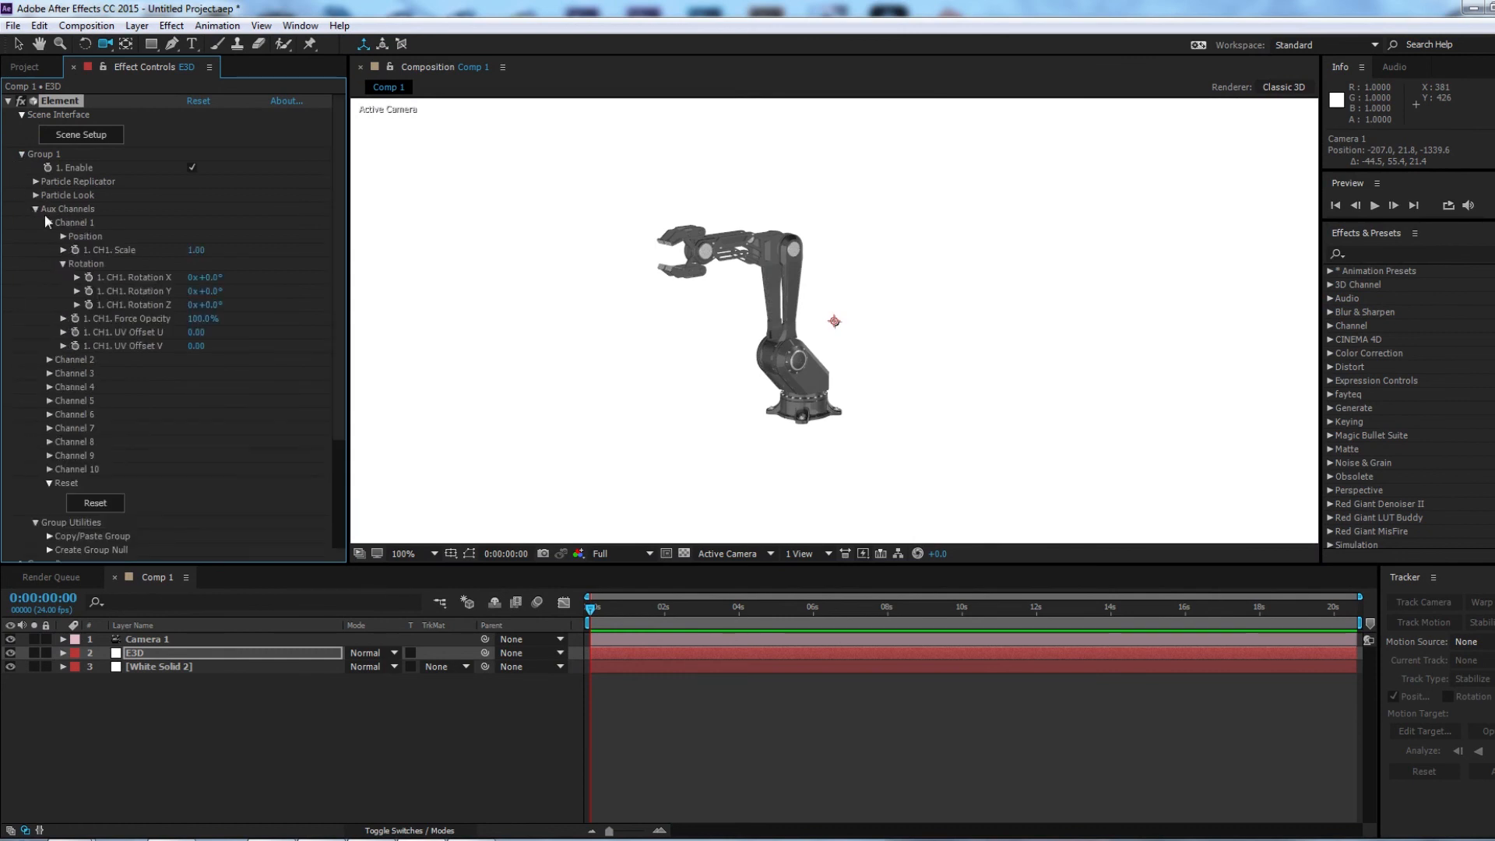
left_click(50, 223)
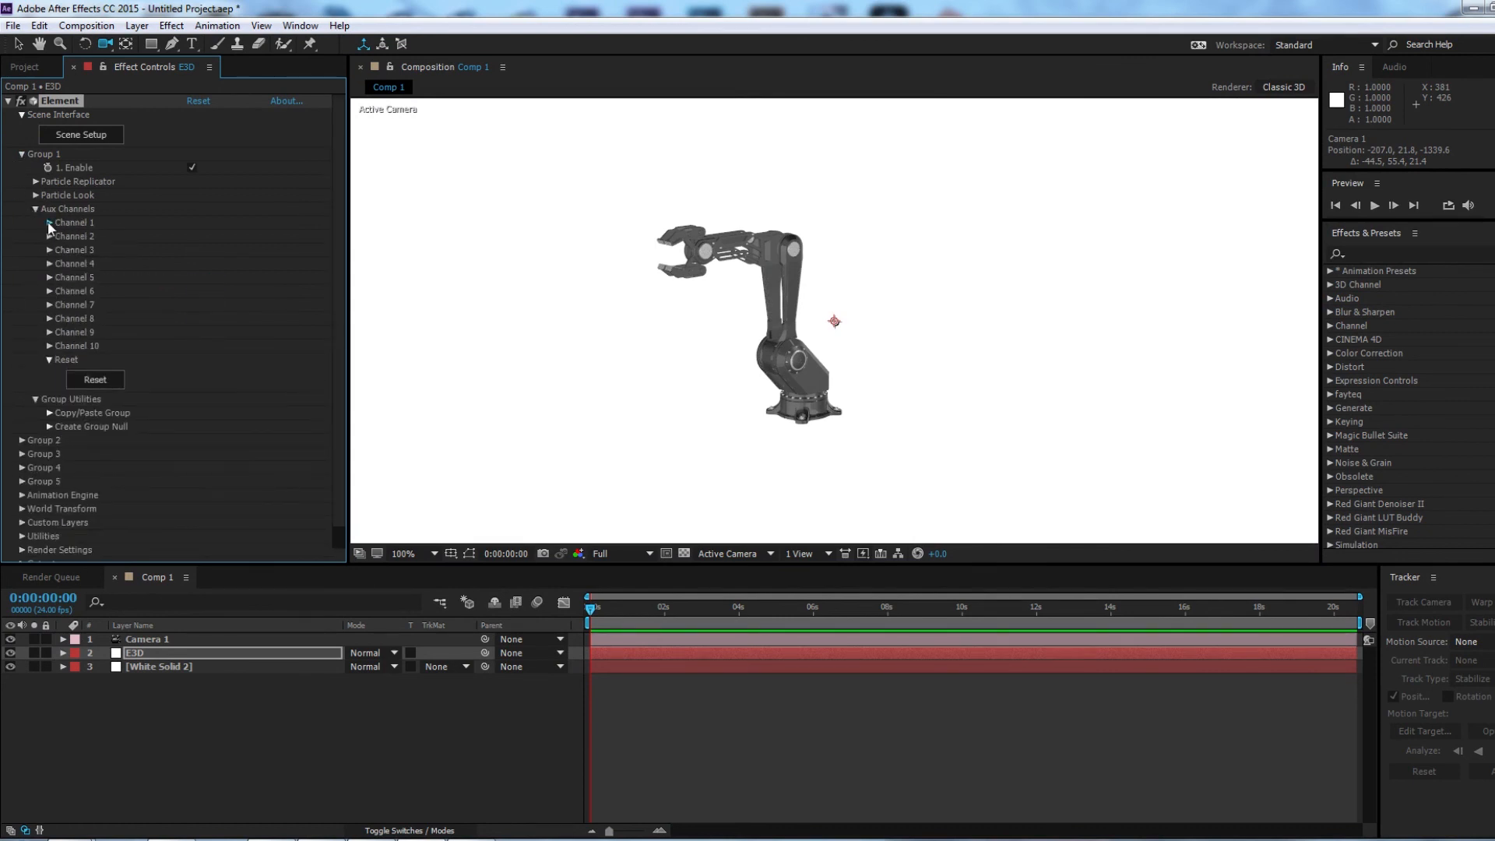
left_click(52, 223)
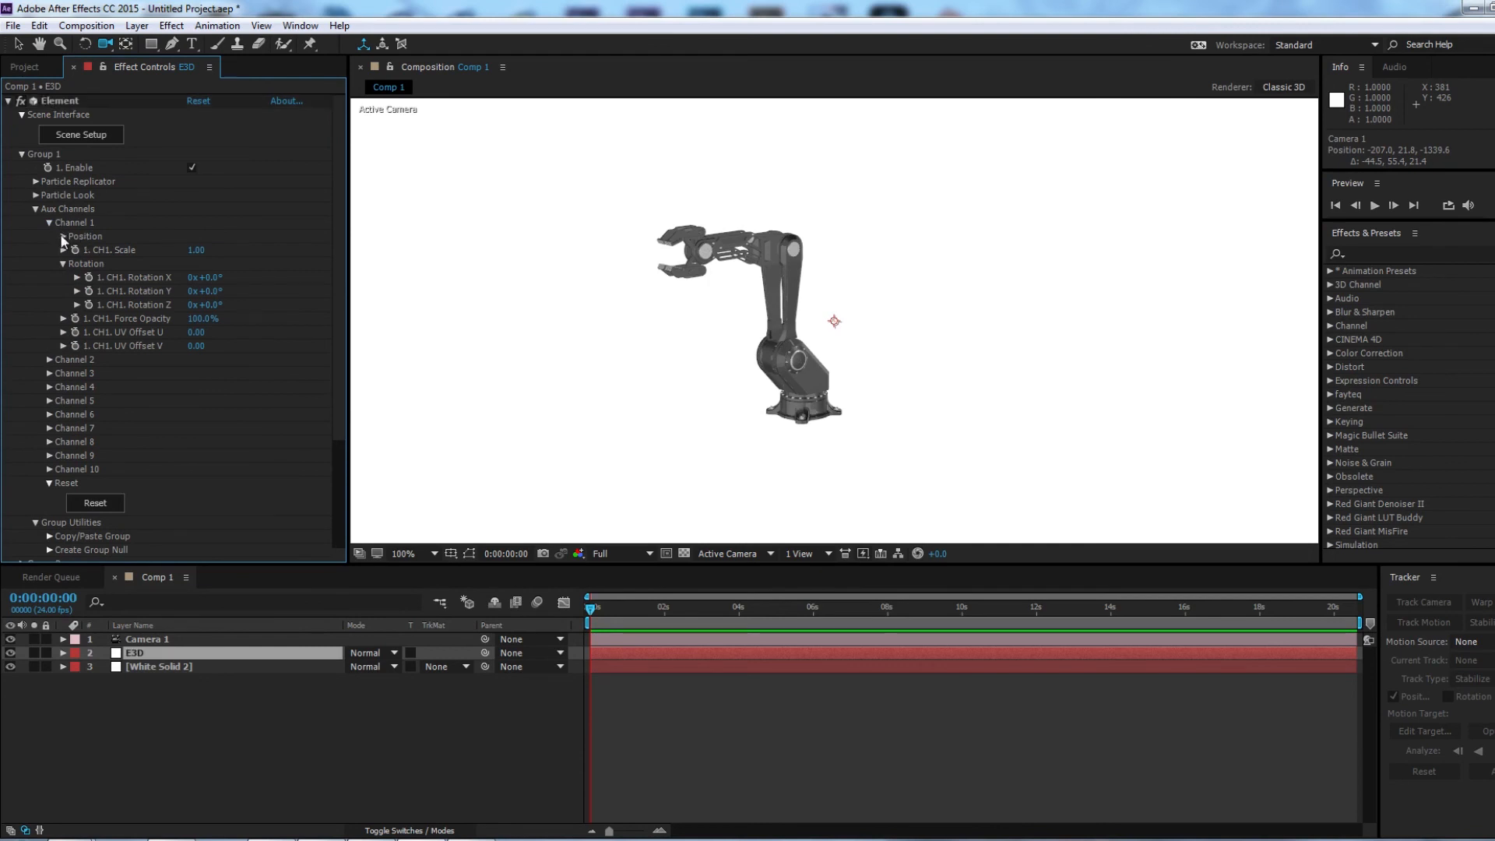
left_click(63, 235)
left_click(63, 236)
left_click(63, 264)
left_click(62, 263)
Test the Channel 1 rotation values on the whole robot arm and undo the changes.
mouse_move(217, 305)
left_mouse_down()
mouse_move(257, 302)
mouse_move(209, 305)
mouse_move(240, 292)
mouse_move(206, 291)
mouse_move(272, 291)
mouse_move(186, 278)
mouse_move(241, 293)
left_mouse_up()
key("ctrl+z")
key("ctrl+z")
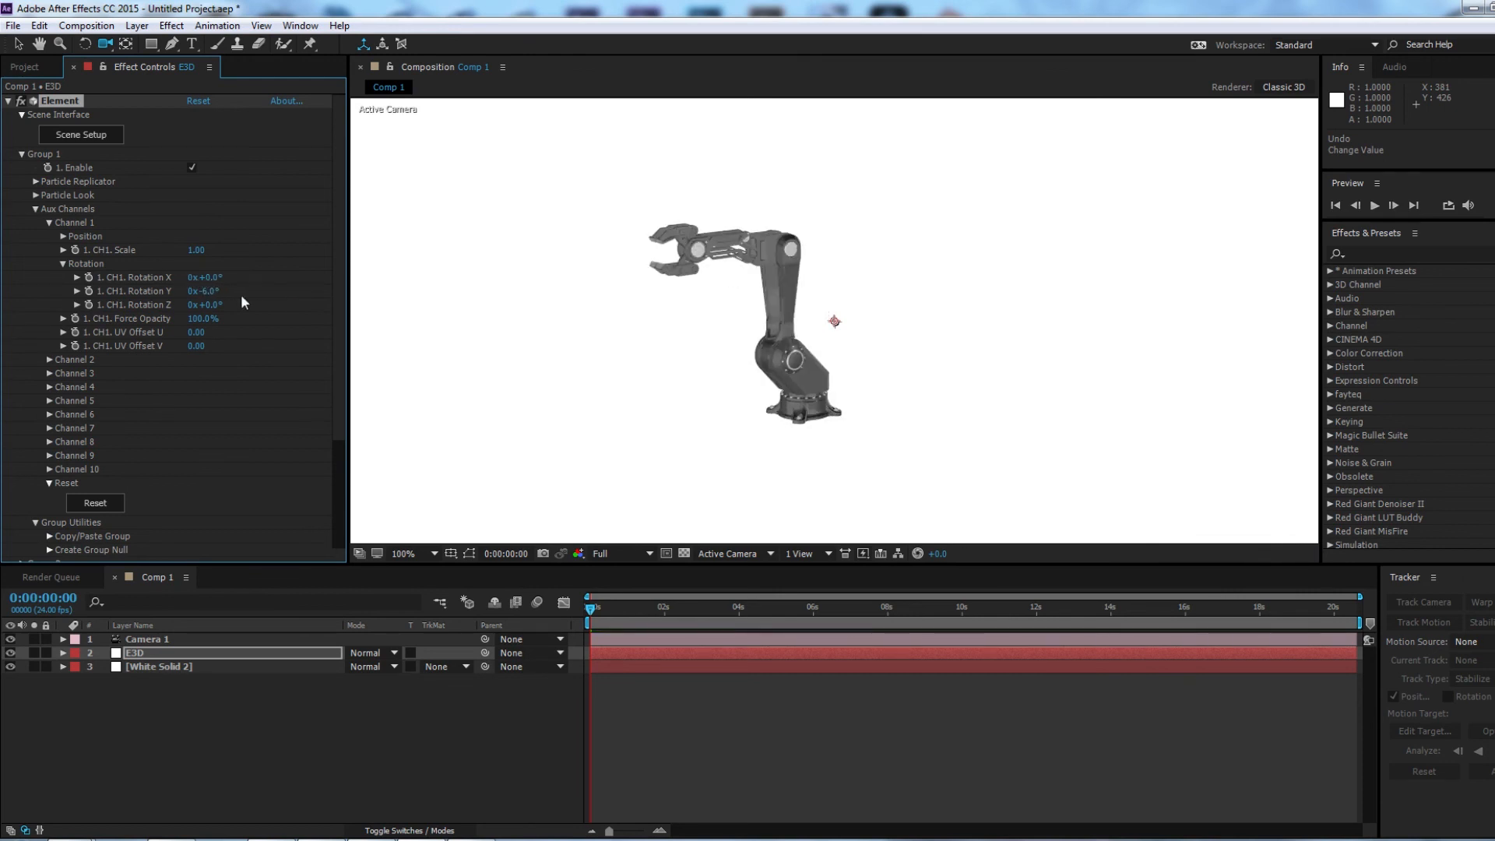
key("ctrl+z")
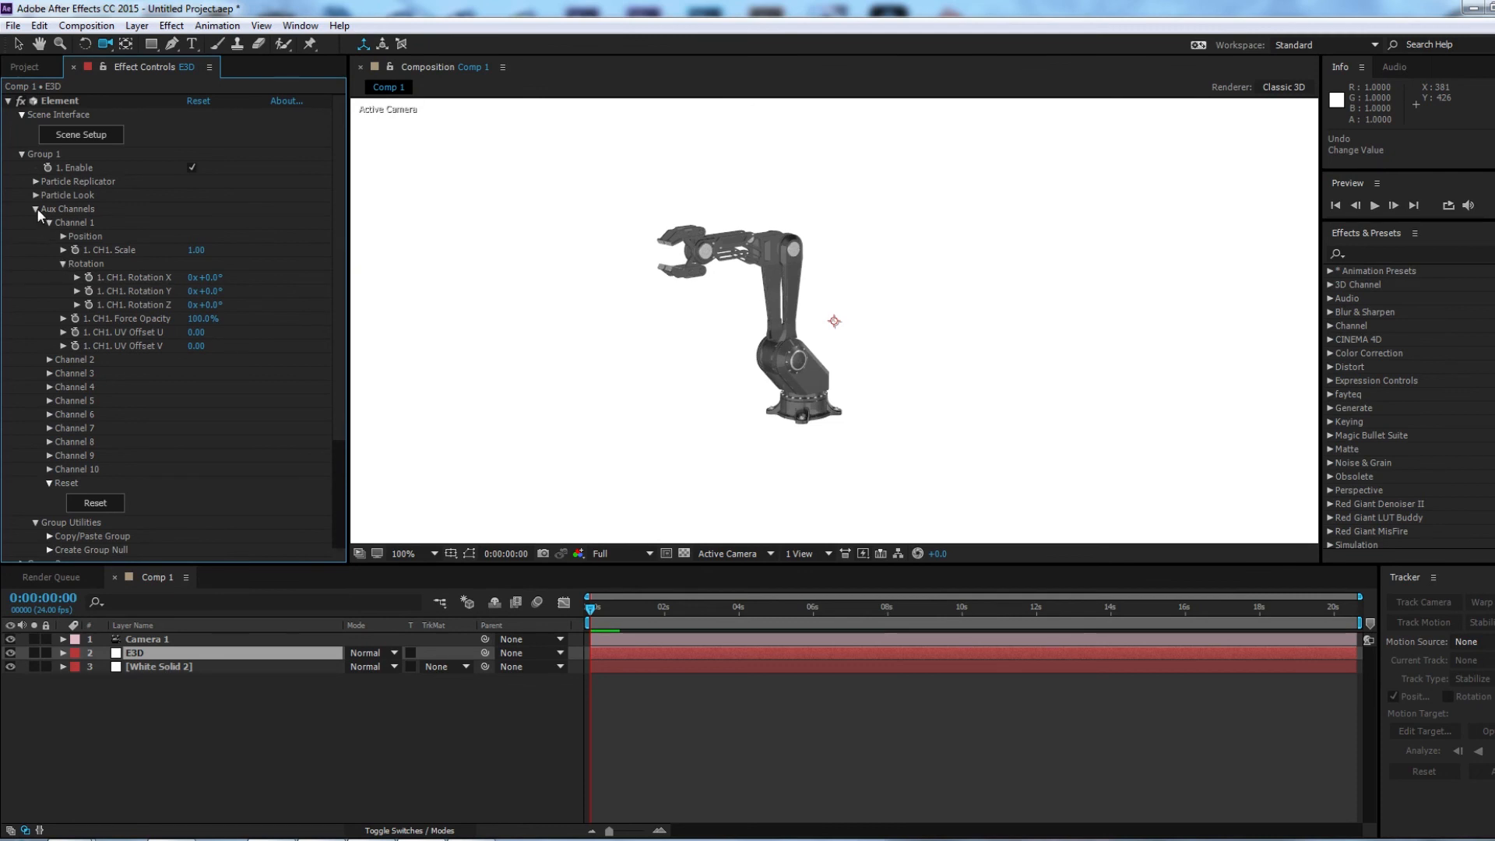
Set Channel 2's Rotation Z to -40° to tilt the robot arm above its base joint.
left_click(50, 222)
left_click(47, 232)
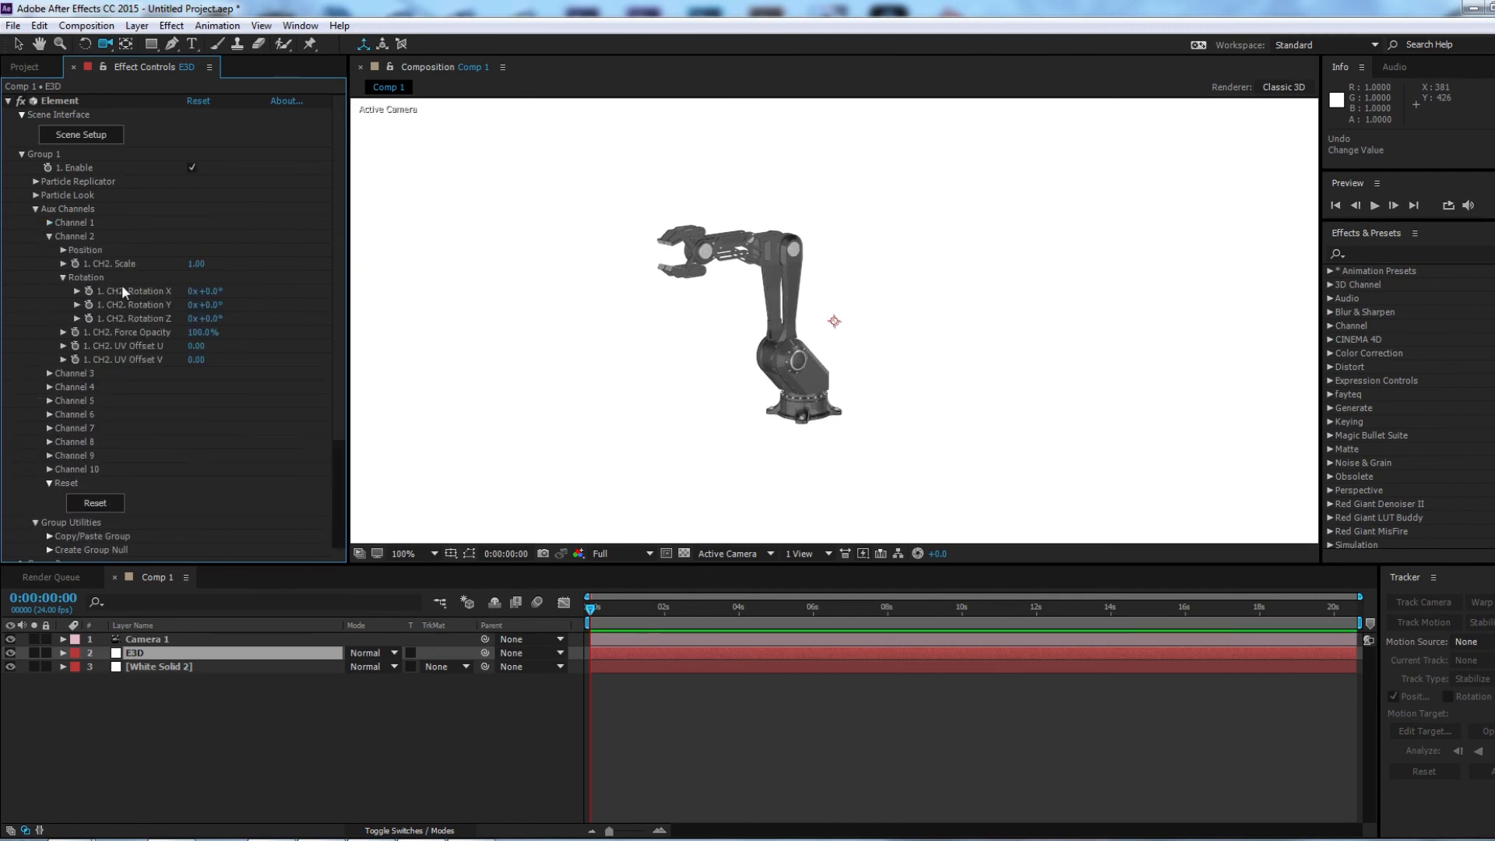
mouse_move(198, 316)
left_mouse_down()
mouse_move(247, 320)
mouse_move(179, 316)
left_mouse_up()
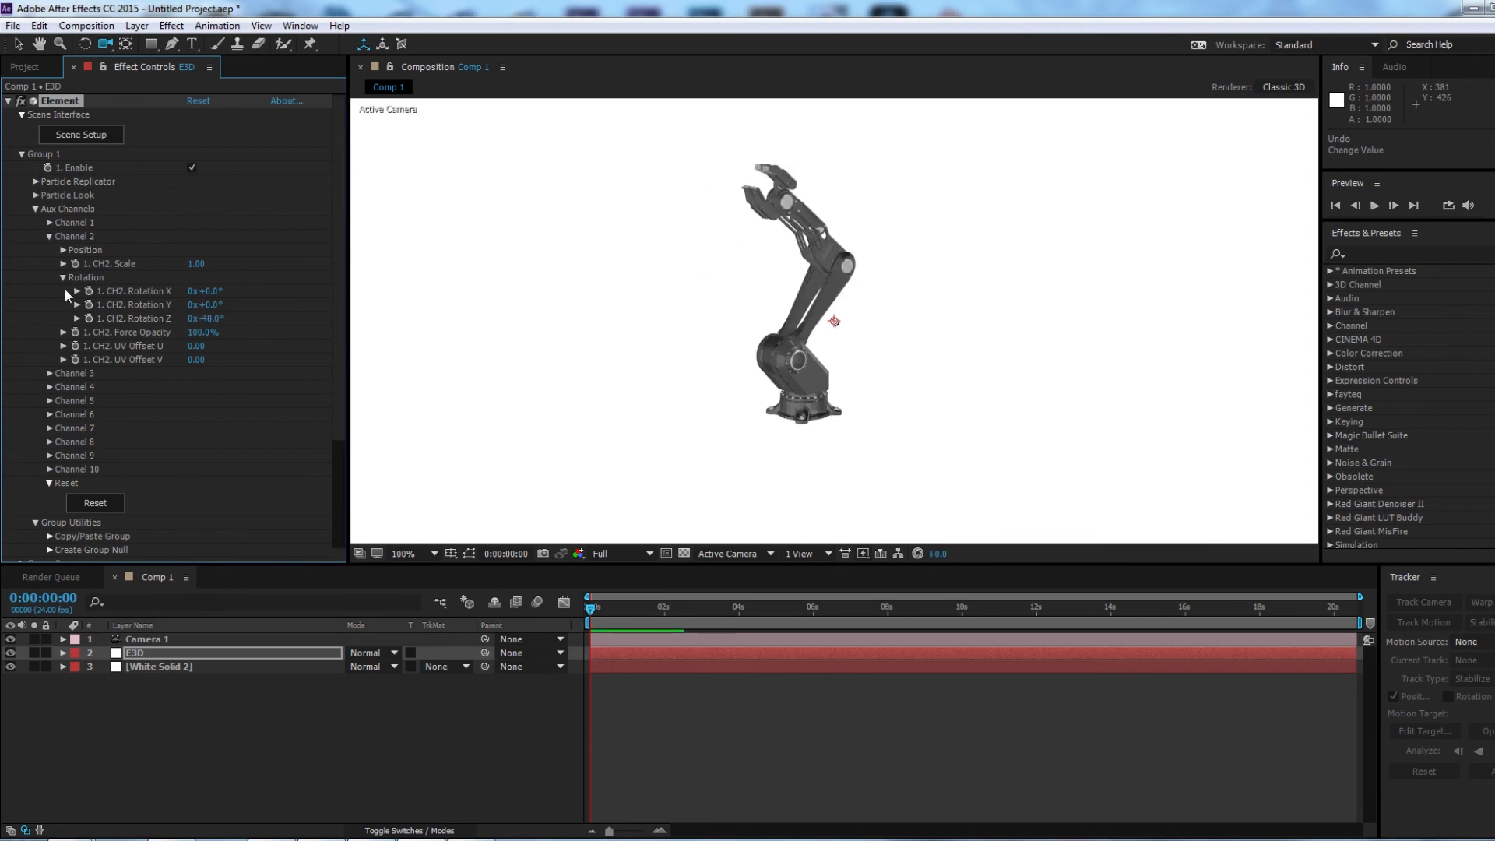
left_click(49, 236)
Try a Position Z shift on Channel 3, undo it, and set the channel's Rotation Z to 39° instead.
left_click(49, 250)
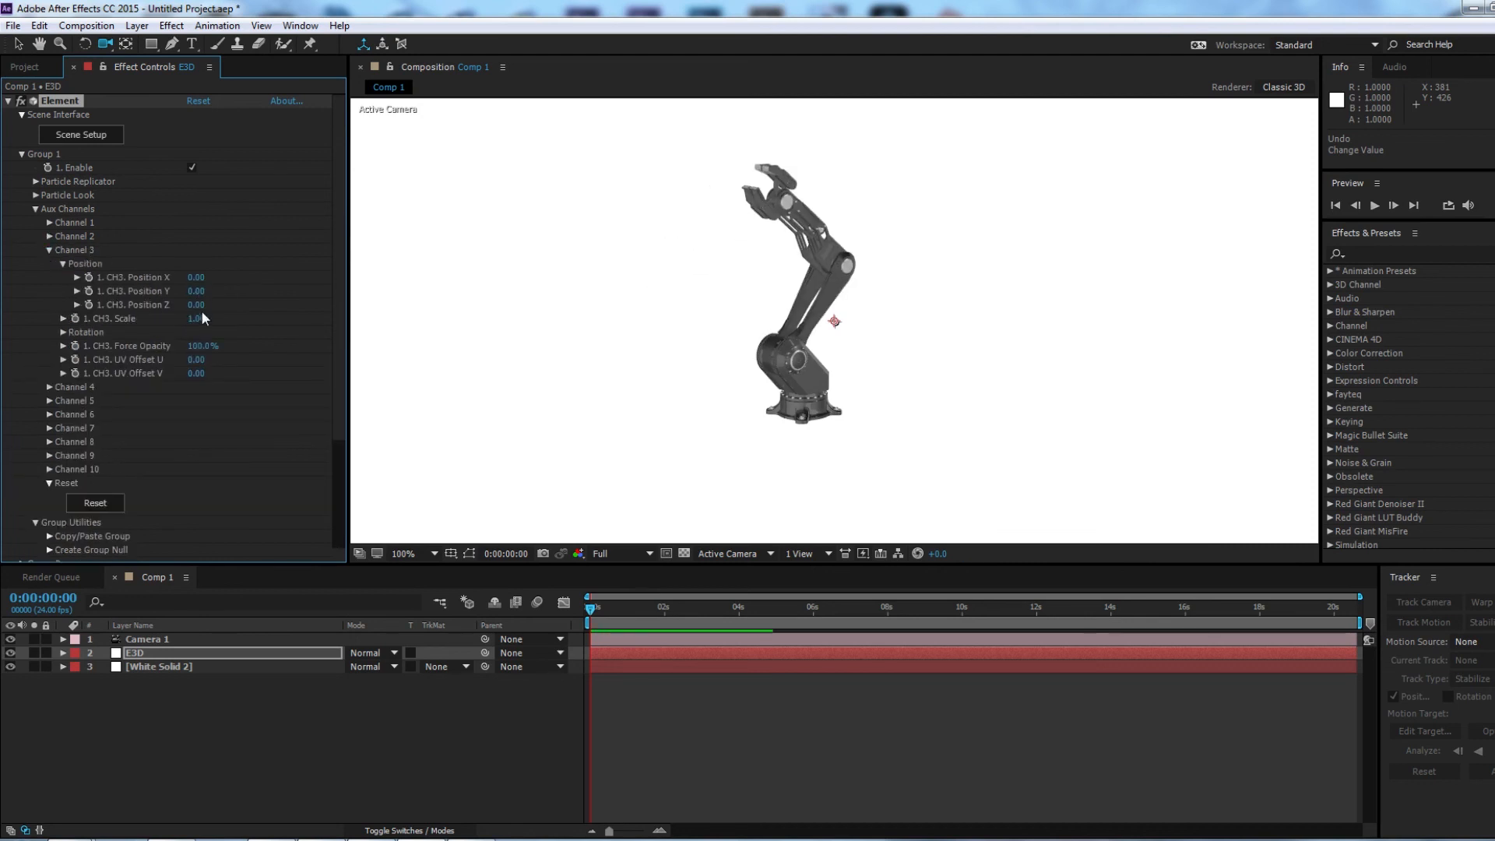
left_click_drag(195, 306, 212, 304)
key("ctrl+z")
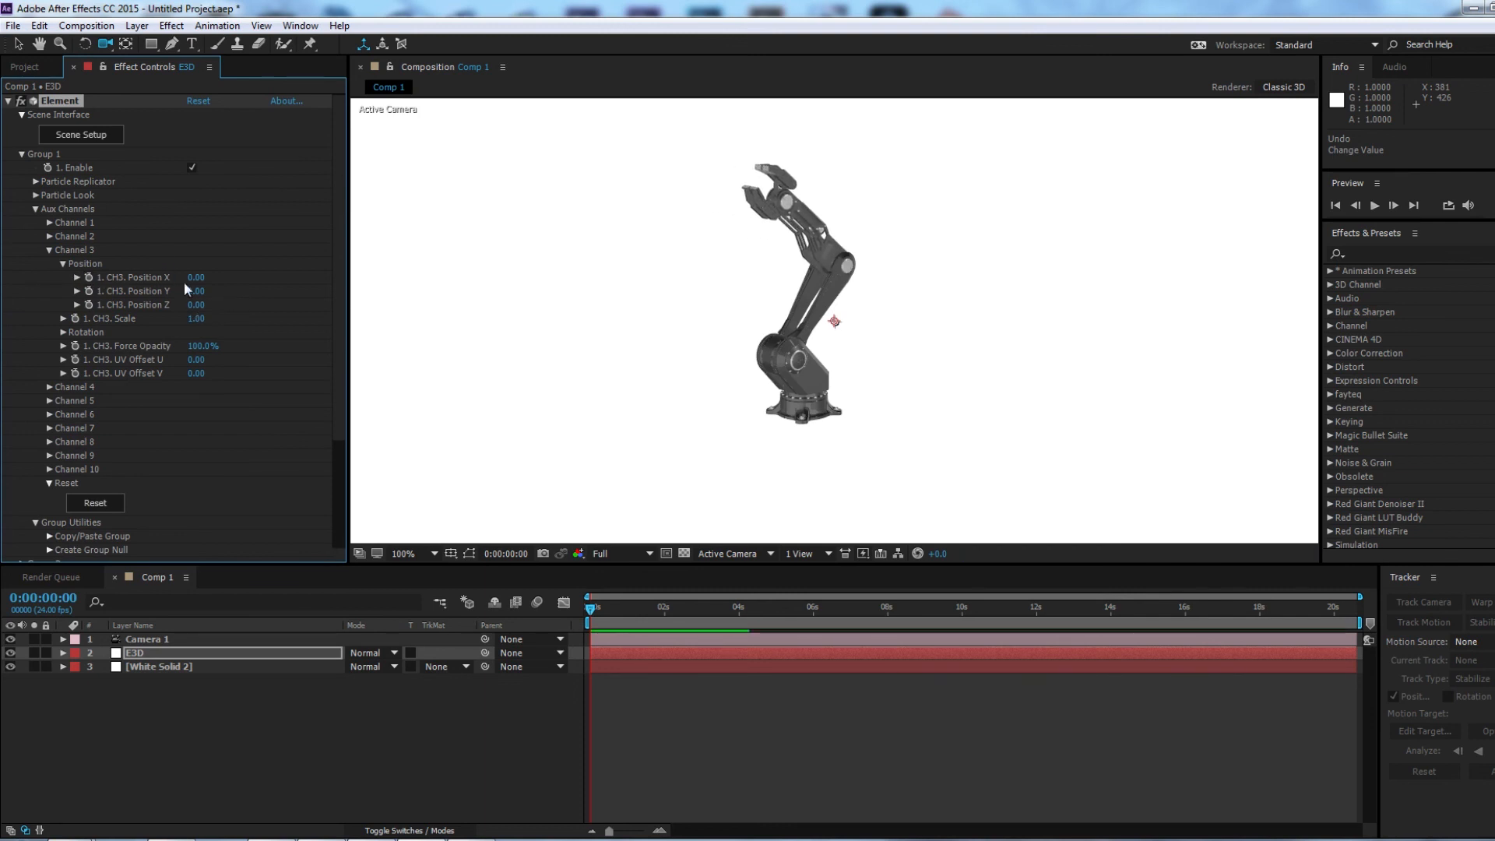
left_click(63, 263)
left_click(63, 291)
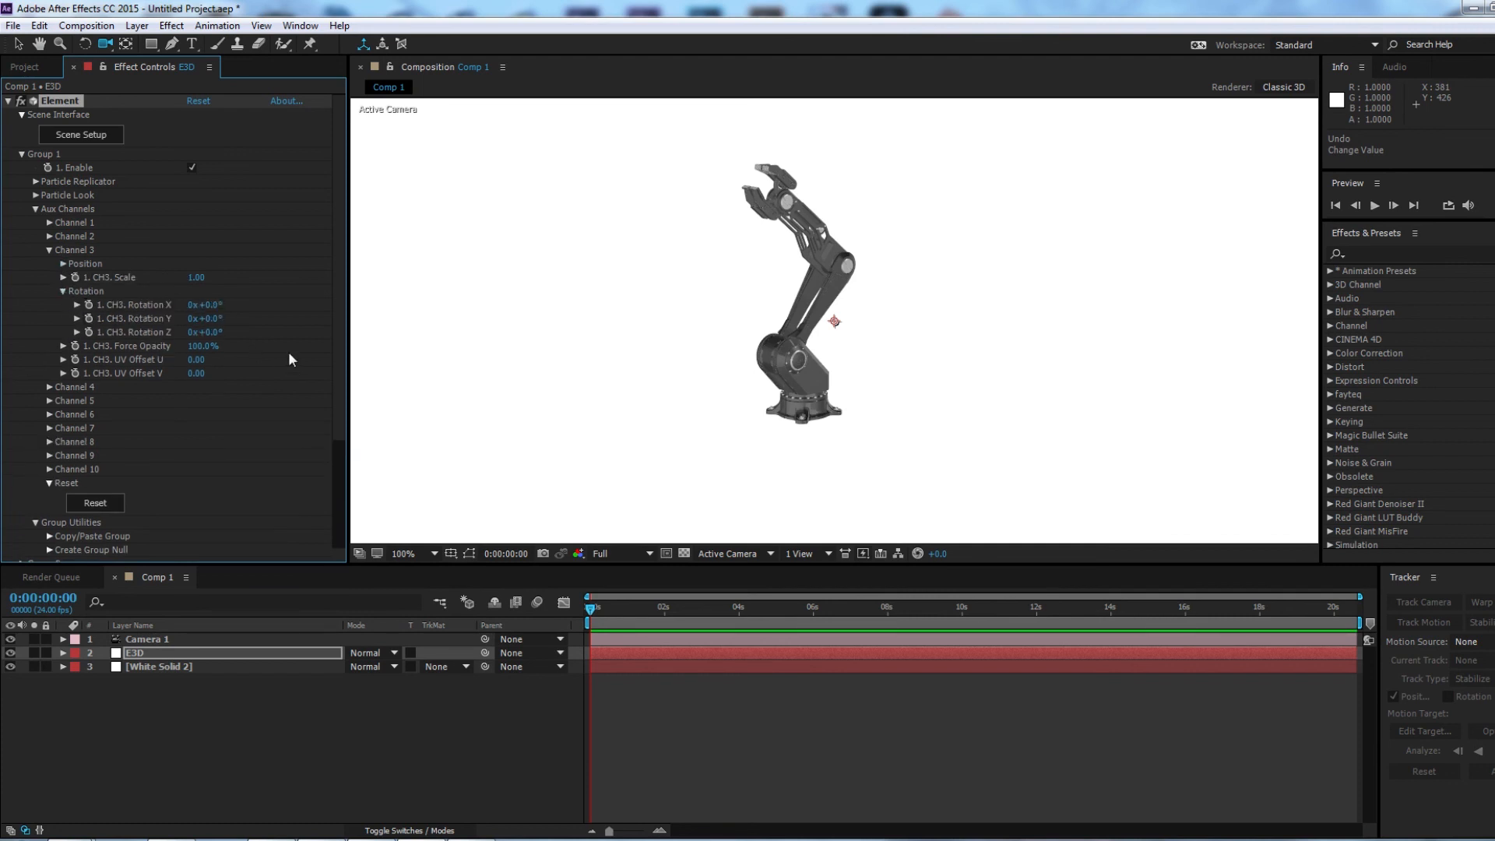
mouse_move(207, 331)
left_mouse_down()
mouse_move(246, 327)
mouse_move(207, 318)
mouse_move(220, 316)
left_mouse_up()
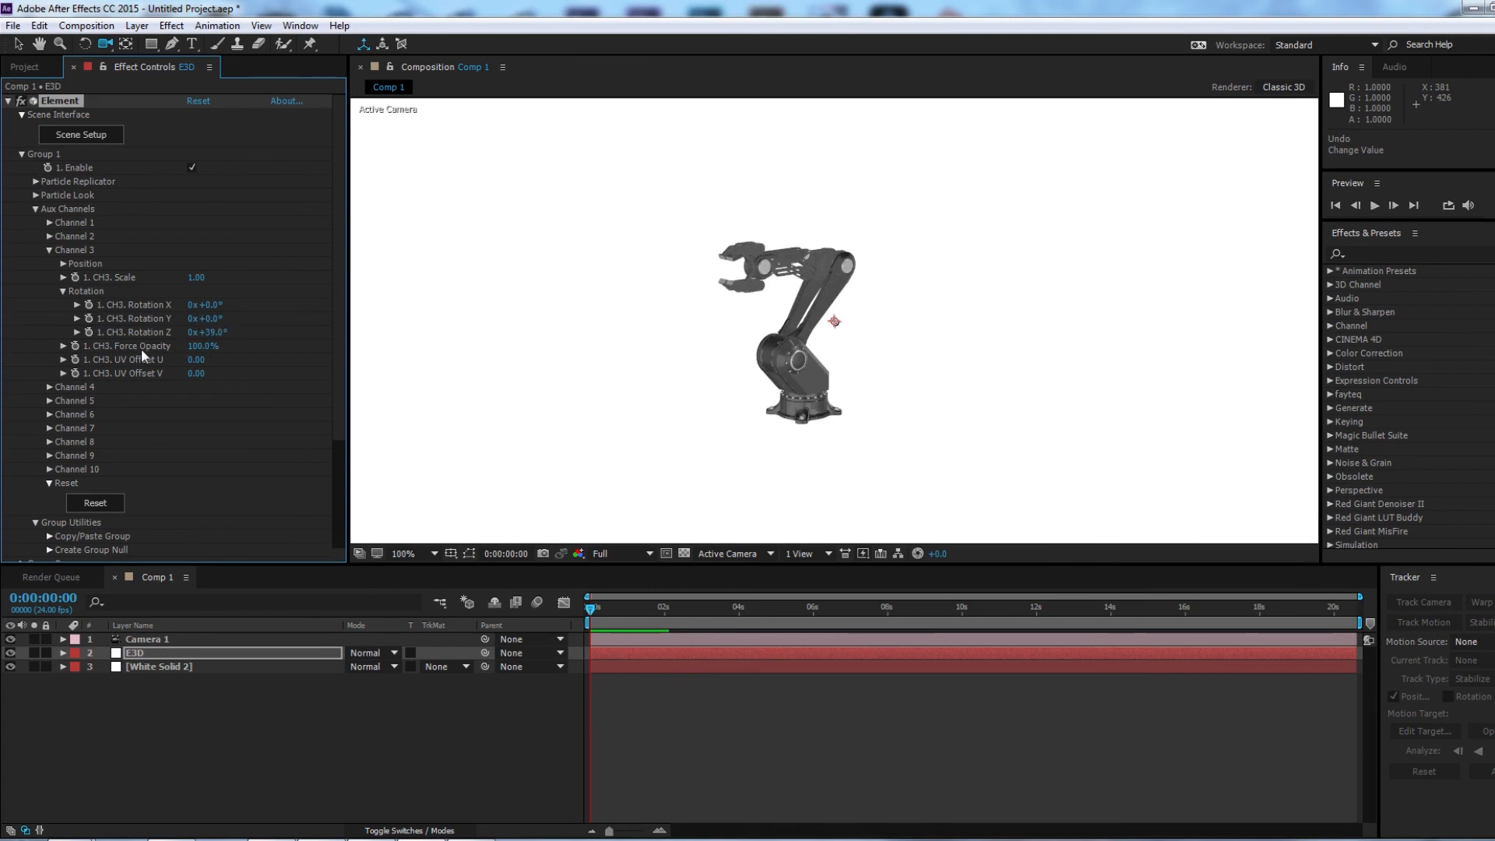
left_click(62, 290)
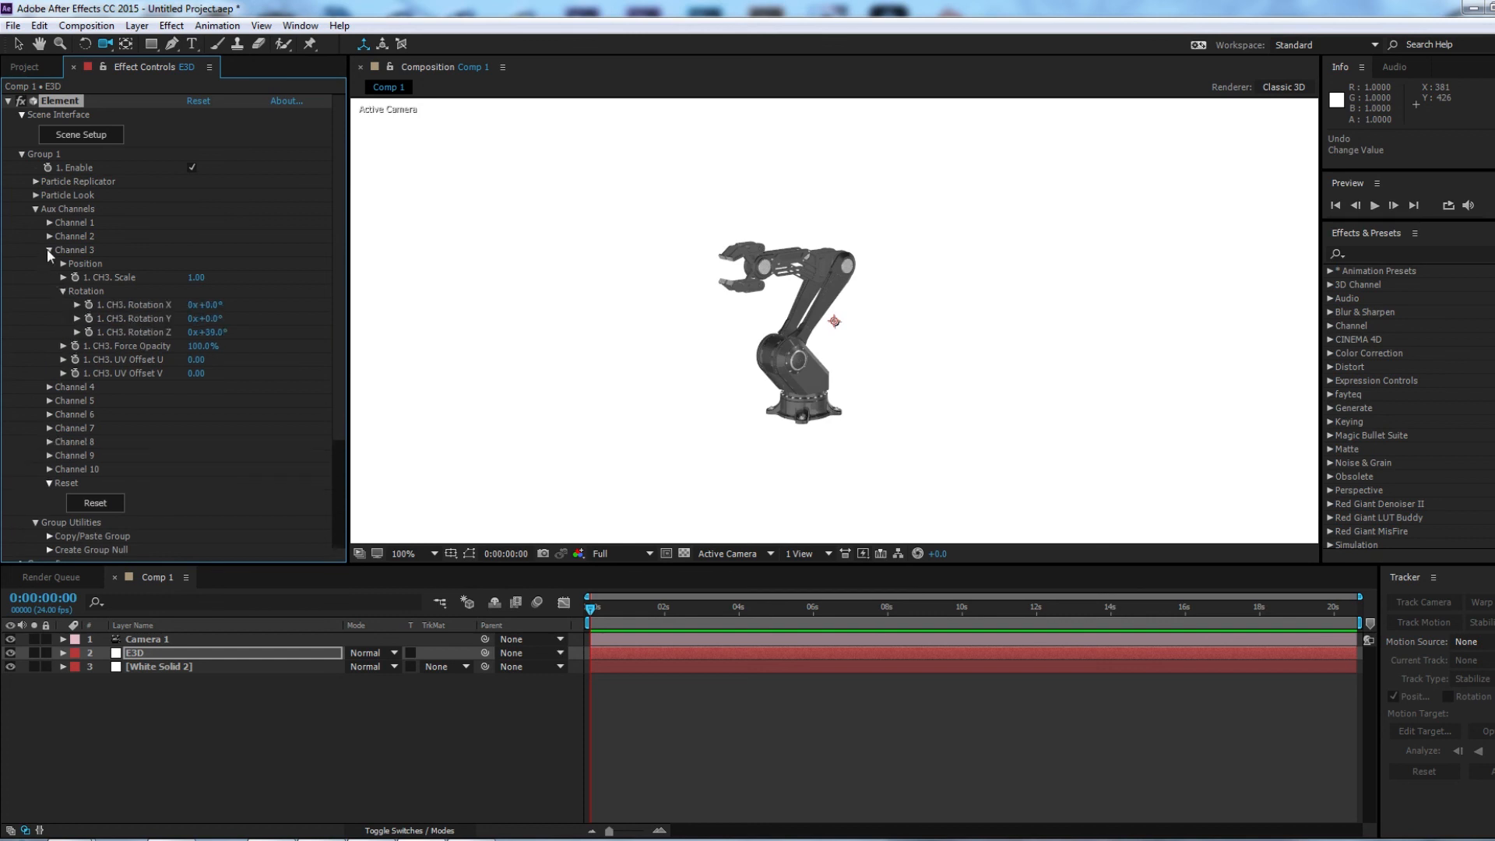
left_click(48, 249)
Try Channel 4's rotation on the robot arm and undo the change.
left_click(48, 278)
left_click(49, 277)
left_click(48, 264)
left_click_drag(200, 321, 225, 324)
left_click(63, 277)
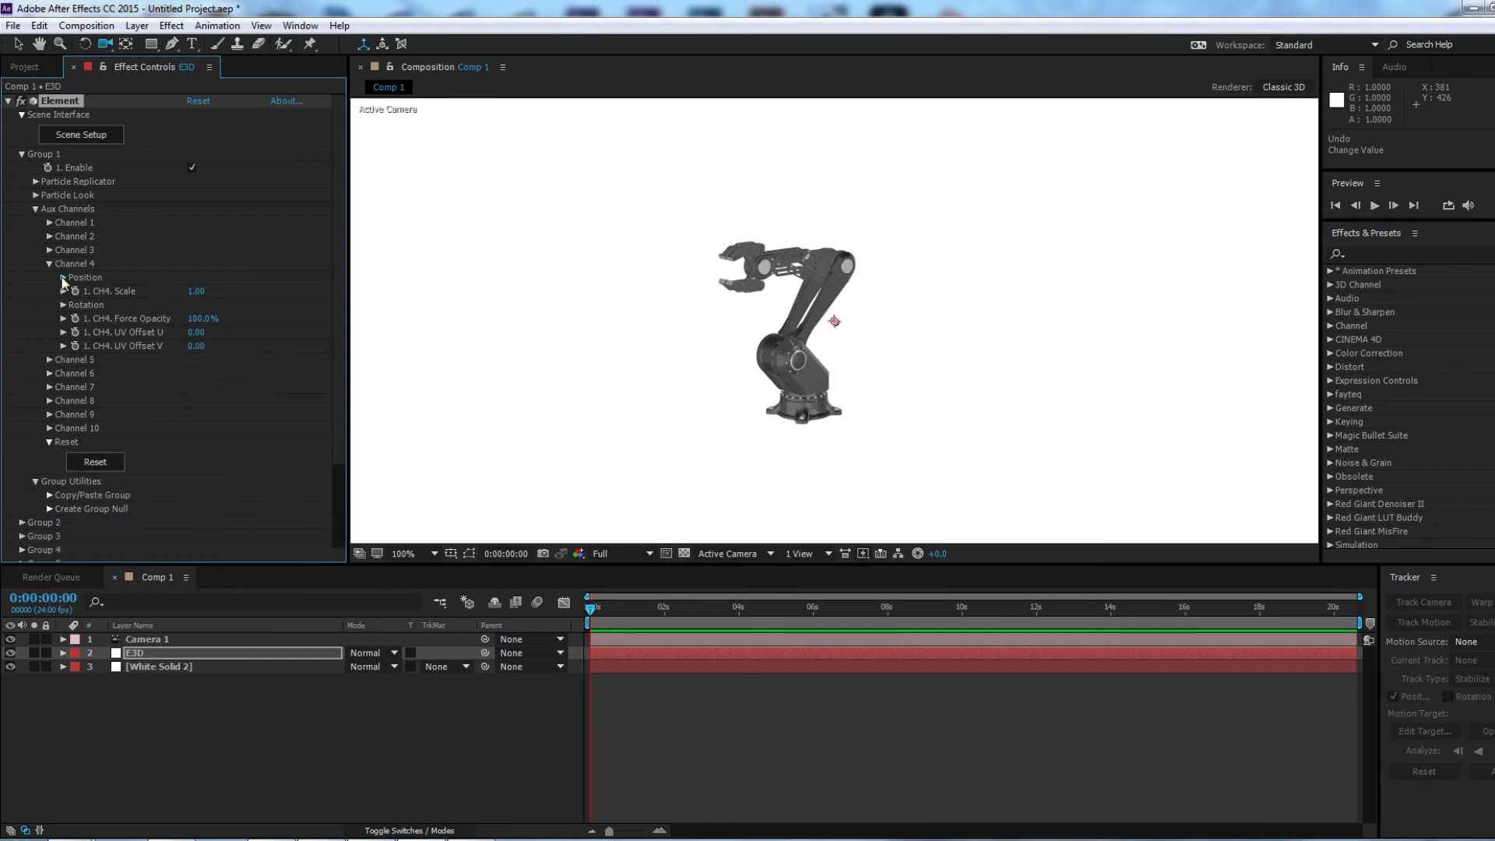
left_click(63, 305)
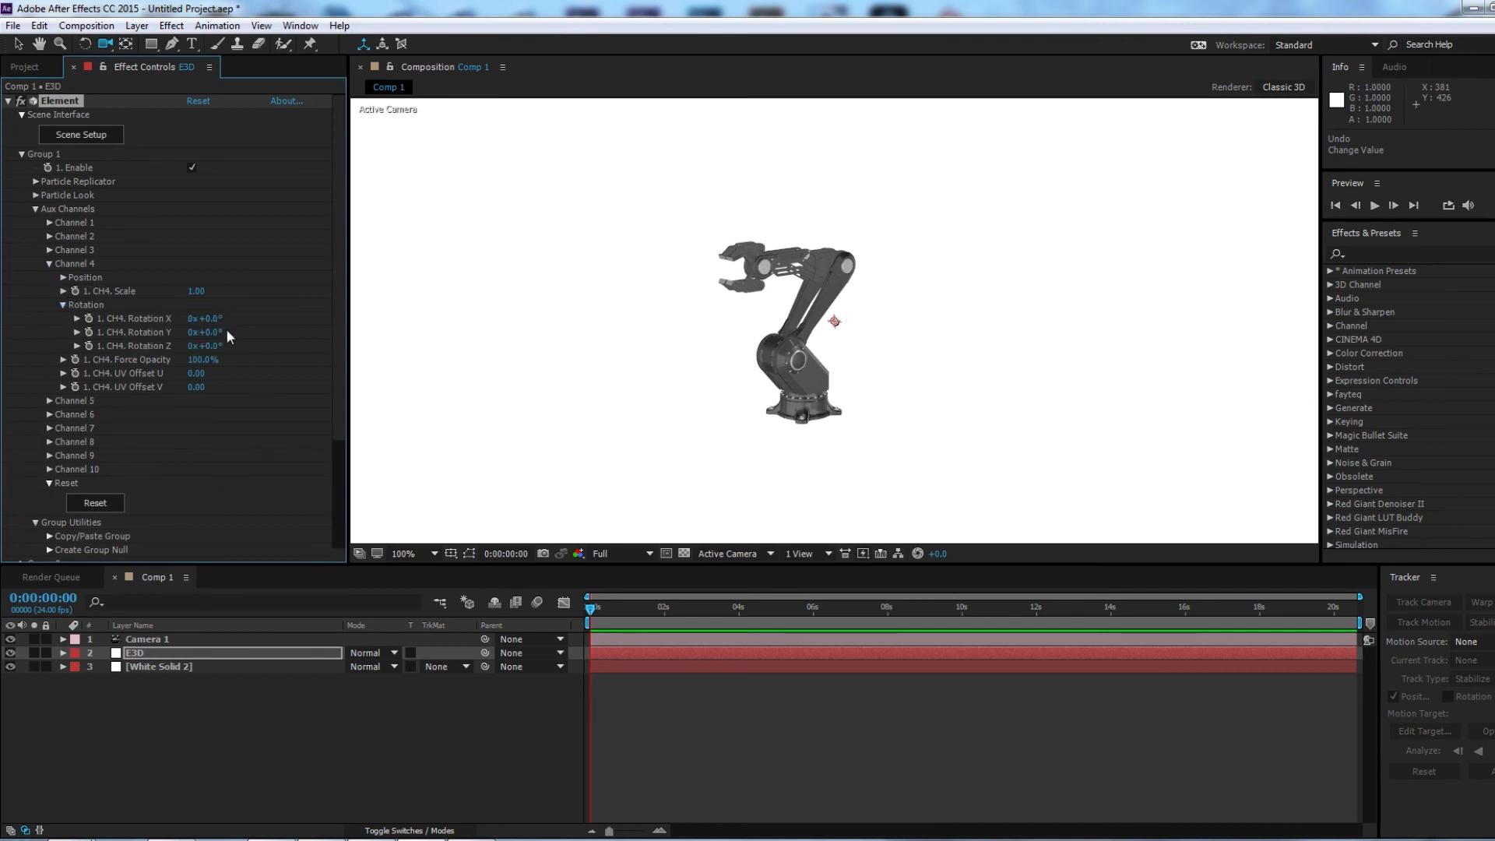
mouse_move(216, 352)
left_mouse_down()
mouse_move(163, 327)
mouse_move(206, 333)
left_mouse_up()
key("ctrl+z")
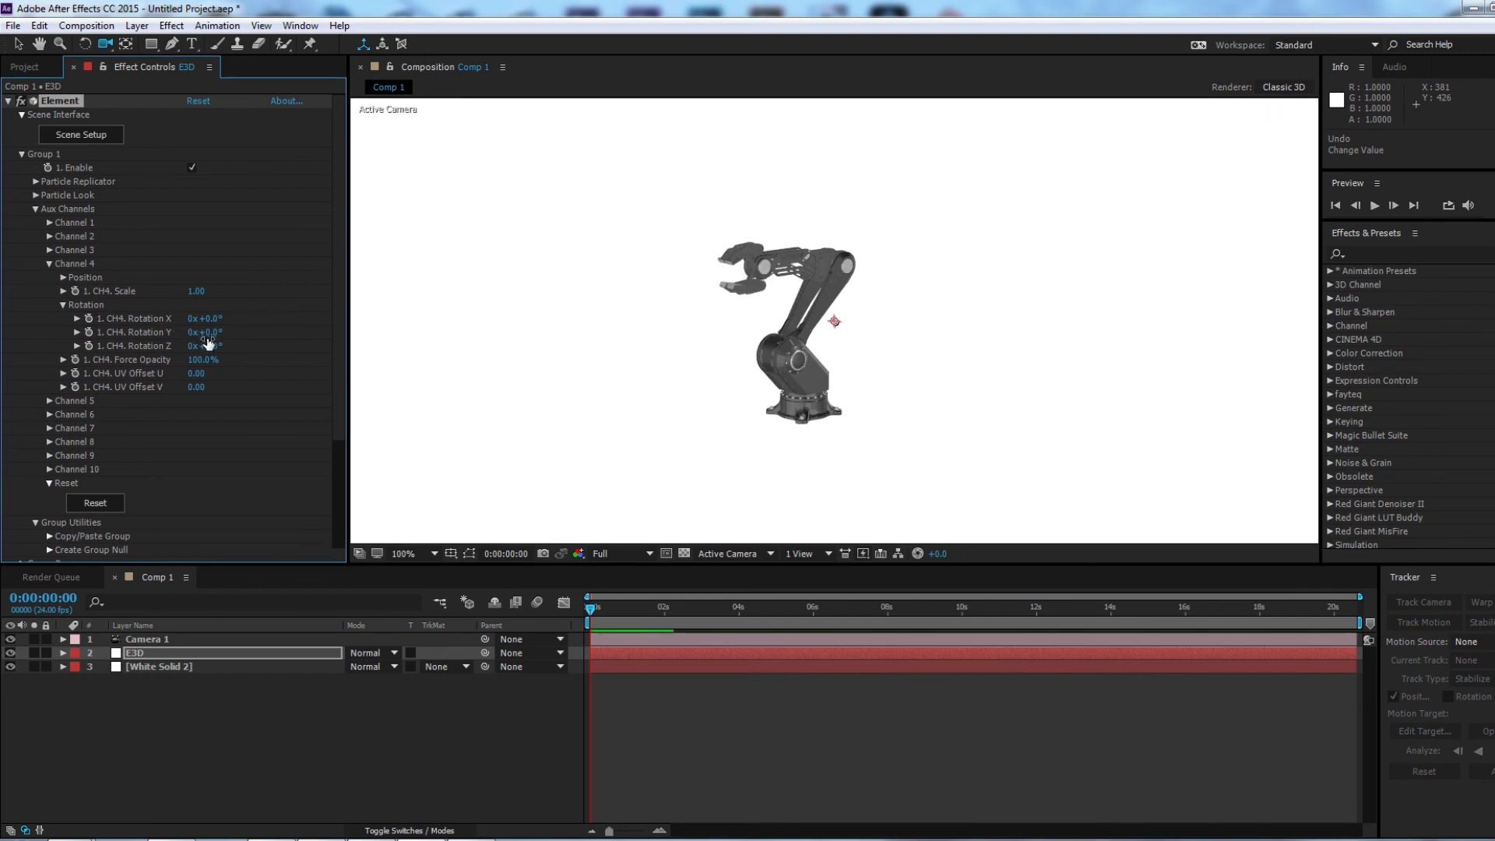
left_click(49, 263)
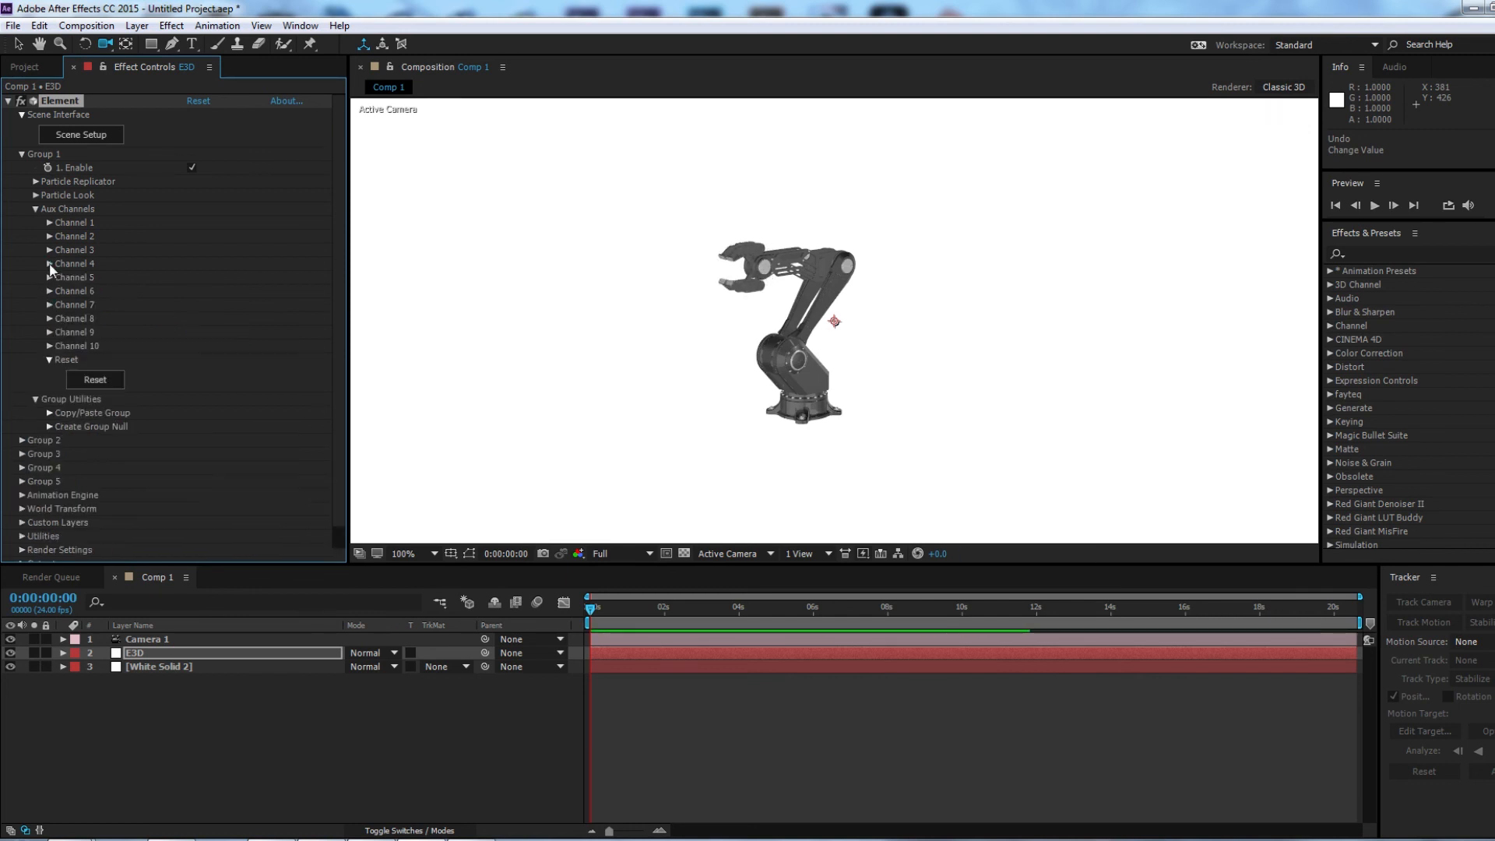
Adjust Channel 5's Rotation Z to swing the upper claw slightly open.
left_click(49, 277)
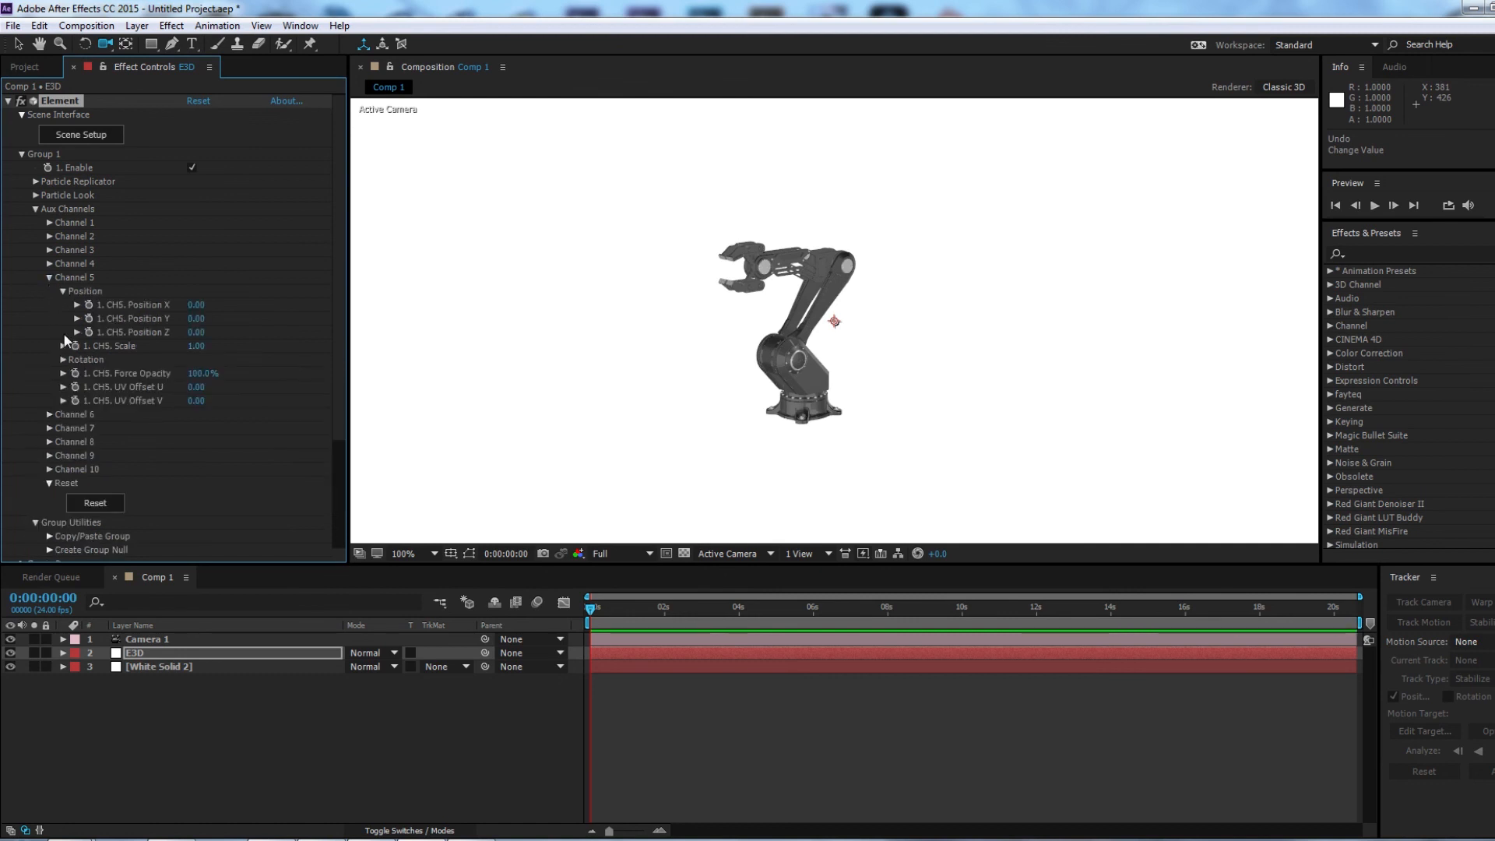
left_click(63, 291)
left_click(63, 318)
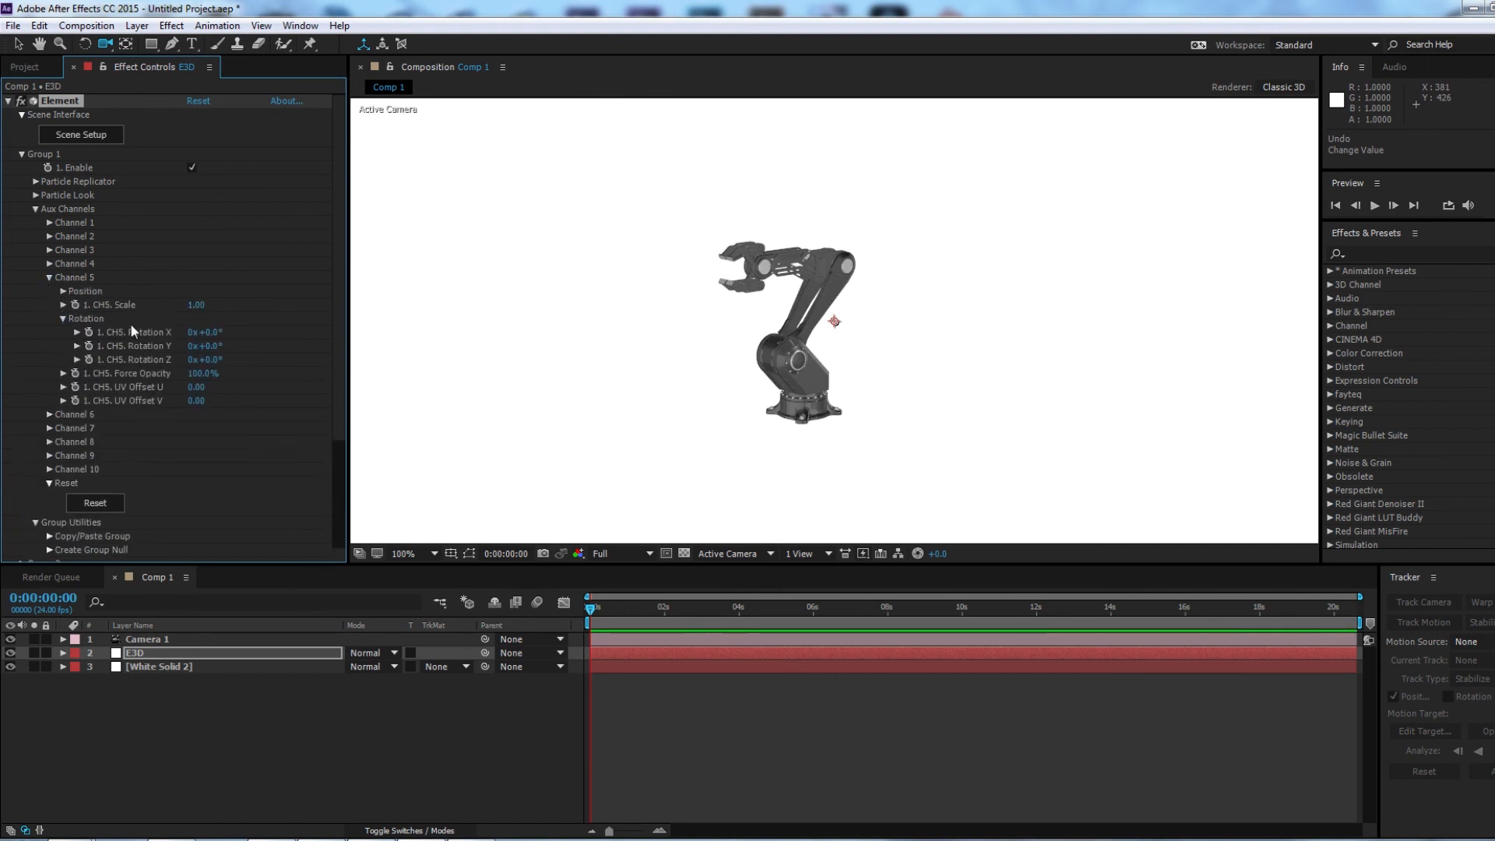
left_click_drag(207, 359, 202, 364)
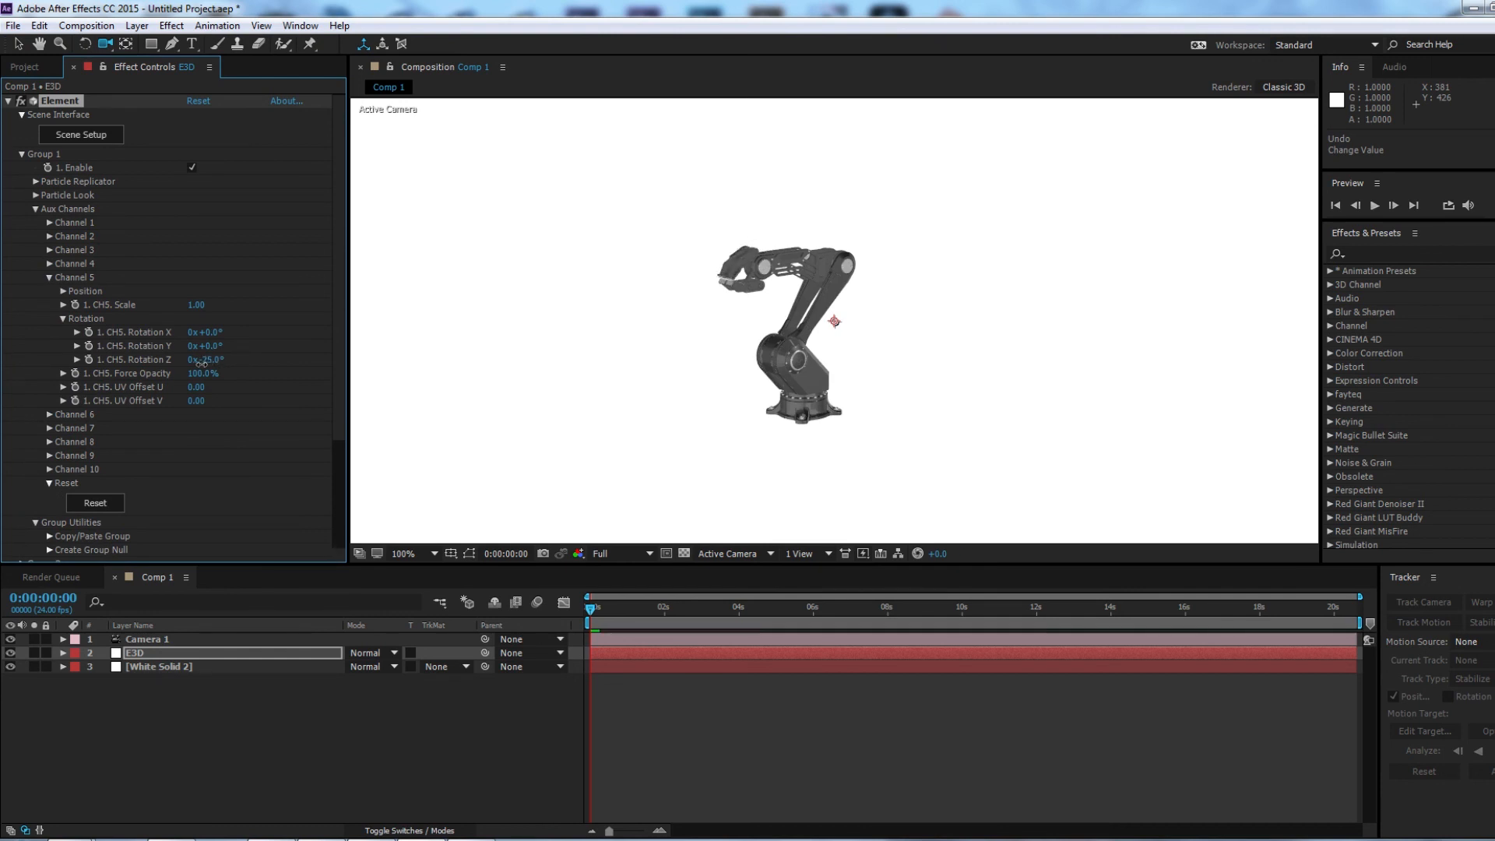
left_click(49, 277)
Set Channel 6's Rotation Z to -30° to open the lower claw and deselect the E3D layer.
left_click(49, 290)
left_click(62, 304)
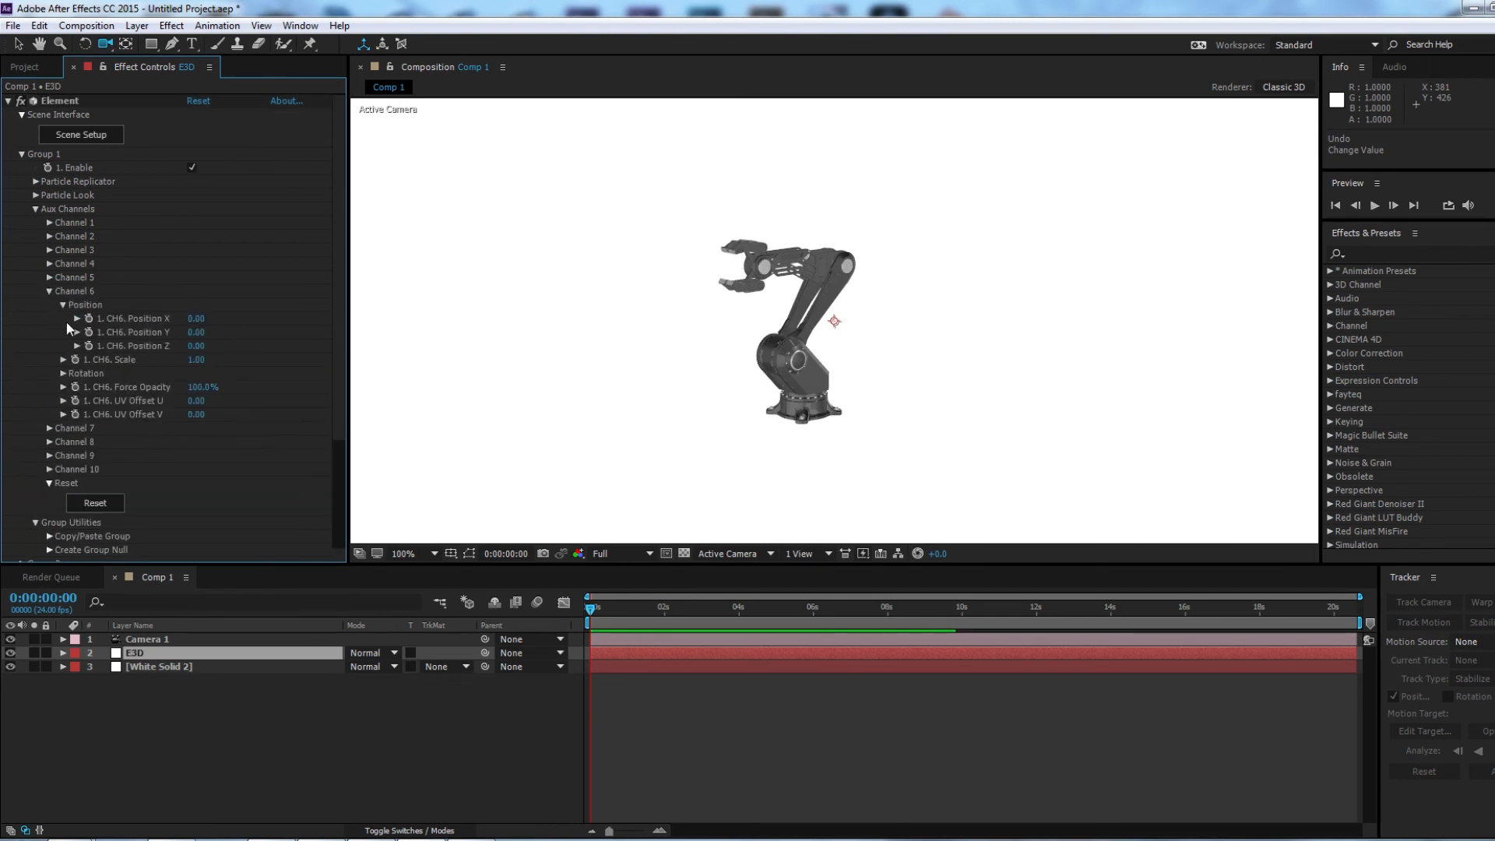
left_click(62, 304)
left_click(63, 332)
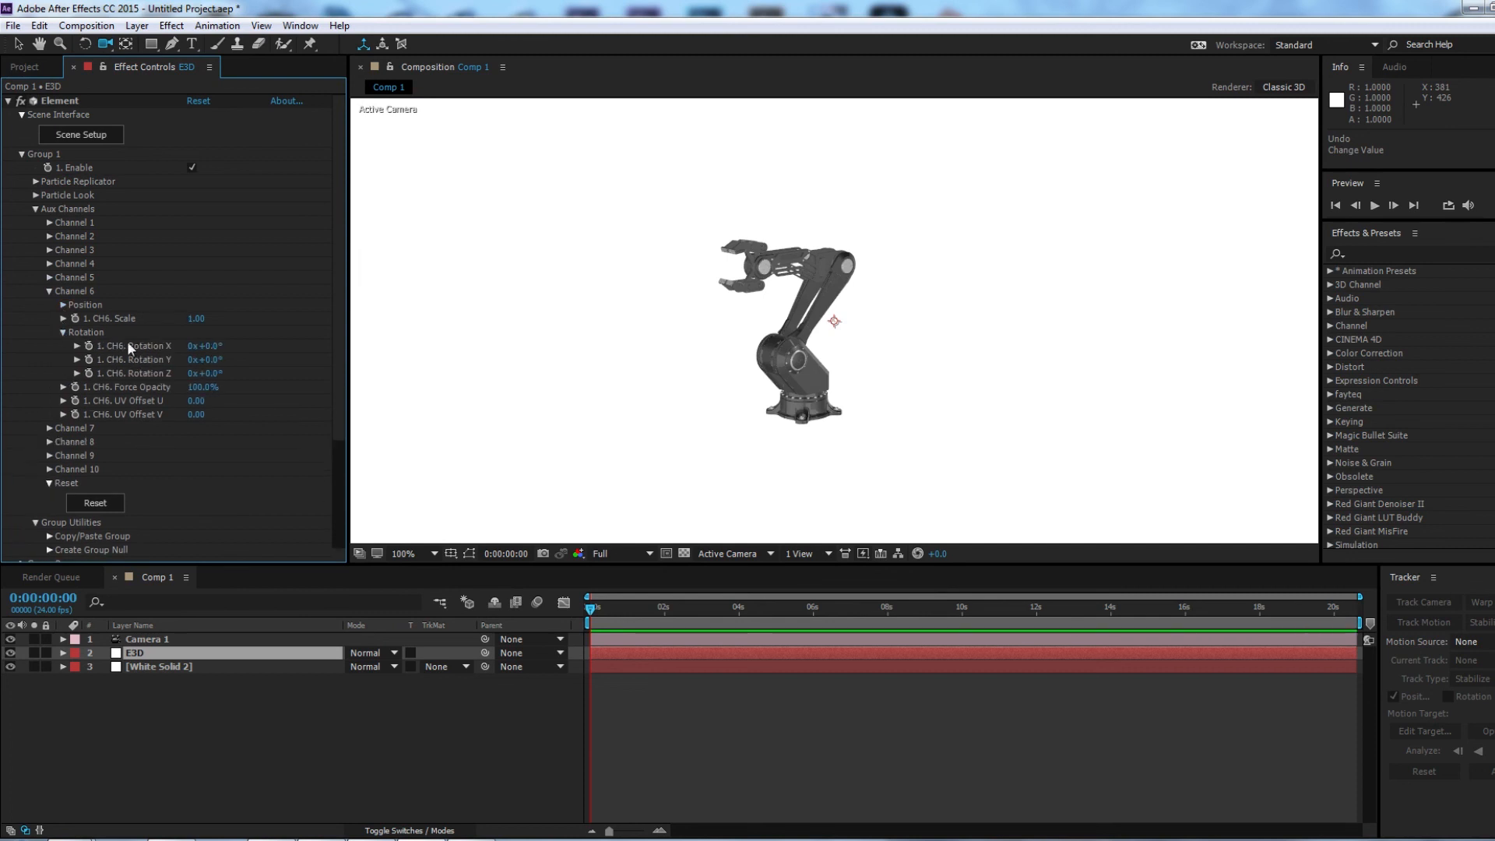
mouse_move(206, 373)
left_mouse_down()
mouse_move(165, 365)
mouse_move(195, 367)
mouse_move(180, 367)
left_mouse_up()
left_click(501, 714)
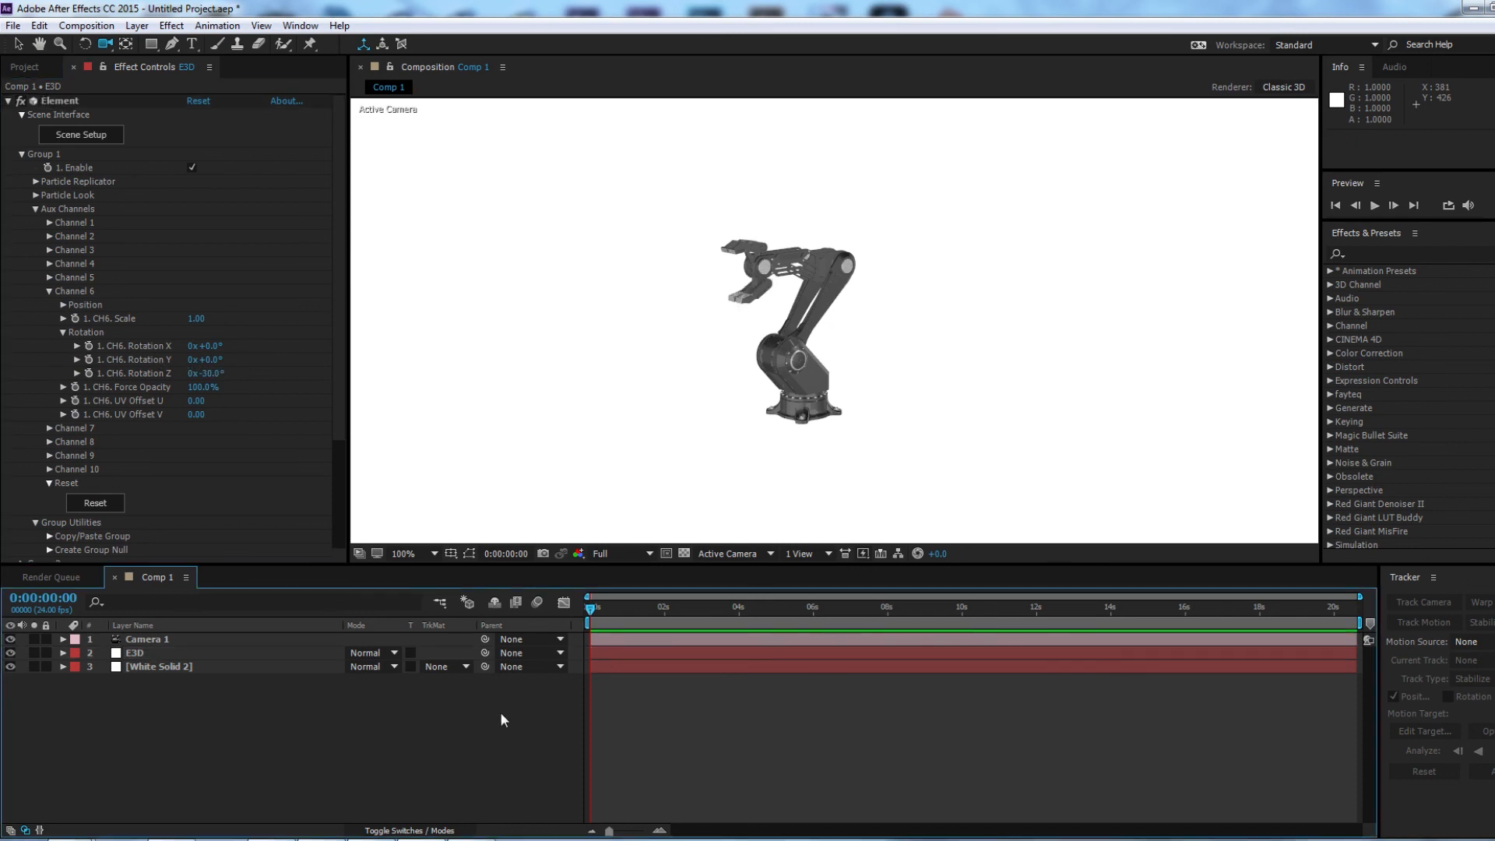